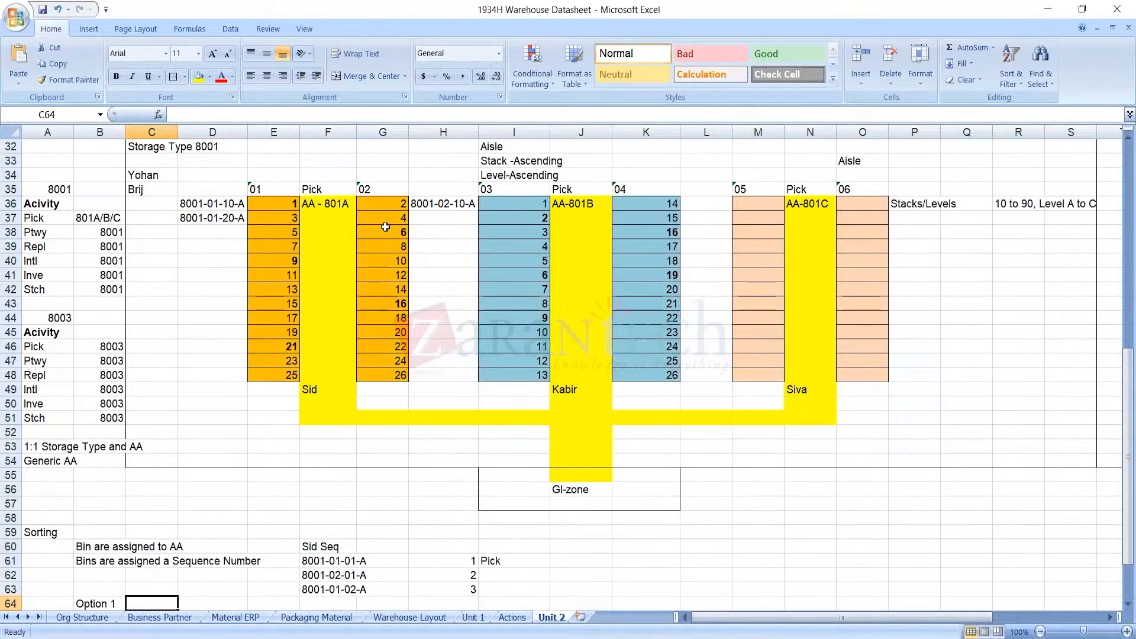
- Review the Sorting notes below the warehouse layout, including the Option 1 and Option 2 descriptions
left_click(278, 515)
key("Return")
key("Down")
key("Down")
key("Down")
key("Down")
key("Down")
key("Down")
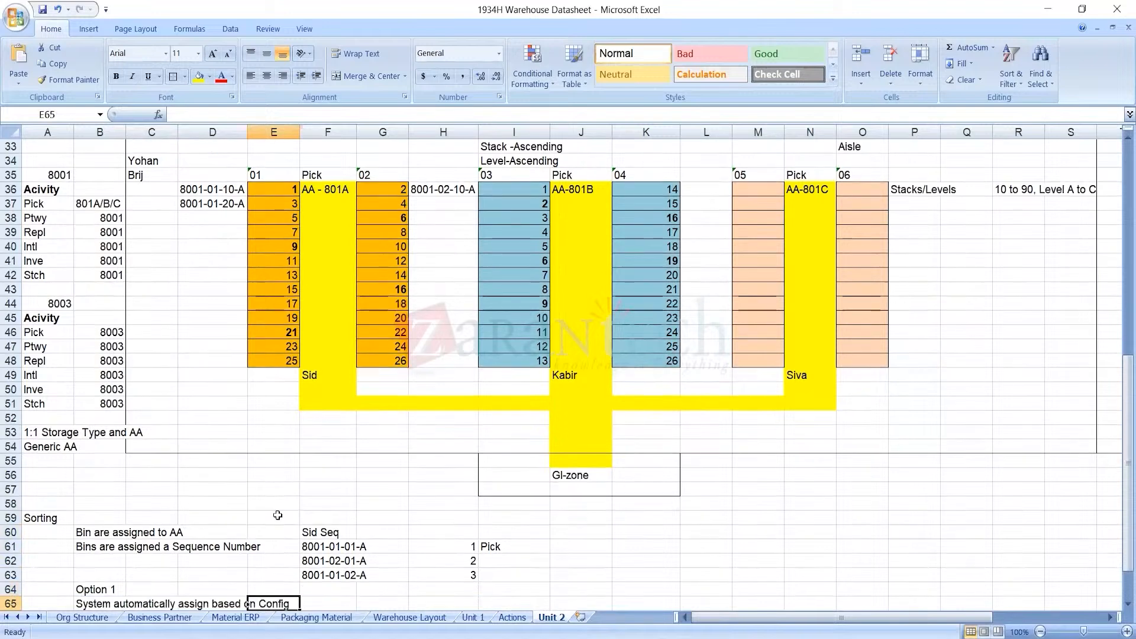
key("Down")
key("Down")
key("Down")
key("Down")
key("Down")
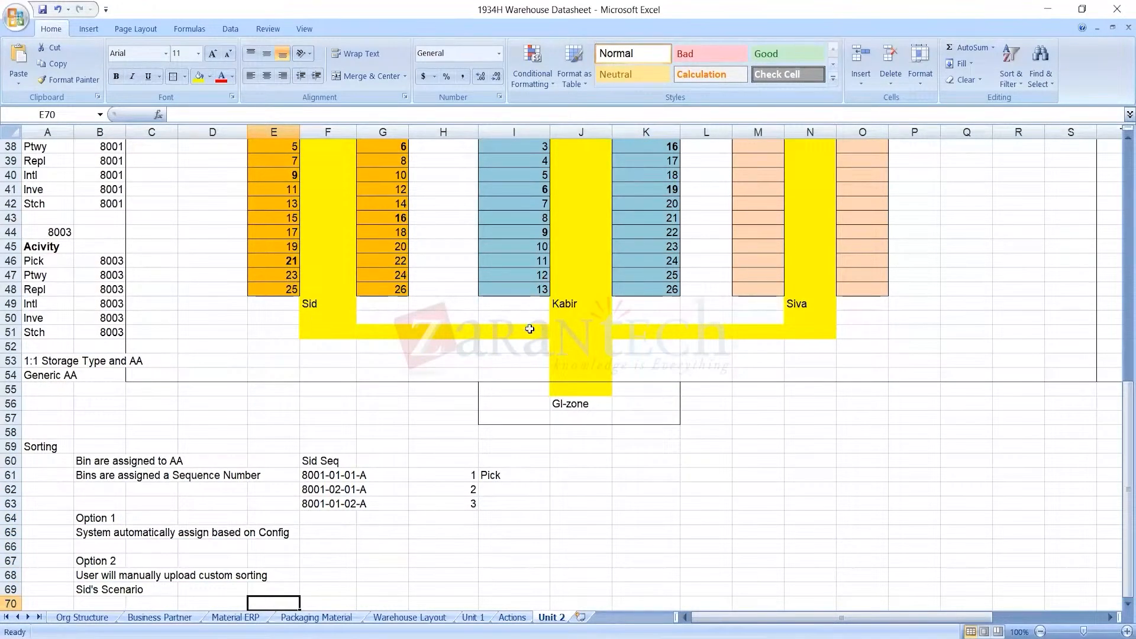
- Examine the picker assignments at the end of the pick aisles and the Storage Type 8001 layout above them
left_click(590, 305)
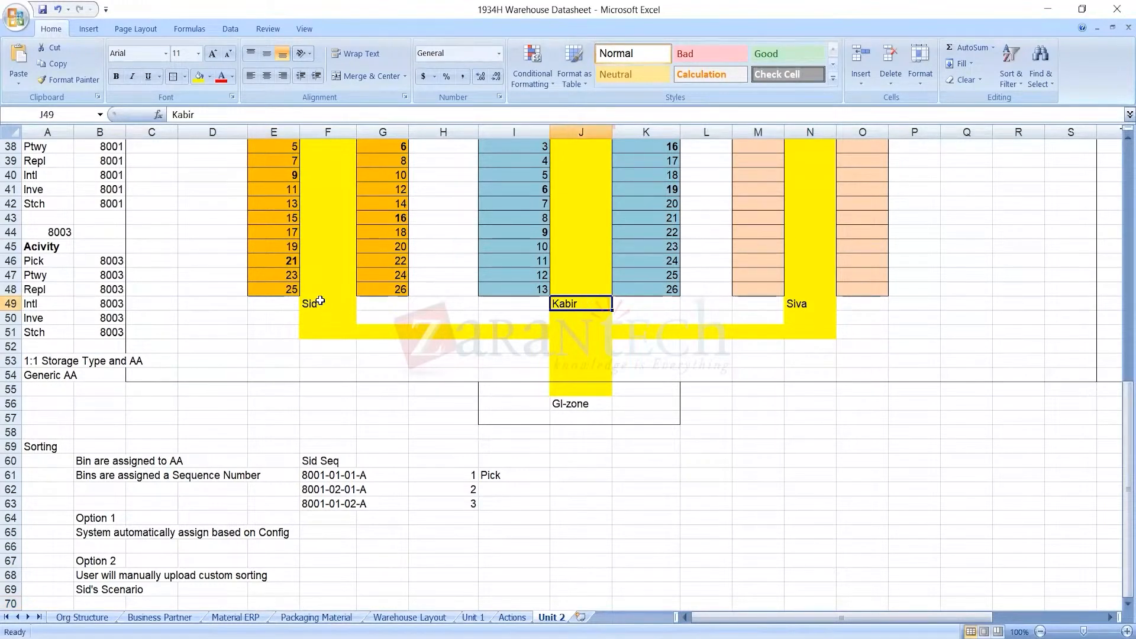
left_click(320, 302)
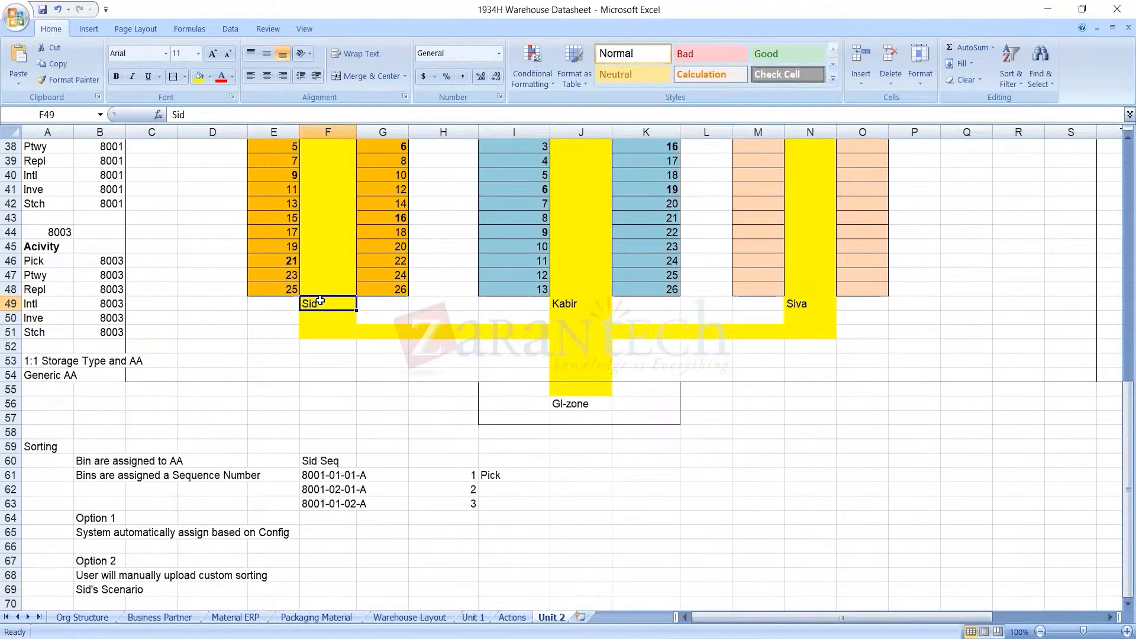
key("Up")
key("Up")
key("Up")
key("Up")
key("Up")
key("Up")
key("Up")
key("Up")
key("Up")
key("Up")
key("Up")
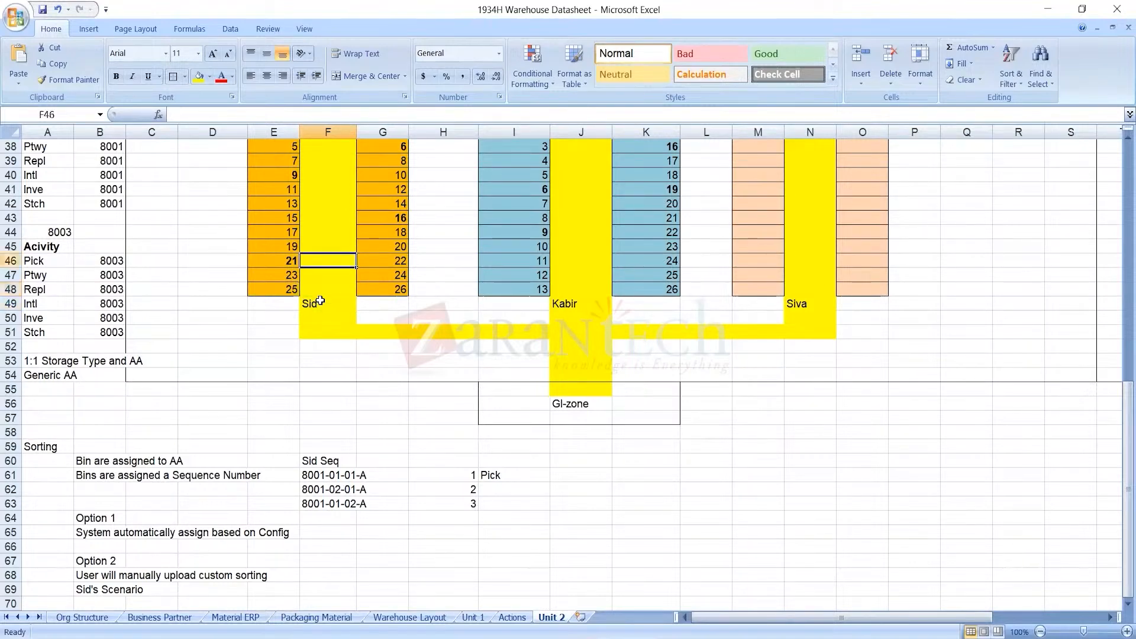
key("Up")
key("Up")
key("Up")
key("Up")
key("Up")
key("Up")
key("Up")
key("Up")
key("Up")
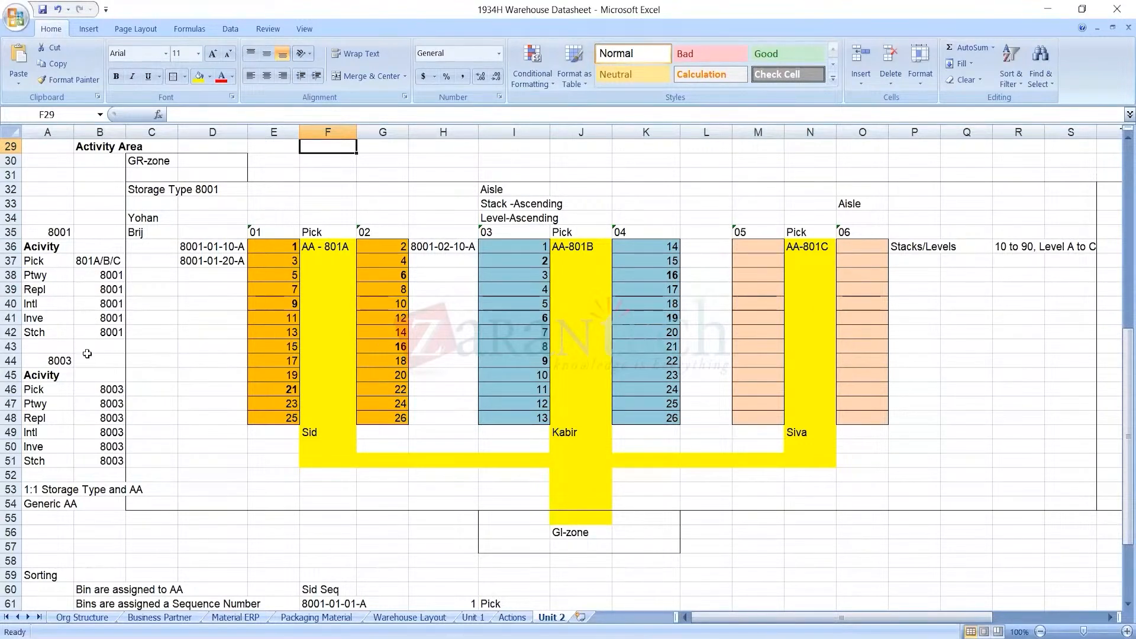
- Examine the activity lists for 8001 and 8003, then continue past the sorting notes to the blank rows in column A
left_click(67, 280)
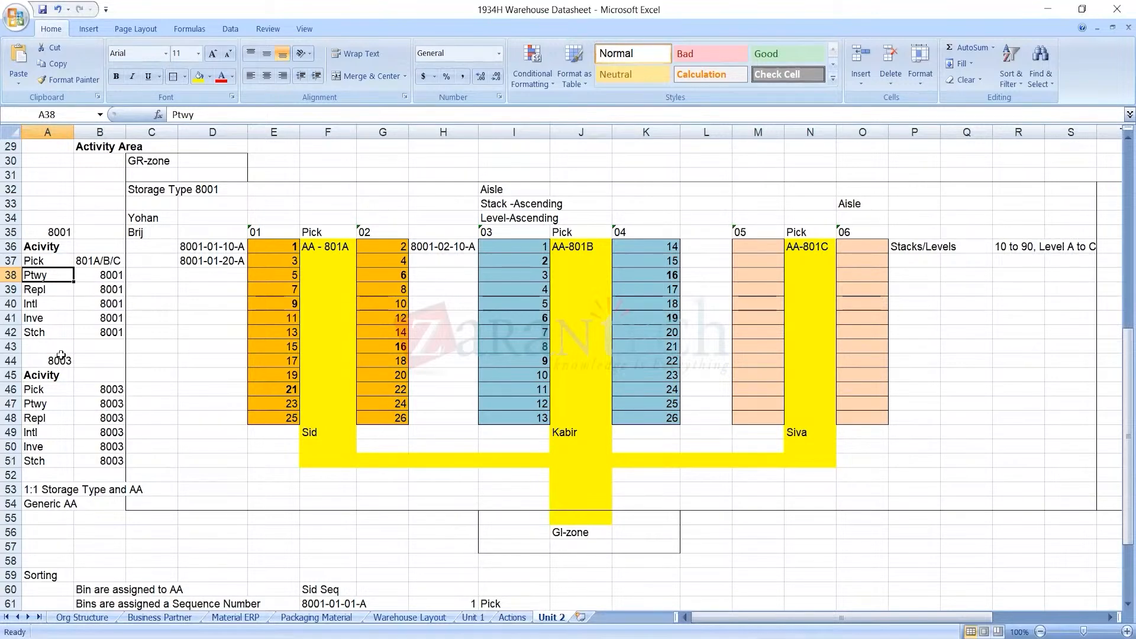
key("Down")
key("Down")
key("Down")
key("Down")
key("Down")
key("Down")
key("Down")
key("Down")
key("Down")
key("Down")
key("Down")
key("Down")
key("Down")
key("Down")
key("Down")
key("Down")
key("Down")
key("Down")
key("Down")
key("Down")
key("Down")
key("Down")
key("Down")
key("Down")
key("Down")
key("Down")
key("Down")
key("Down")
key("Down")
key("Down")
key("Down")
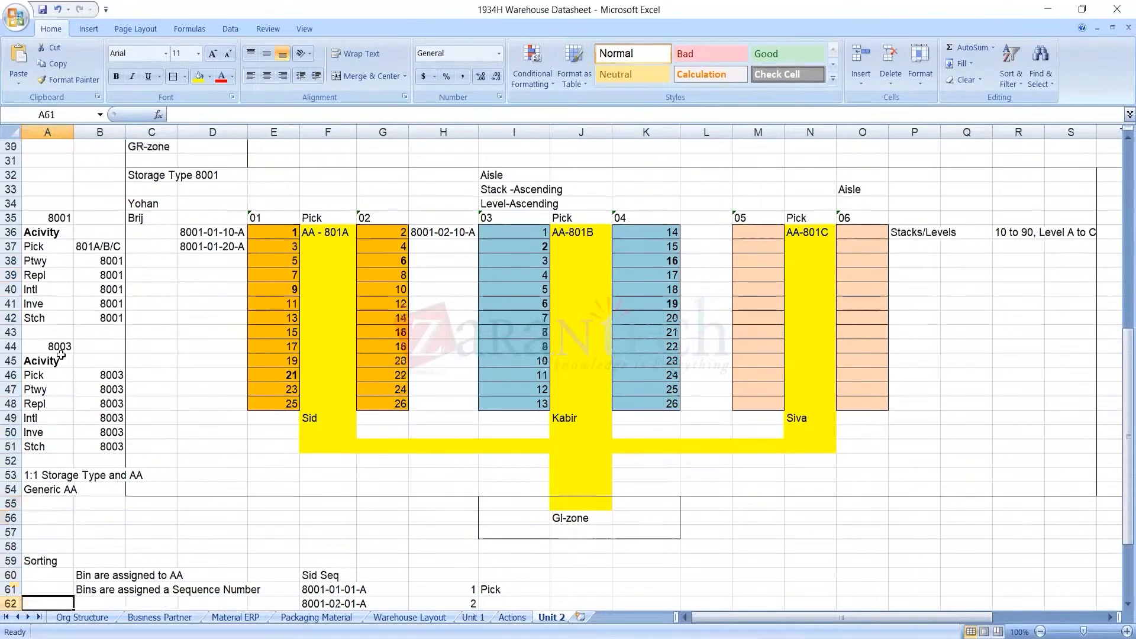
key("Down")
key("Down")
key("Down")
key("Down")
key("Down")
key("Down")
key("Down")
key("Down")
key("Down")
key("Down")
key("Down")
key("Down")
key("Down")
key("Down")
key("Down")
key("Down")
key("Down")
key("Down")
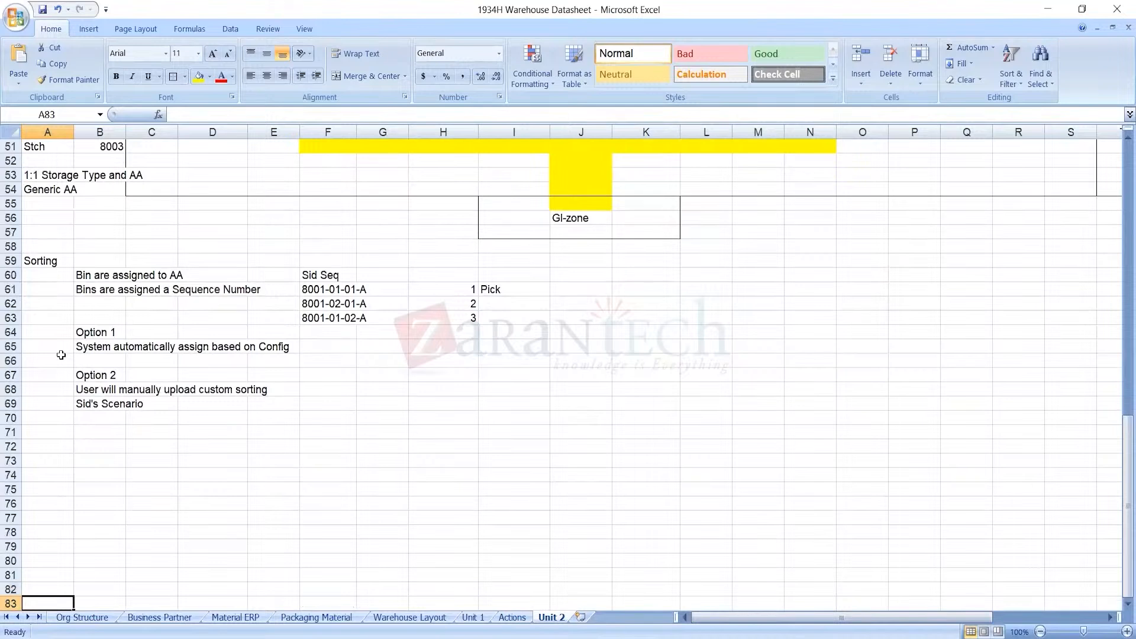
- Enter "Embedded EWM" in cell B77
left_click(99, 260)
key("Down")
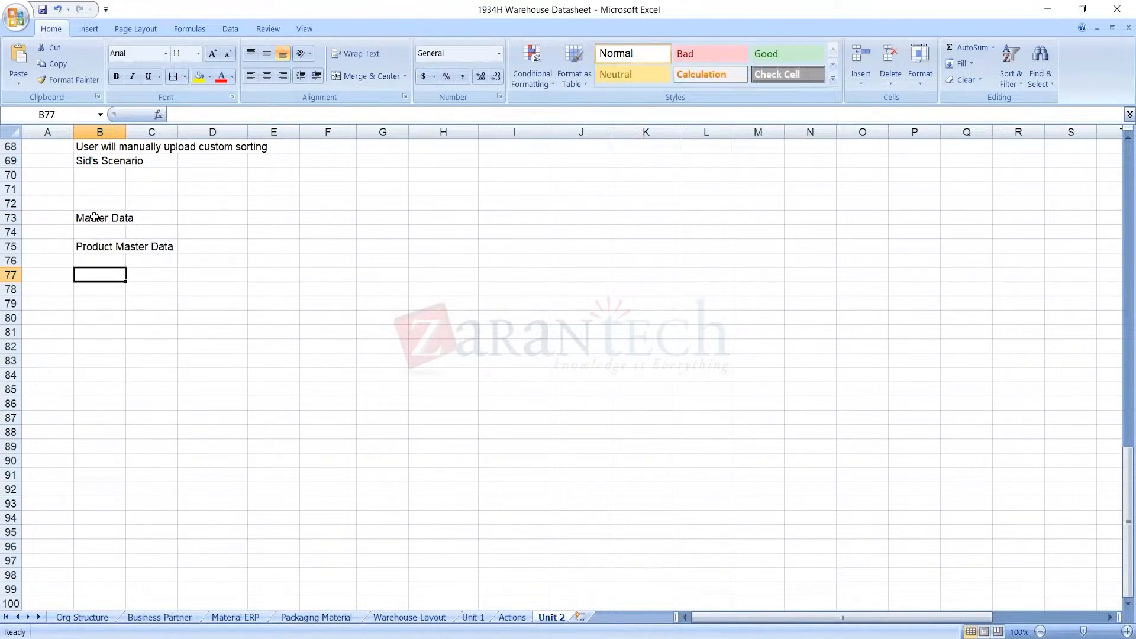
type("Emb")
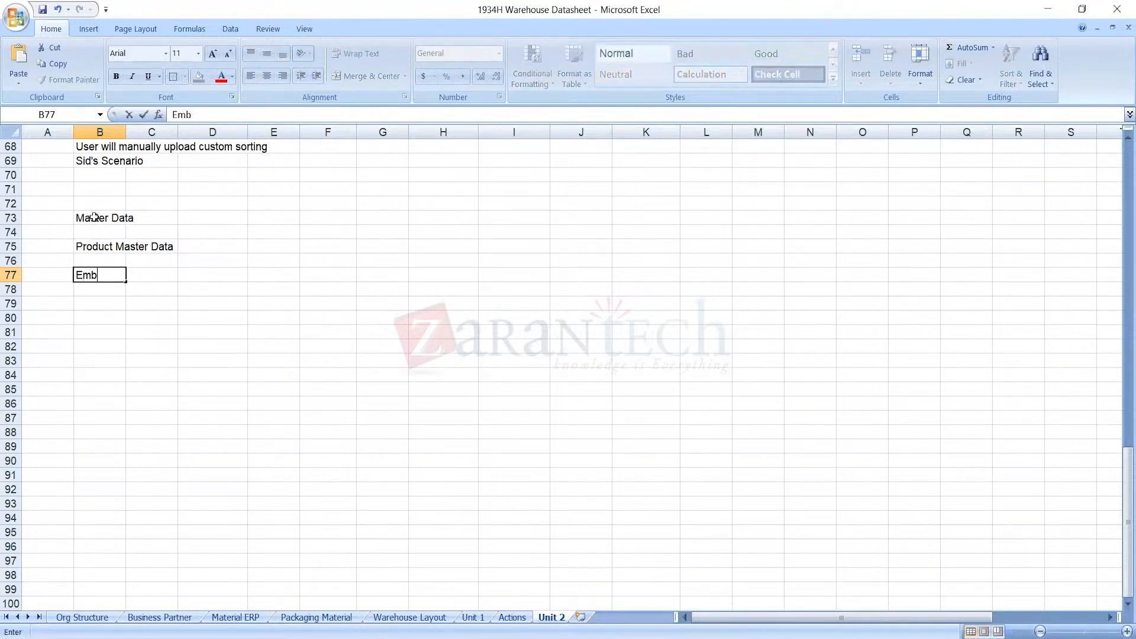
type("edded EWM")
key("Tab")
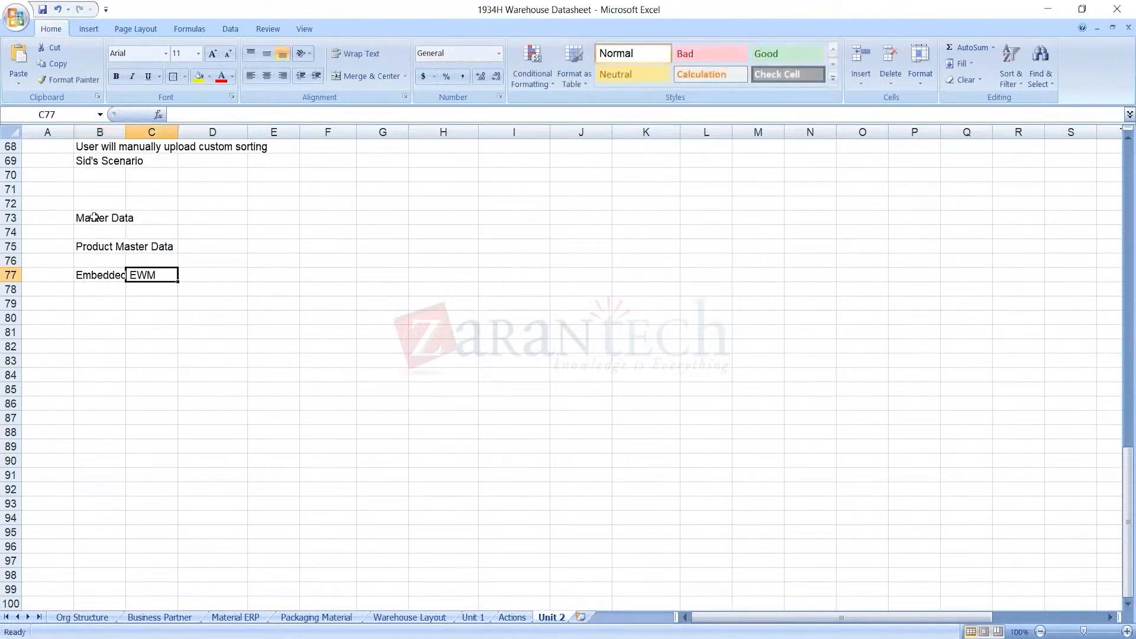
- Enter "Direct Extension" in cell C78 as the note under Embedded EWM
key("Down")
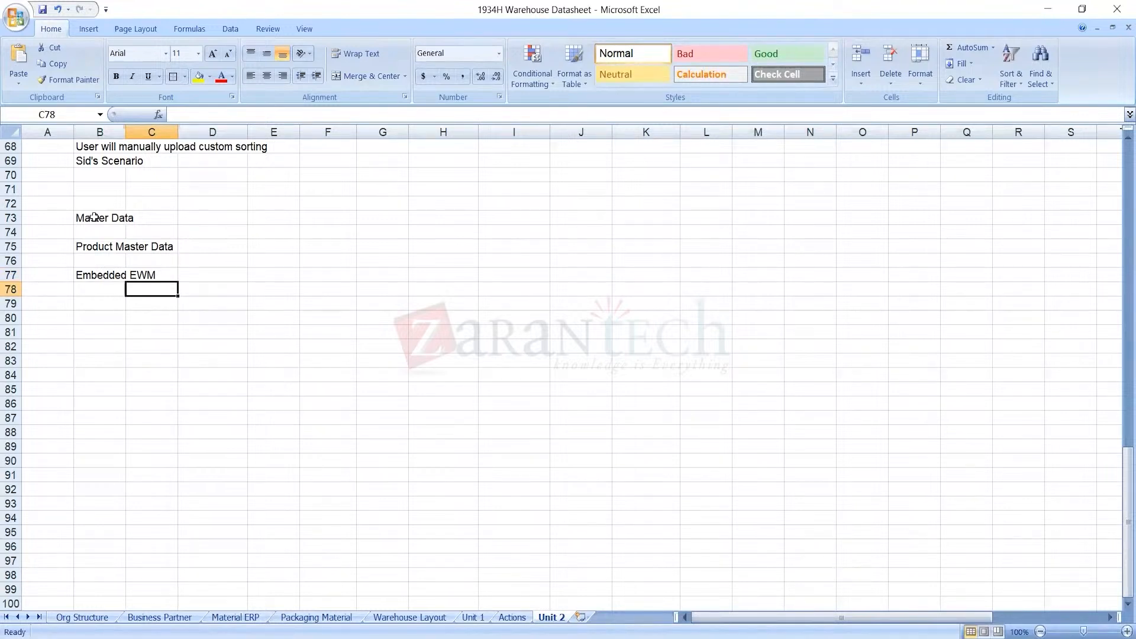
type("Extend")
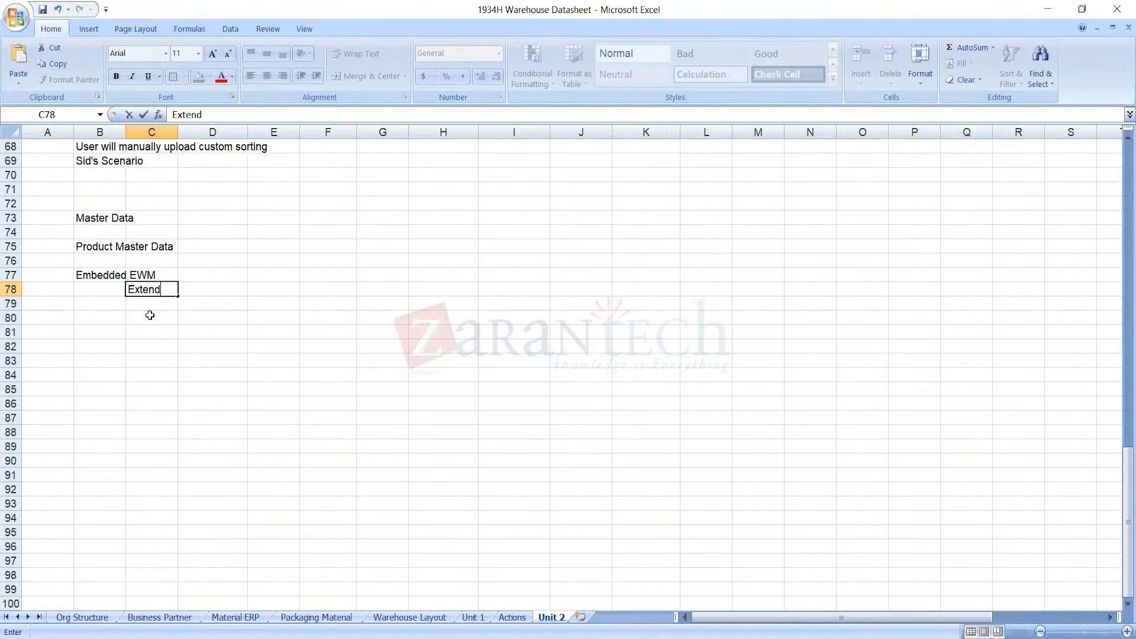
type("ed d")
key("BackSpace")
key("BackSpace")
key("BackSpace")
key("BackSpace")
key("BackSpace")
type("sione")
key("BackSpace")
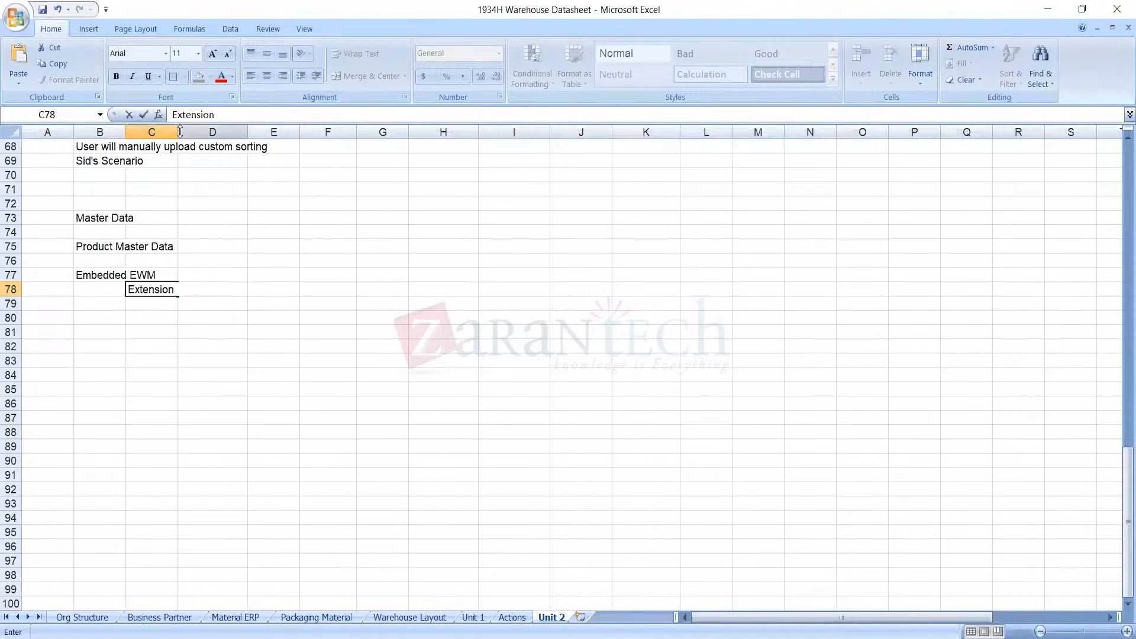
left_click(174, 115)
type("Direct")
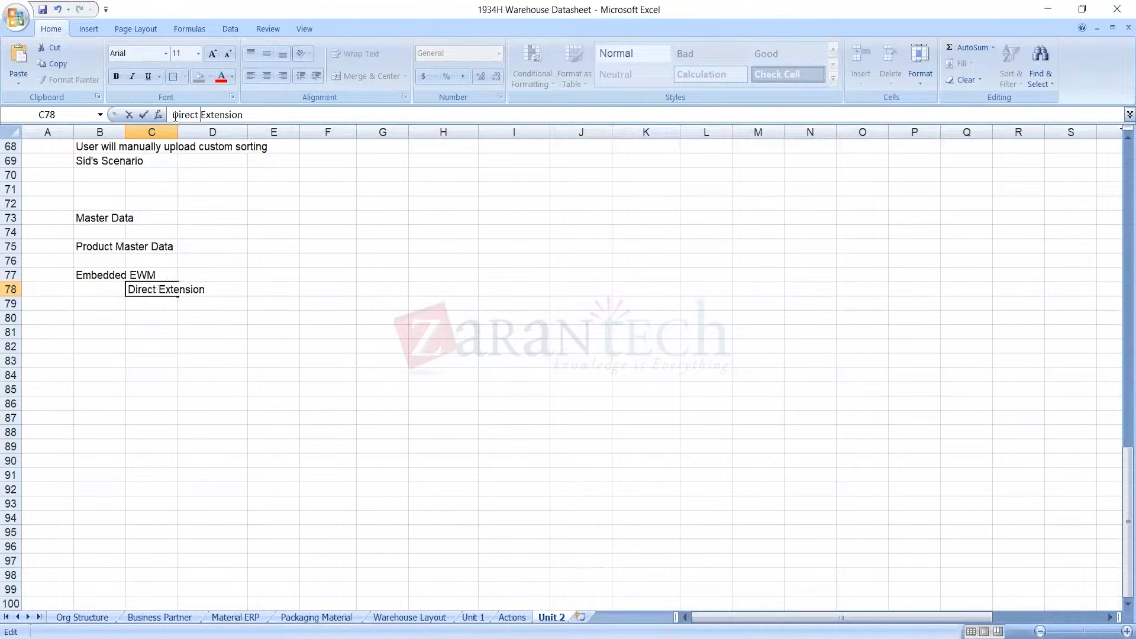
- Enter "Decentralised EWM" in cell B79 and "CIF/Idoc" in cell C80 beneath it
left_click(91, 303)
type("Decentralised EWM")
key("Return")
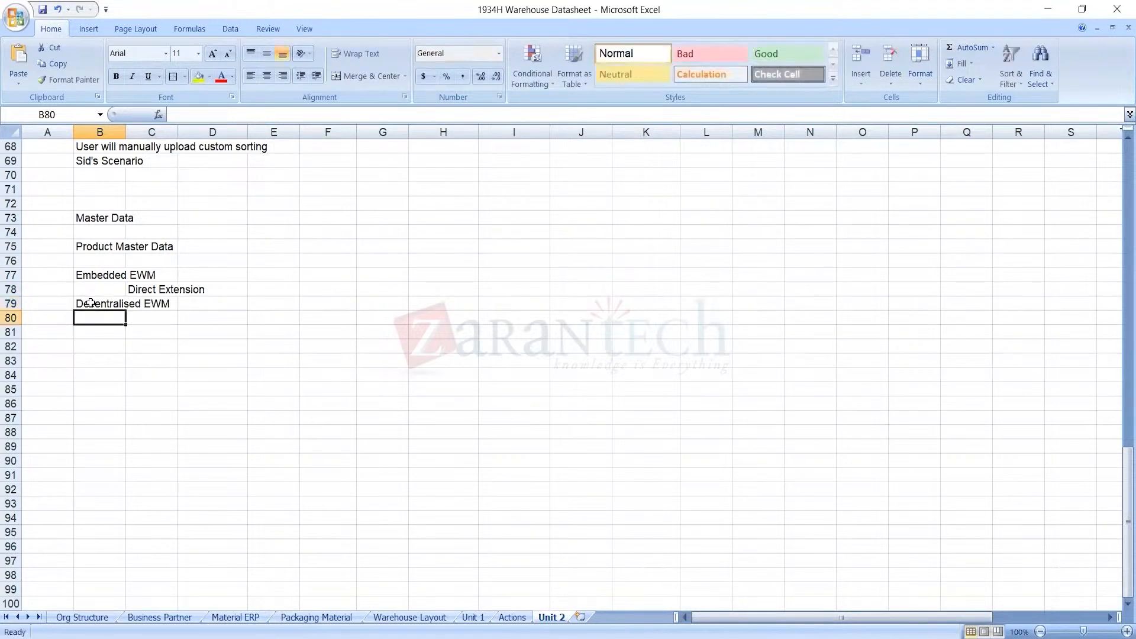
key("Right")
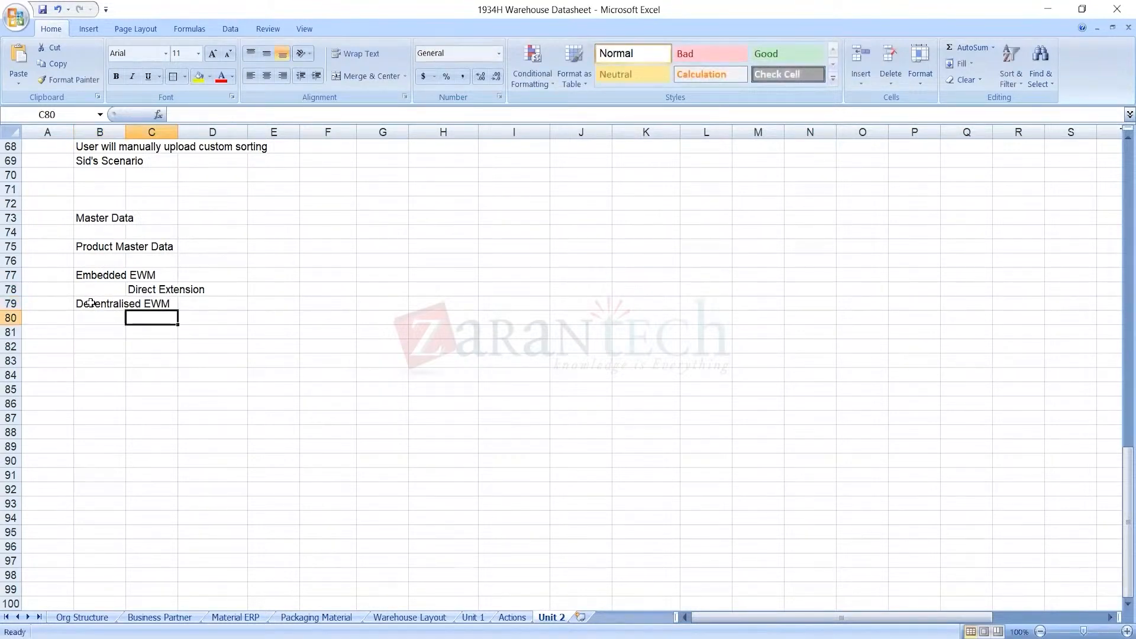
type("CI")
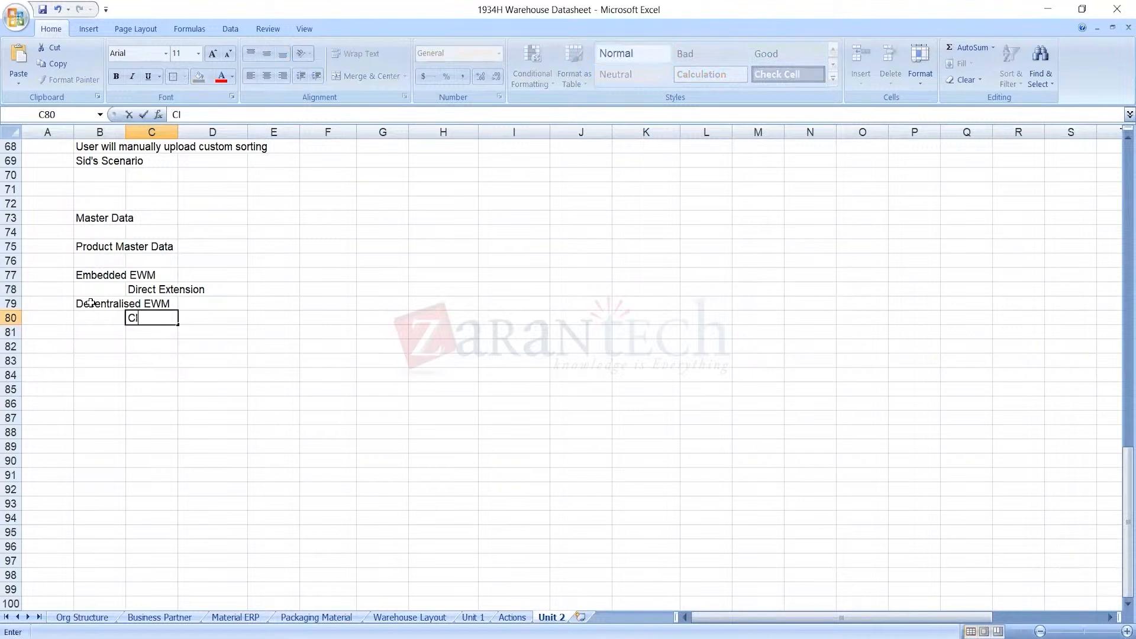
type("F/Idoc")
key("Return")
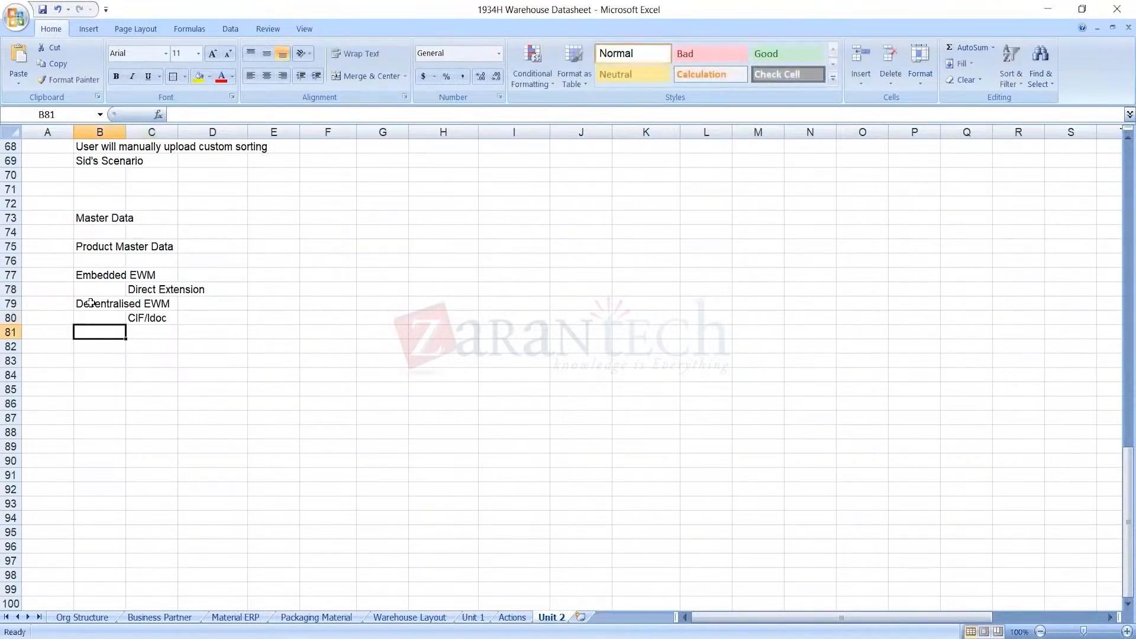
- Switch to the Remote Desktop session, minimize SAP Easy Access and dismiss the connection error without viewing its details
left_click(90, 302)
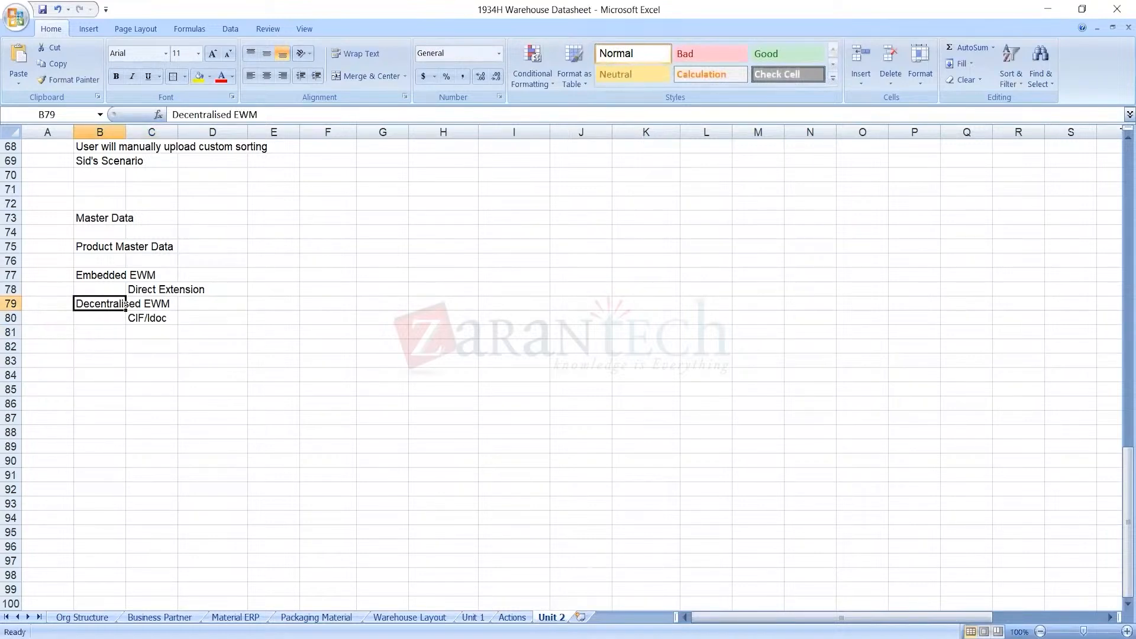
key("alt+Tab")
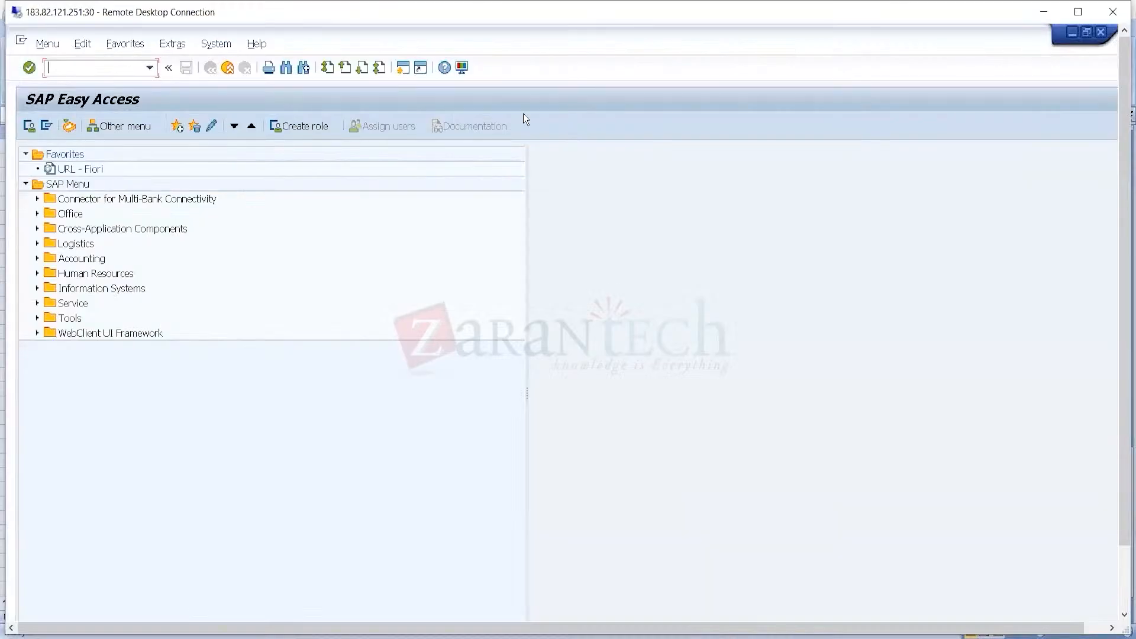
left_click(1076, 31)
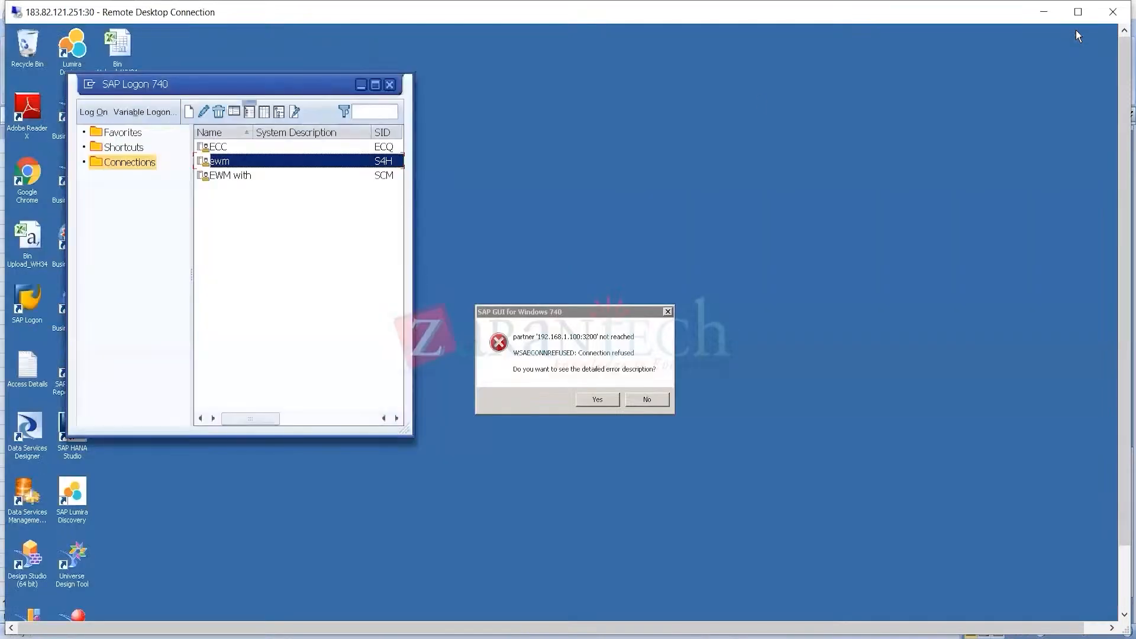
left_click(646, 400)
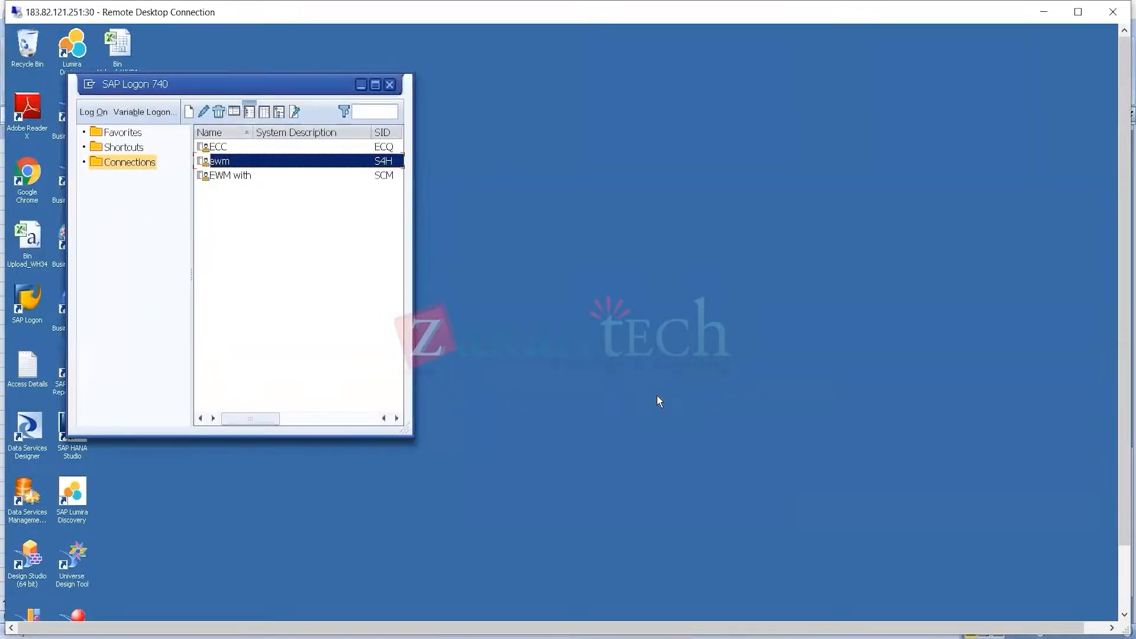
- Compare the ECC, ewm and "EWM with" system entries in the SAP Logon connections list
left_click(298, 182)
left_click(239, 177)
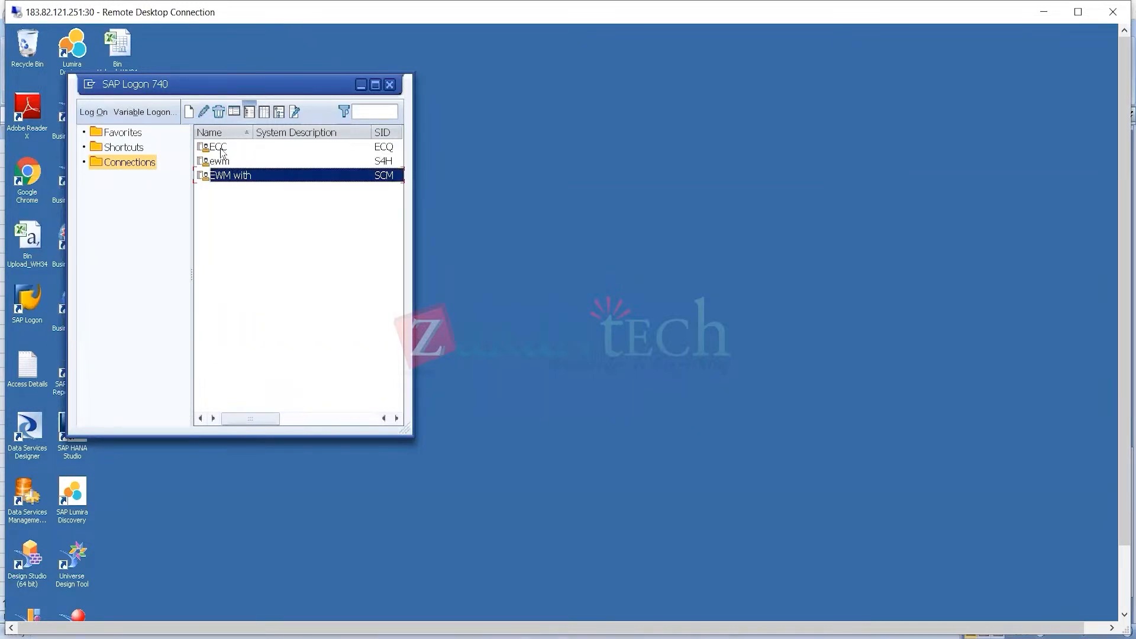
left_click(223, 148)
left_click(224, 162)
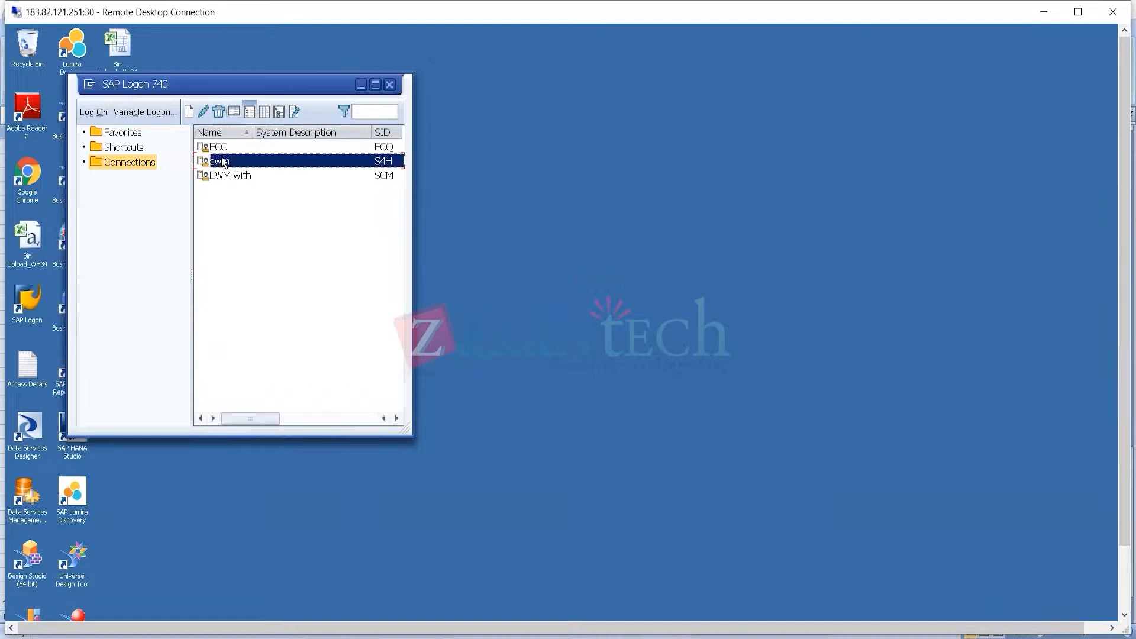
left_click(228, 146)
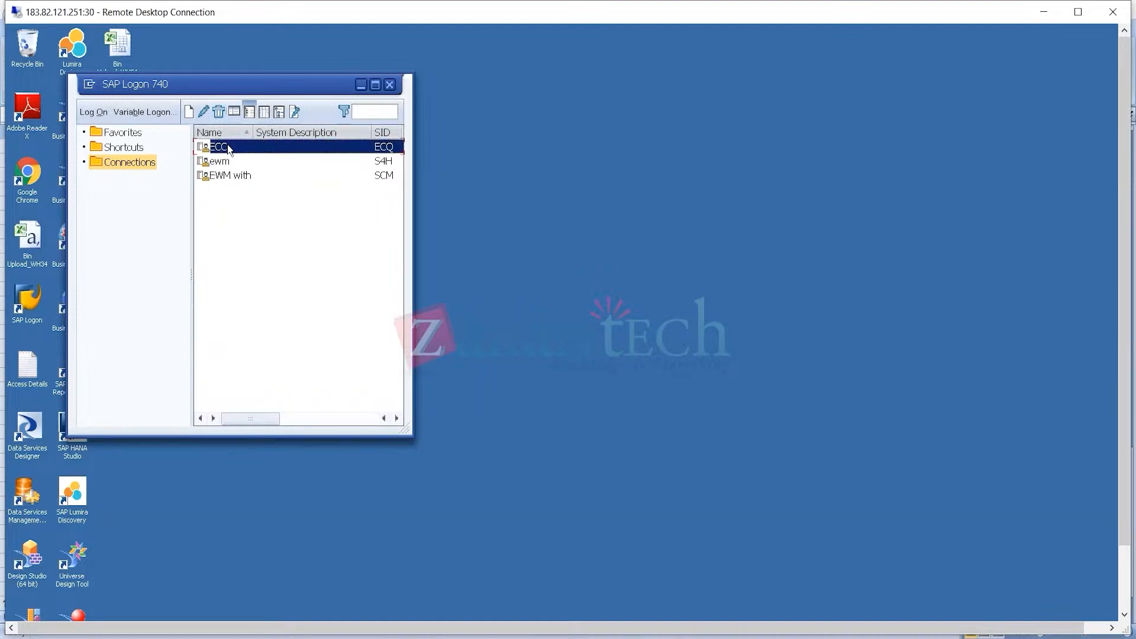
left_click(222, 177)
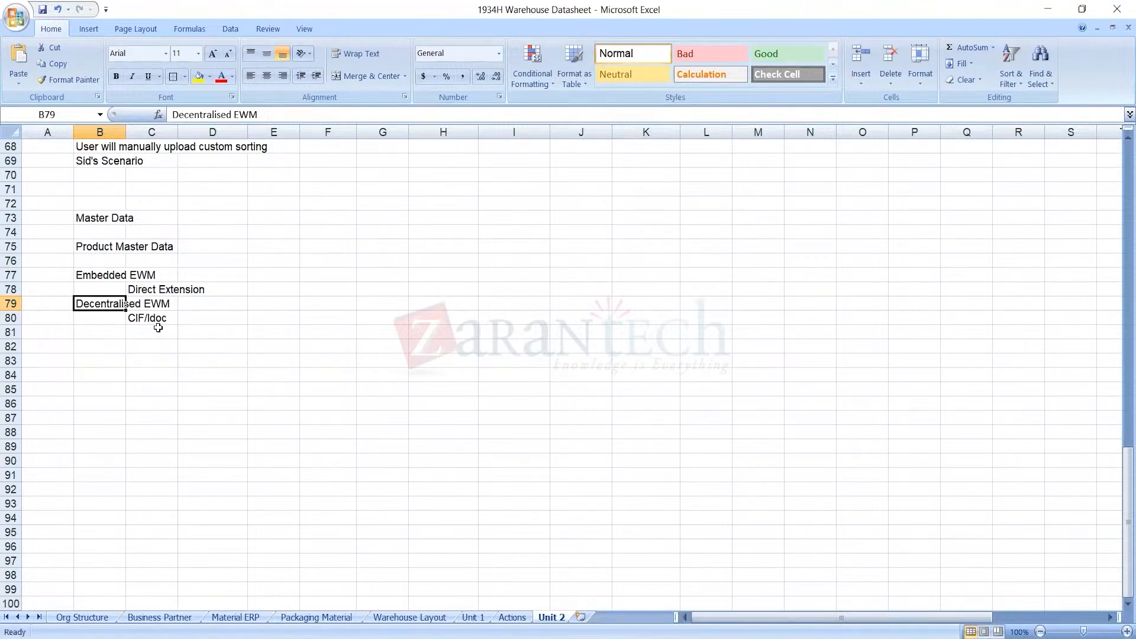
- Review the Embedded EWM and Decentralised EWM notes with their transfer methods in the Excel workbook
left_click(158, 327)
left_click(153, 317)
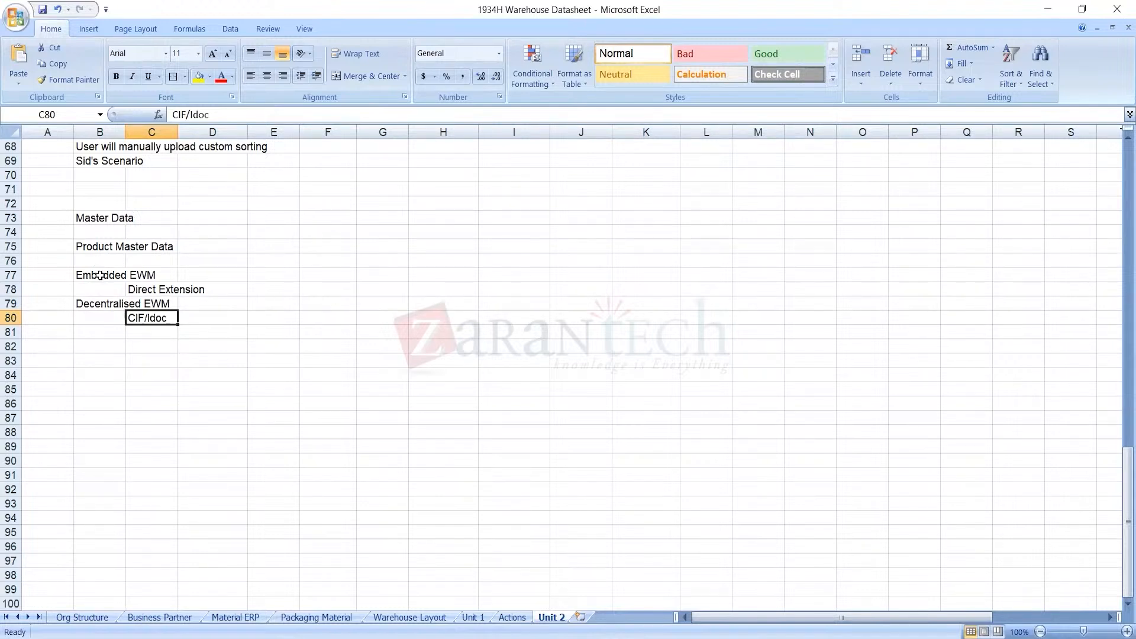
left_click_drag(100, 275, 140, 299)
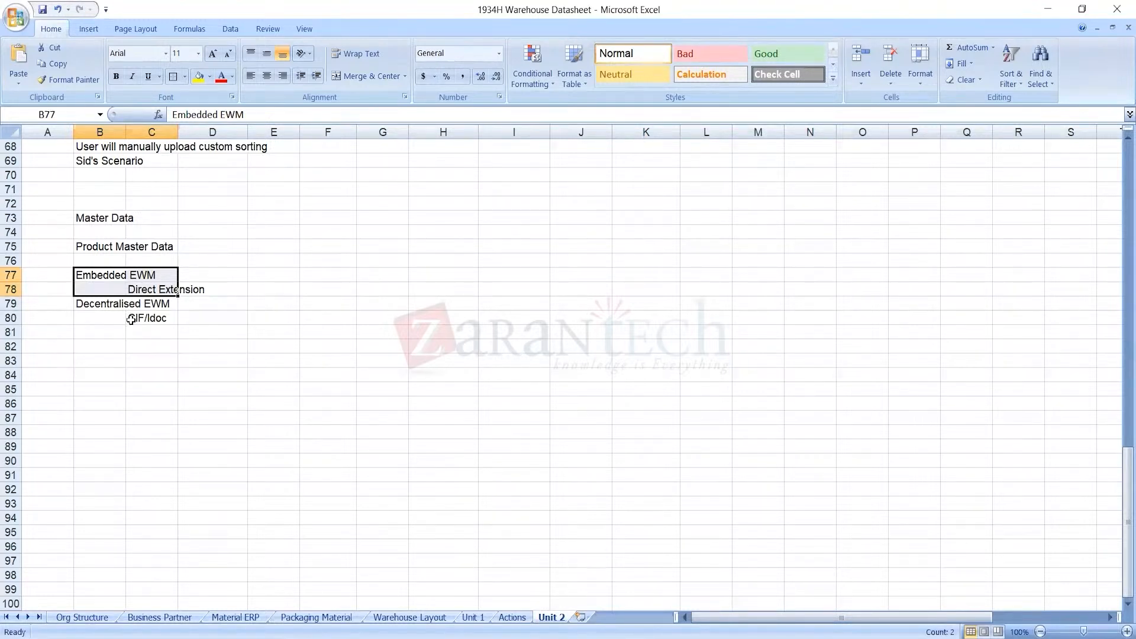
left_click(130, 320)
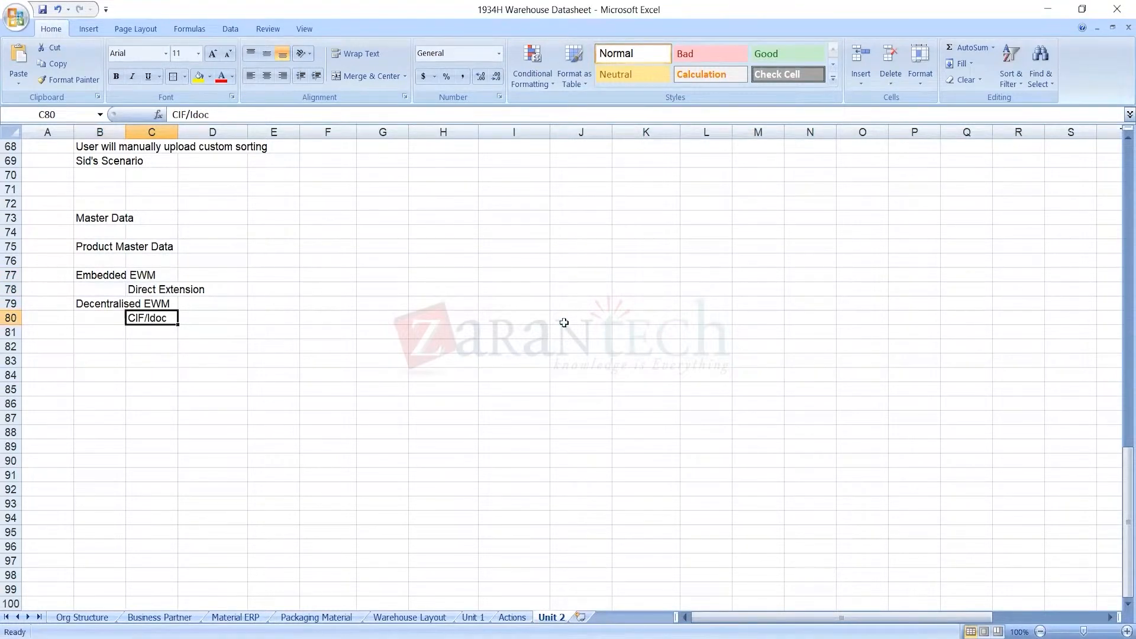
left_click(384, 248)
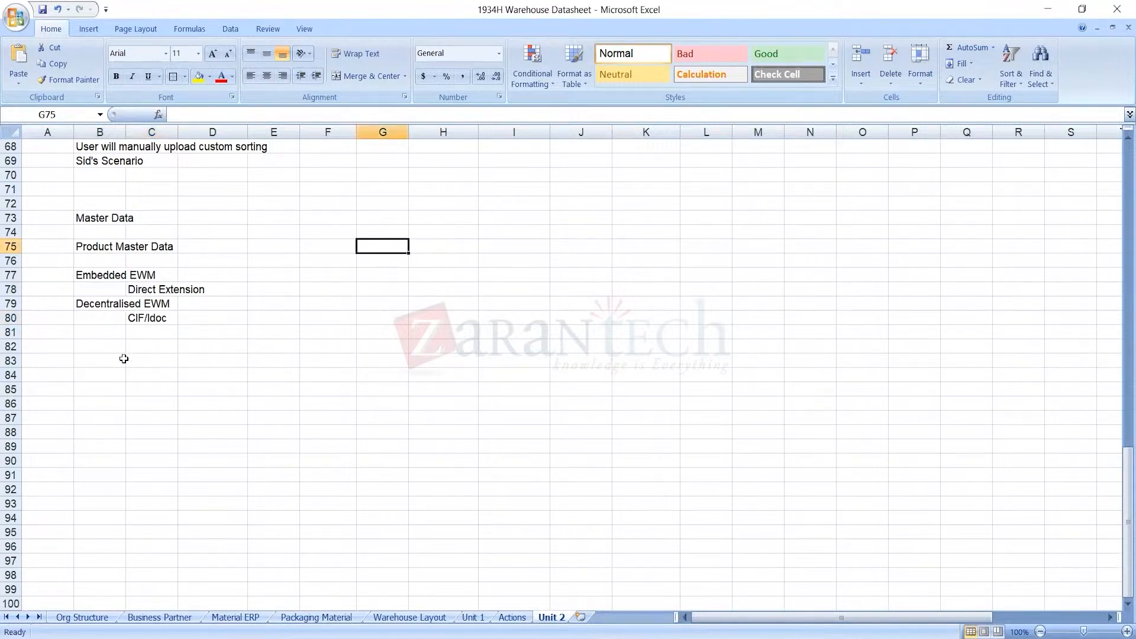
- Enter the heading "Product Master Data" in cell B83, below the EWM transfer notes
left_click(107, 349)
left_click(106, 372)
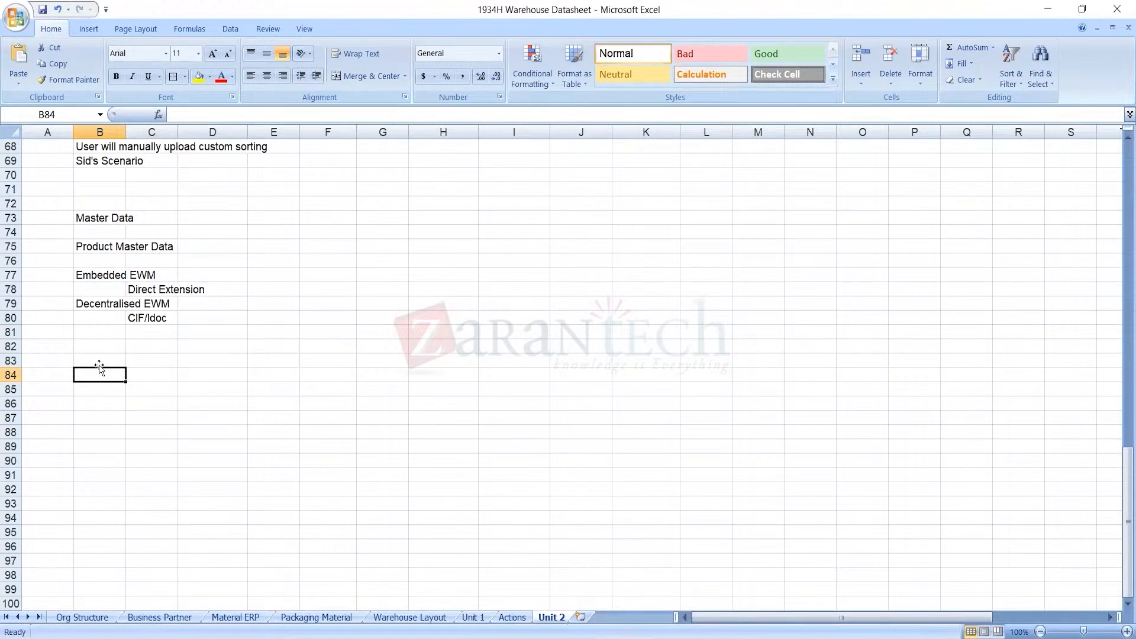
left_click(88, 356)
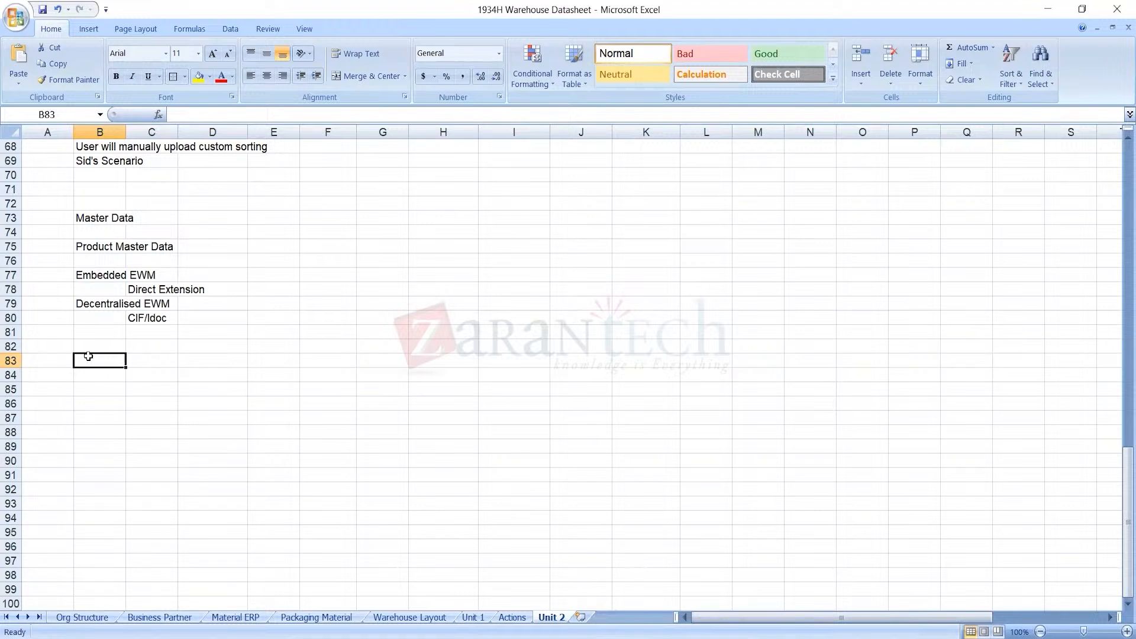
type("Product M")
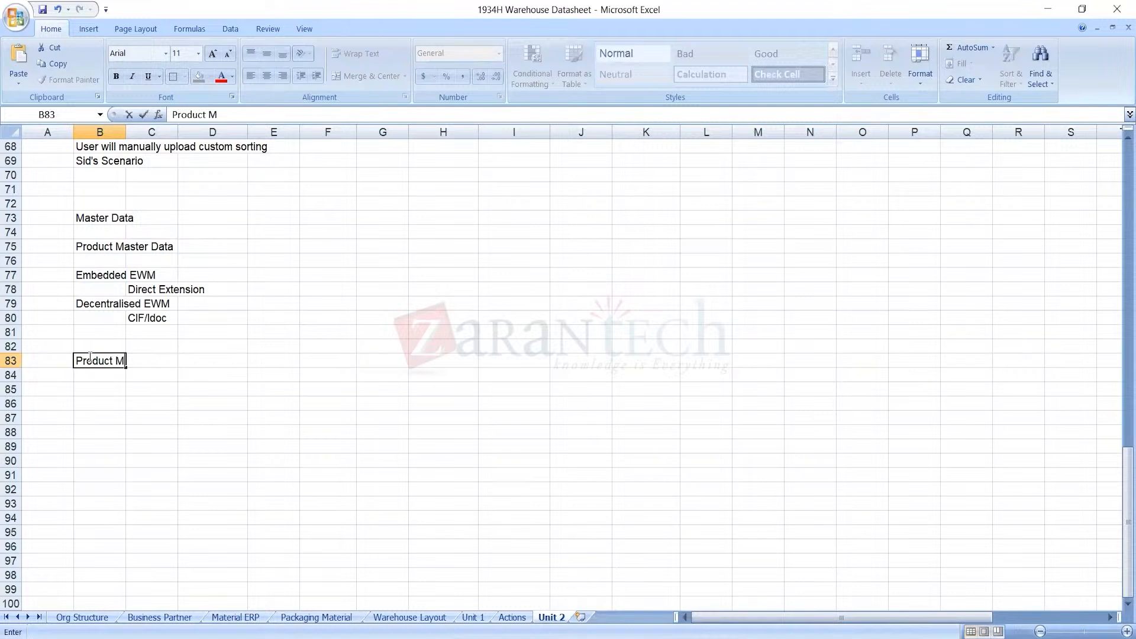
type("aster Data")
key("Tab")
key("Down")
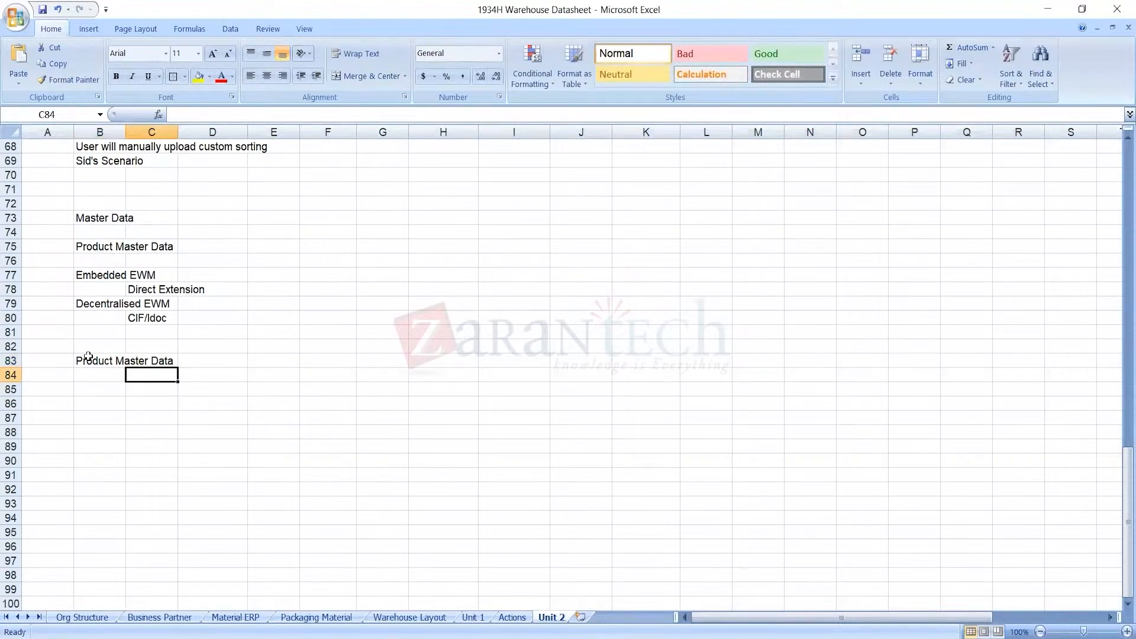
- List "WM Execution View" in cell C84 and "WM Packaging view" in cell C85
type("WM Executo")
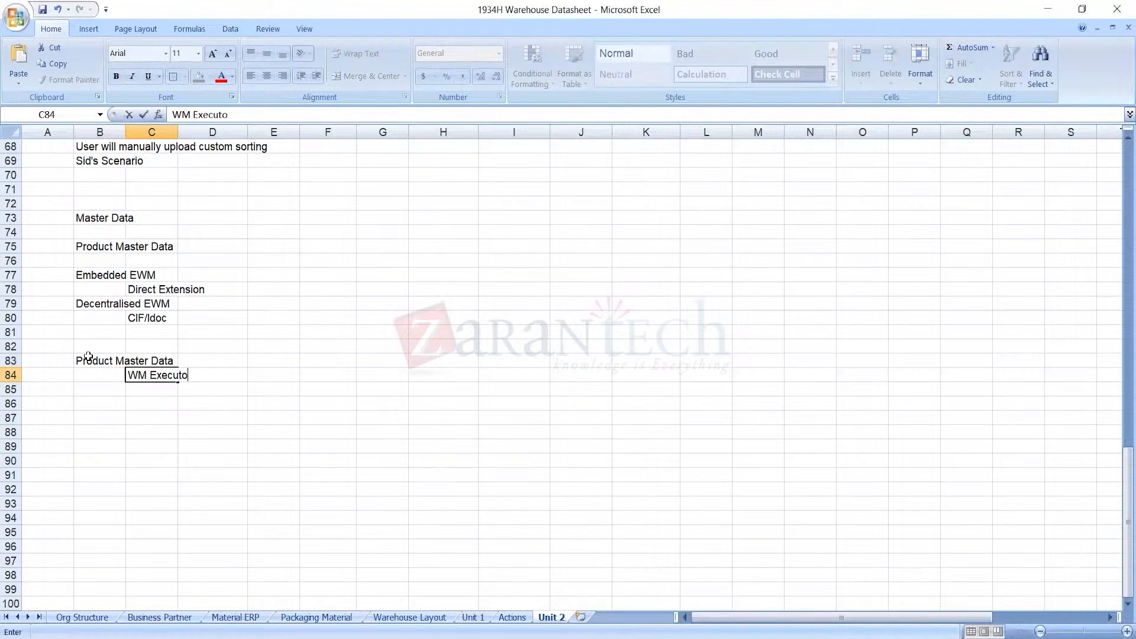
key("BackSpace")
type("ion View")
key("Return")
type("WM Pa")
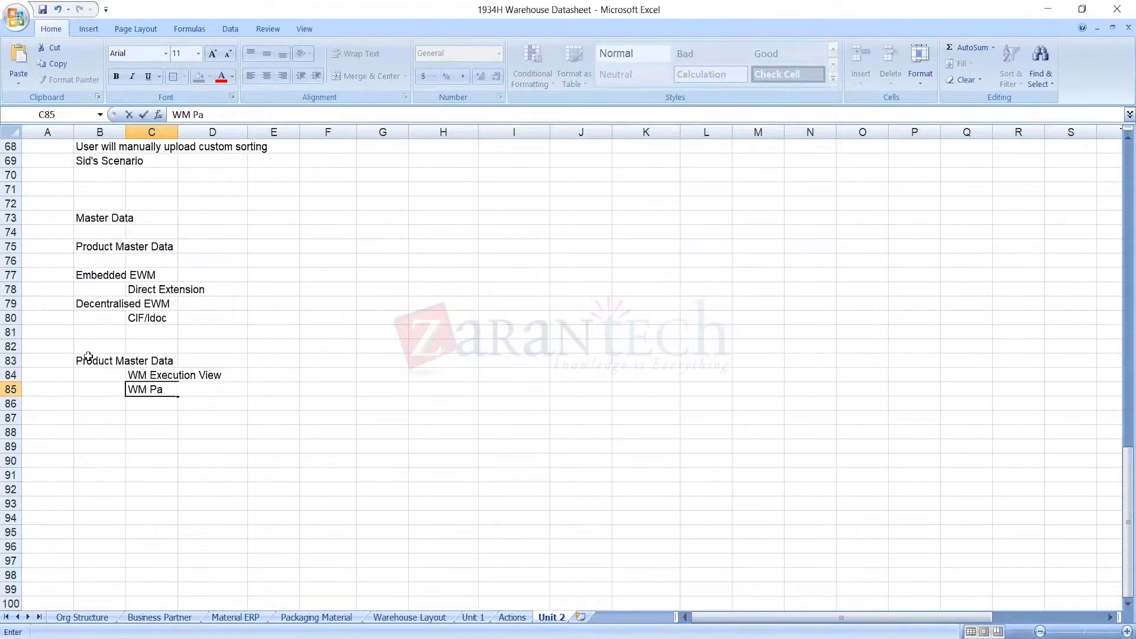
type("ckaging view")
key("Return")
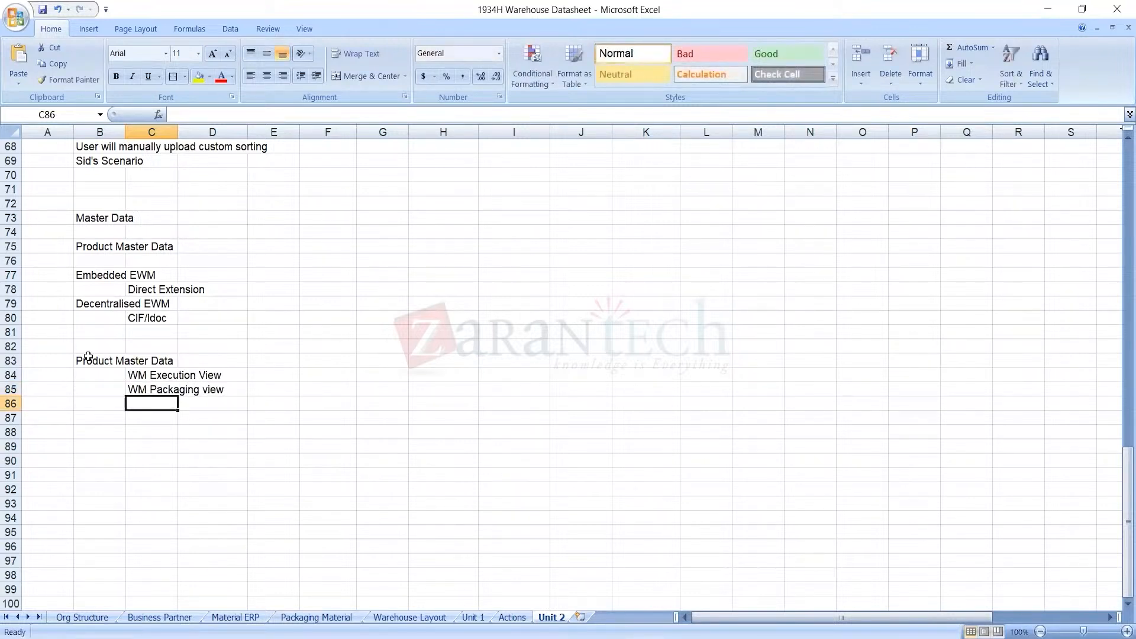
- Add "Warehouse Data" in cell C86 and "Slotting view" in cell C87 to the list
type("Wa")
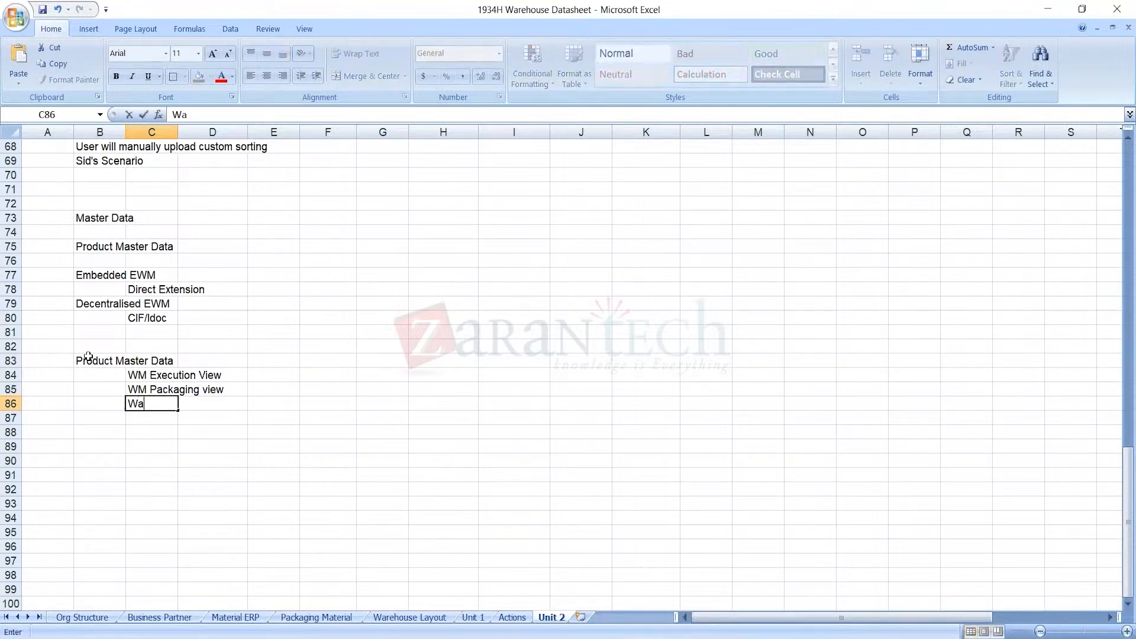
type("rehouse Data")
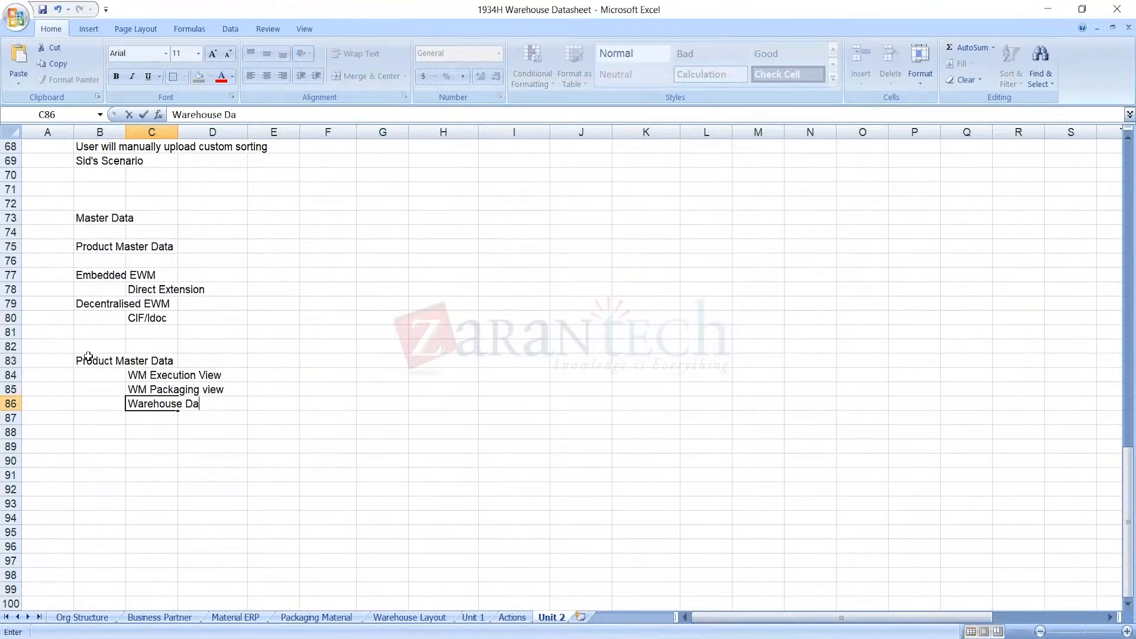
key("Return")
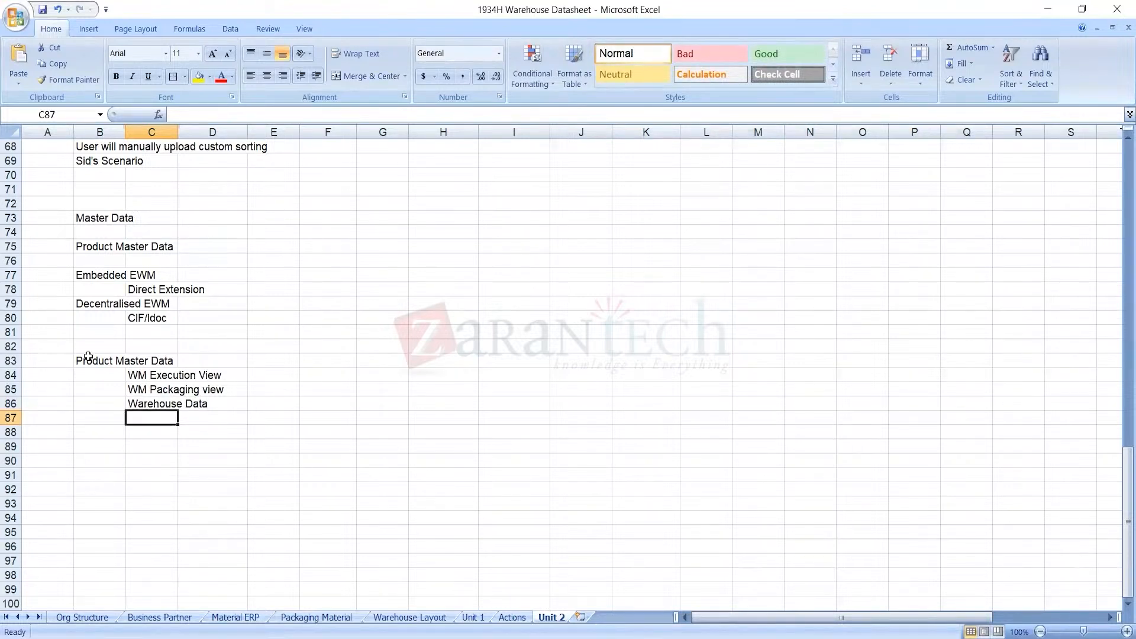
type("Slottung")
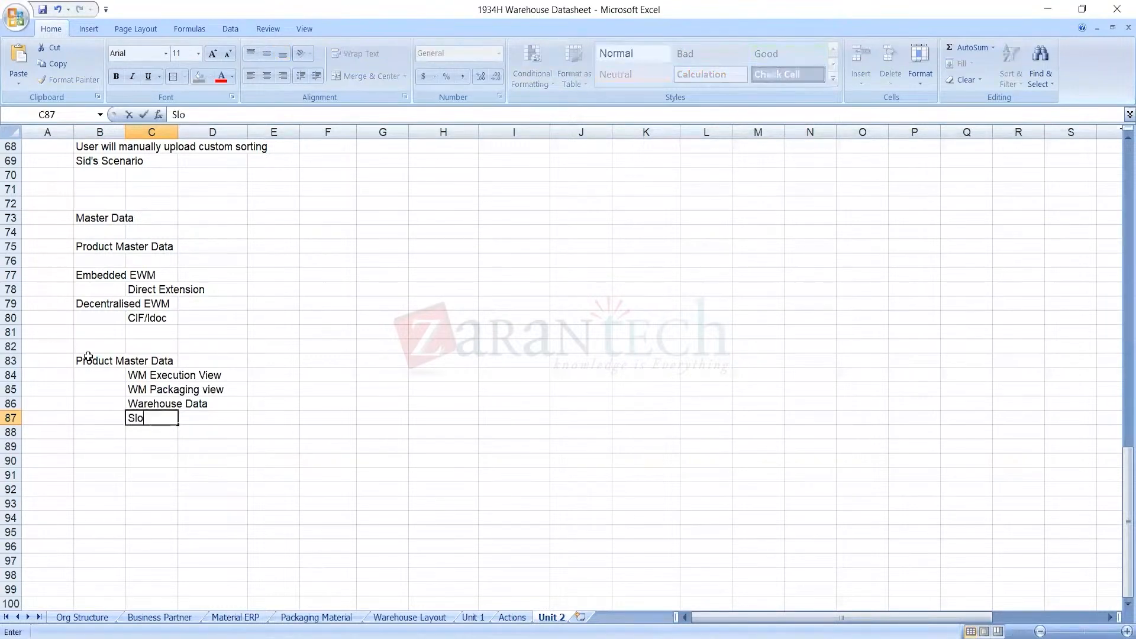
key("BackSpace")
key("BackSpace")
key("BackSpace")
type("ing view")
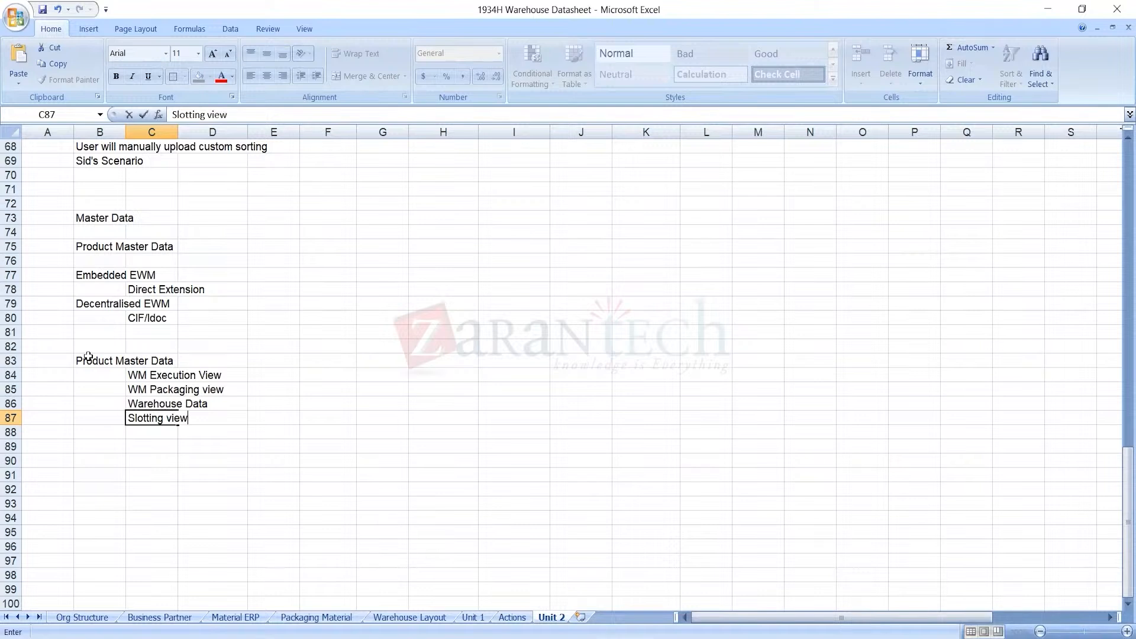
key("Return")
- Enter "Storage Type" in cell C88 as the last list entry
type("Storage ")
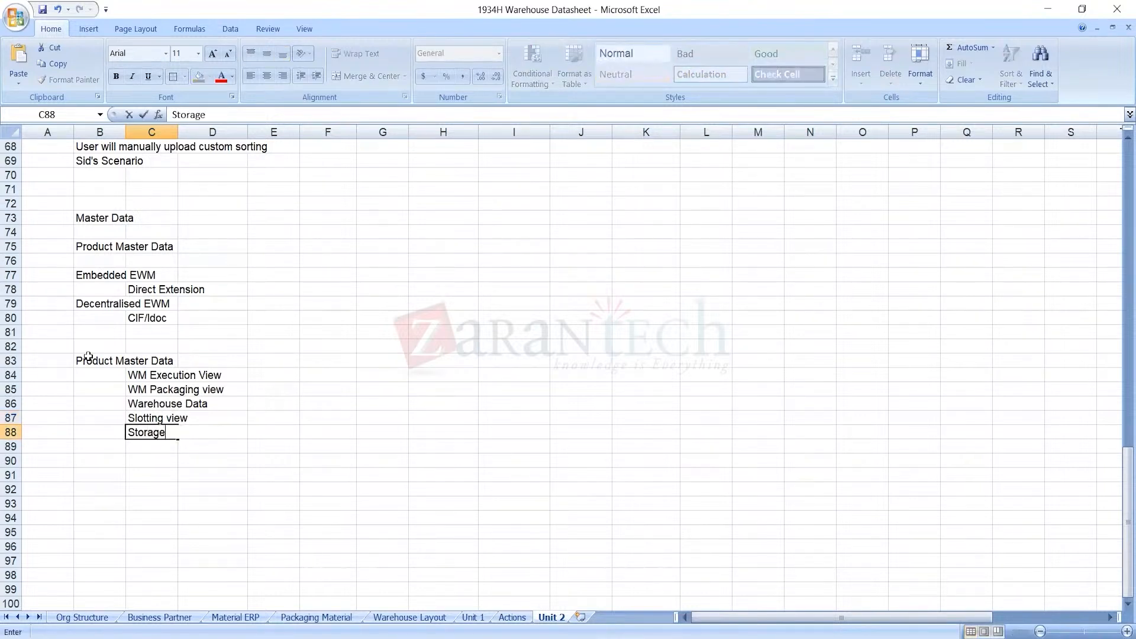
type("Type View")
key("BackSpace")
key("BackSpace")
key("BackSpace")
key("BackSpace")
left_click(181, 379)
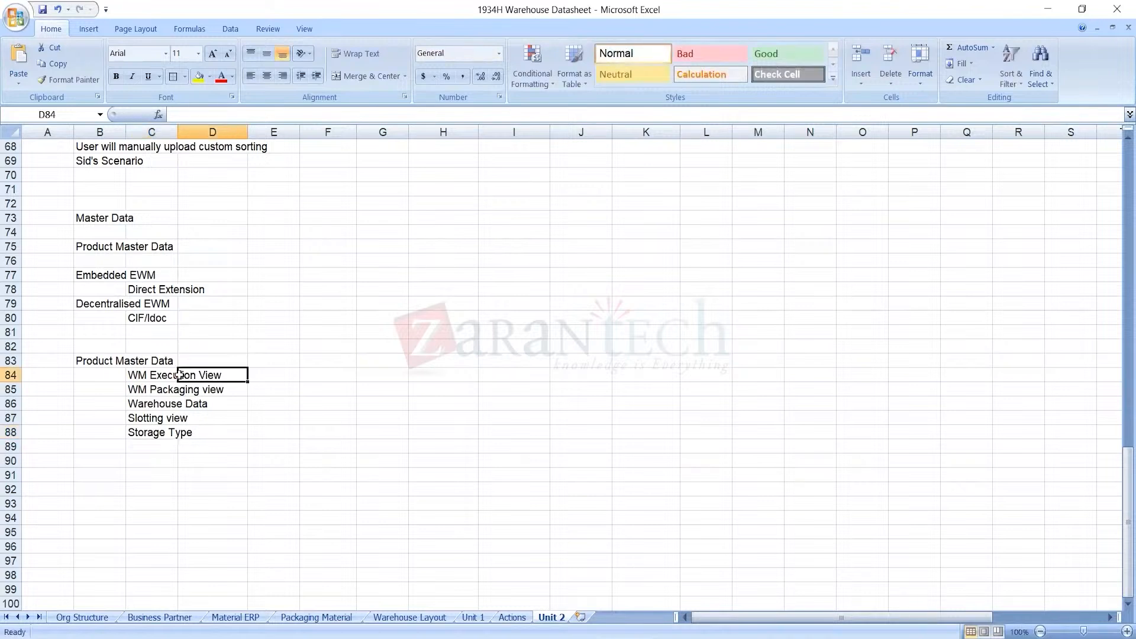
- Shorten the entry in cell C84 to "WM Execution"
left_click(140, 375)
left_click(264, 115)
key("BackSpace")
key("BackSpace")
key("BackSpace")
key("BackSpace")
key("BackSpace")
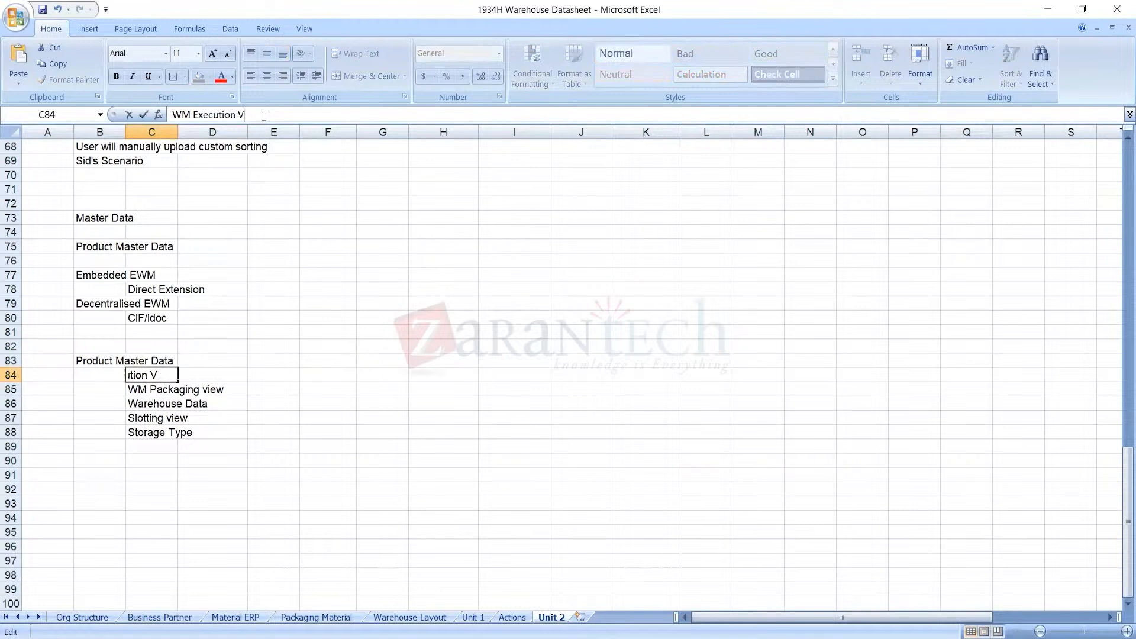
key("Return")
- Shorten the entry in cell C85 to "WM Packaging"
left_click(264, 116)
key("BackSpace")
key("BackSpace")
key("BackSpace")
key("Return")
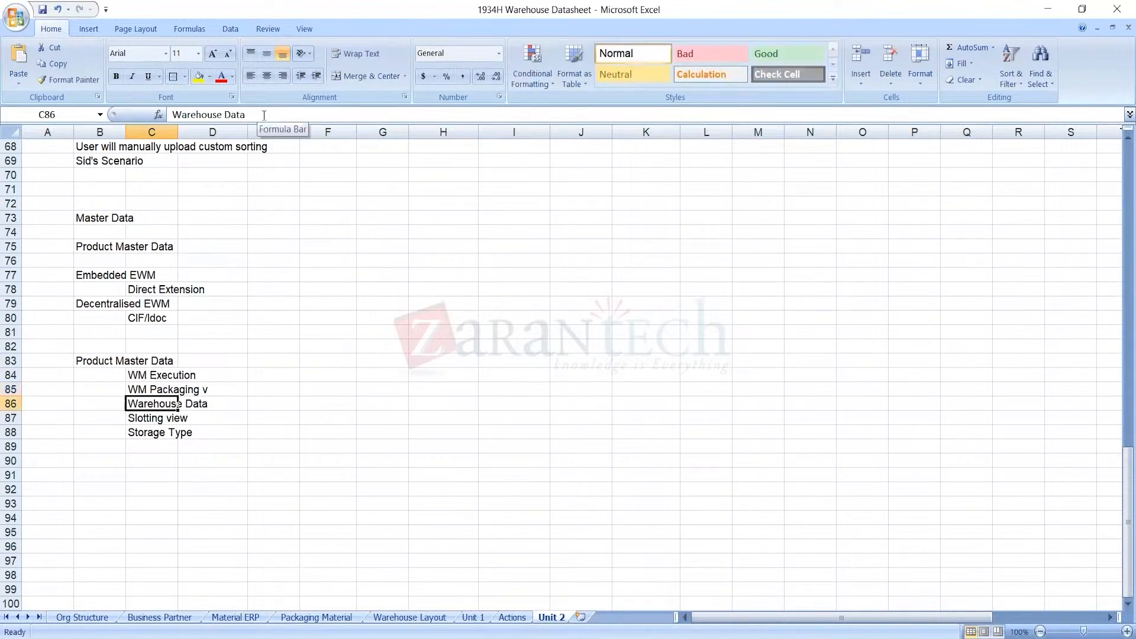
left_click(172, 390)
left_click(248, 116)
key("BackSpace")
key("BackSpace")
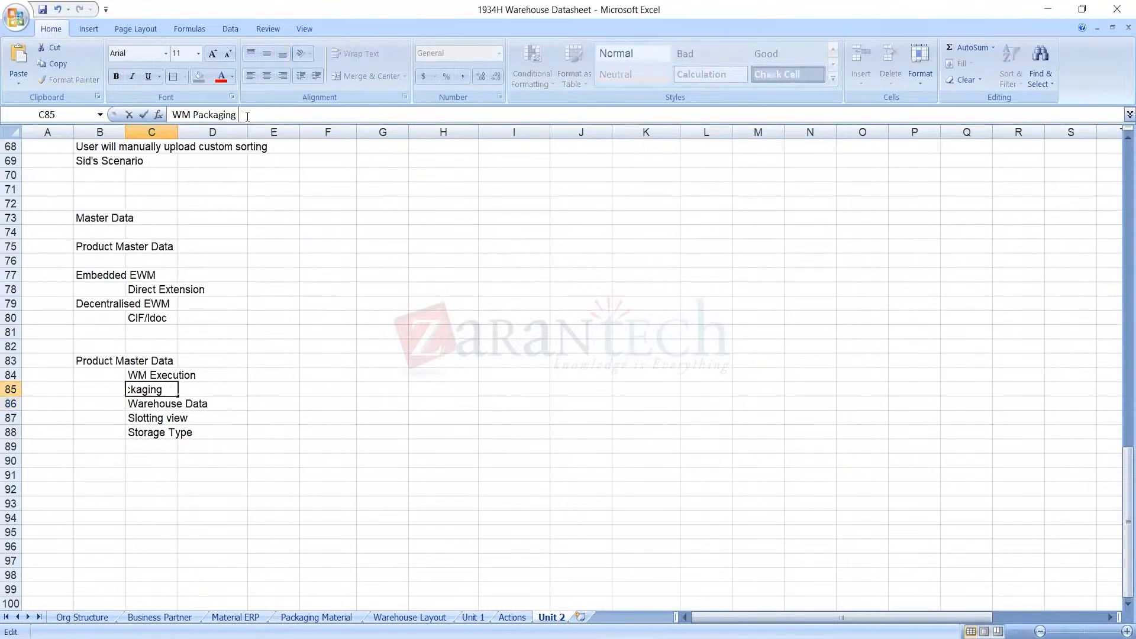
key("shift+Return")
- Shorten the entry in cell C87 to "Slotting"
left_click(165, 417)
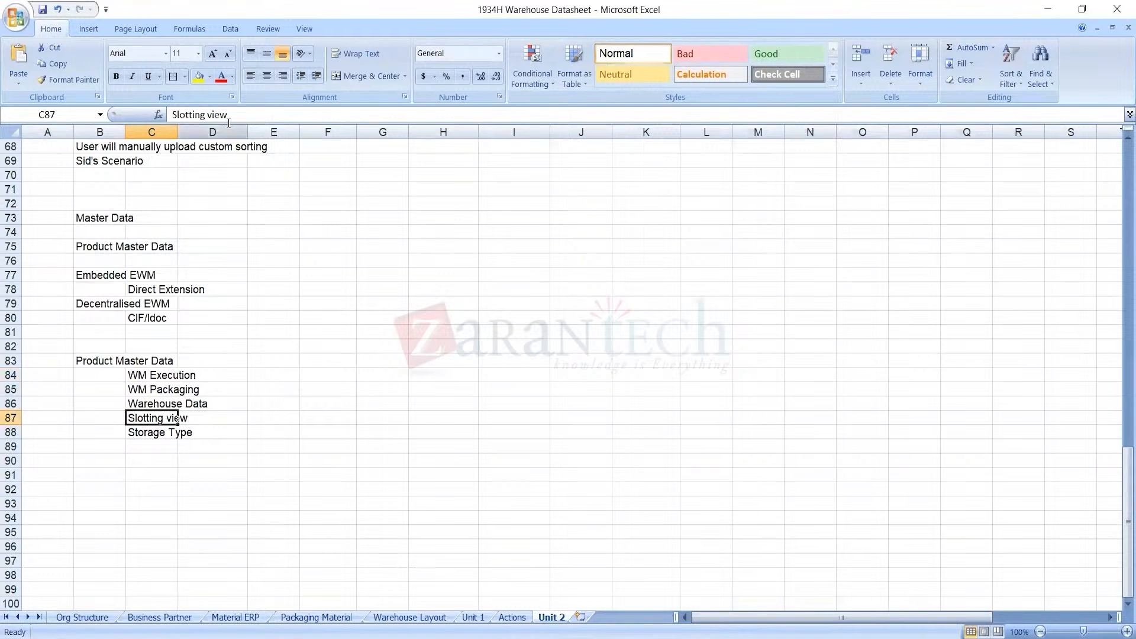
left_click(237, 116)
key("BackSpace")
key("BackSpace")
key("BackSpace")
key("BackSpace")
key("BackSpace")
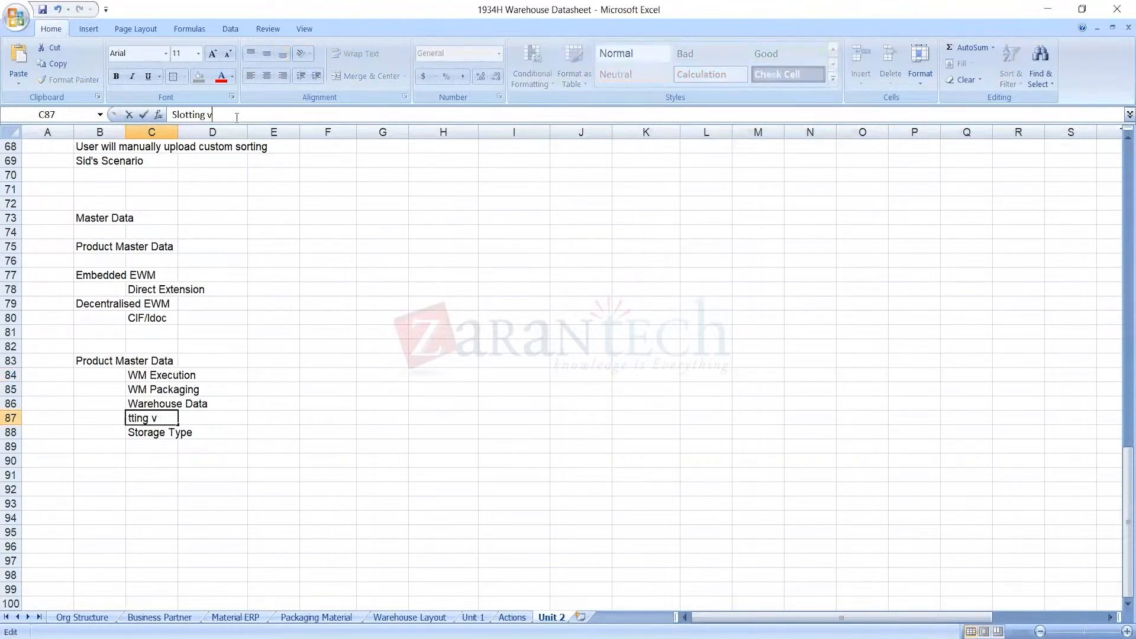
key("BackSpace")
type("g")
- Widen column C to fit the list entries and add a bold "Level" heading in cell D83
left_click_drag(178, 129, 222, 130)
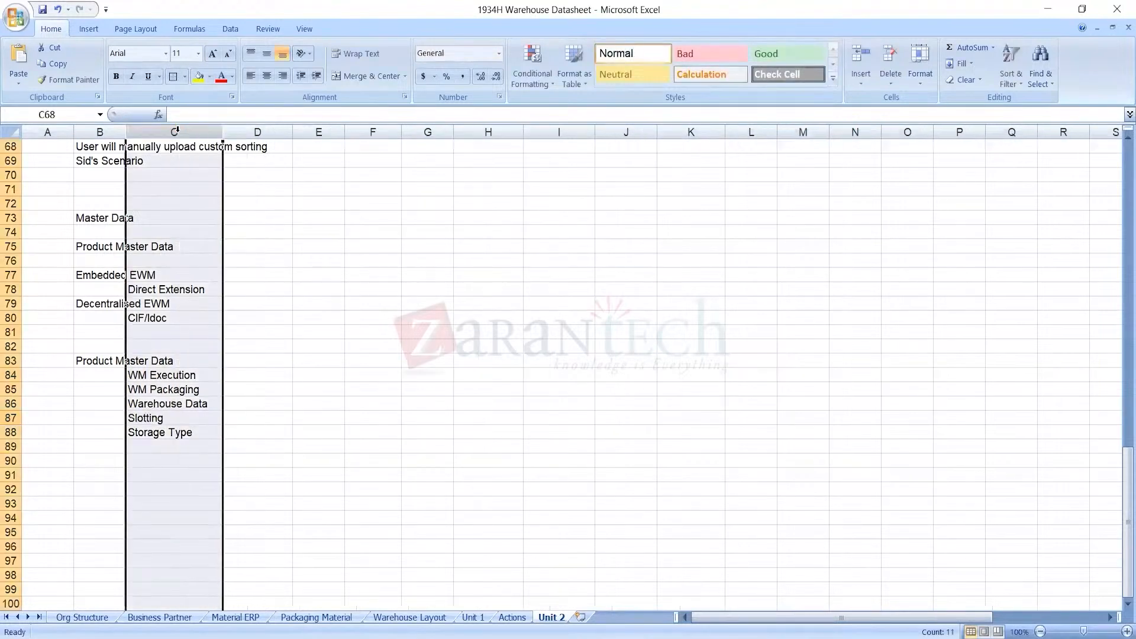
left_click(276, 358)
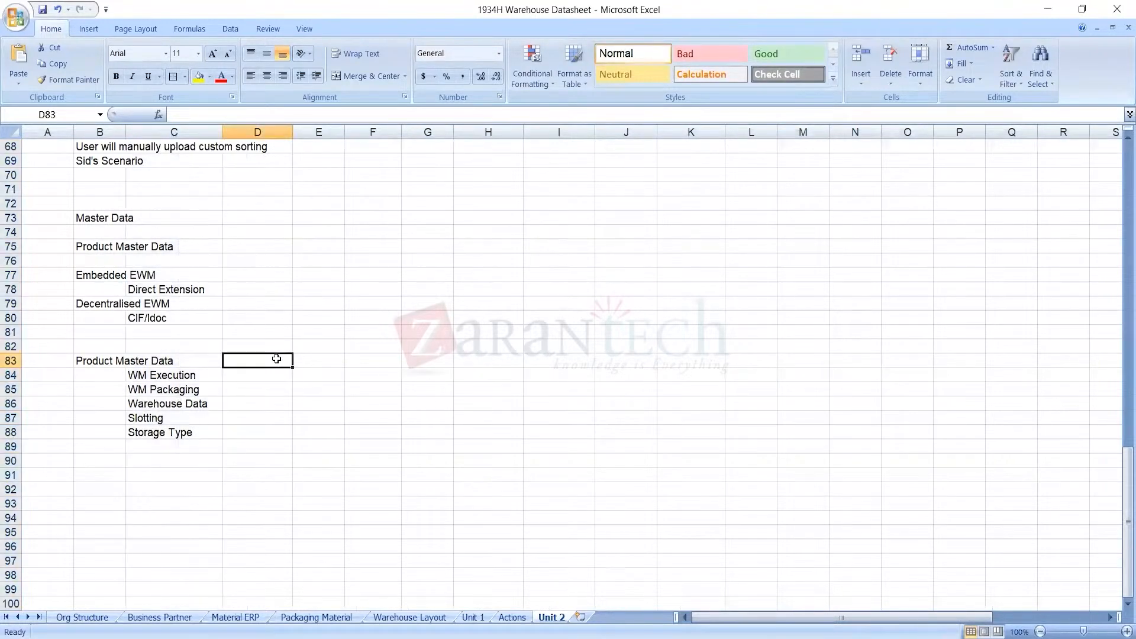
type("Level")
key("Return")
left_click(276, 358)
key("ctrl+b")
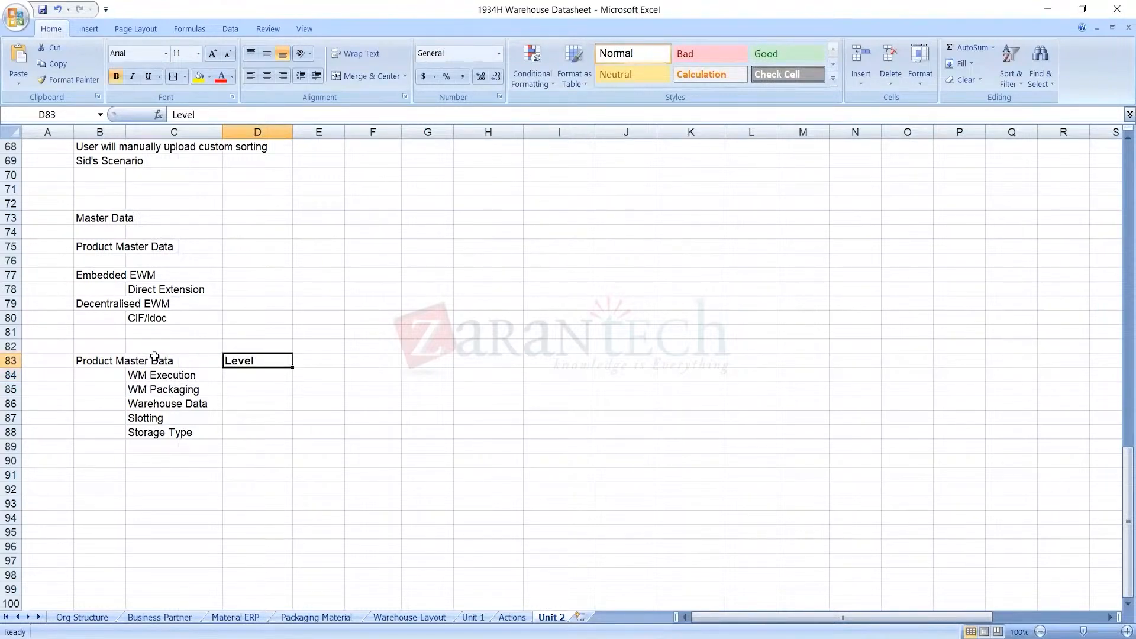
- Extend the heading in cell B83 to "Product Master Data Views"
left_click(122, 356)
left_click(278, 114)
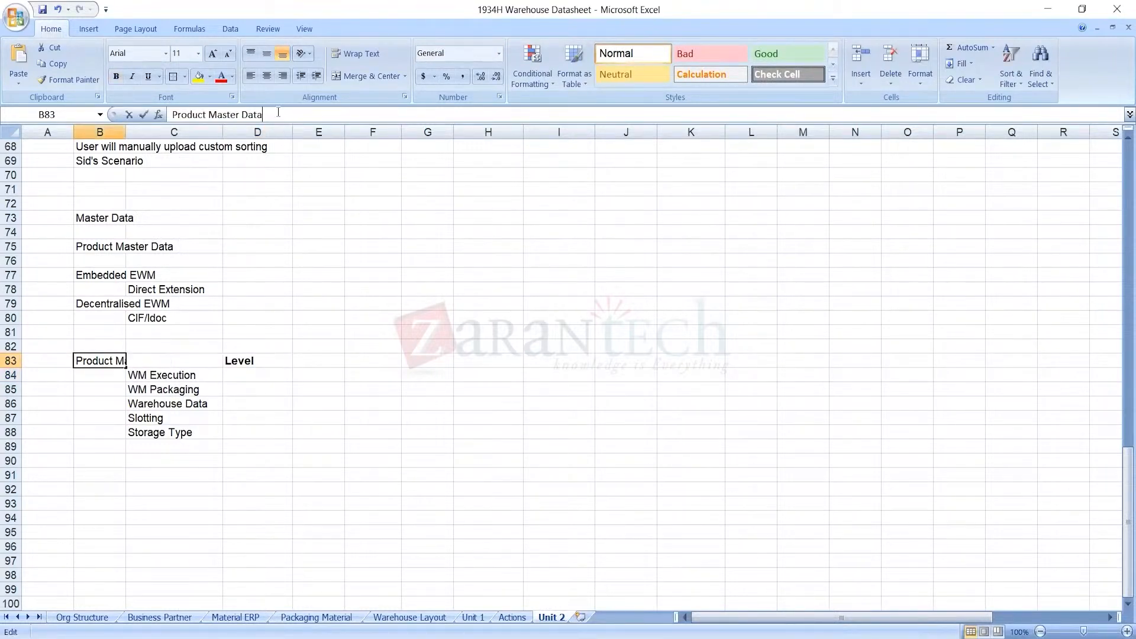
type("Views")
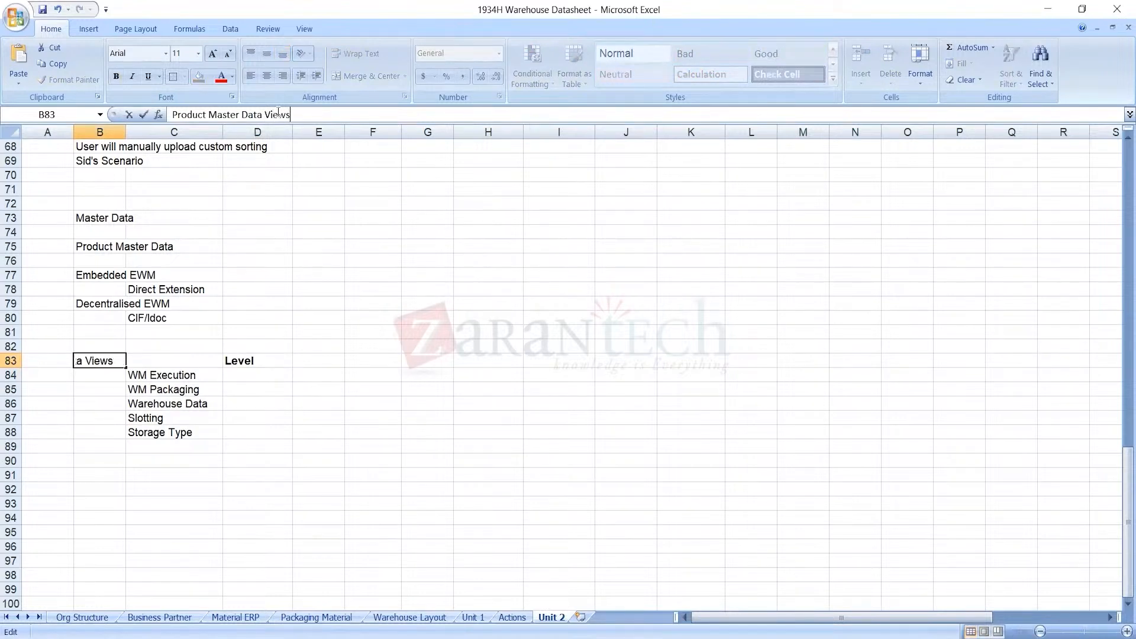
- Enter "Client" as the level for WM Execution in D84 and WM Packaging in D85
left_click(250, 372)
type("C")
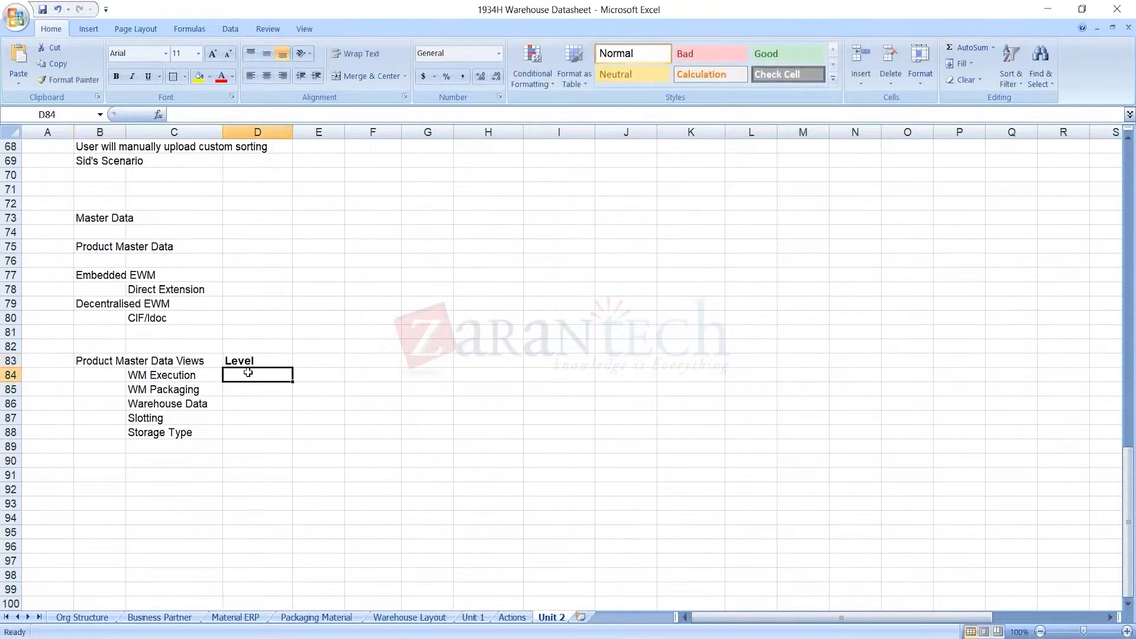
type("lient")
key("Return")
type("Client")
key("Return")
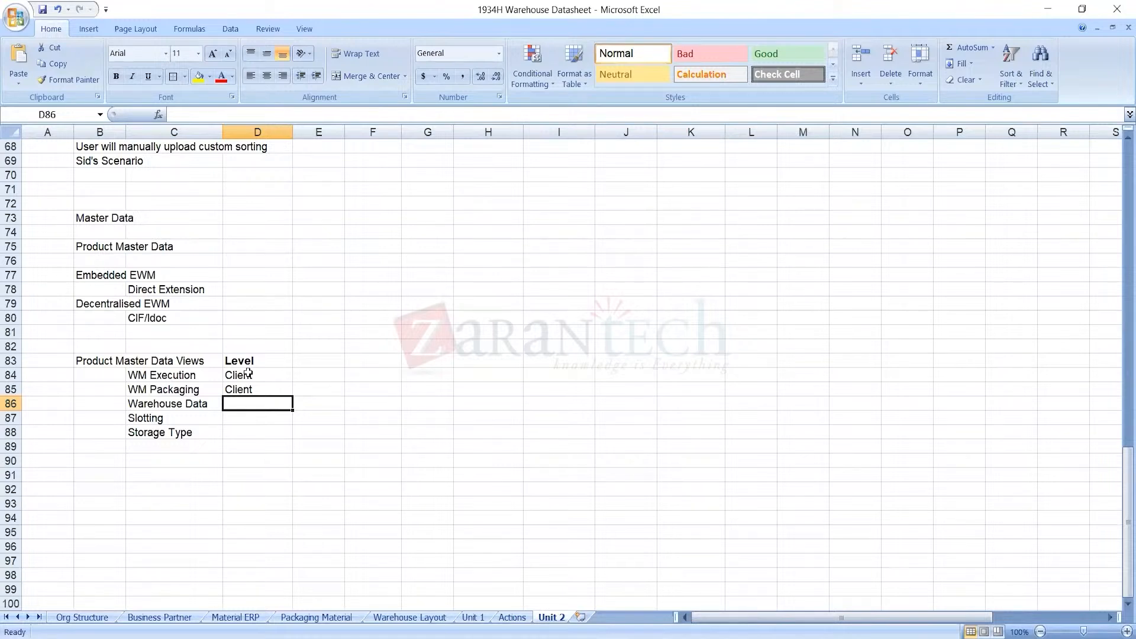
- Shorten the entry in cell C86 to "Warehouse"
left_click(169, 401)
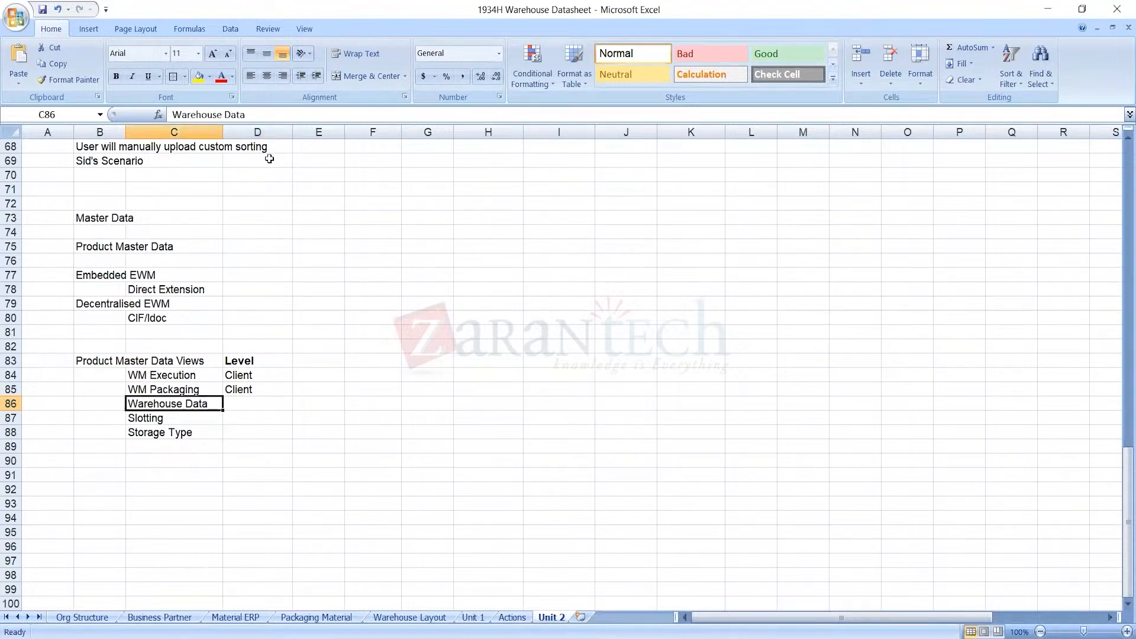
left_click(249, 115)
key("BackSpace")
key("BackSpace")
key("BackSpace")
key("BackSpace")
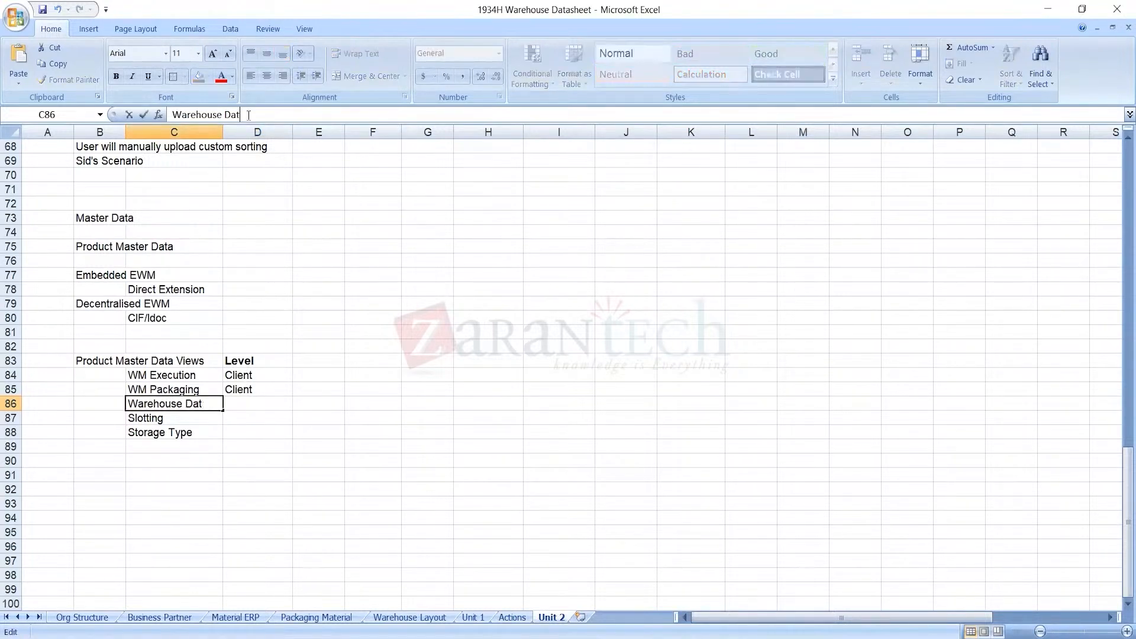
type("q")
key("BackSpace")
key("Tab")
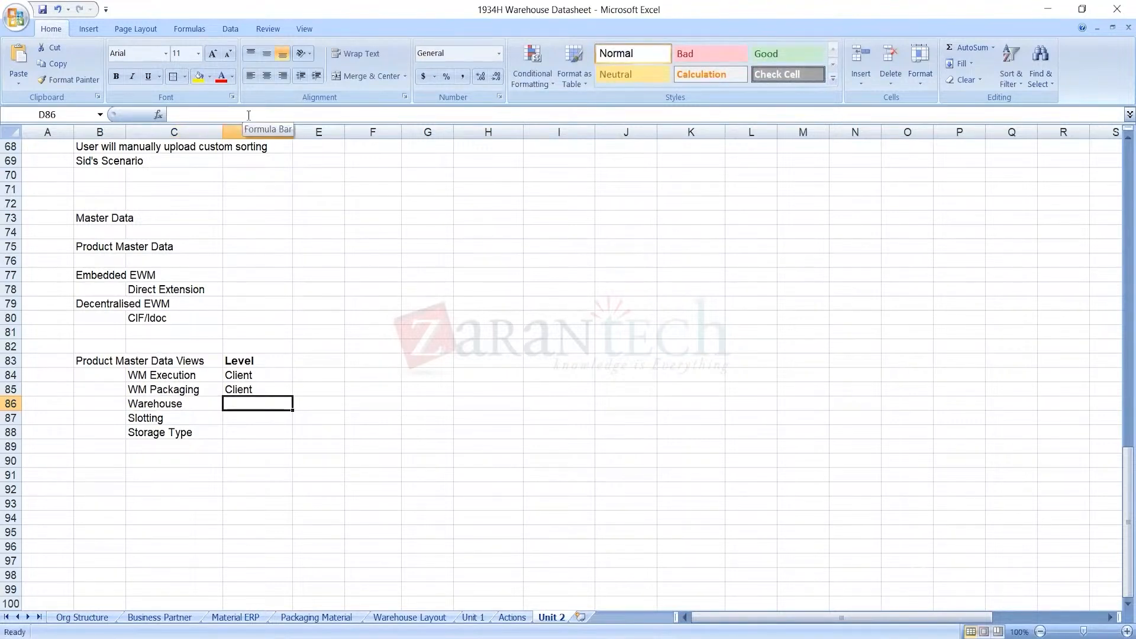
- Enter "Party Entitled to Dispose and Warehouse" in cell D86 as the Warehouse view's level
type("Party Entitled to Dispose and")
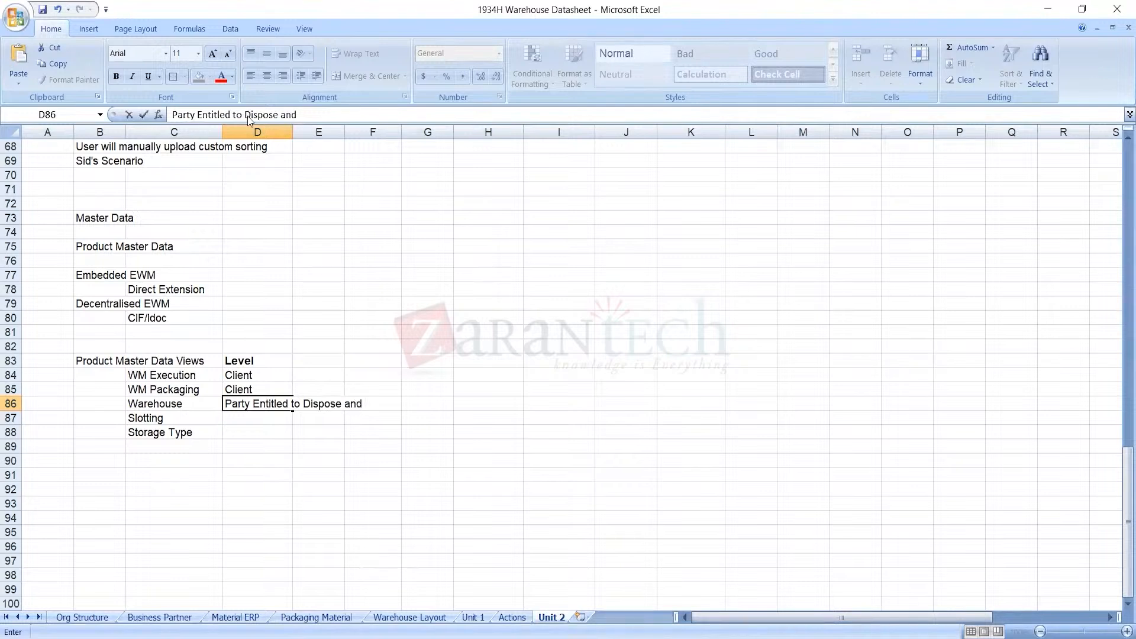
type(" Warehouse")
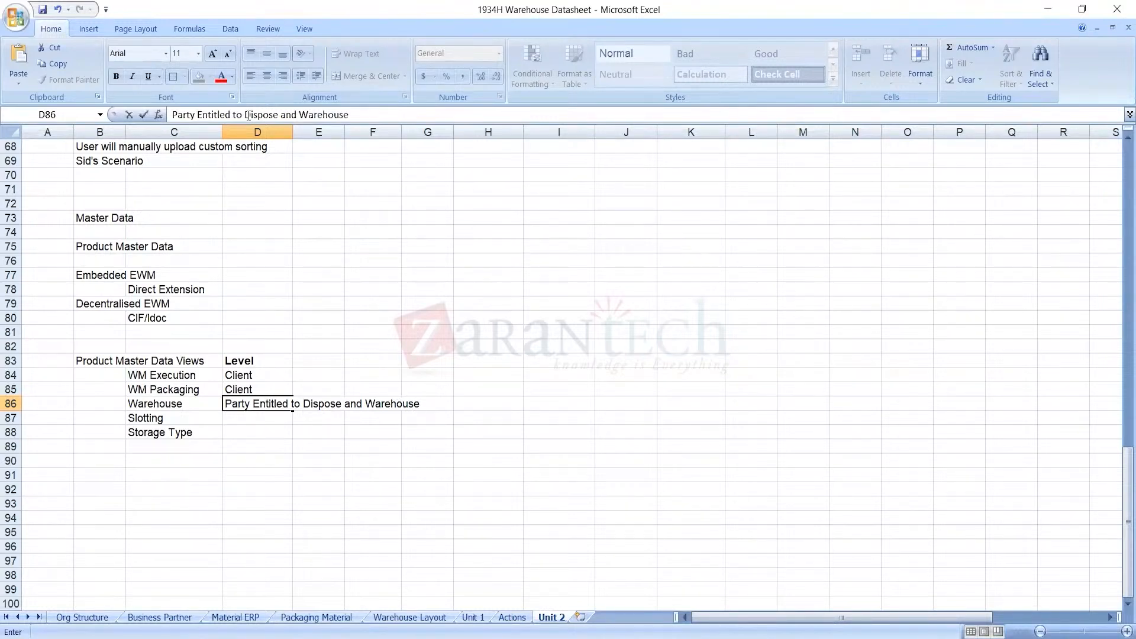
key("Return")
- Copy the Warehouse level text from D86 to the Slotting and Storage Type rows in D87 and D88
key("Left")
key("Up")
key("Right")
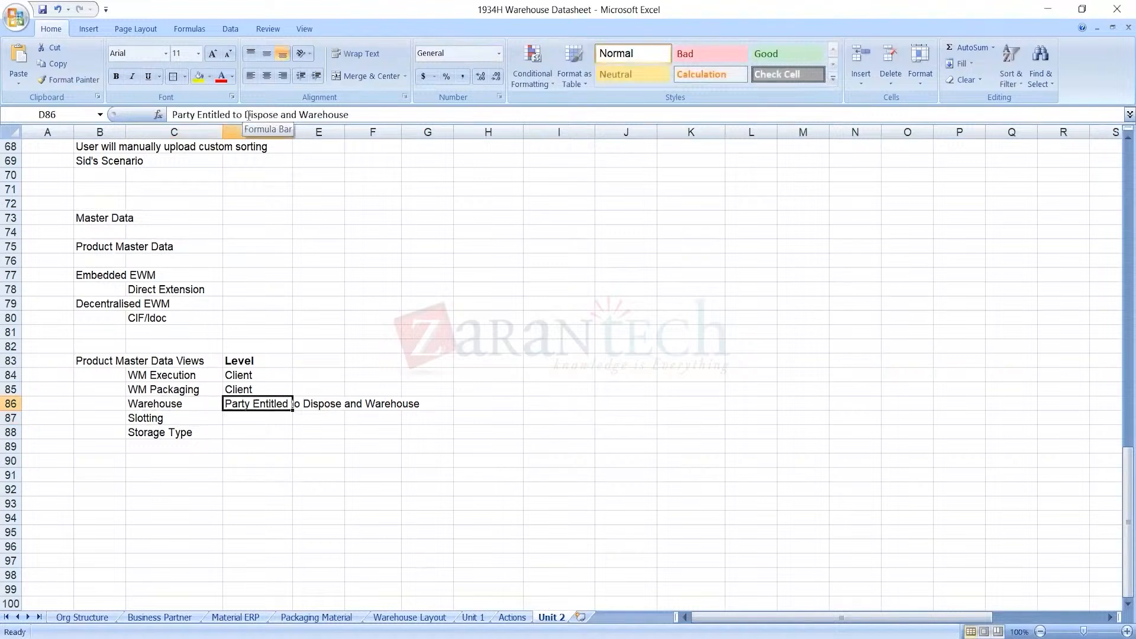
key("ctrl+c")
key("Down")
key("ctrl+v")
key("Down")
key("ctrl+v")
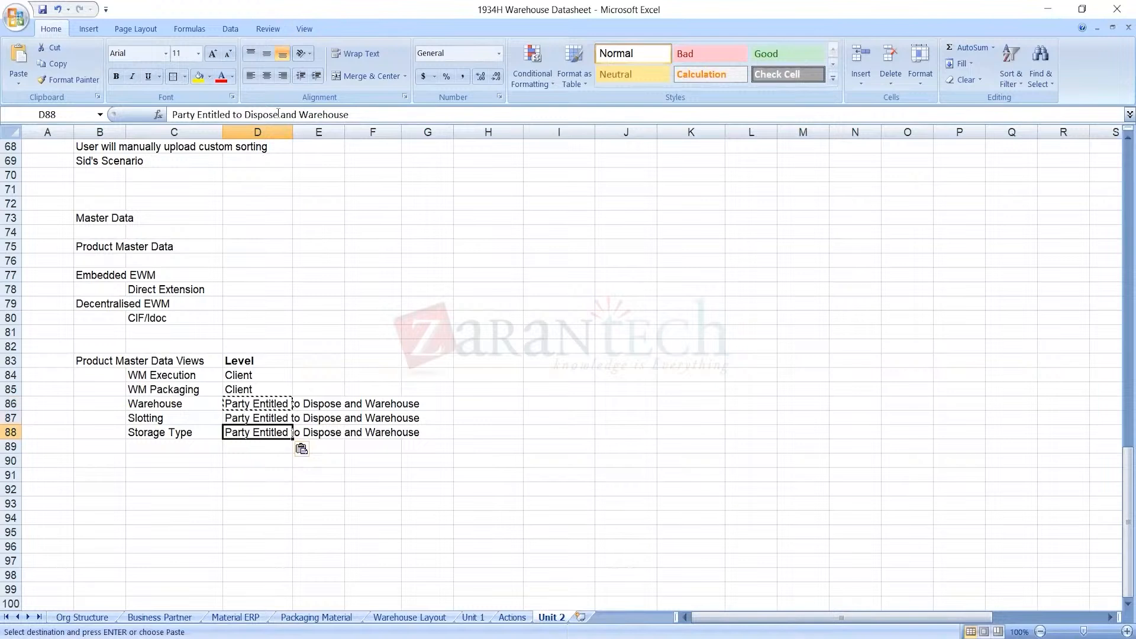
- Change the Storage Type view's level in D88 to "Party Entitled to Dispose, Warehouse and Storage Type level"
left_click(298, 113)
key("BackSpace")
key("BackSpace")
key("BackSpace")
key("BackSpace")
type(",")
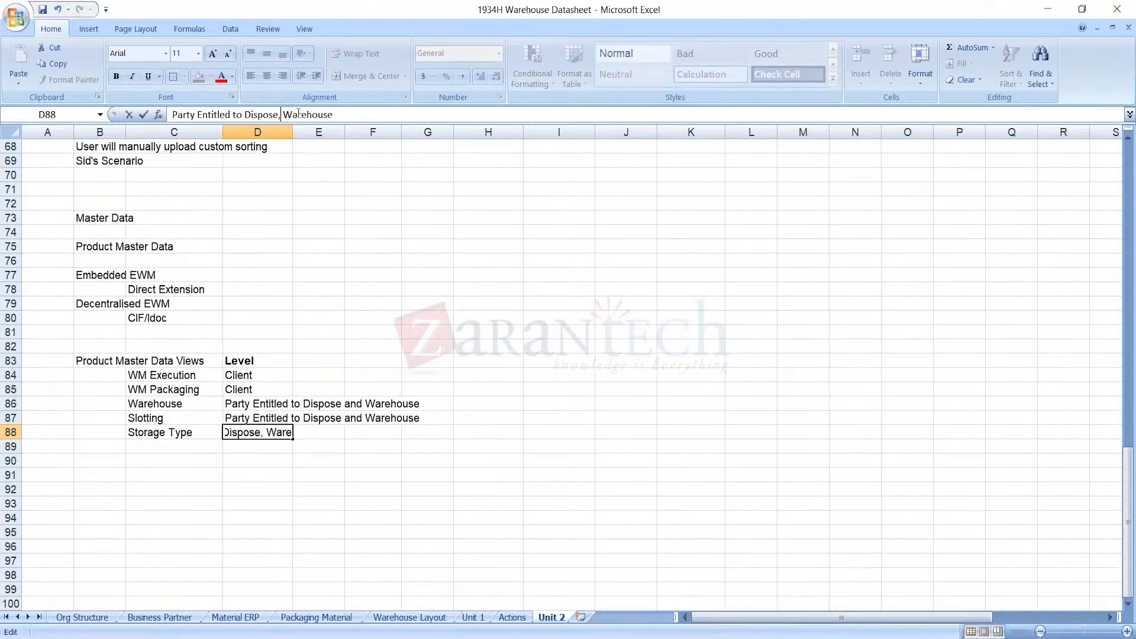
left_click(343, 113)
type("and Storage Type e")
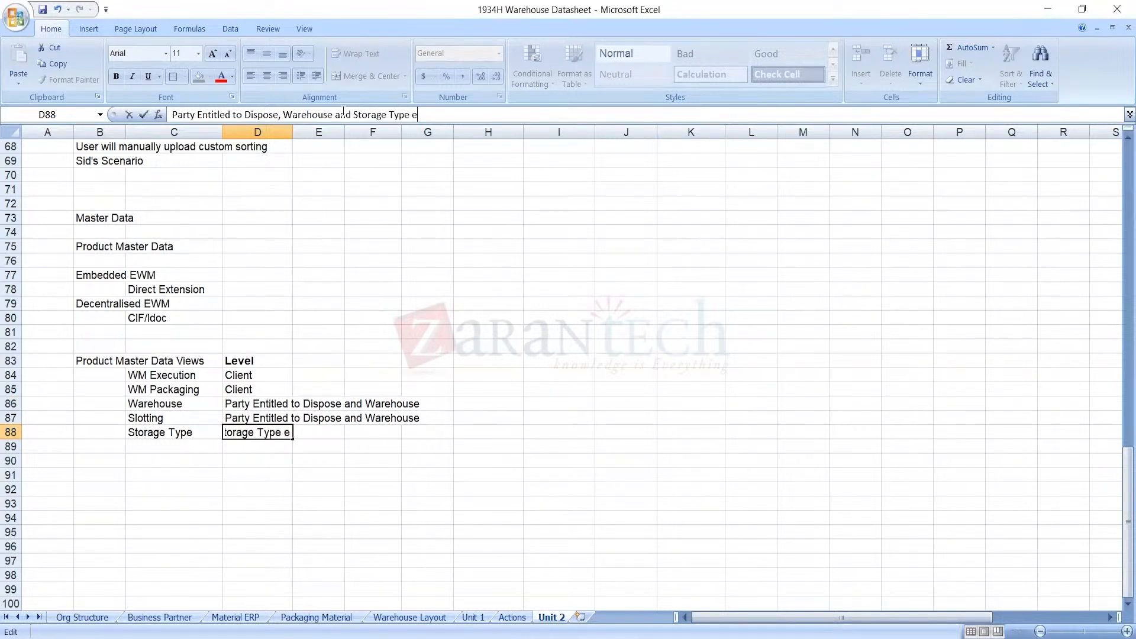
key("BackSpace")
type("level")
key("Return")
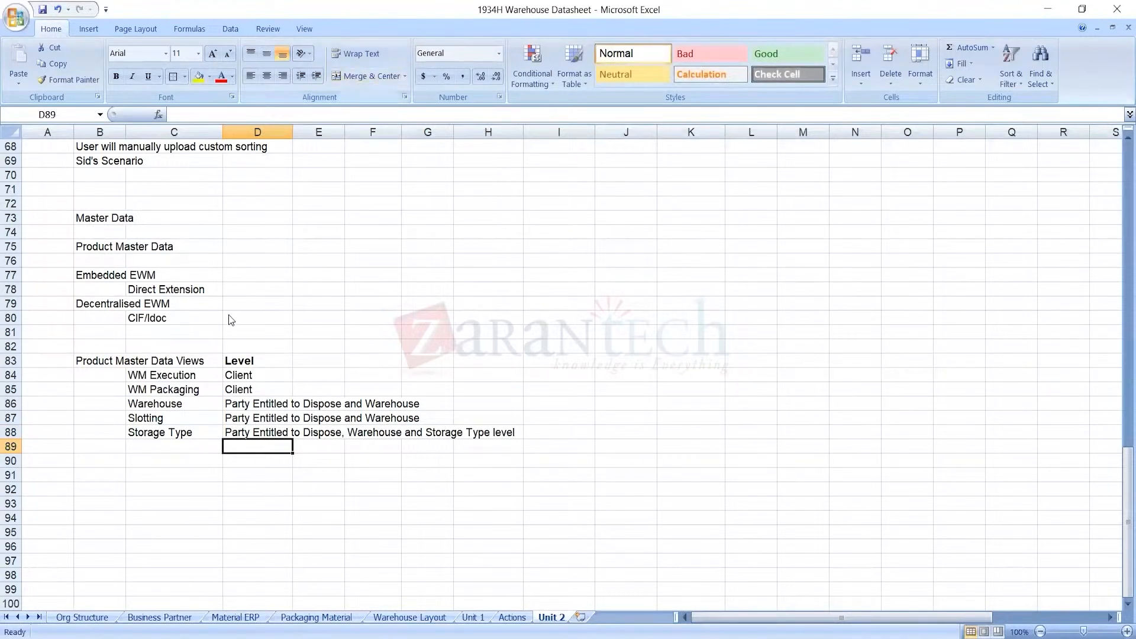
left_click(239, 405)
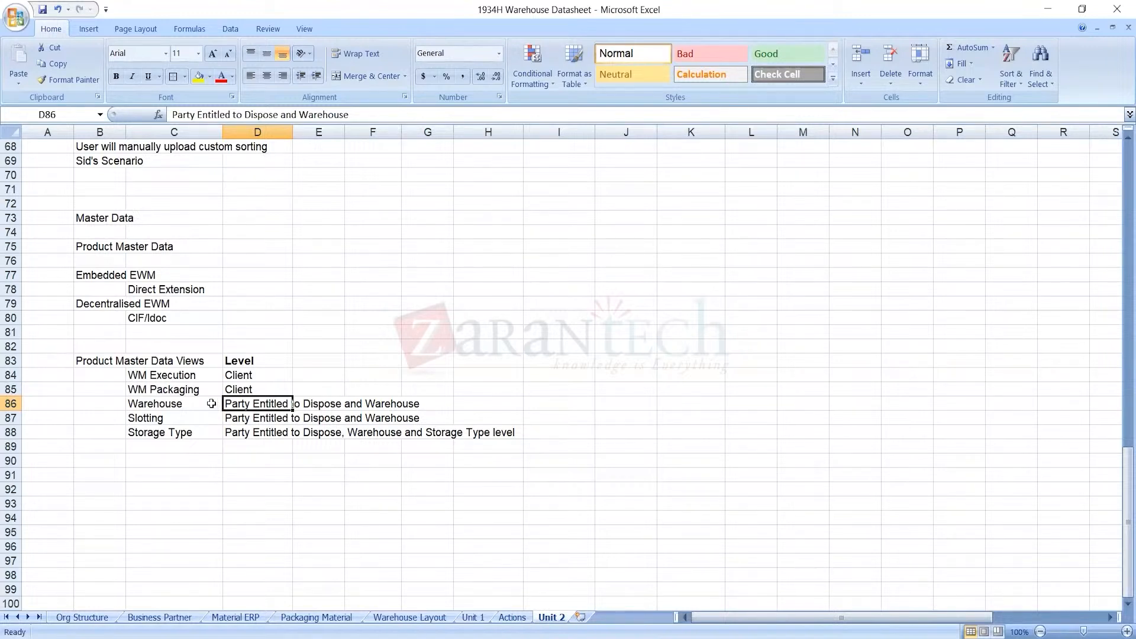
left_click(174, 404)
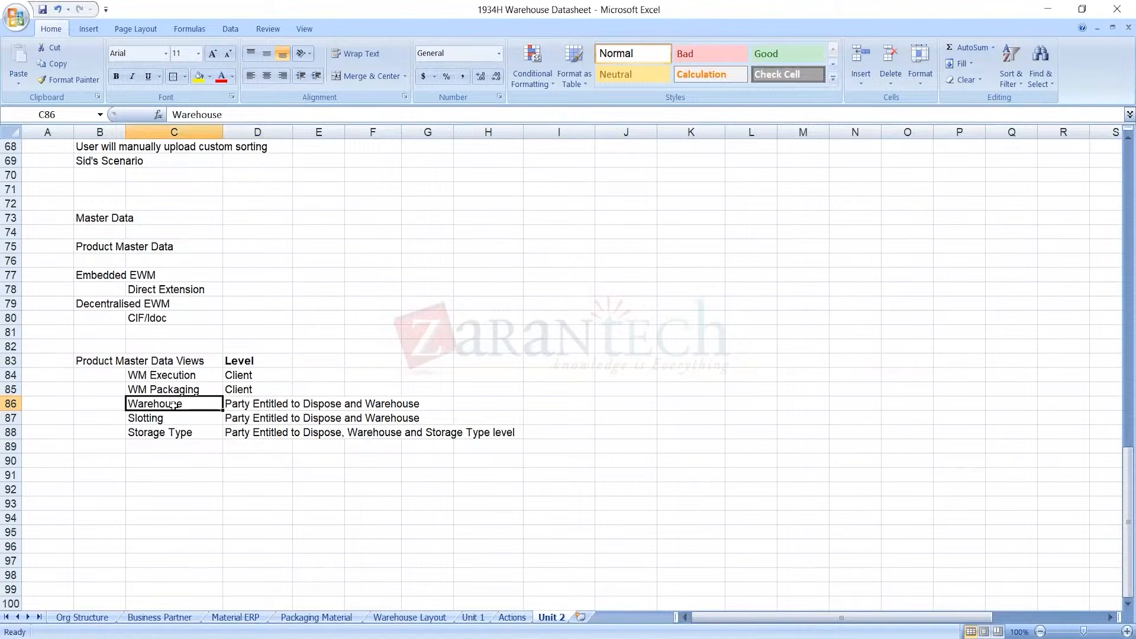
left_click_drag(173, 404, 173, 432)
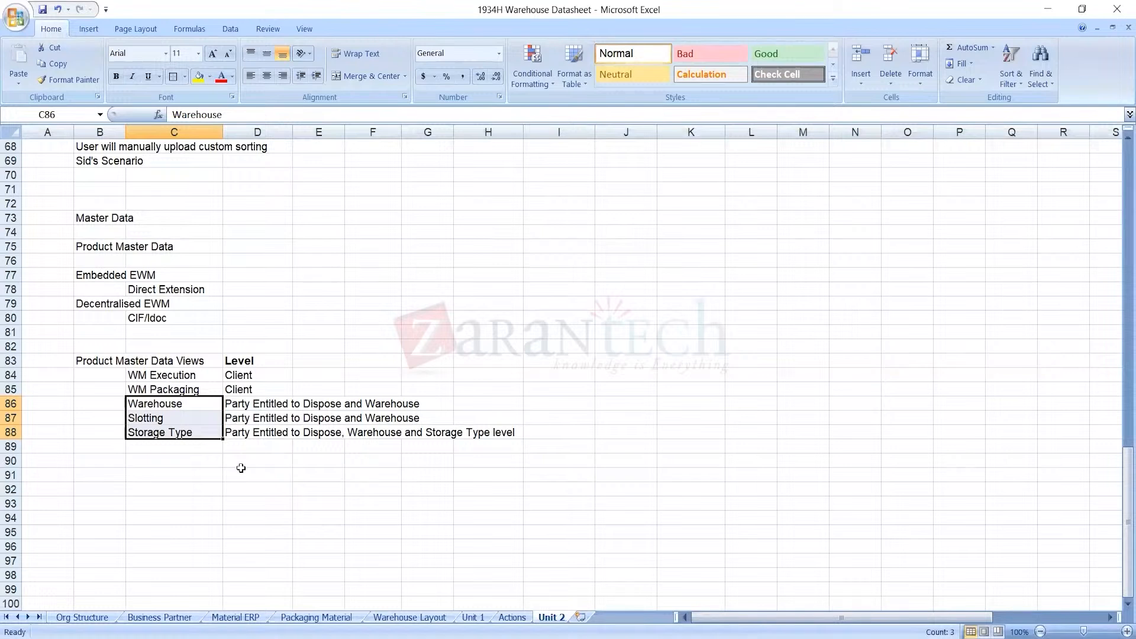
- Make the "Product Master Data Views" heading in B83 and the "Master Data" heading in B73 bold, and fit column D to its contents
left_click(96, 358)
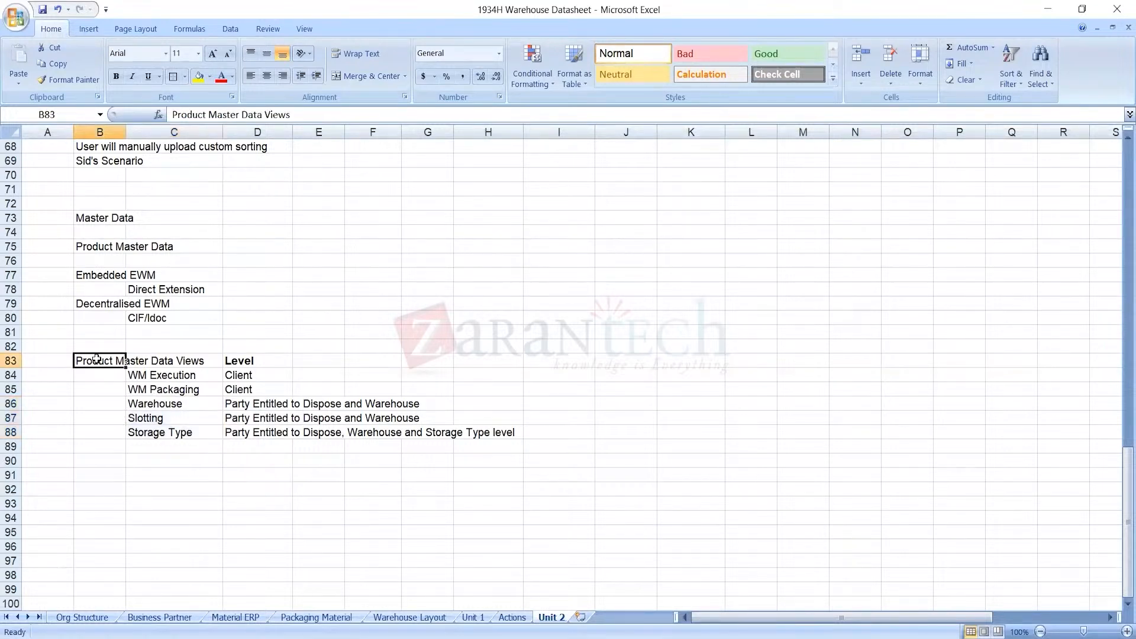
key("ctrl+b")
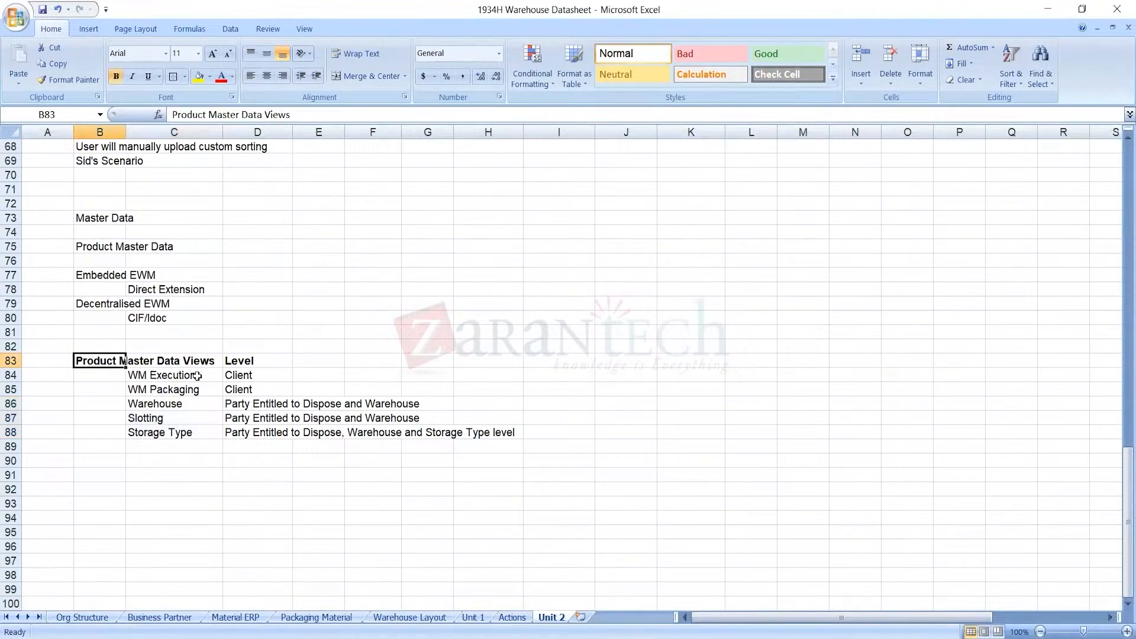
left_click(188, 408)
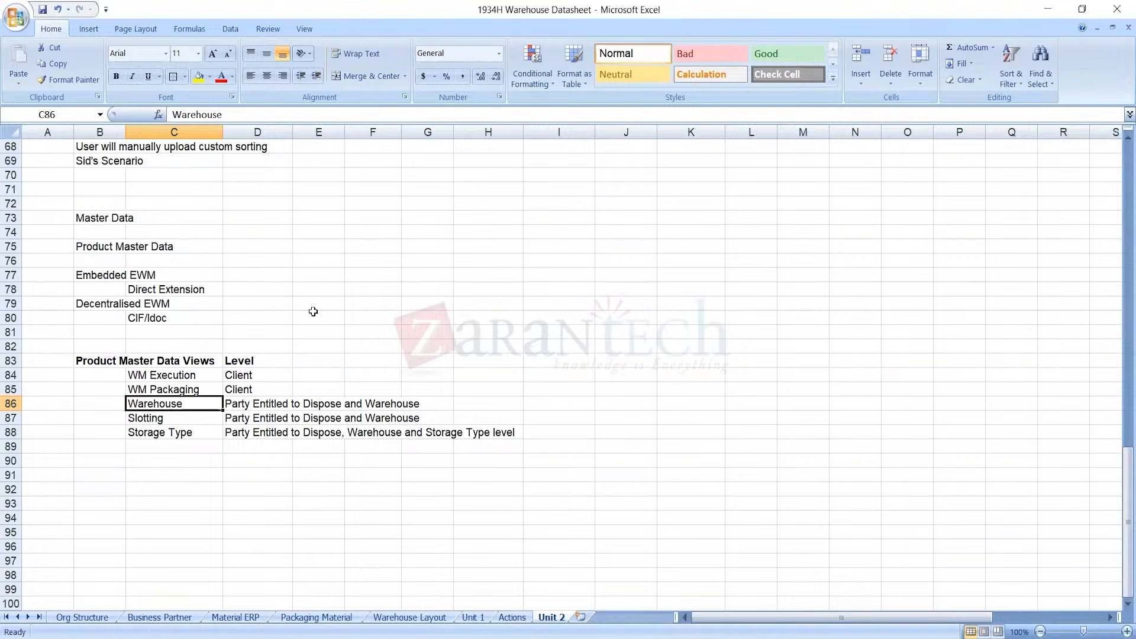
double_click(292, 131)
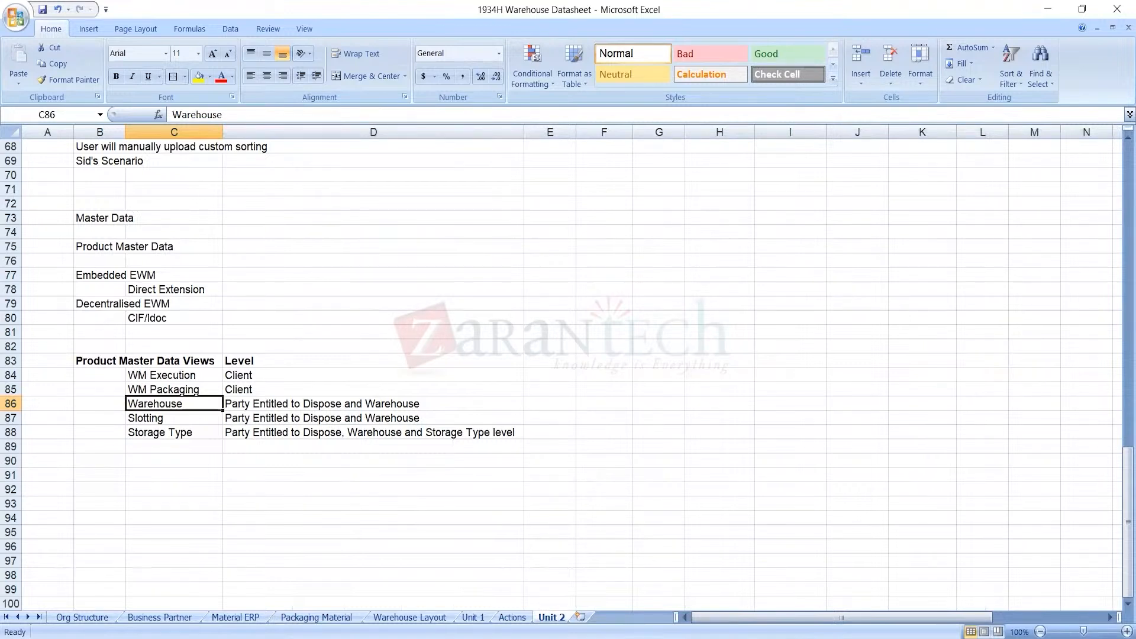
left_click(361, 514)
left_click(107, 218)
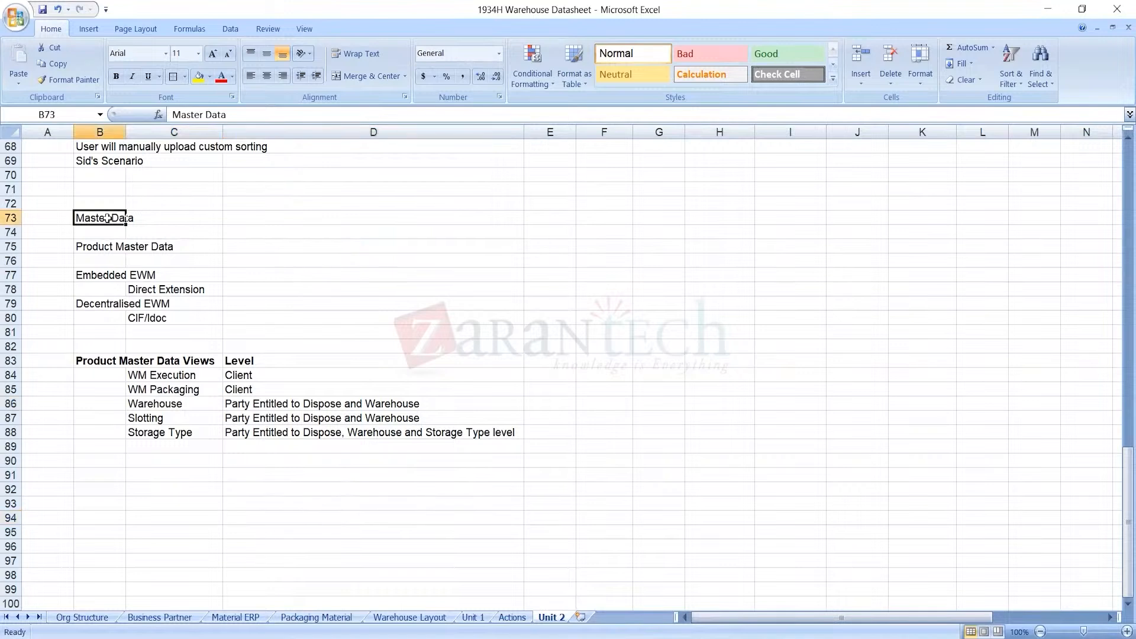
key("ctrl+b")
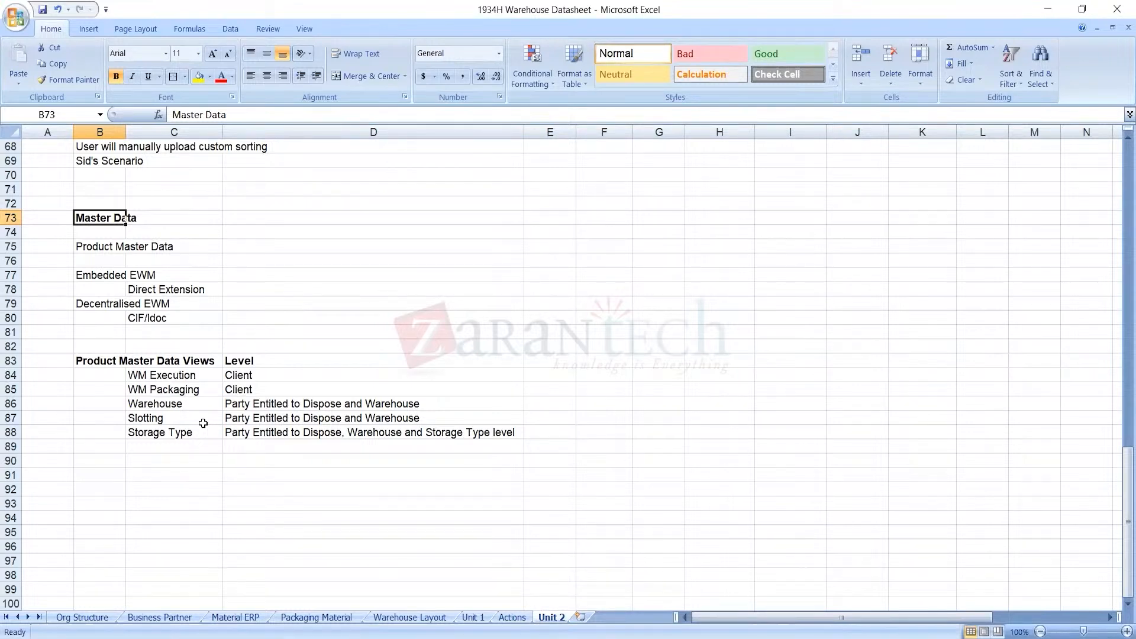
left_click(158, 372)
left_click_drag(159, 372, 165, 388)
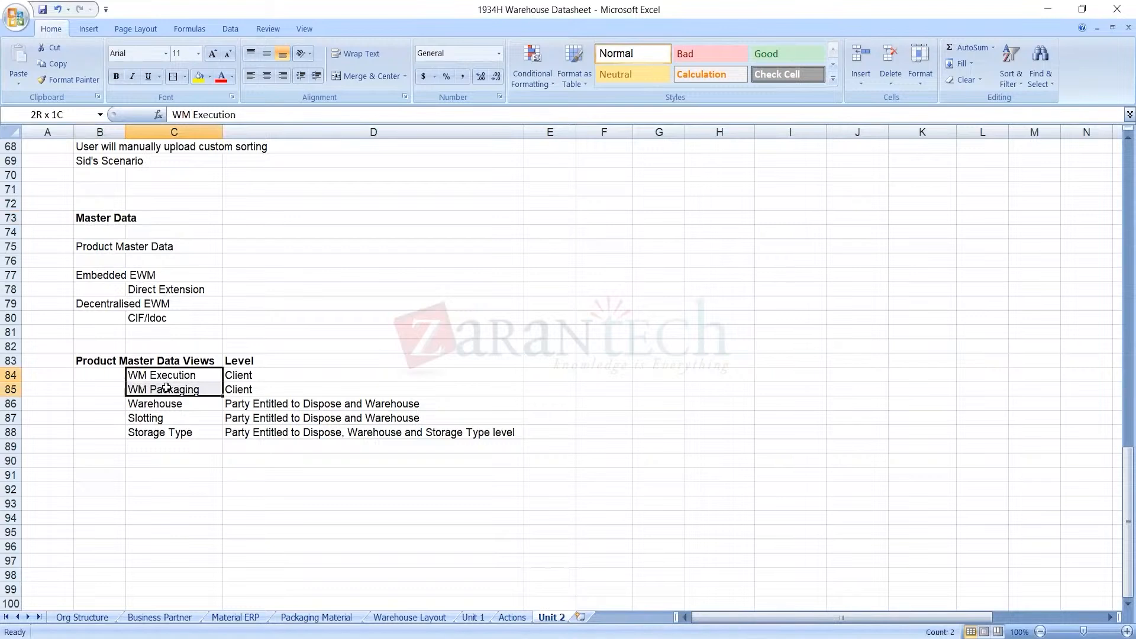
left_click_drag(165, 387, 166, 387)
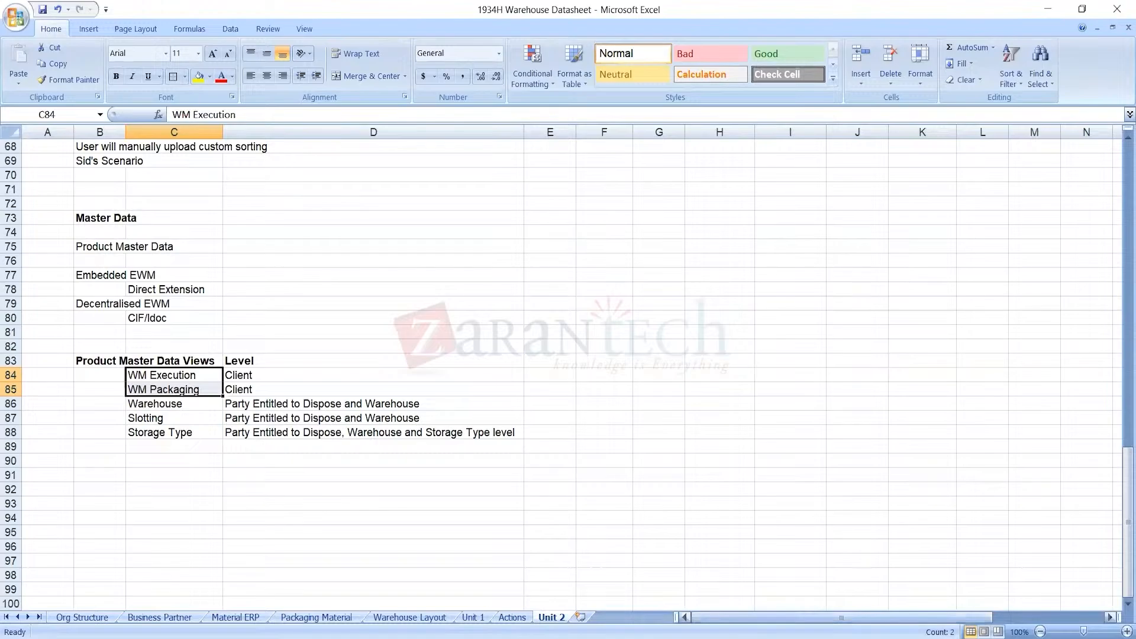
- Switch to the remote desktop and bring up the open SAP Easy Access session in a maximized window
key("alt+Tab")
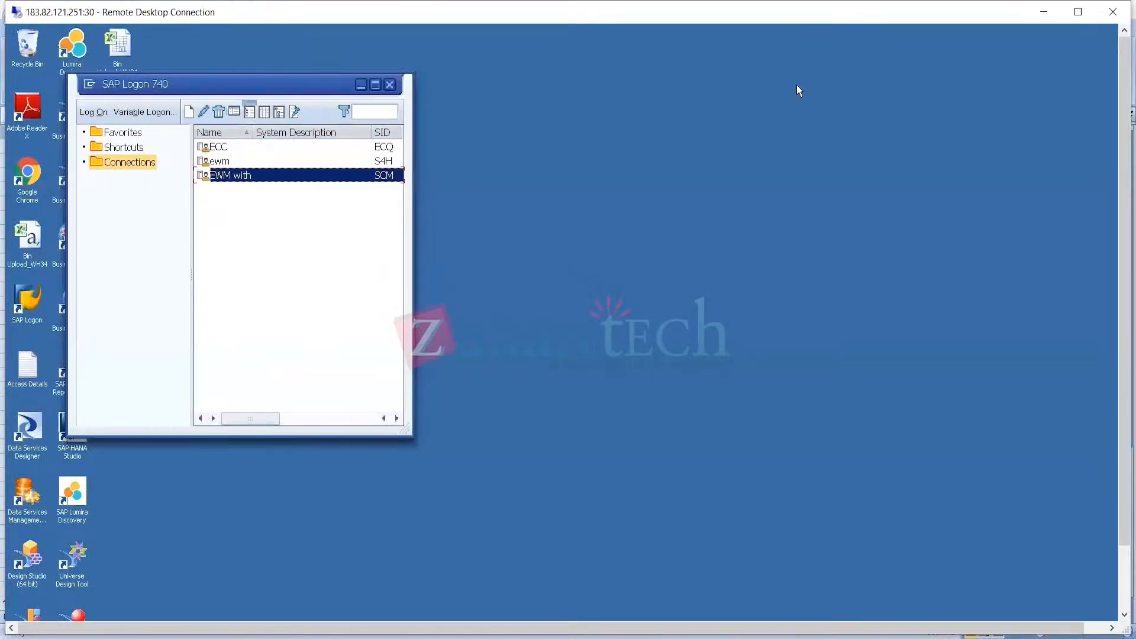
left_click(1078, 12)
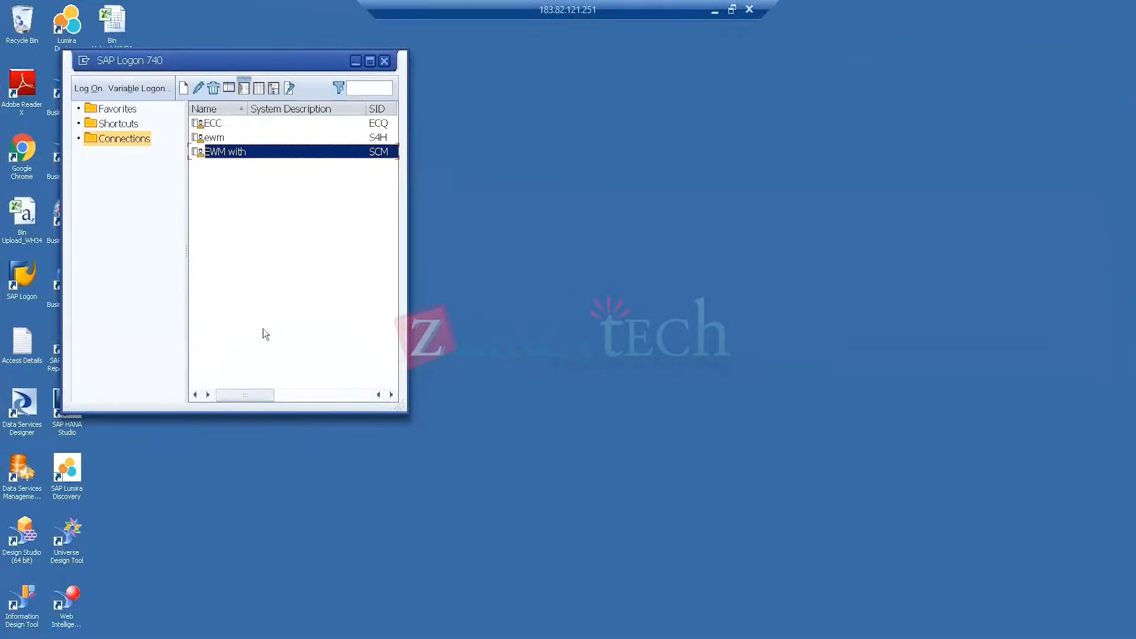
left_click(222, 141)
left_click(171, 637)
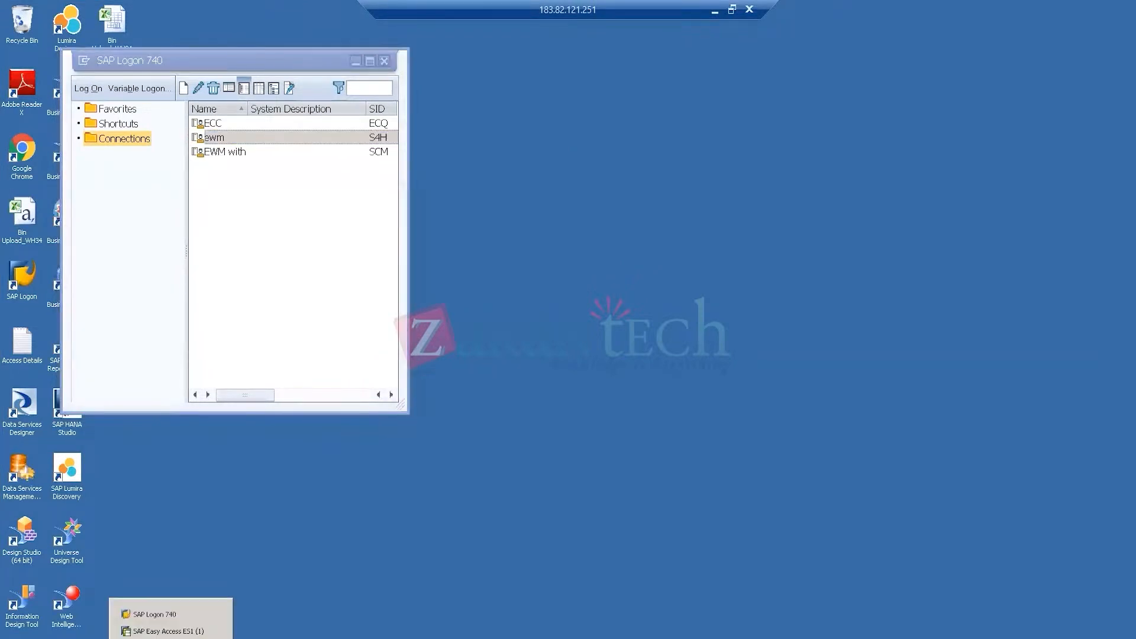
left_click(172, 630)
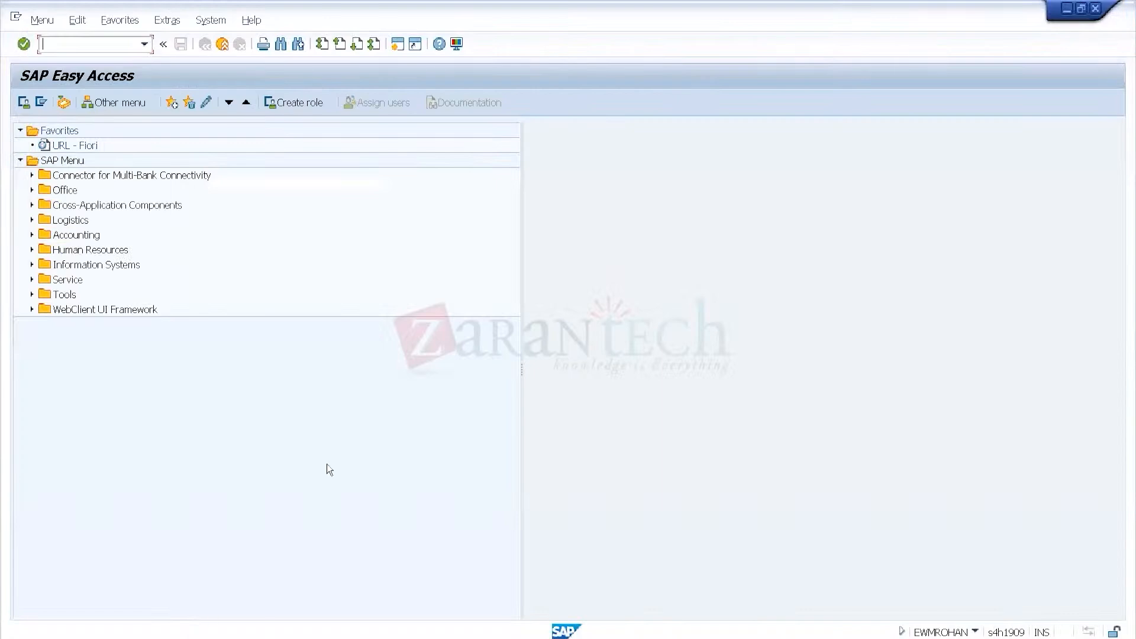
left_click(1079, 9)
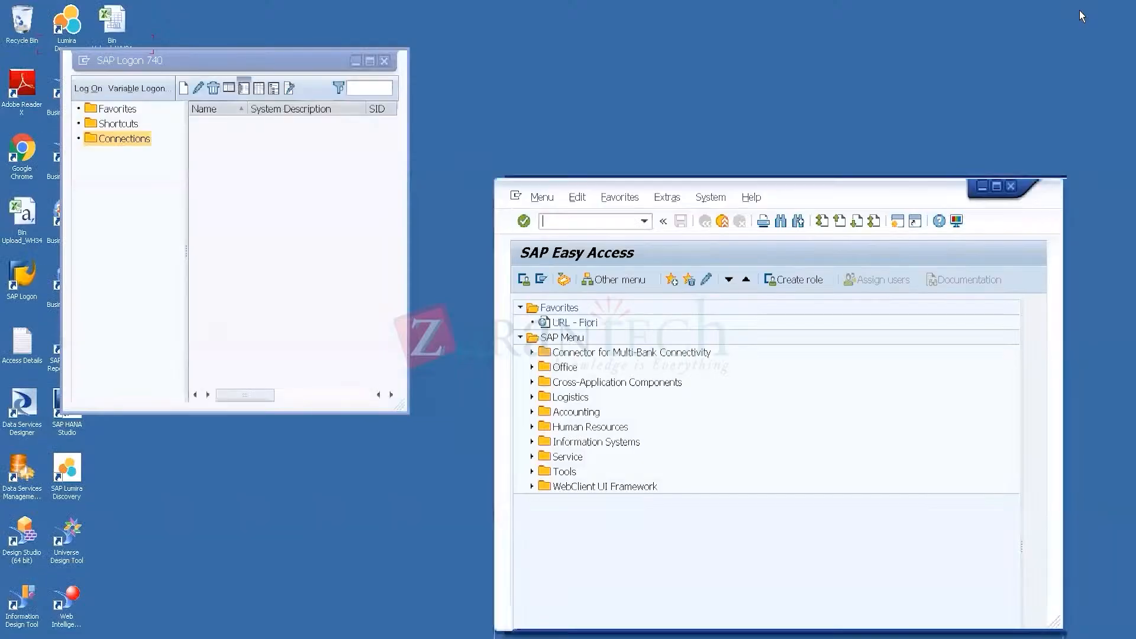
left_click(997, 187)
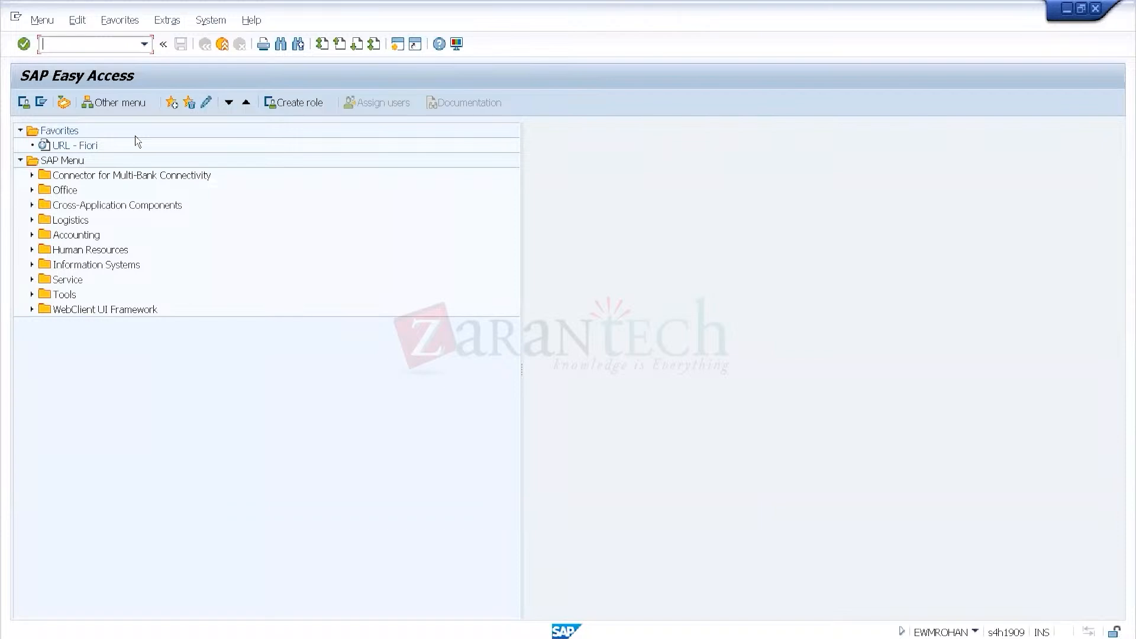
- Look through the views available for material T-T100 in transaction mm03, then close the view selection
type("mm03")
key("Return")
type("T-T")
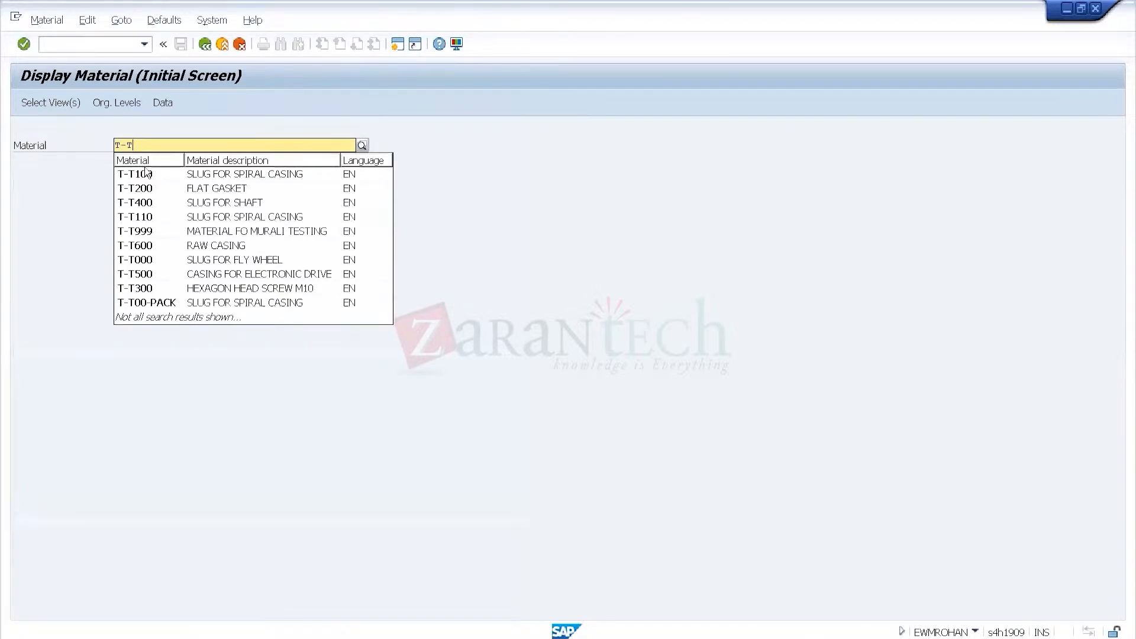
left_click(150, 175)
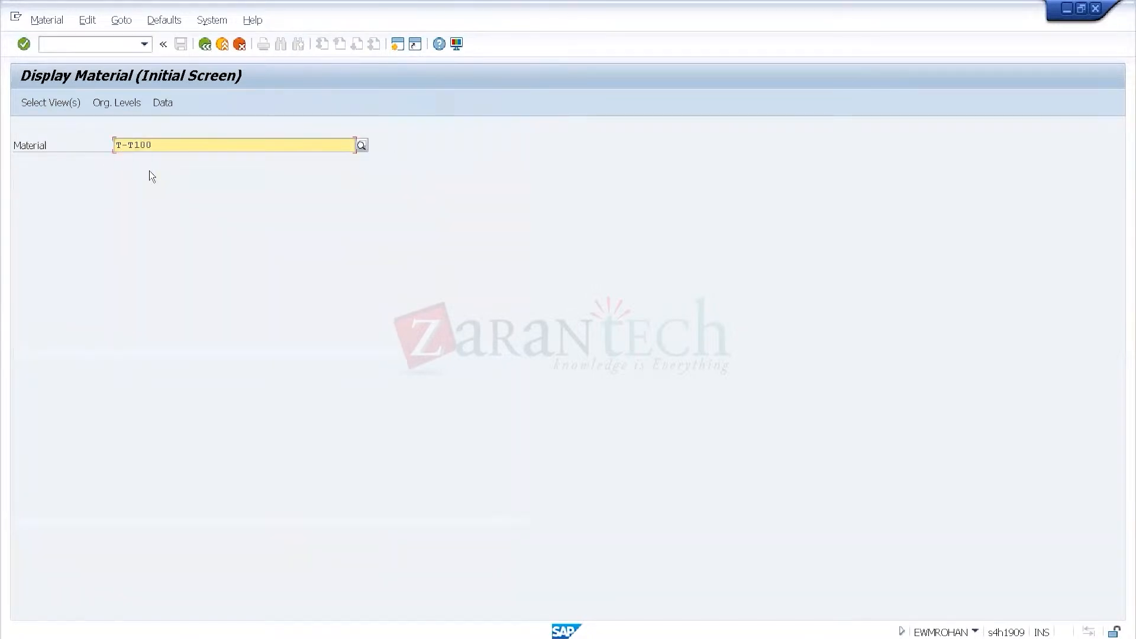
key("Return")
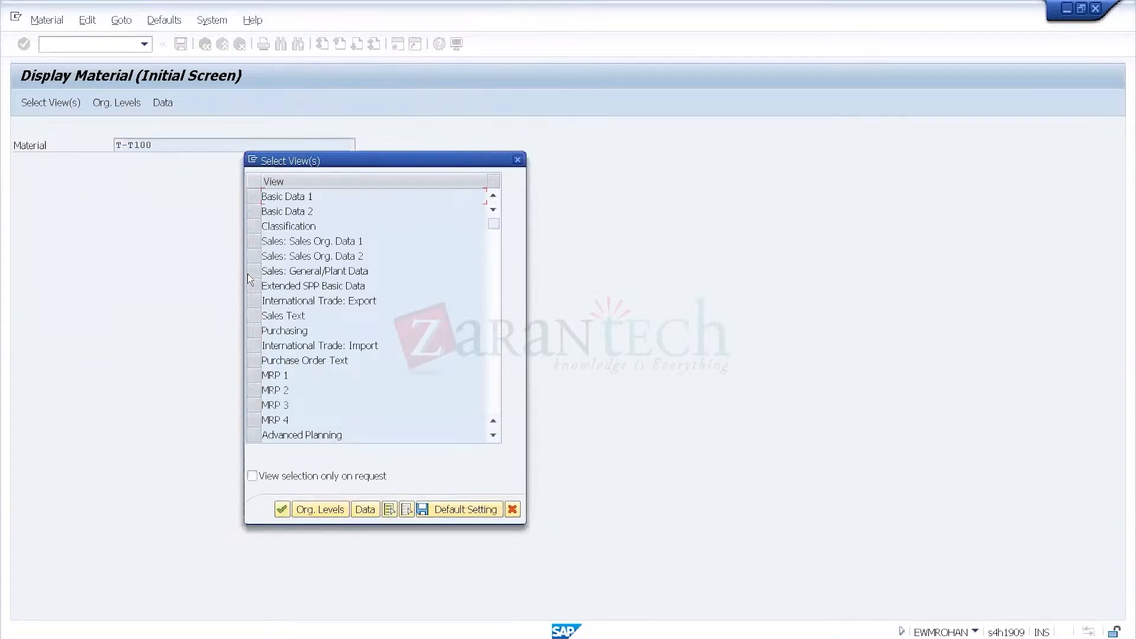
left_click(496, 396)
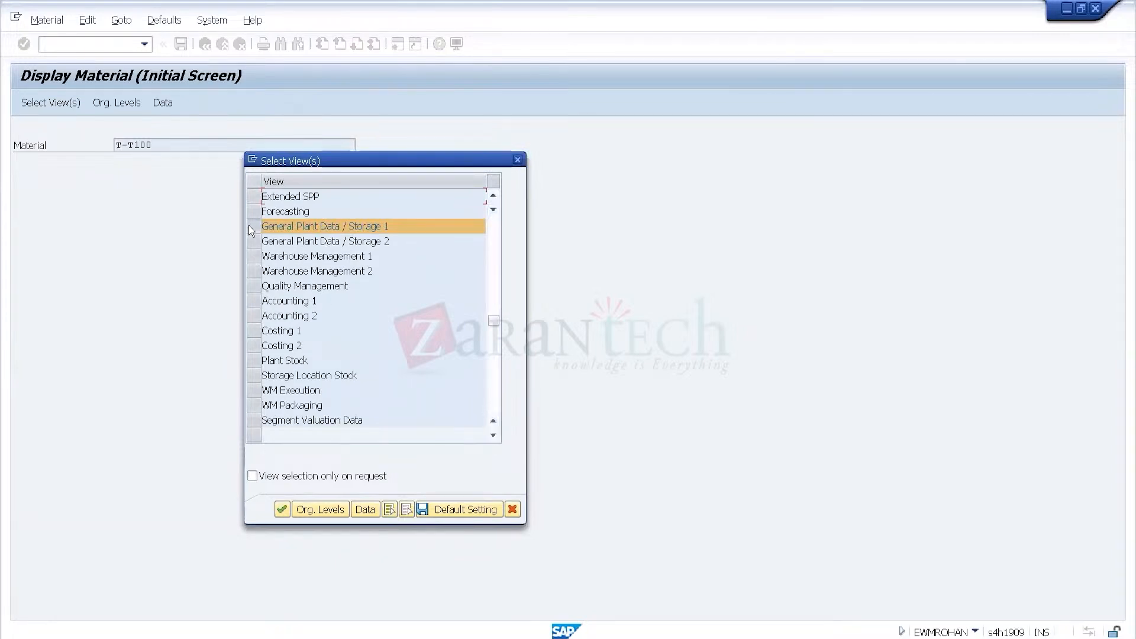
left_click(248, 225)
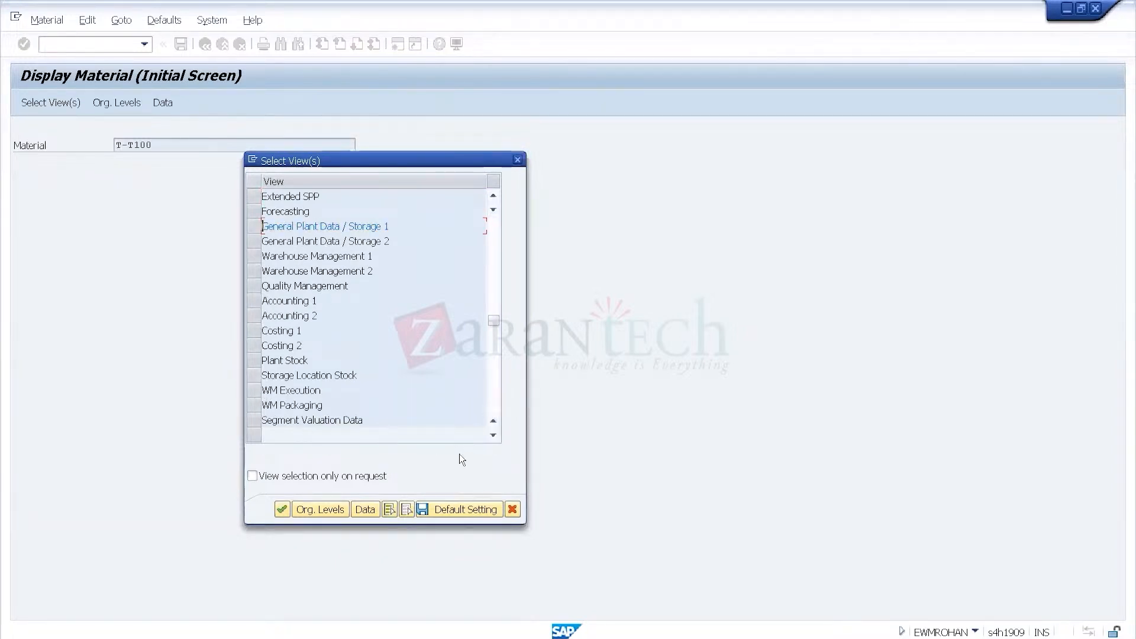
left_click(517, 160)
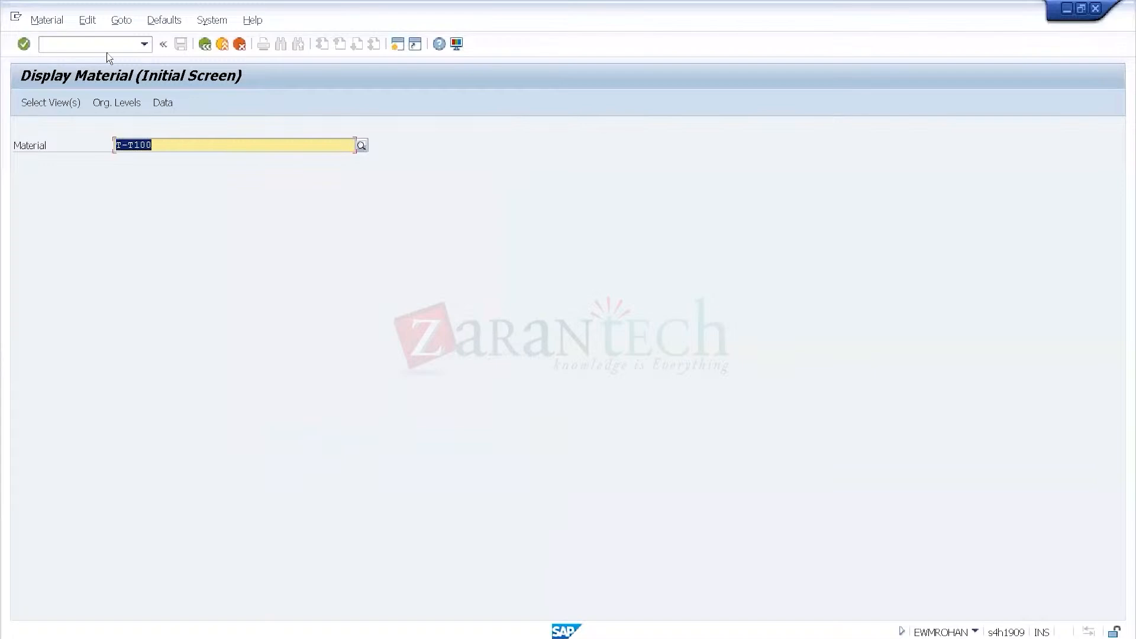
- Open the Create Material transaction and call up the view selection for material T-T100, with T-T100 as the copy-from material
left_click(52, 40)
type("/nmm03")
key("Return")
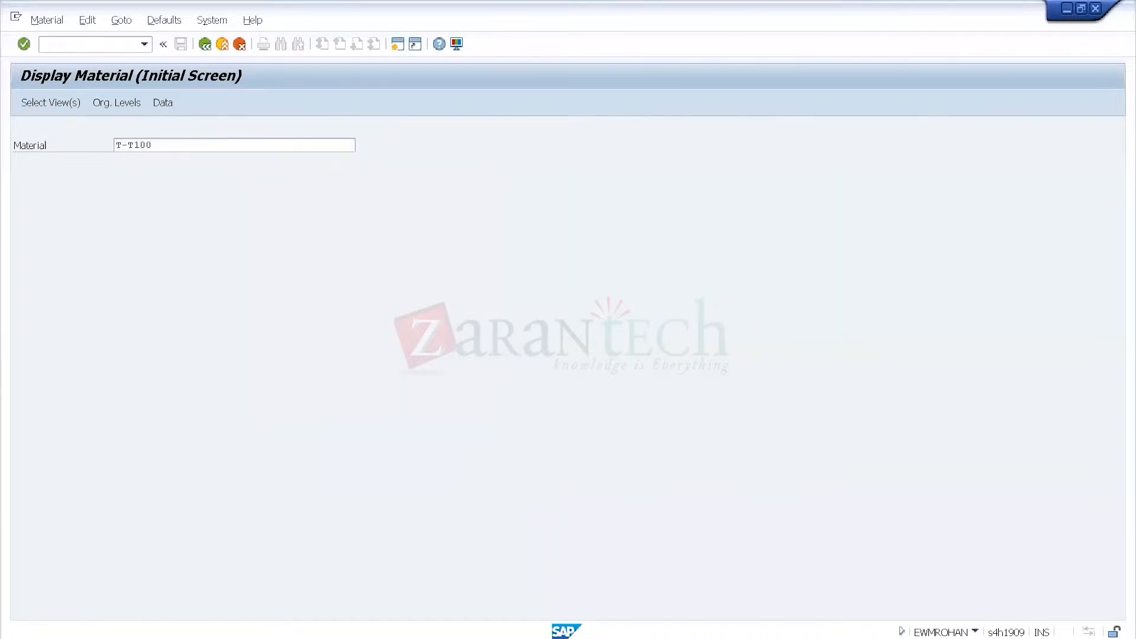
type("T-T100")
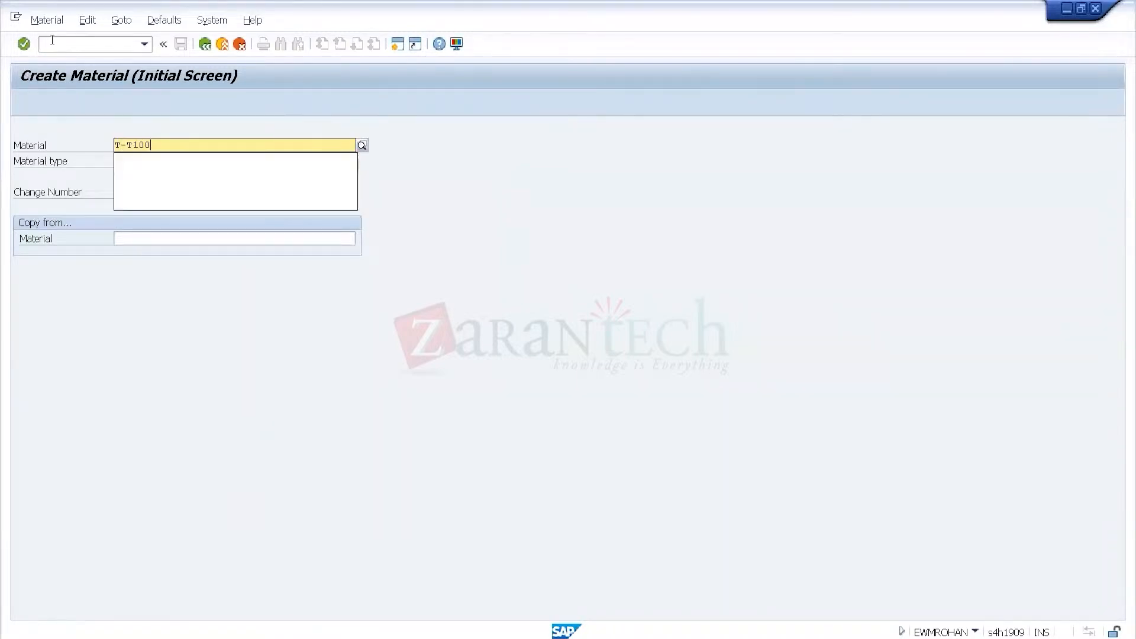
key("Return")
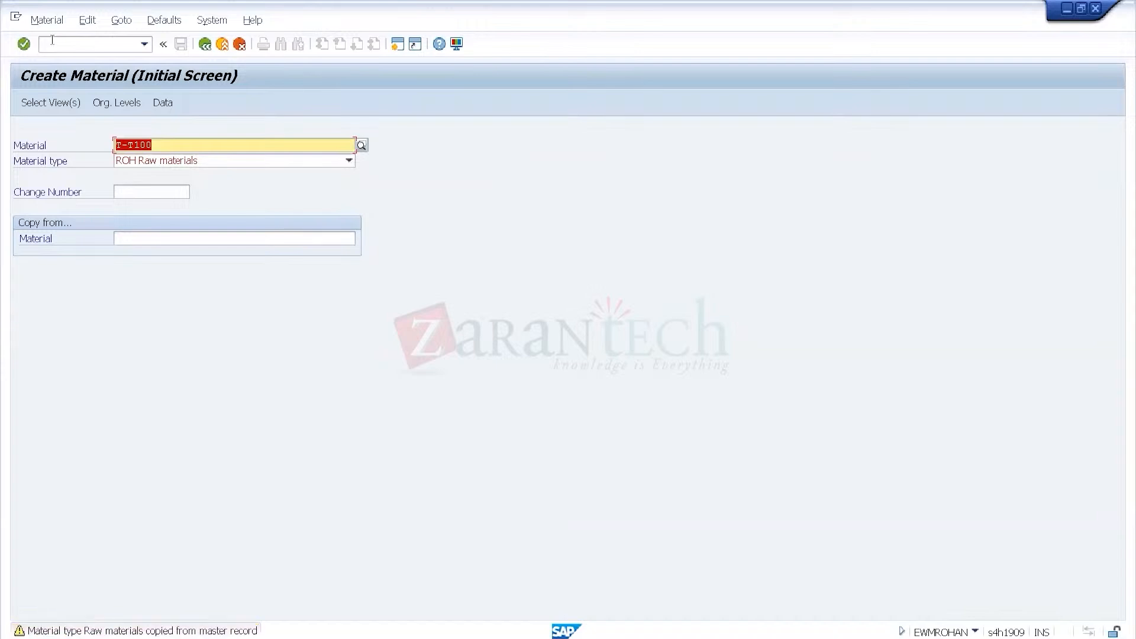
left_click(152, 241)
type("T-t100")
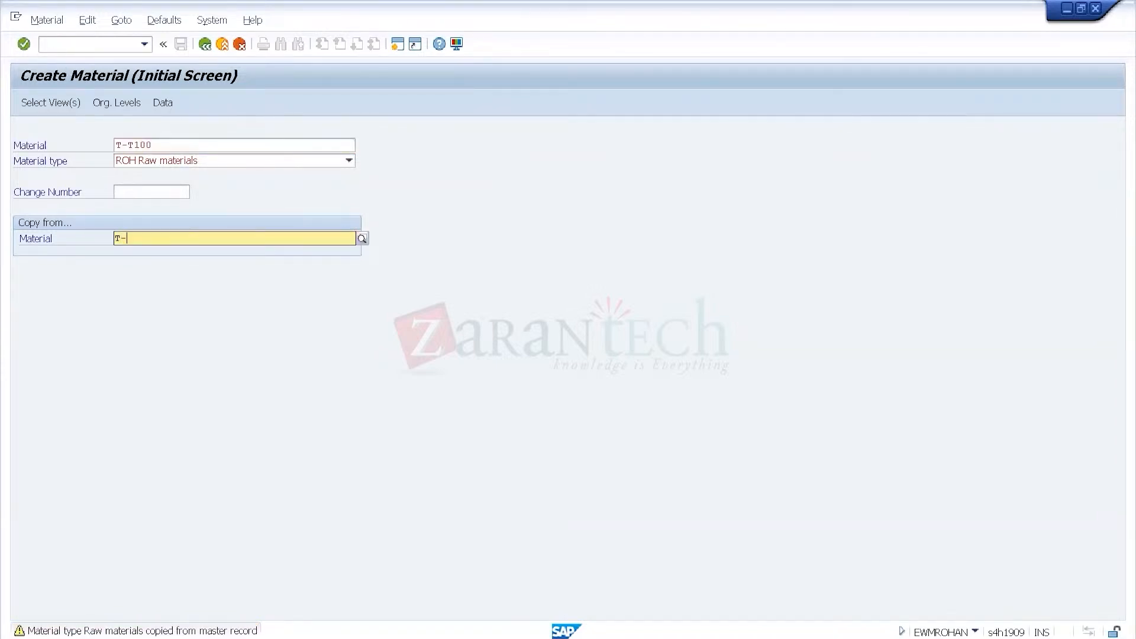
key("Return")
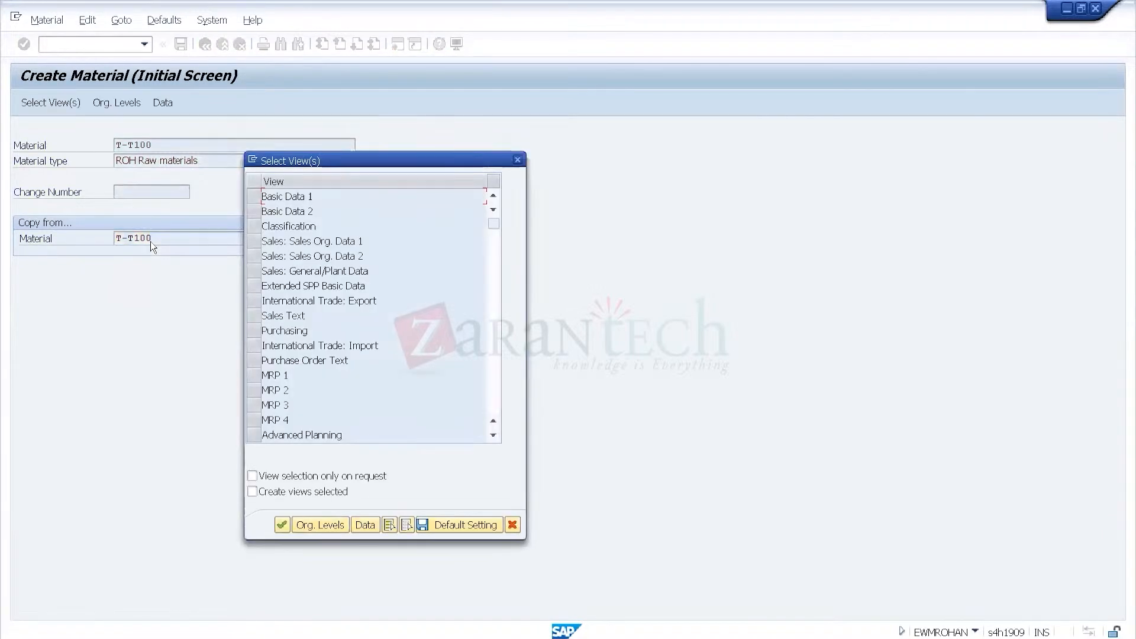
- Select the Sales: Sales Org. Data 1, Sales Org. Data 2, Sales: General/Plant Data and Purchasing views for material T-T100
left_click(254, 271)
left_click(258, 332)
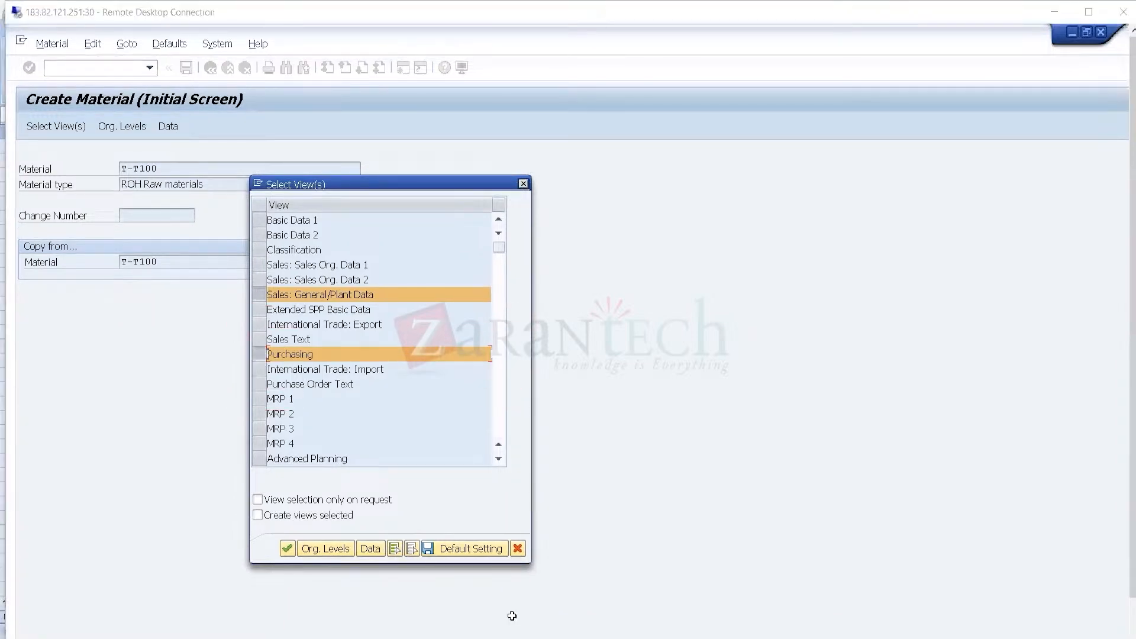
left_click(510, 613)
left_click(98, 615)
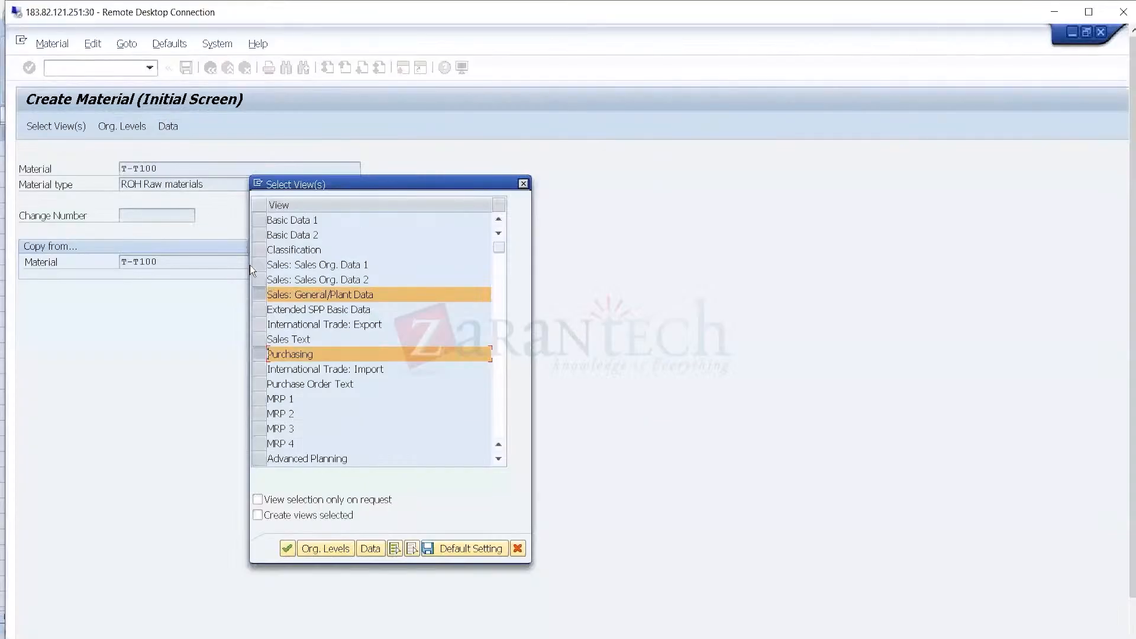
left_click(260, 265)
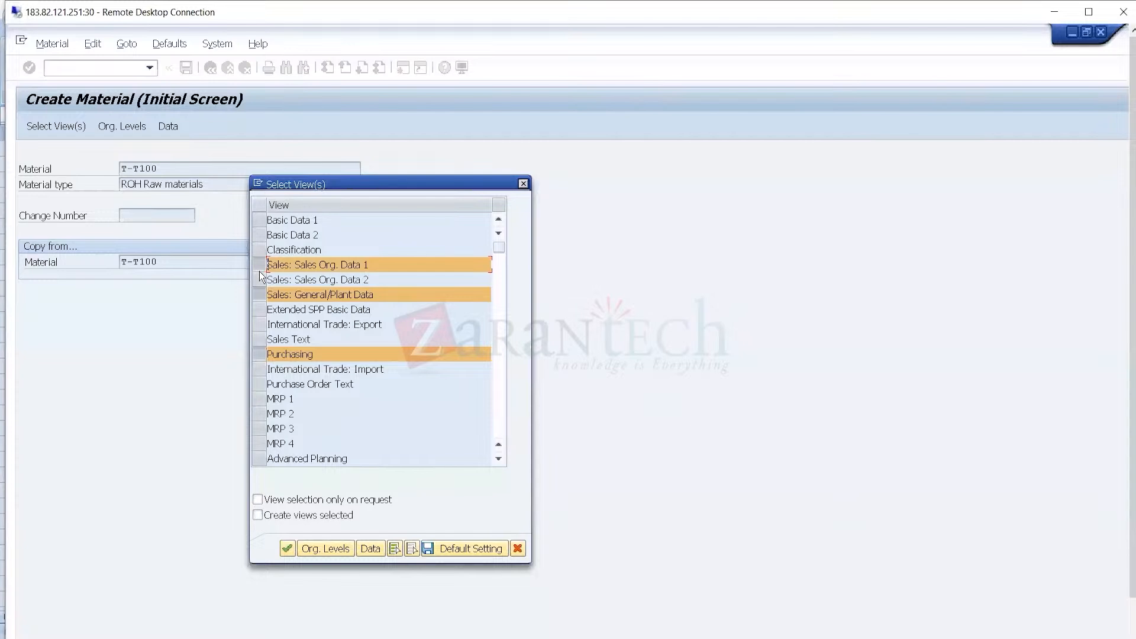
left_click(260, 279)
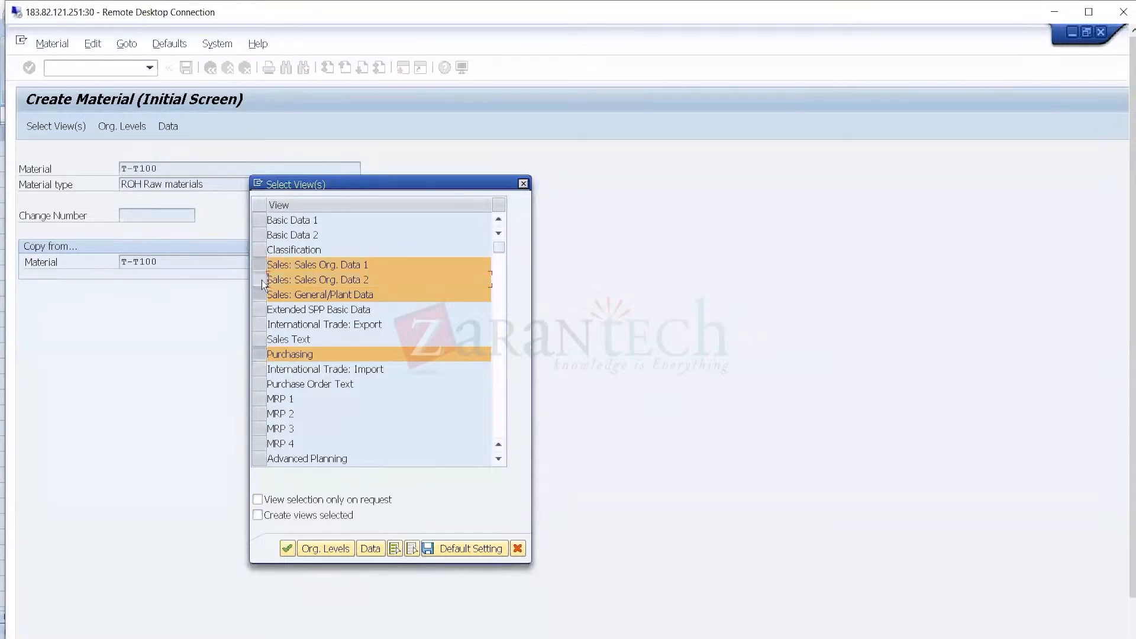
- Add the MRP 1, MRP 2, General Plant Data / Storage 1 and Accounting 1 views, and confirm the view selection
left_click(259, 397)
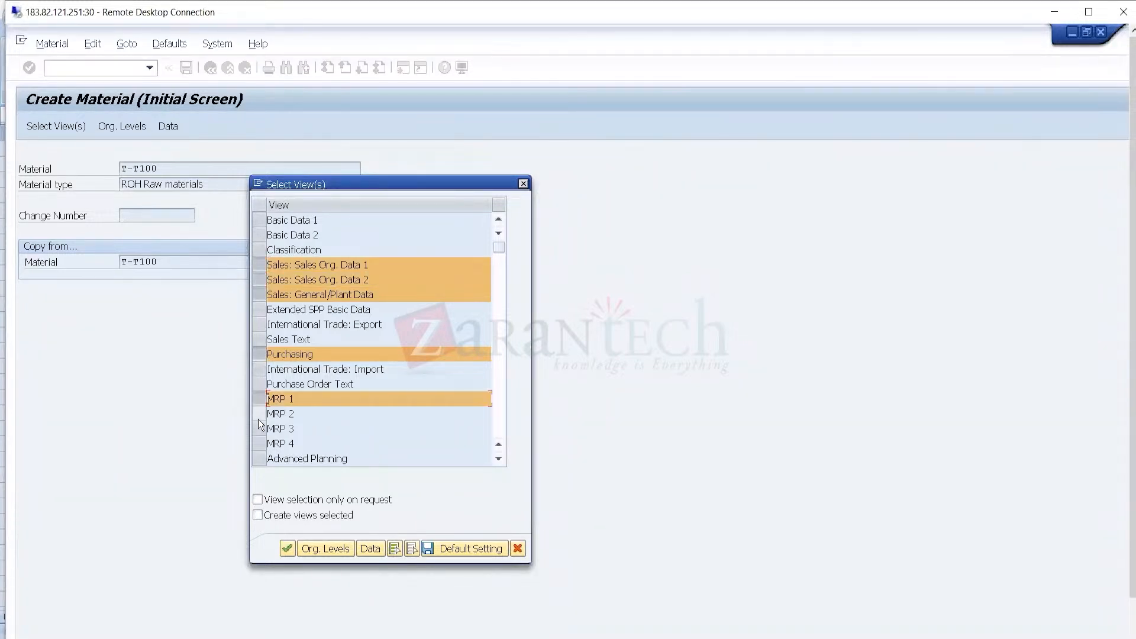
left_click(260, 413)
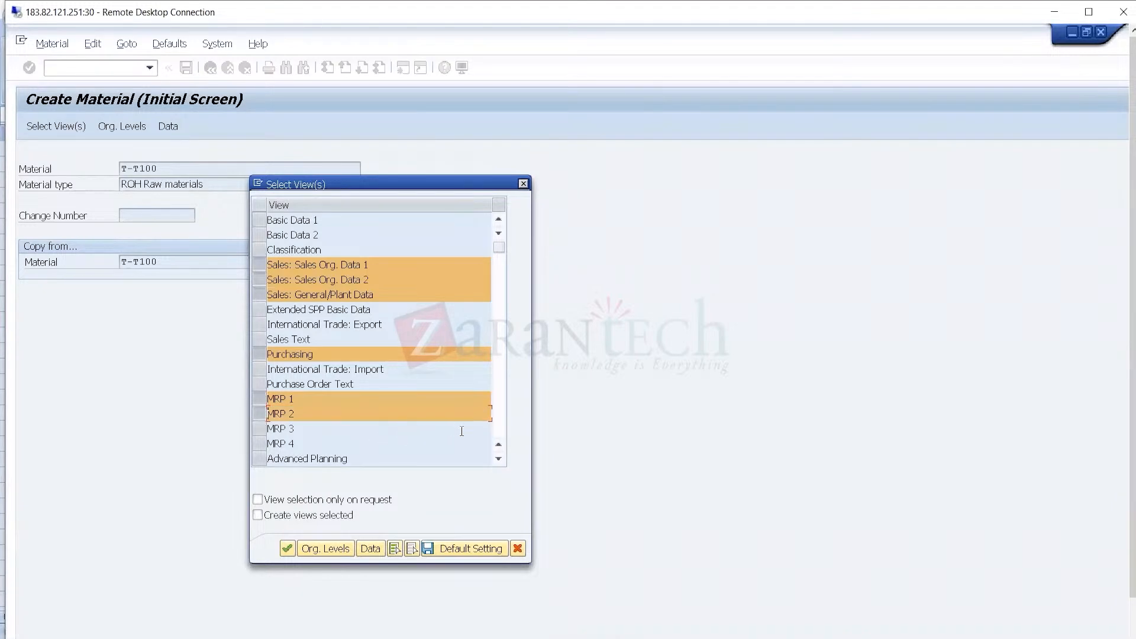
left_click(498, 428)
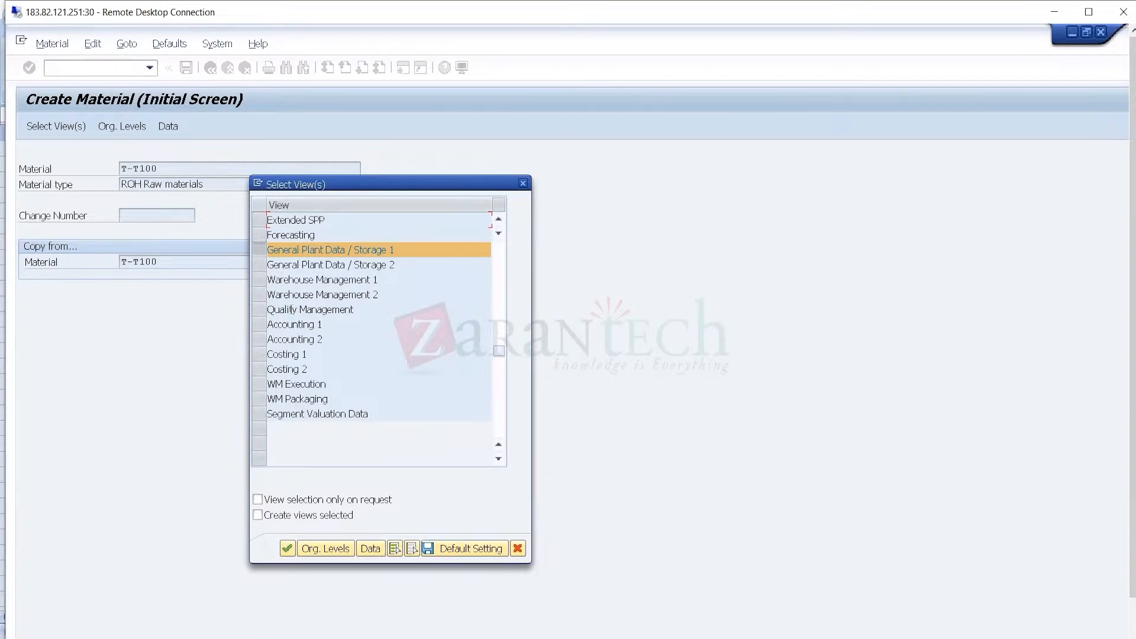
left_click(259, 323)
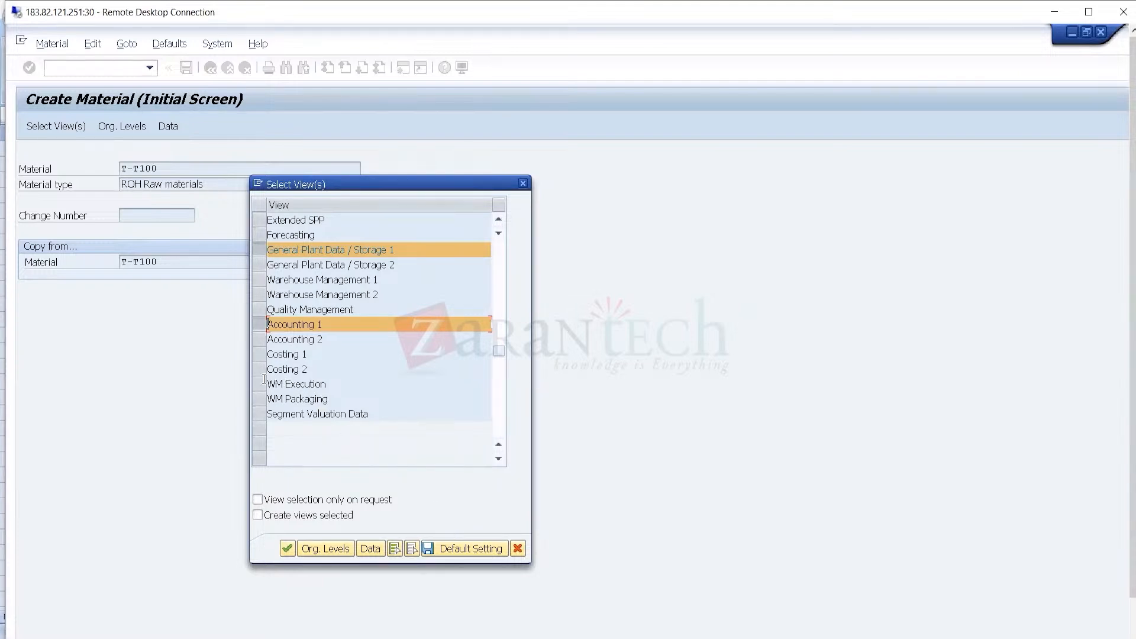
key("Return")
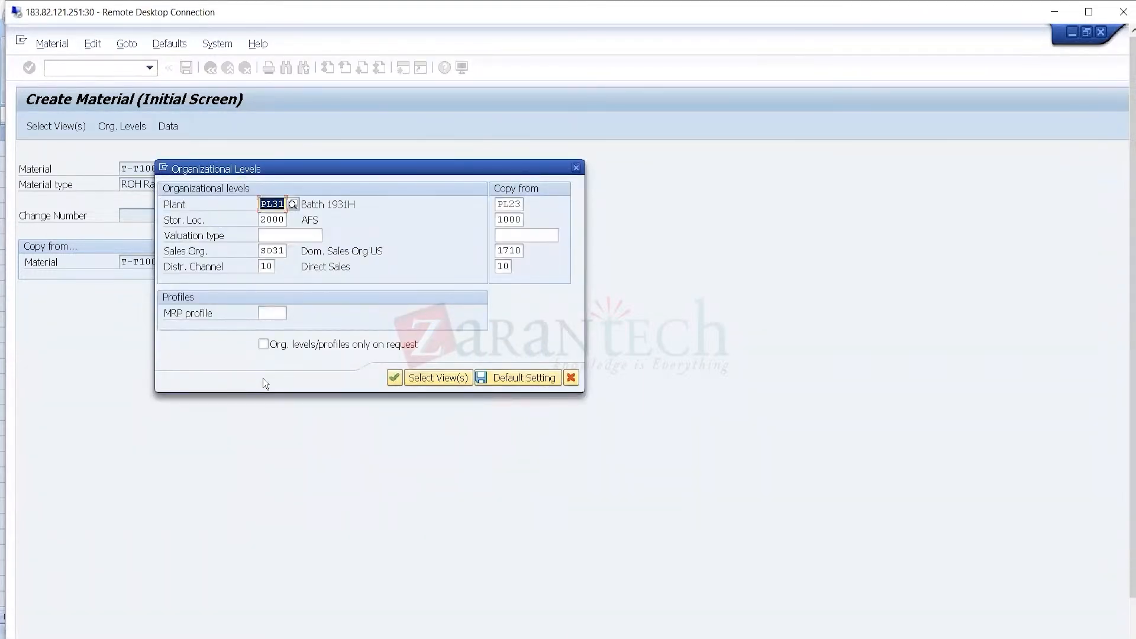
- Set the organizational levels to plant PL34 and sales organization SO34, keep storage location 2000 and distribution channel 10, and submit them
type("PL")
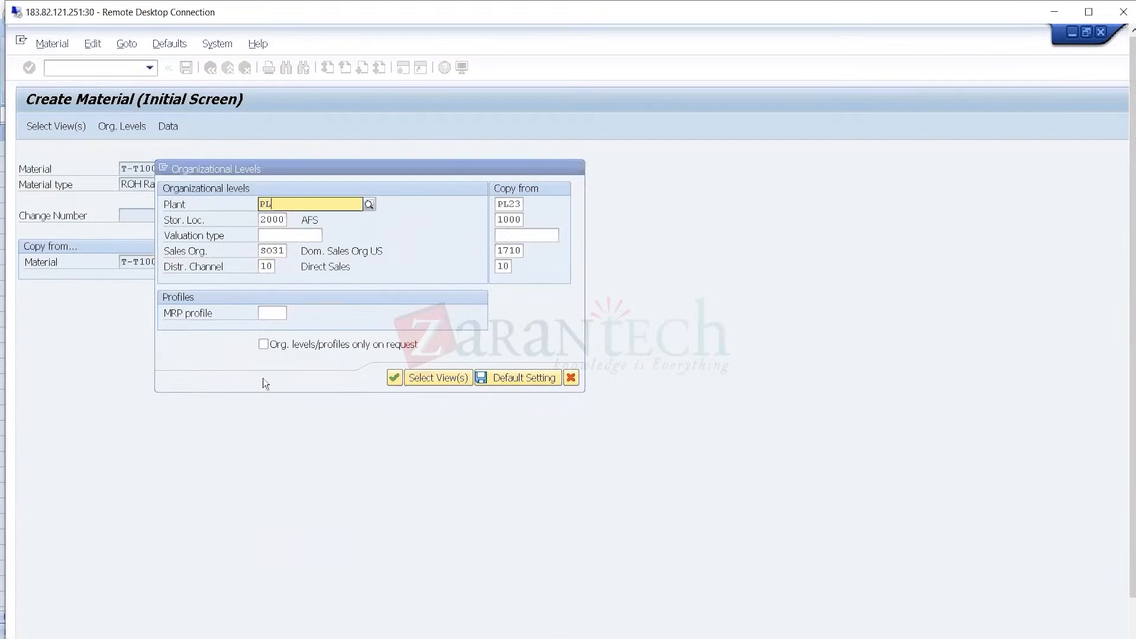
type("34")
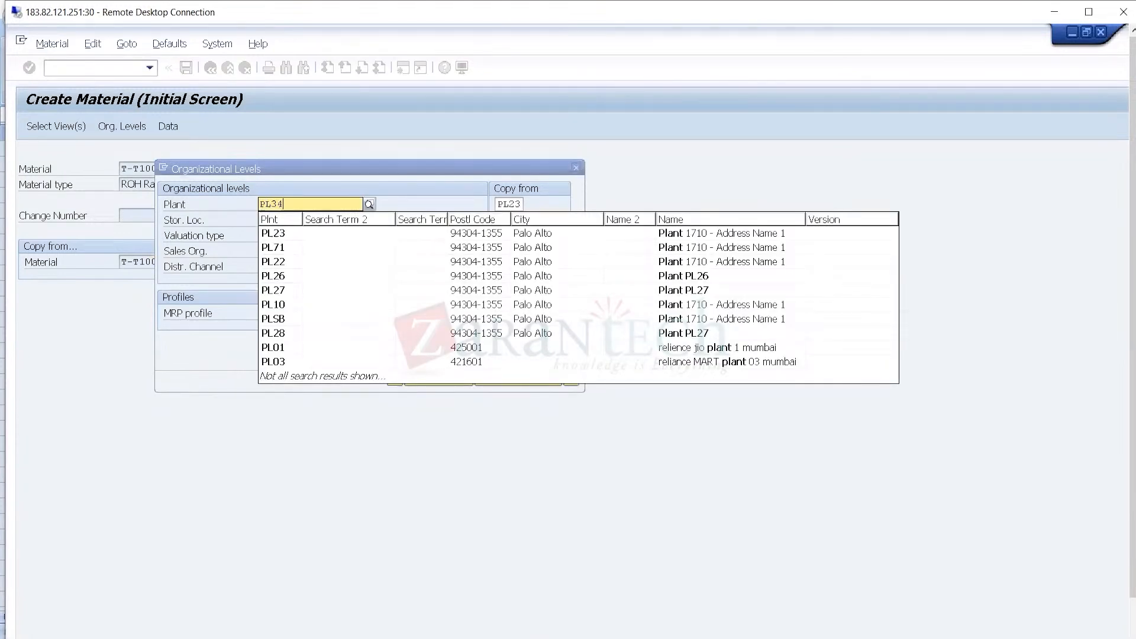
key("Return")
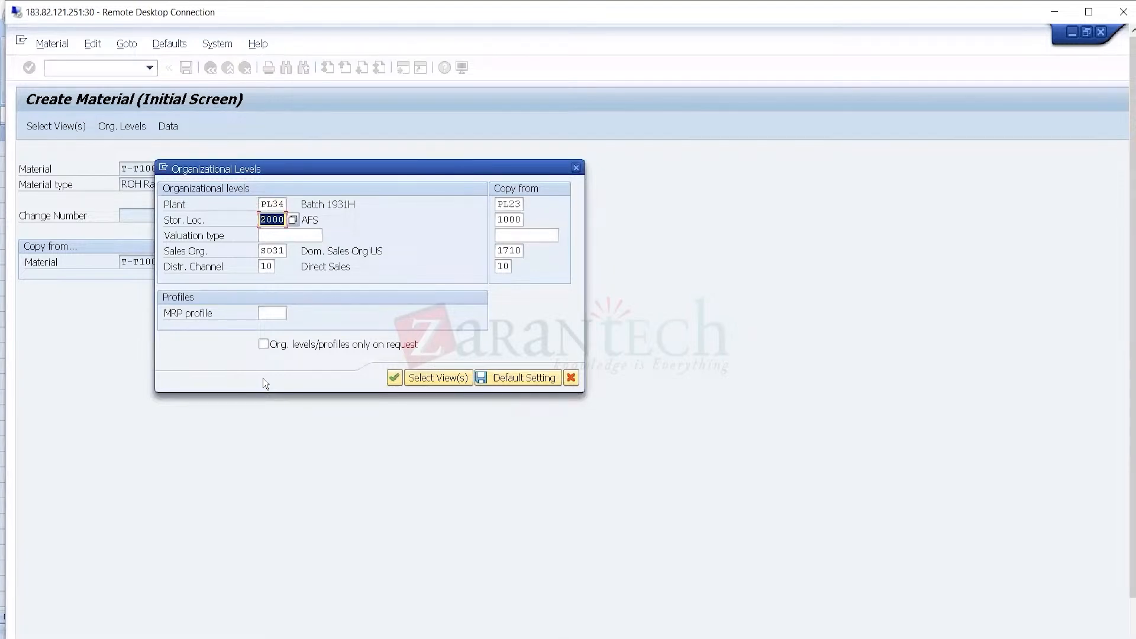
key("Tab")
key("Tab")
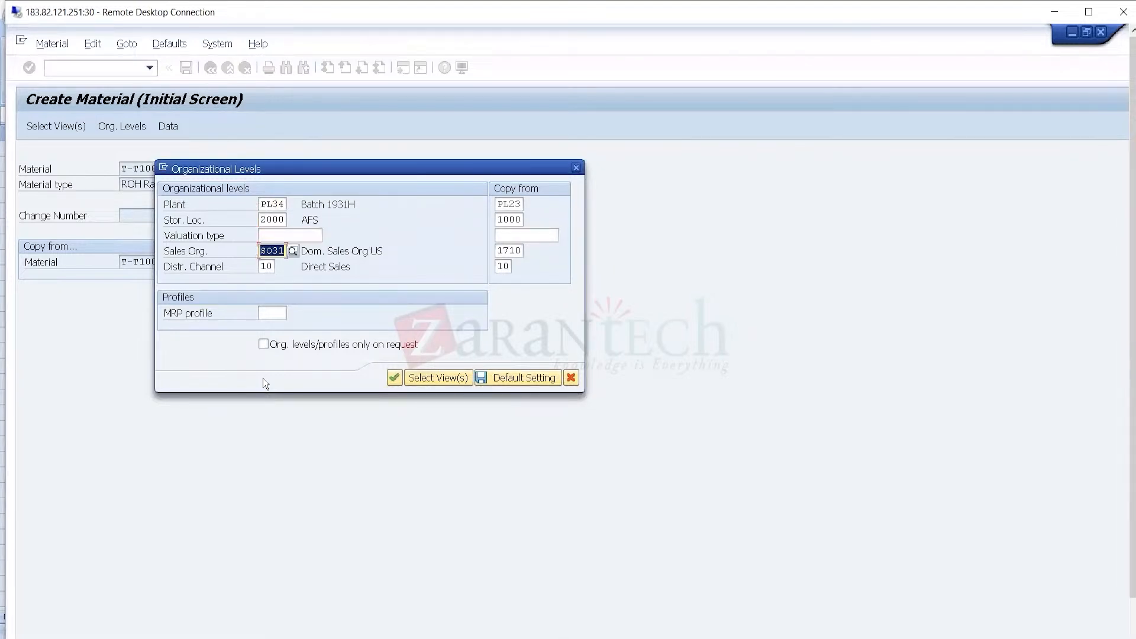
key("alt+Tab")
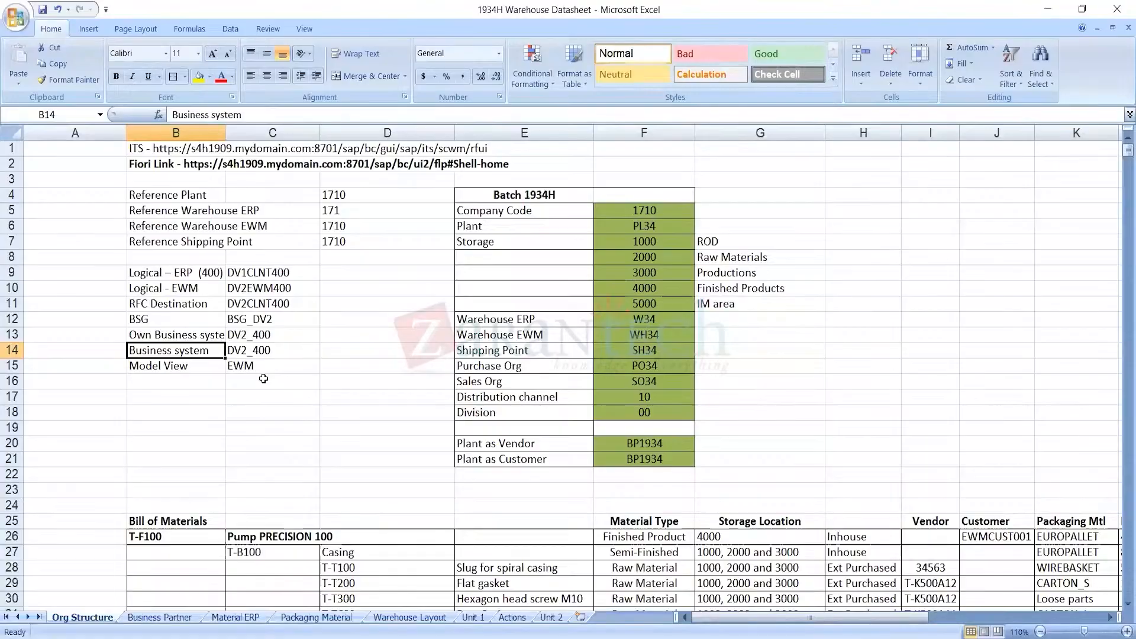
key("alt+Tab")
type("SO34")
key("Return")
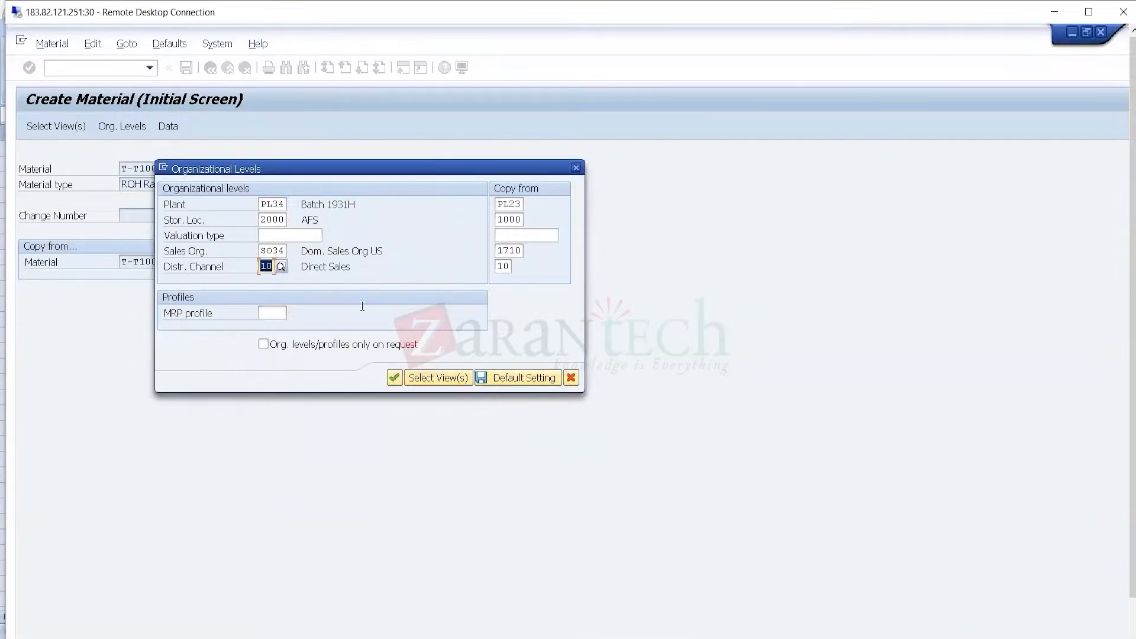
key("Return")
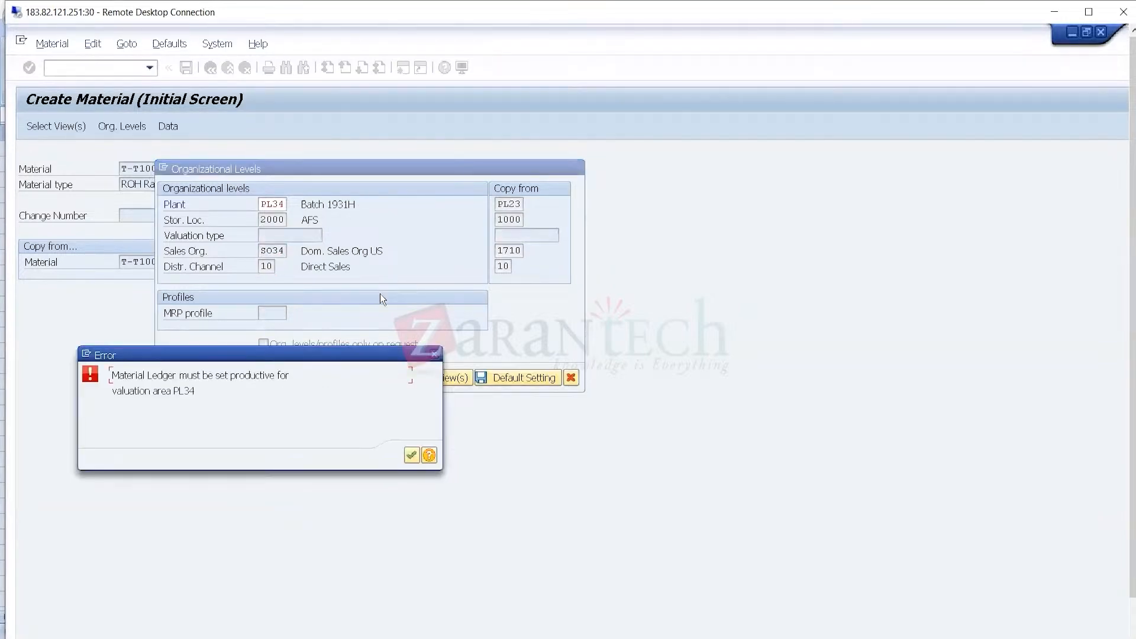
- Restore the remote desktop to full screen, read the detailed help for the material ledger error, and close the help
double_click(556, 8)
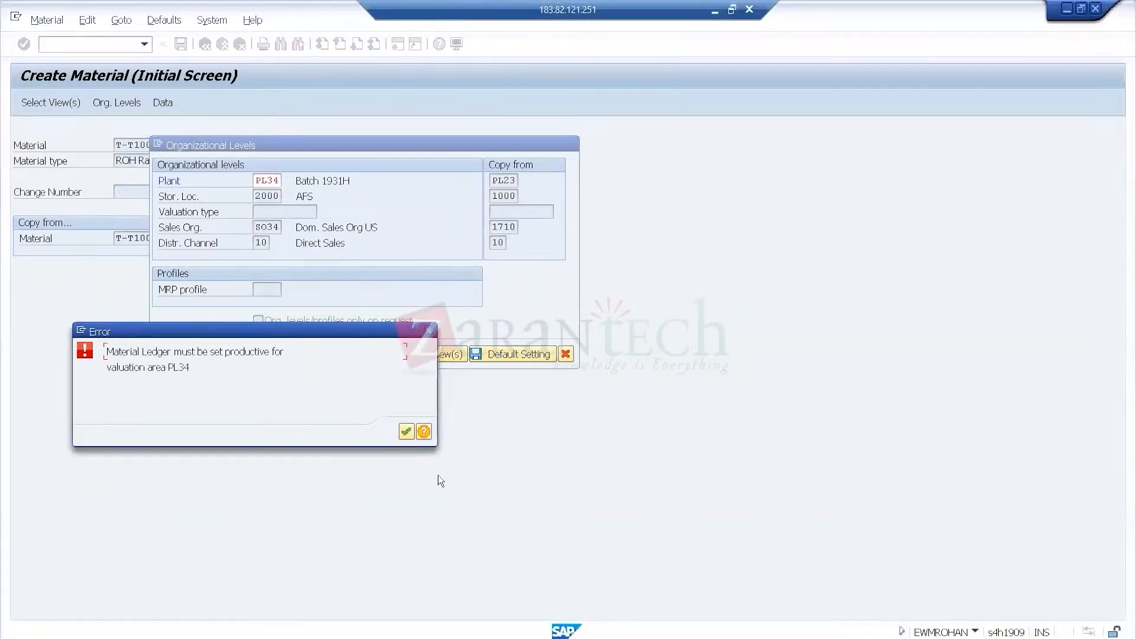
left_click(424, 432)
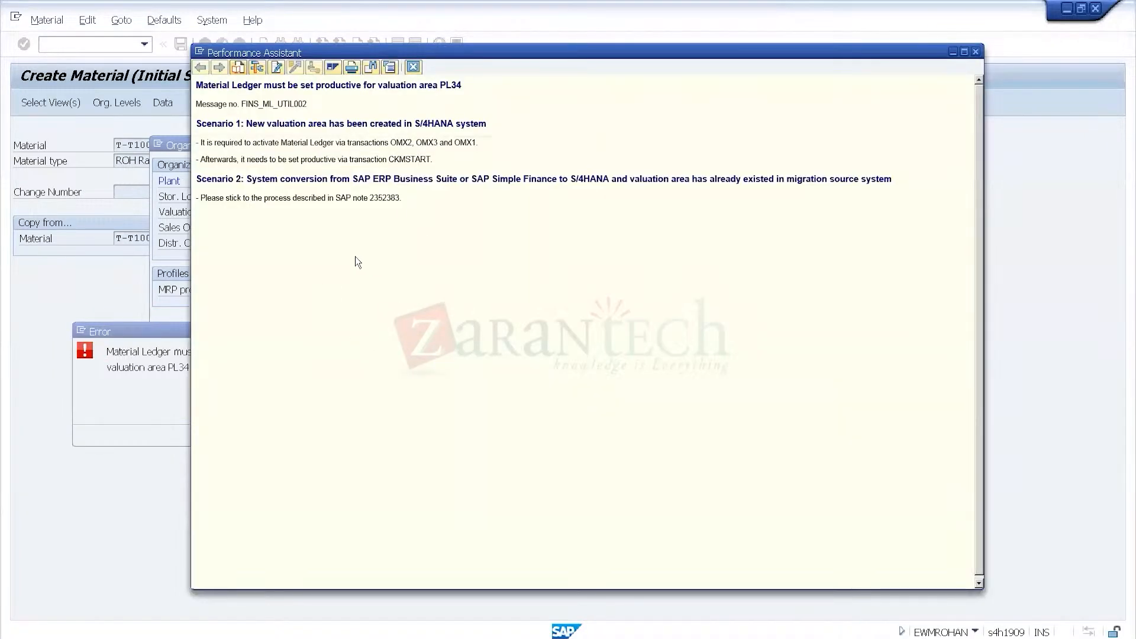
double_click(407, 160)
left_click(413, 66)
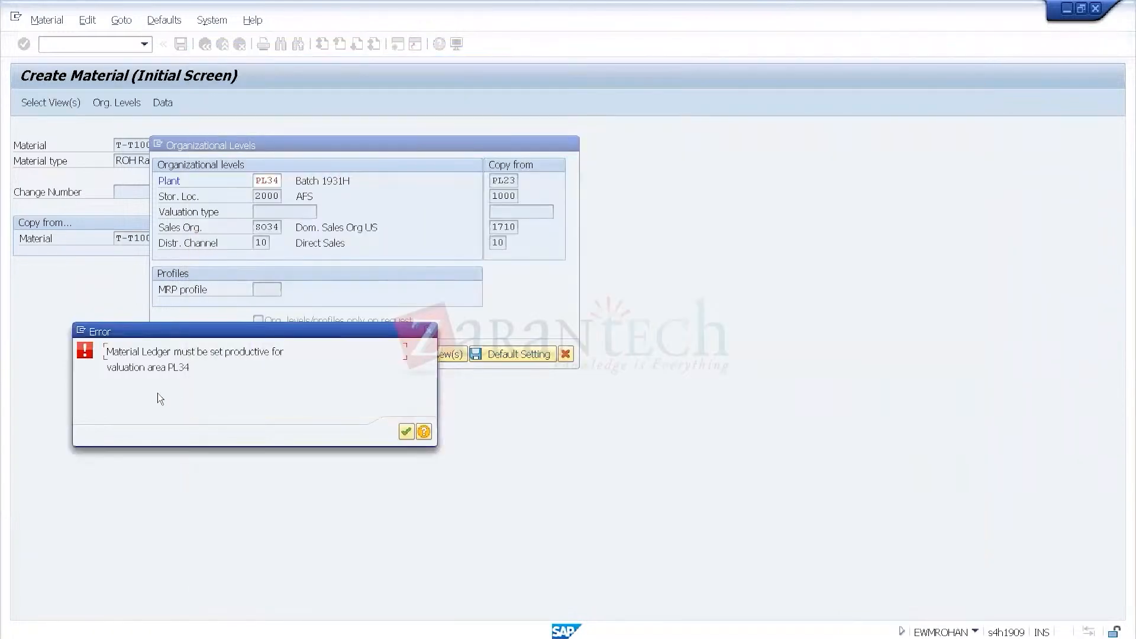
- Start transaction CKMSTART in a new GUI window, and dismiss the error in the Create Material session
left_click(81, 330)
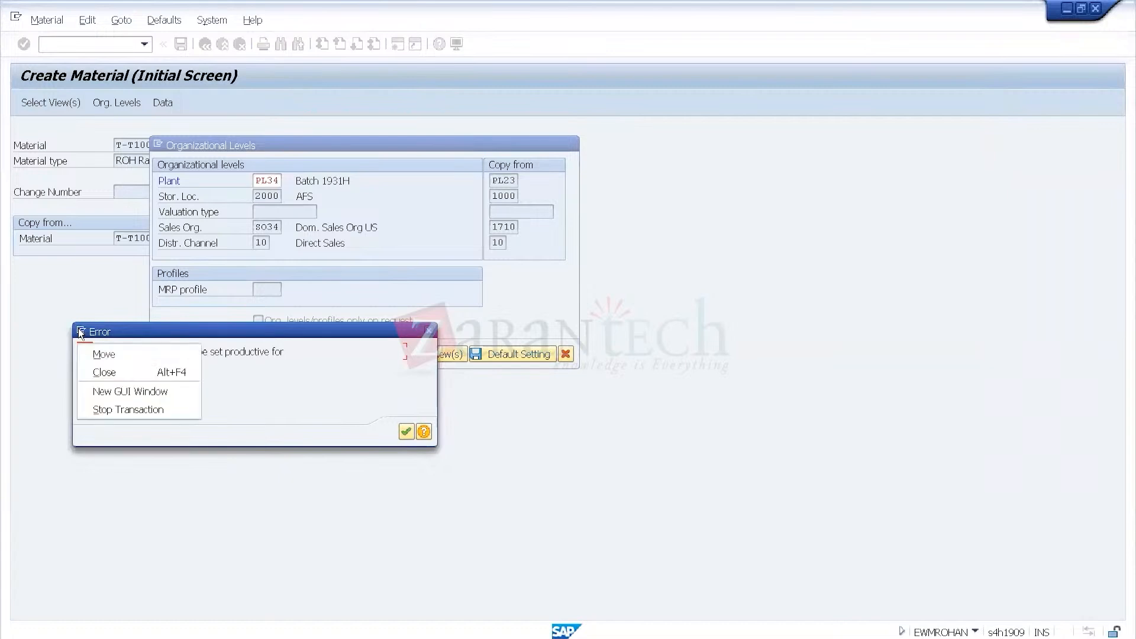
left_click(124, 392)
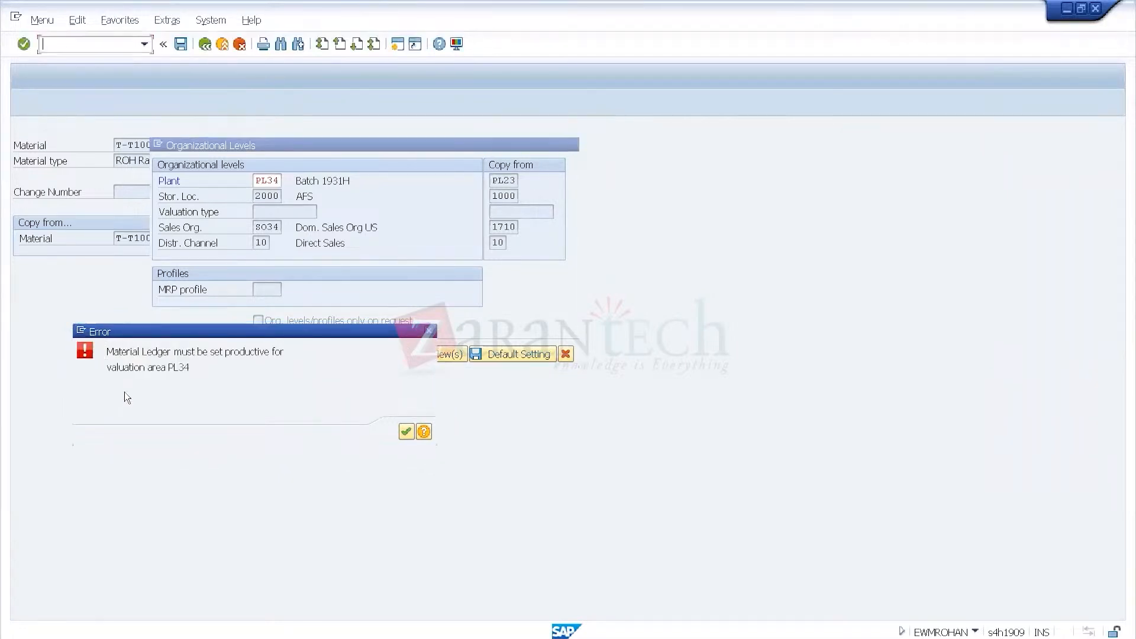
type("CKMSTART")
key("Return")
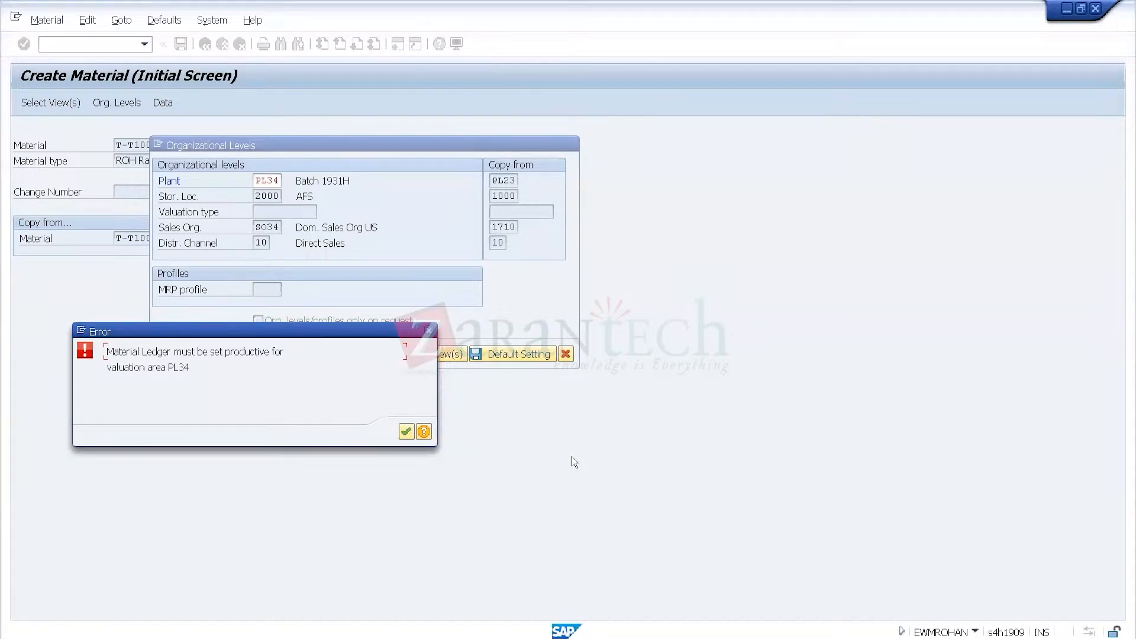
key("Return")
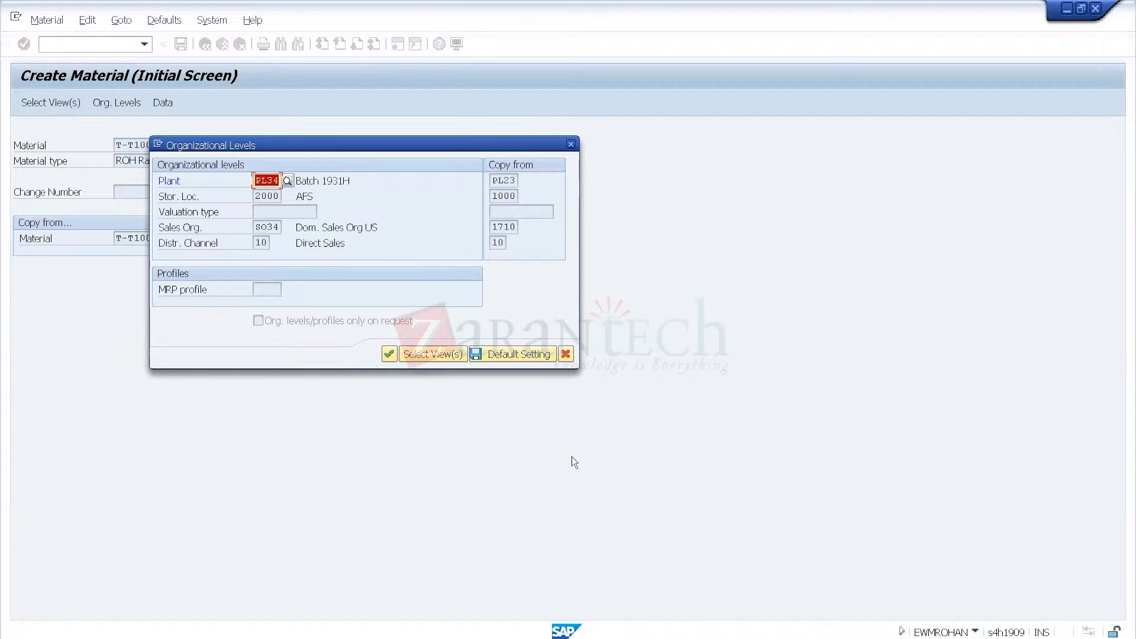
- Switch to the Excel datasheet, examine the Warehouse ERP entry in the Batch 1934H table, and return to the remote desktop
key("ctrl+alt+Break")
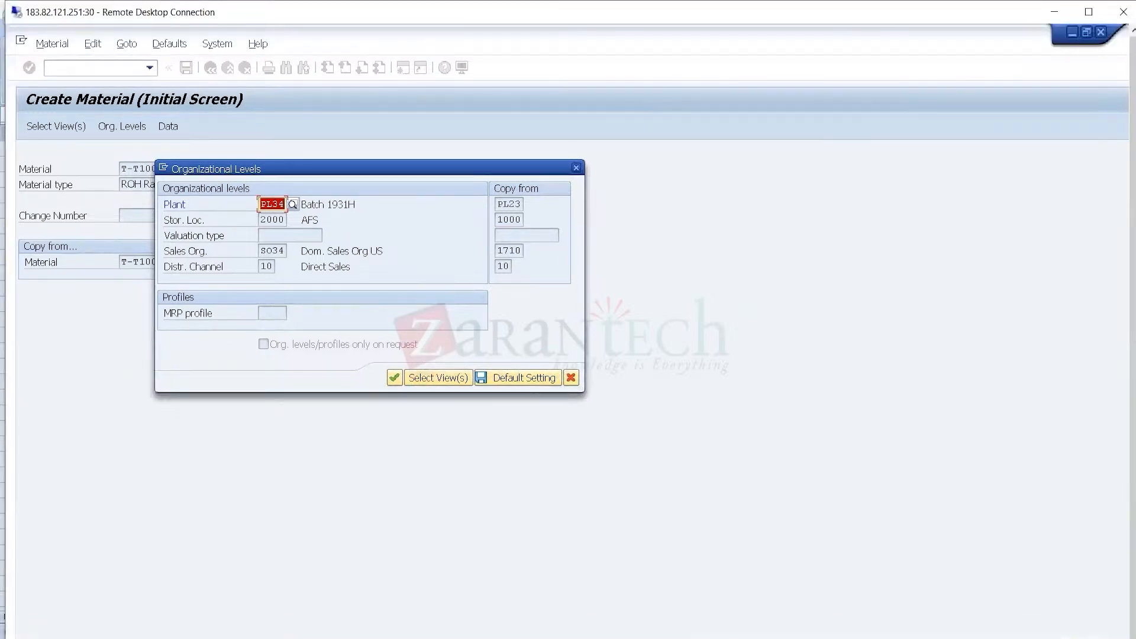
key("alt+Tab")
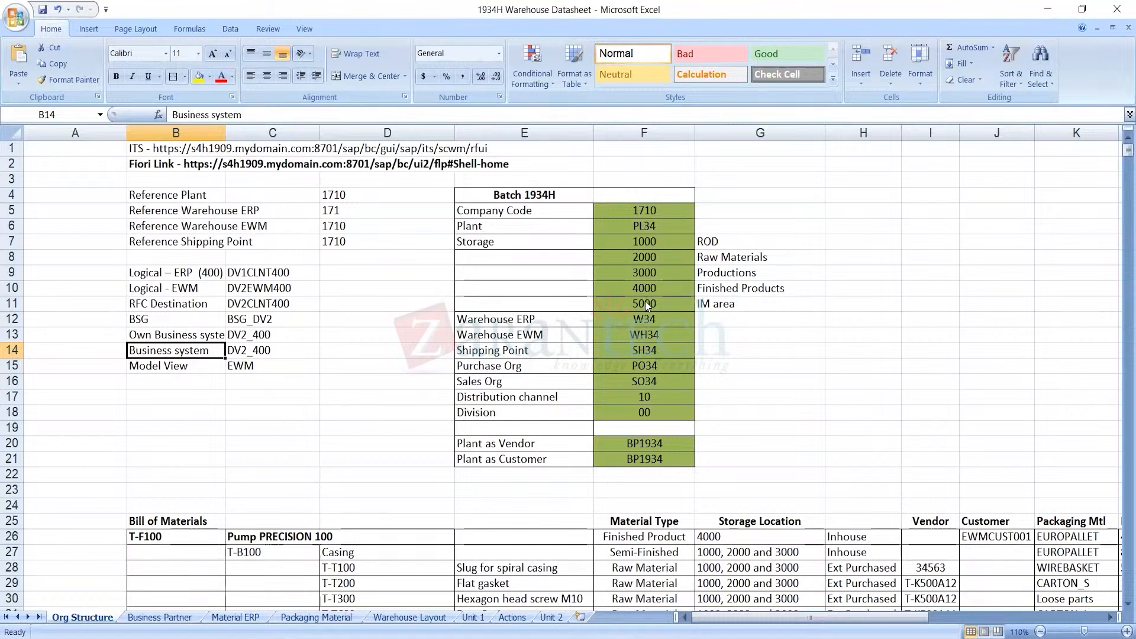
left_click(644, 319)
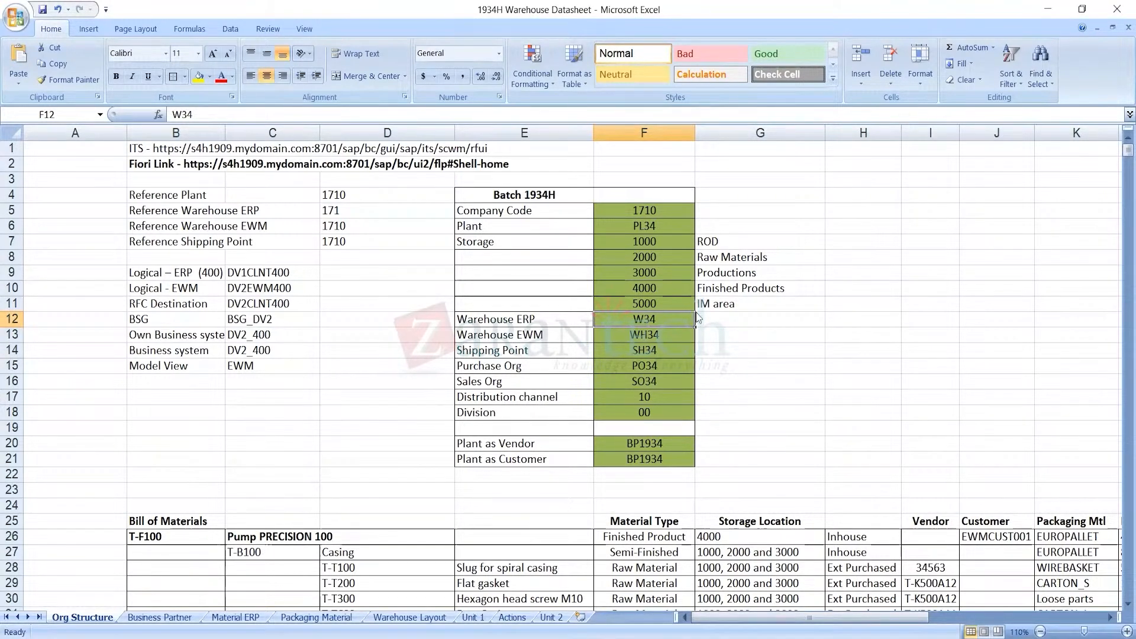
key("alt+Tab")
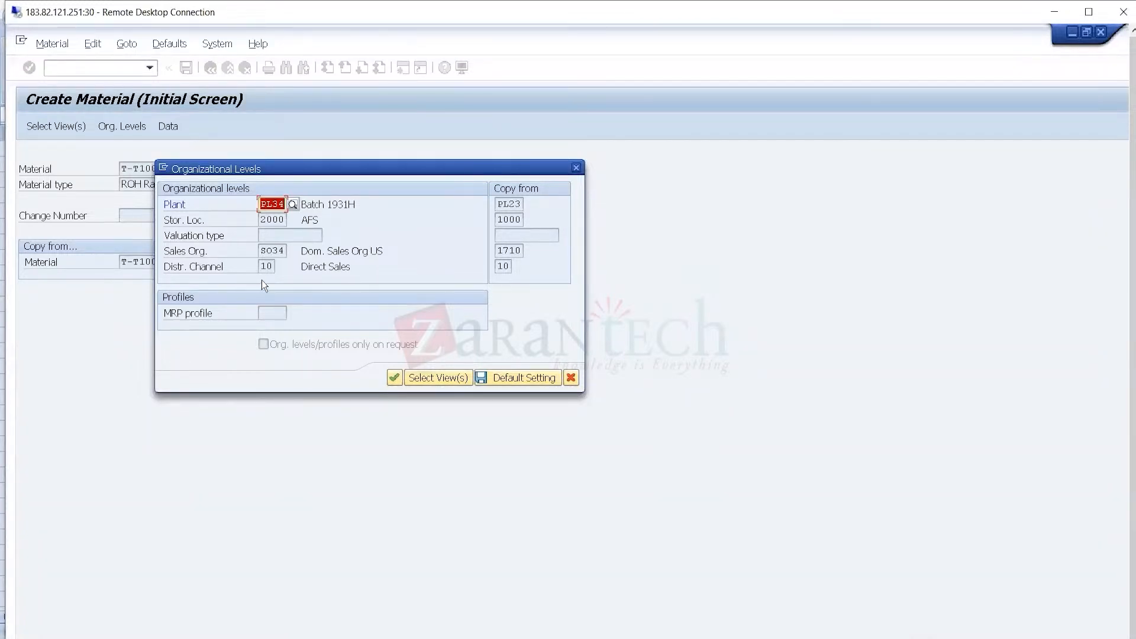
key("alt+Tab")
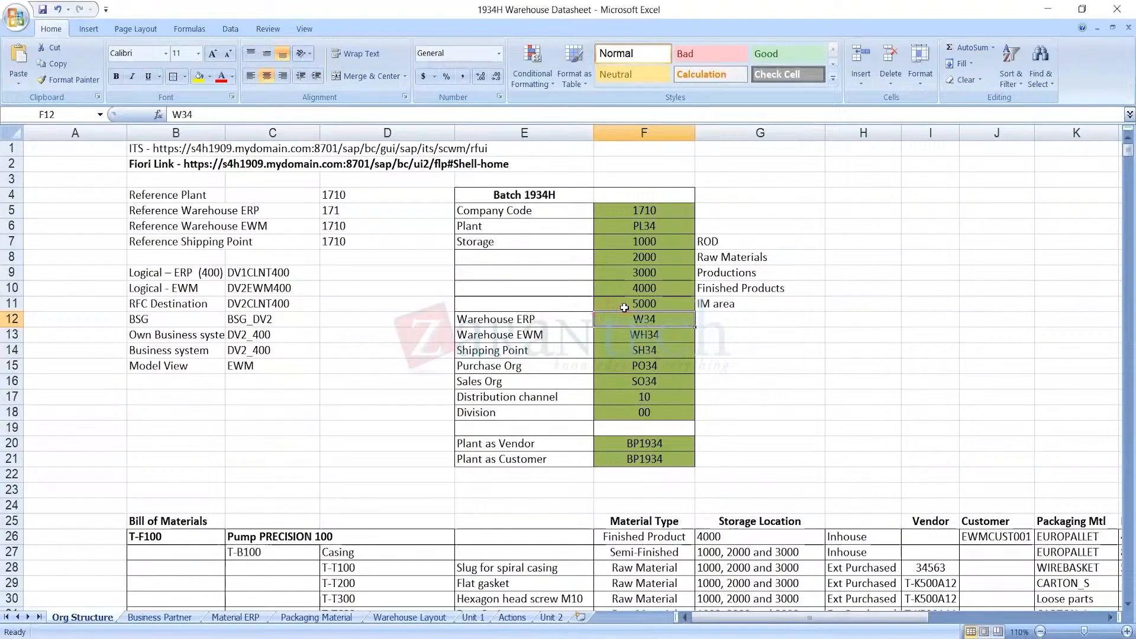
left_click(512, 317)
key("shift+Right")
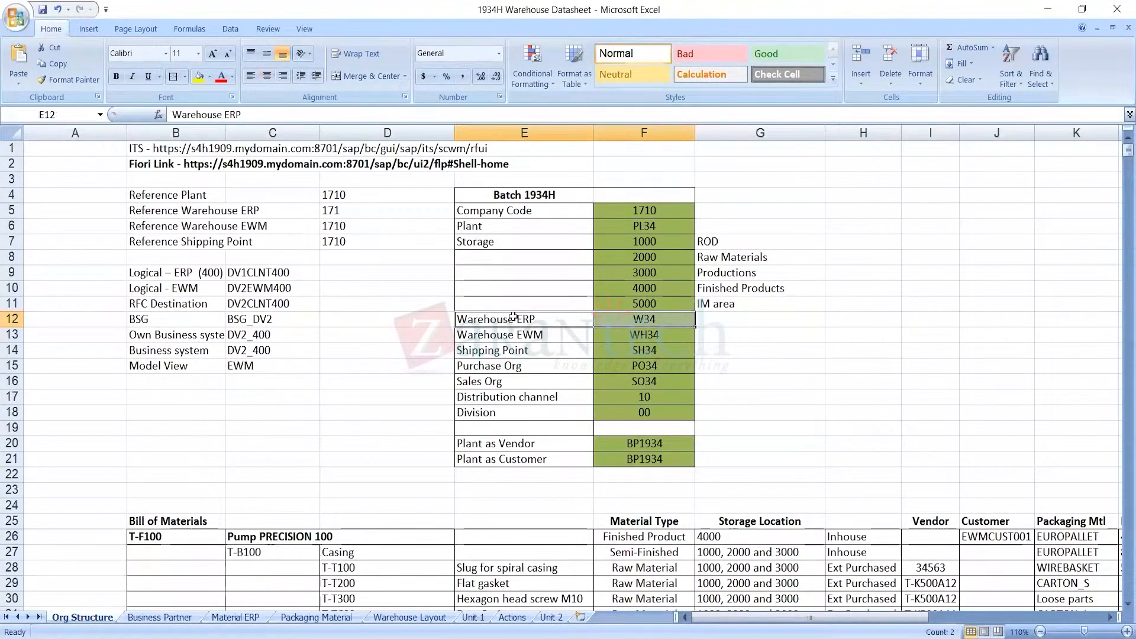
key("alt+Tab")
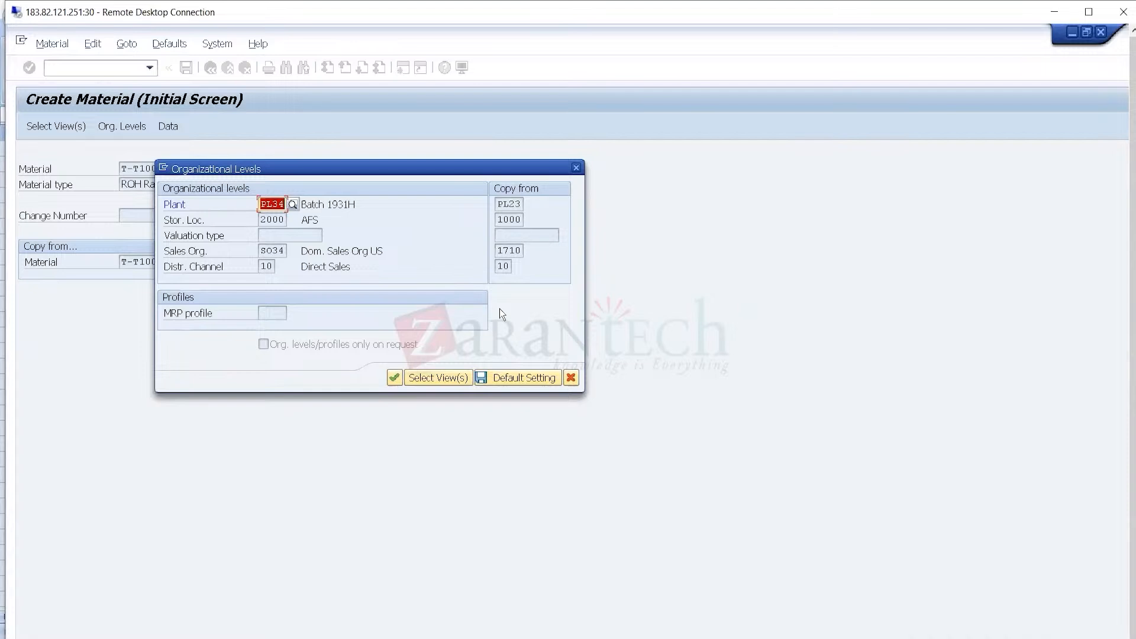
- Try submitting the organizational levels for plant PL34 again in full screen, and switch to the Production Startup of Mat. Ledger session
double_click(574, 7)
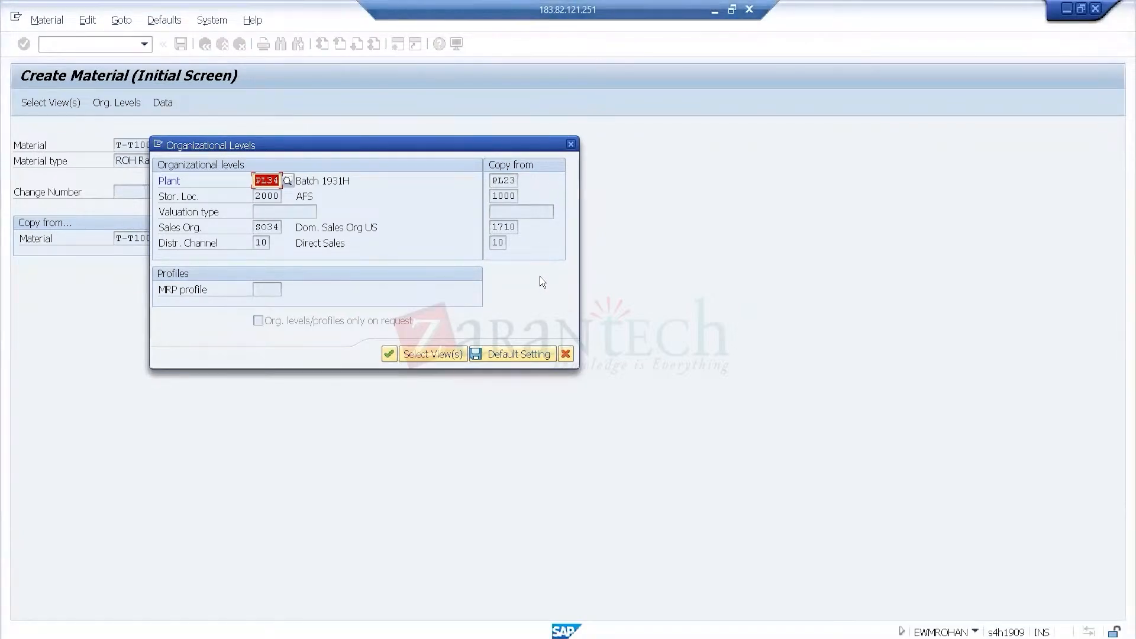
key("Return")
key("Return")
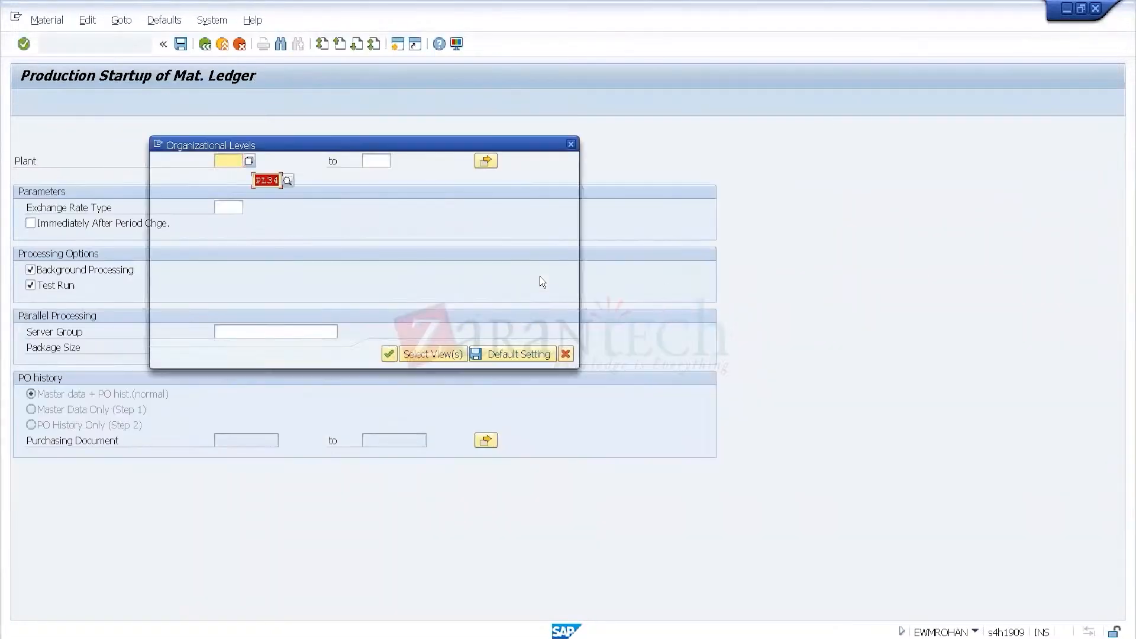
key("Return")
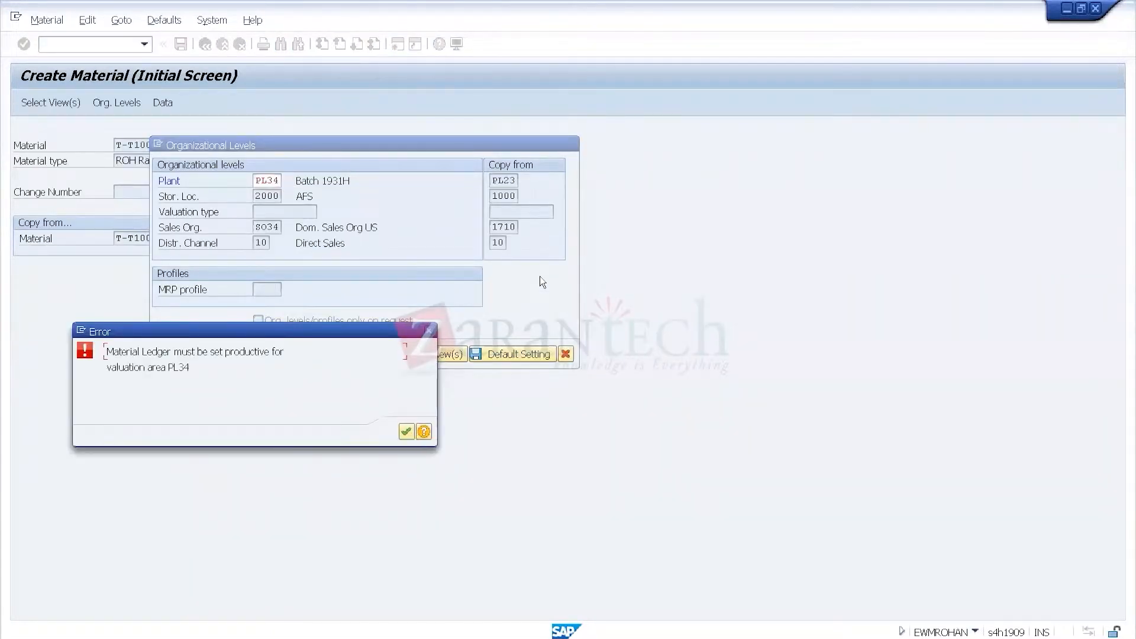
key("Return")
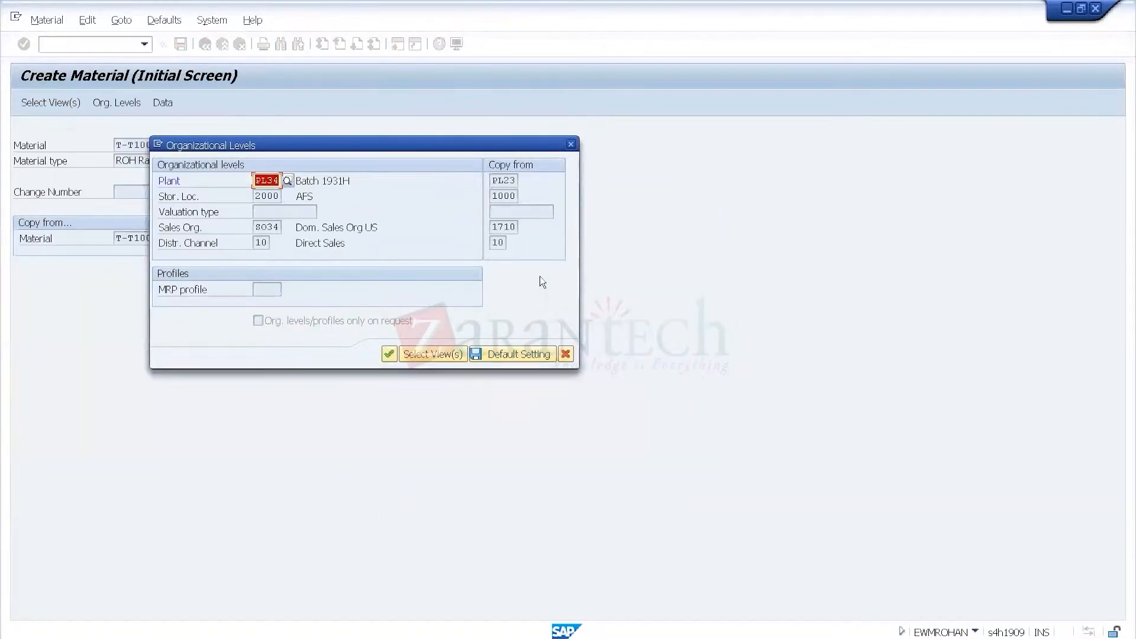
key("alt+Tab")
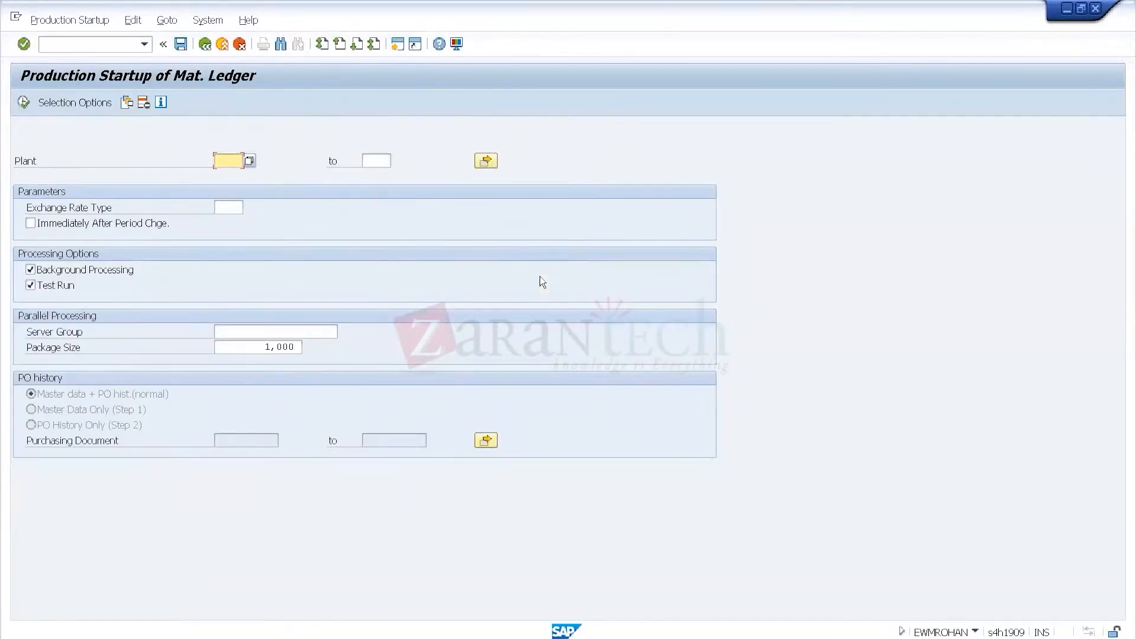
- Run the material ledger production startup for plant PL34 with Background Processing and Test Run deselected, showing the transaction code in the status bar
type("PL34")
left_click(975, 632)
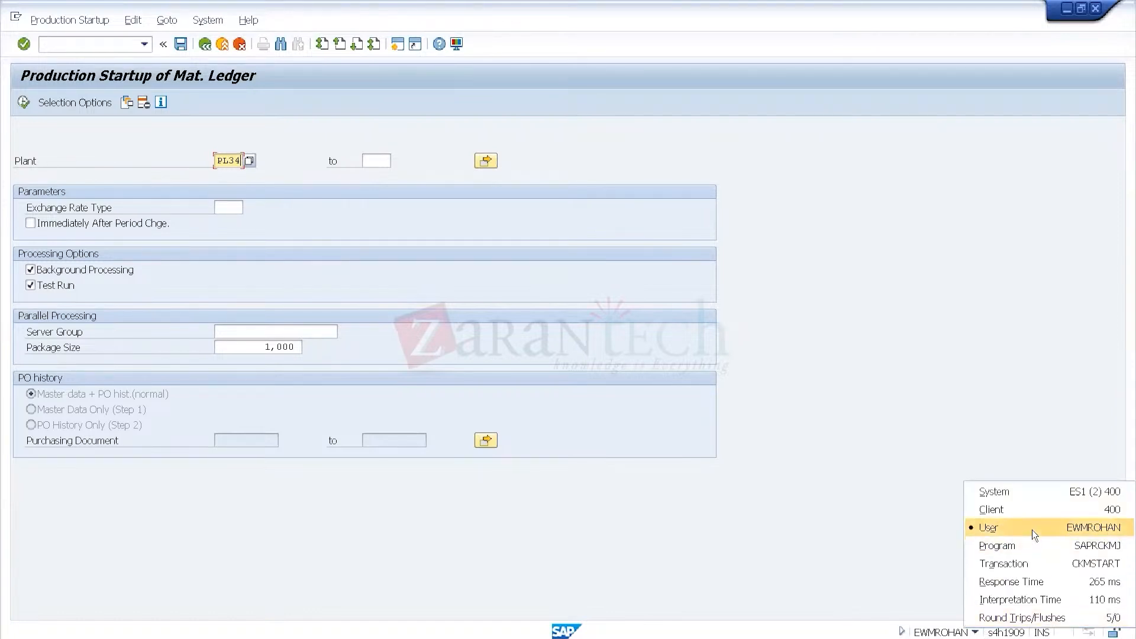
left_click(1034, 568)
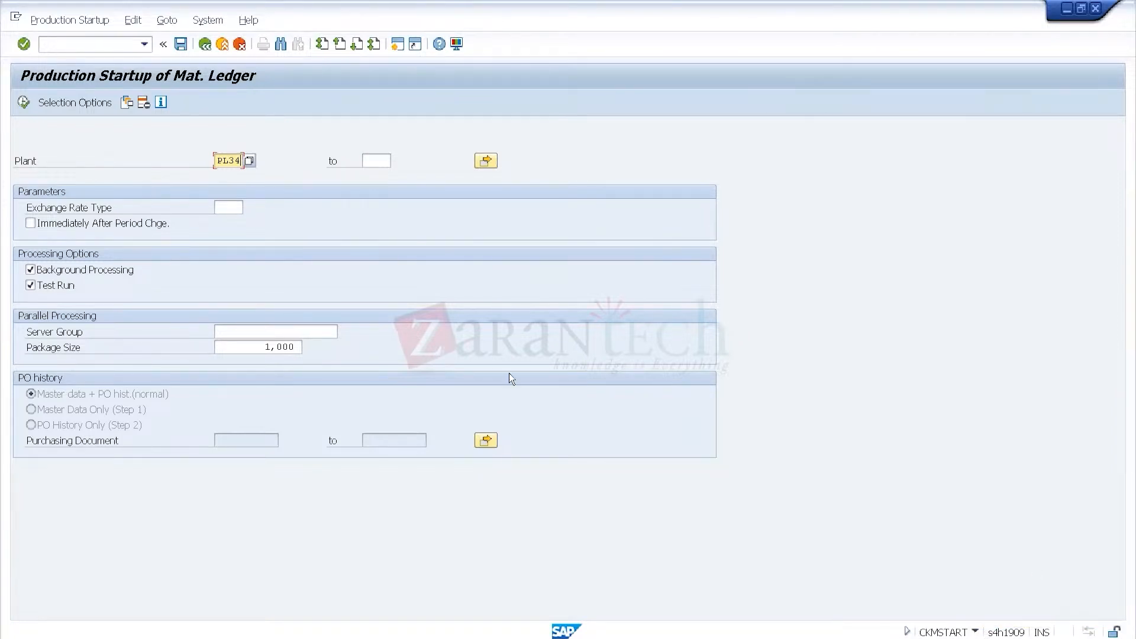
left_click(43, 287)
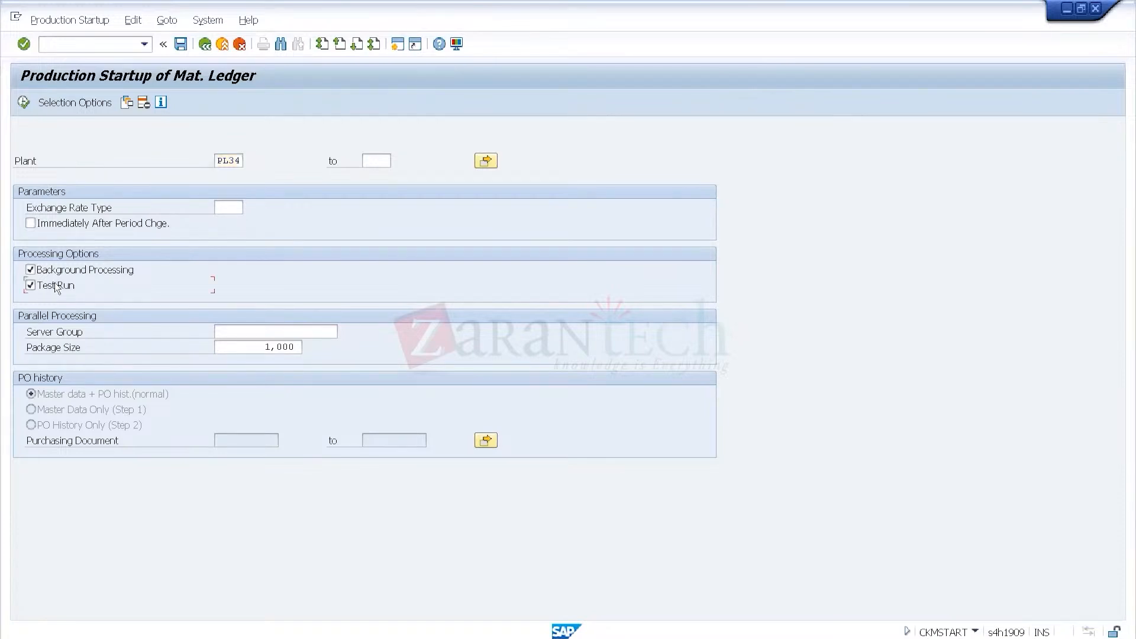
left_click(67, 277)
left_click(23, 103)
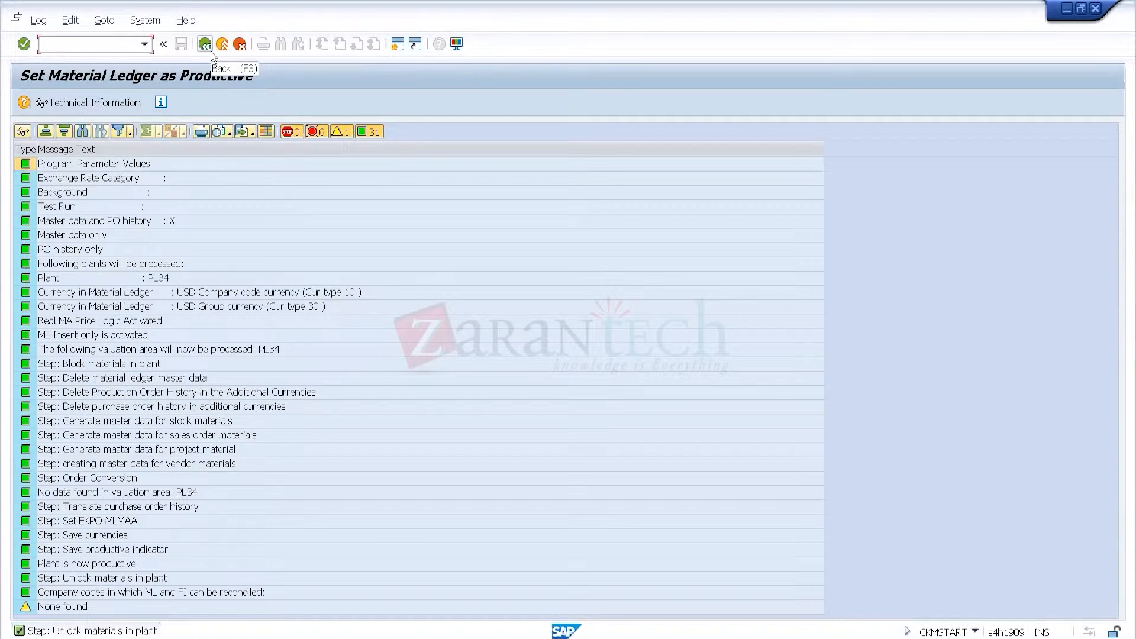
- Leave the production startup log and transaction, and submit the organizational levels for plant PL34 in the Create Material session
left_click(207, 47)
left_click(224, 48)
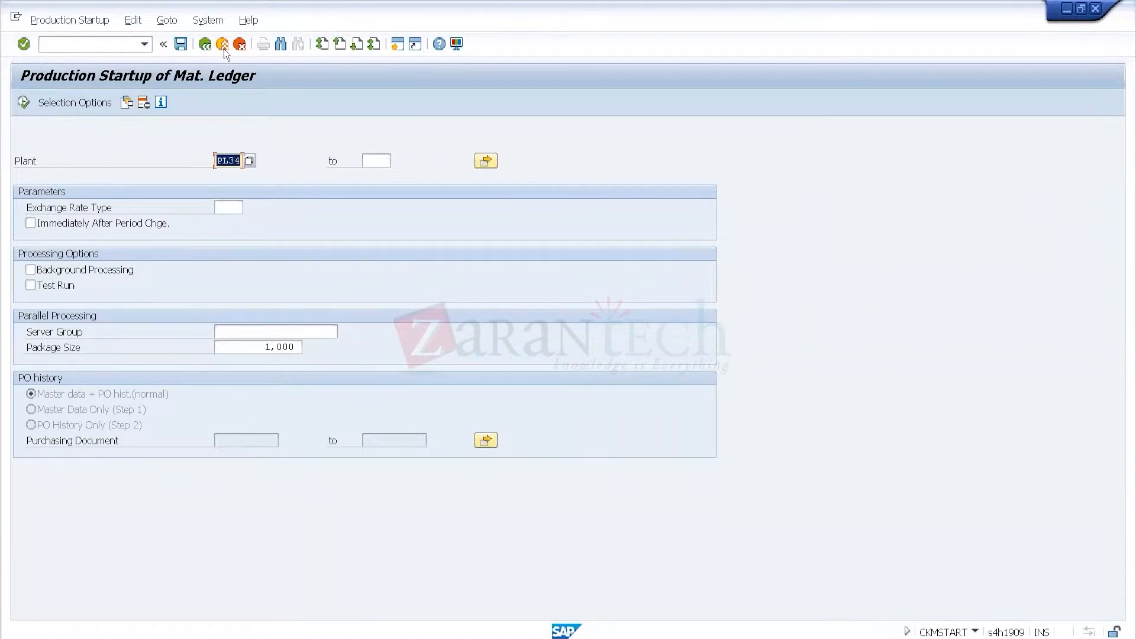
left_click(224, 49)
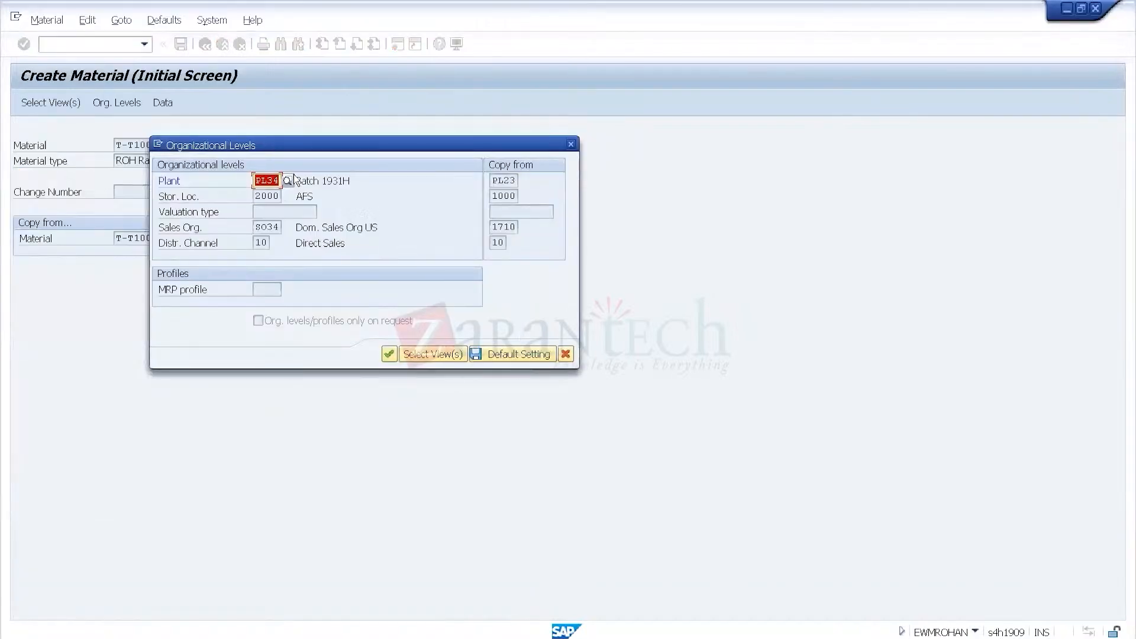
key("Return")
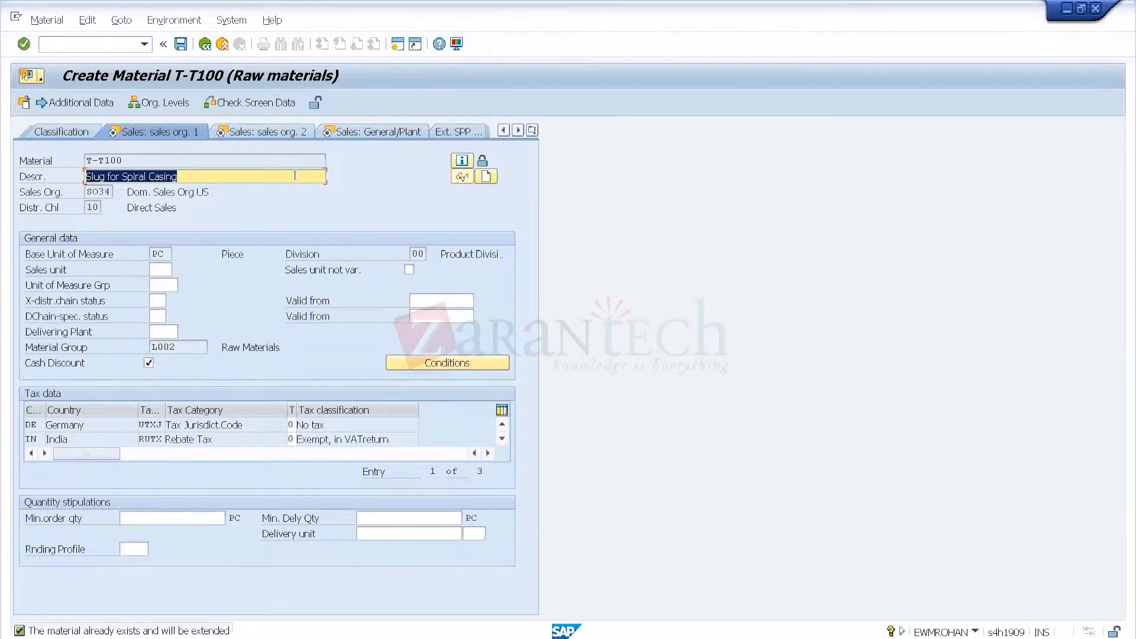
key("alt+Tab")
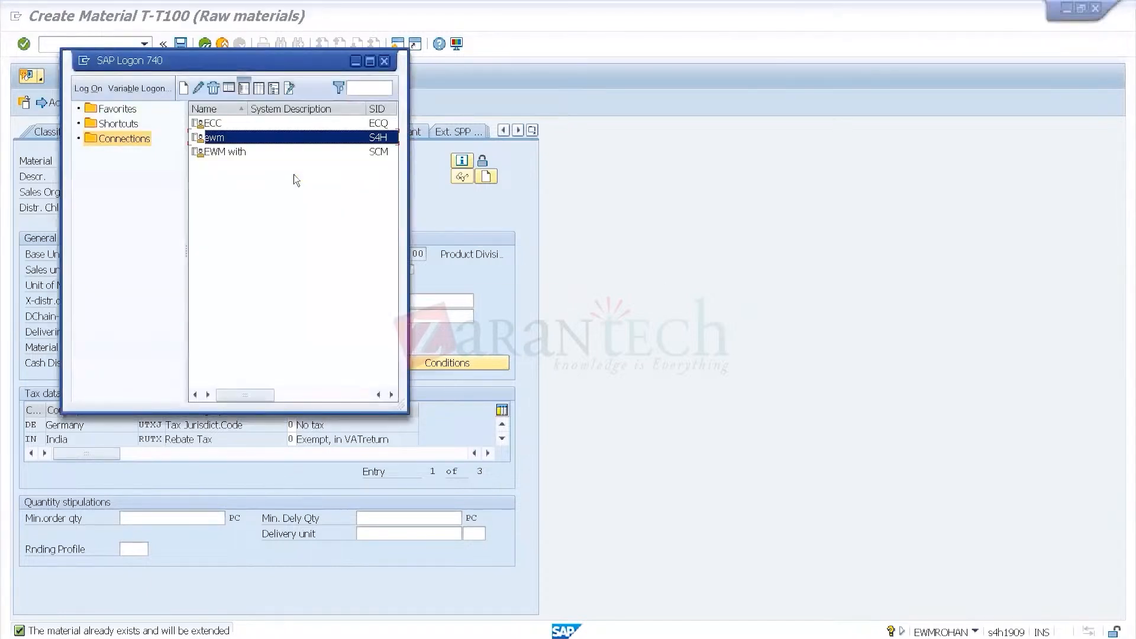
key("alt+Tab")
left_click(53, 46)
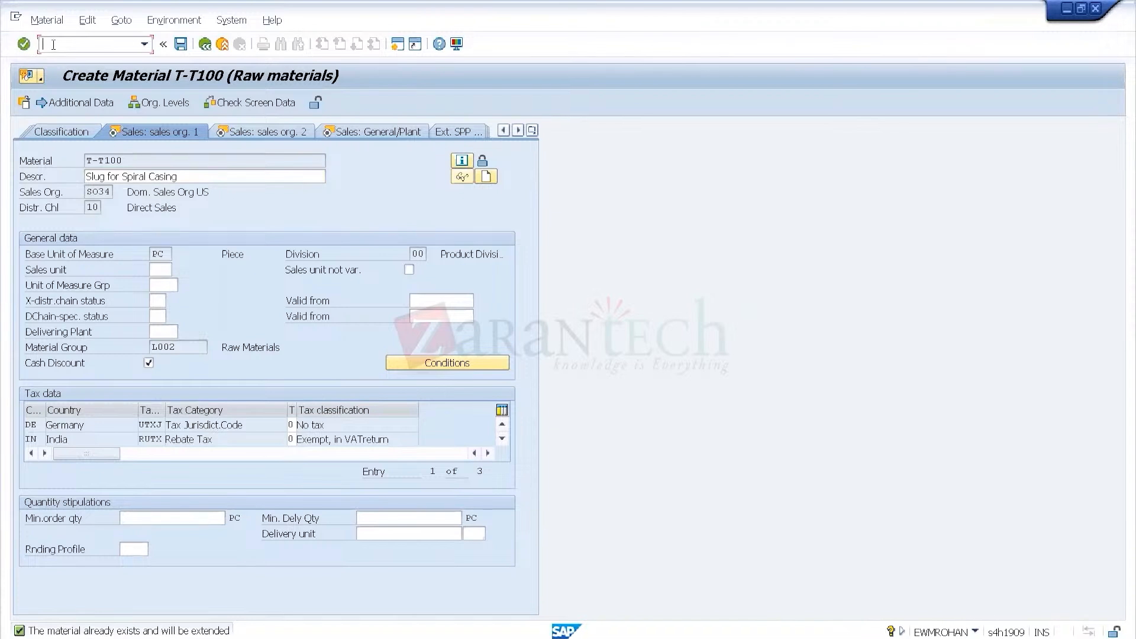
type("/omm0")
key("BackSpace")
key("BackSpace")
key("BackSpace")
key("BackSpace")
key("BackSpace")
- Confirm the copied data for T-T100 in the Sales org. 2, Sales General/Plant and Purchasing views, continuing to MRP 1
left_click(277, 132)
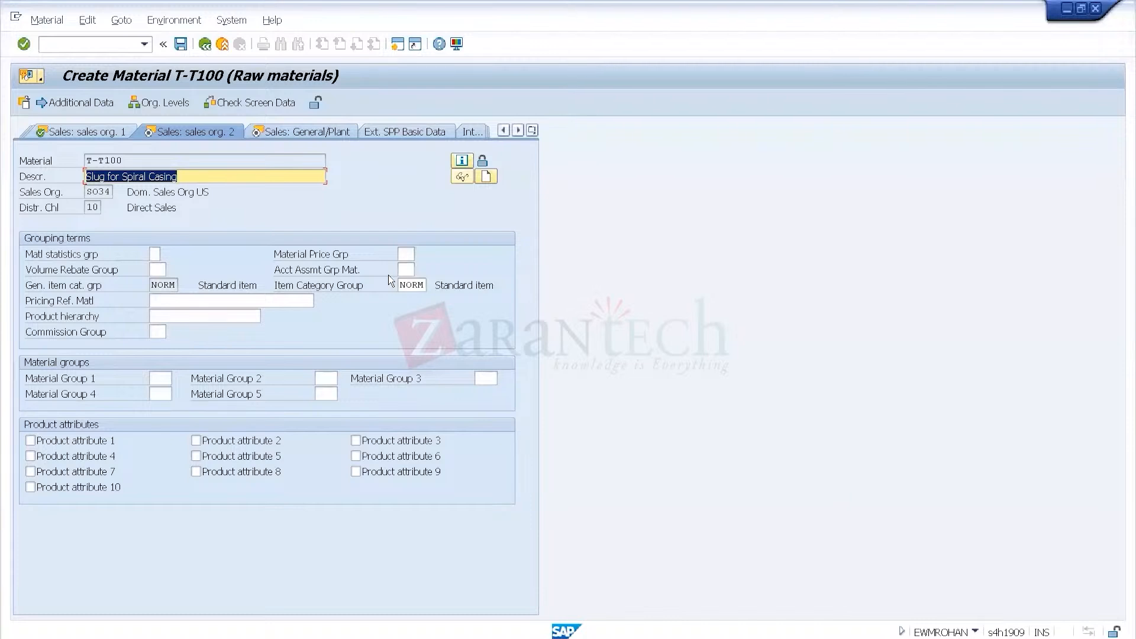
key("Return")
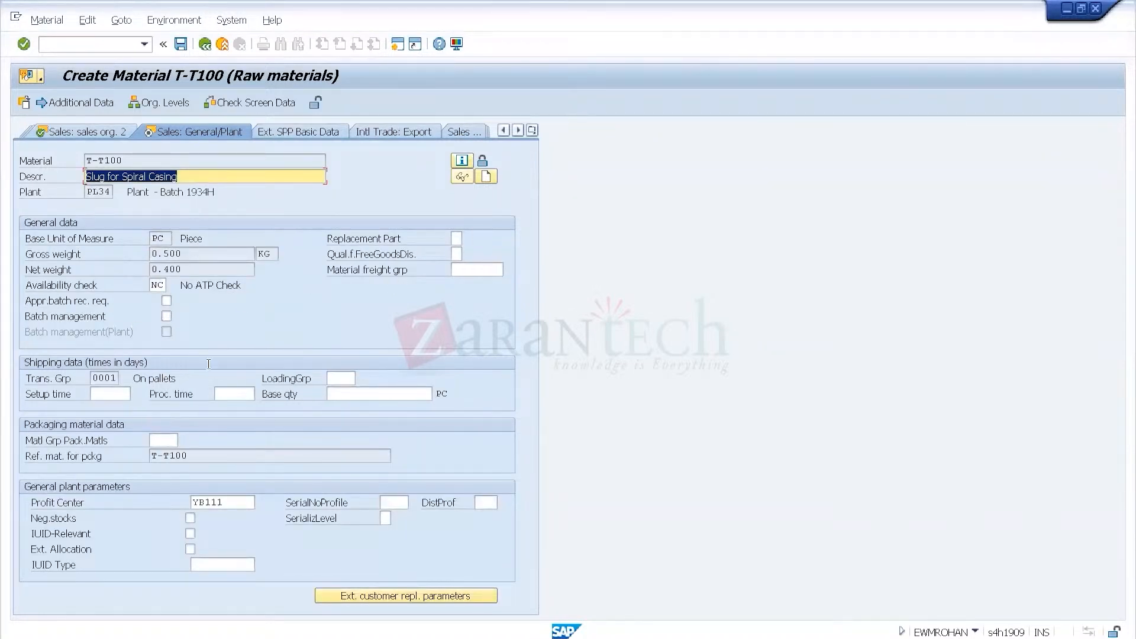
left_click(231, 504)
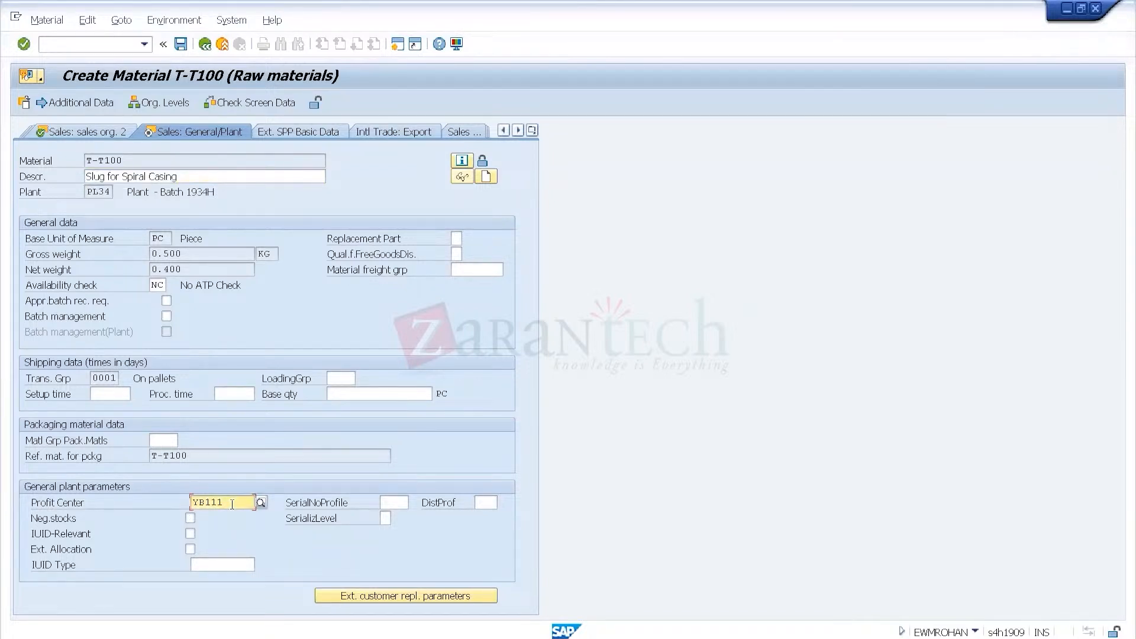
key("Return")
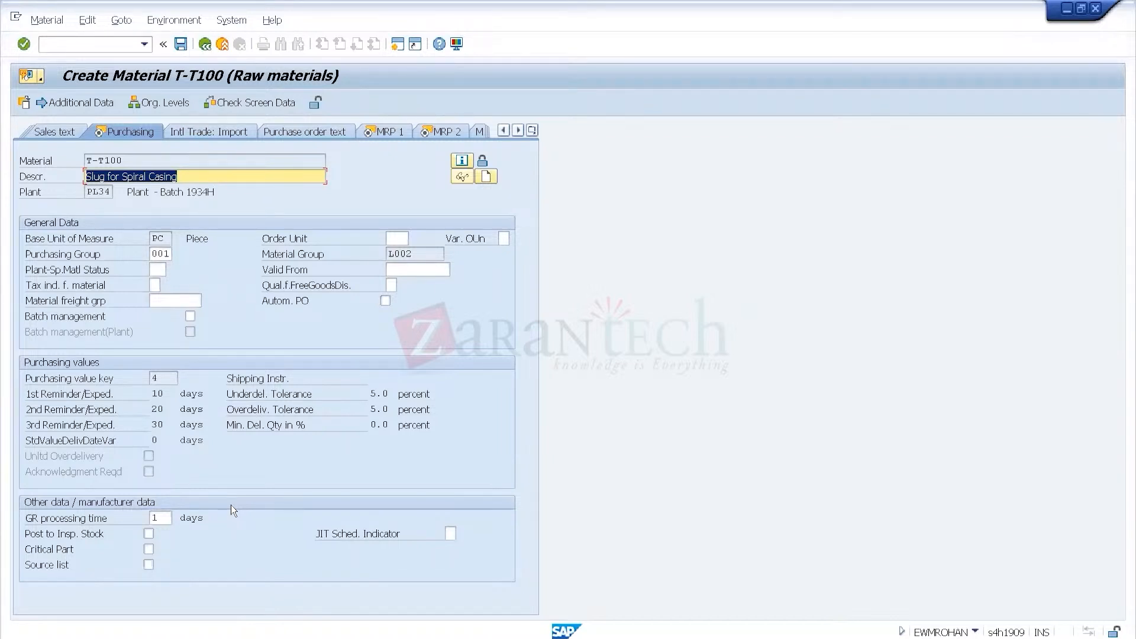
key("Return")
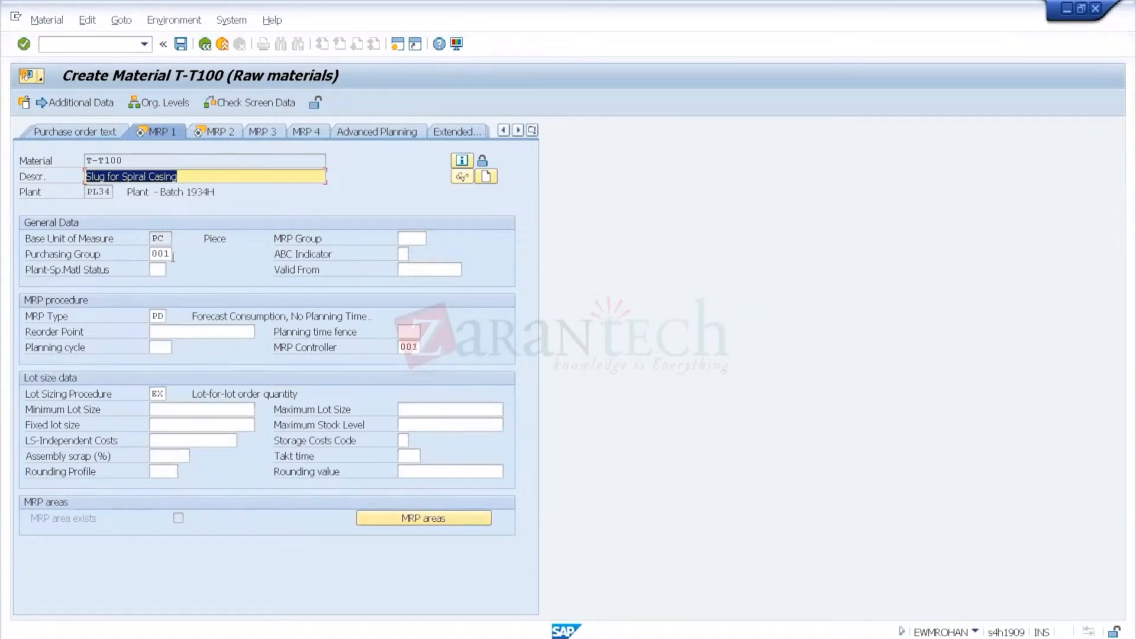
- Return to the Purchasing view, check the plant-level batch management option, and go back to MRP 1
left_click(531, 130)
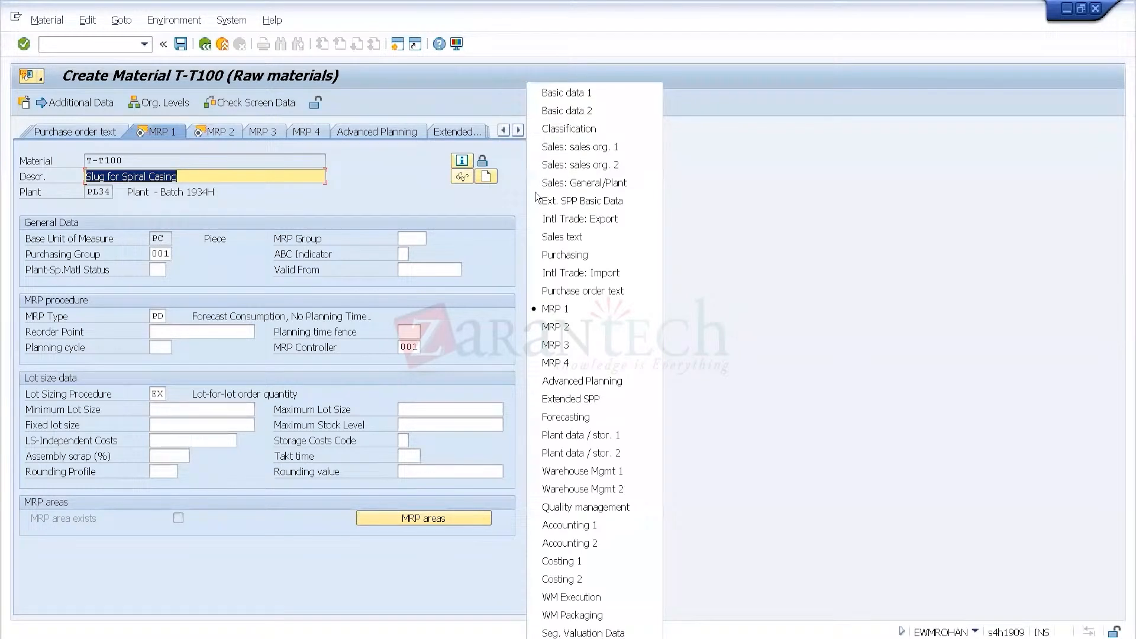
left_click(562, 256)
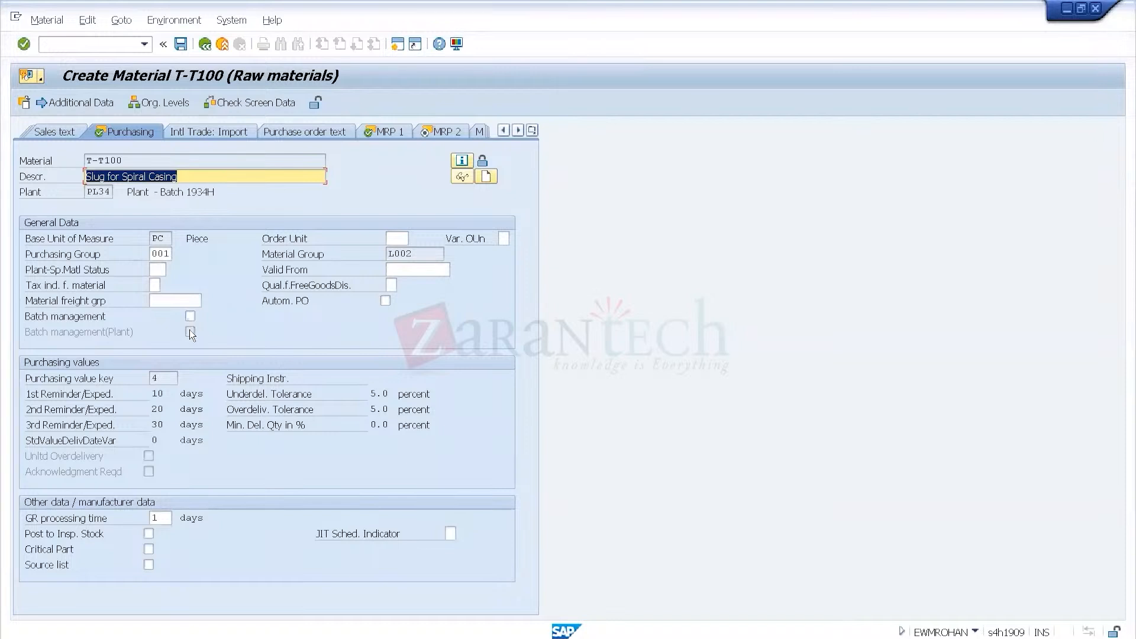
left_click(188, 329)
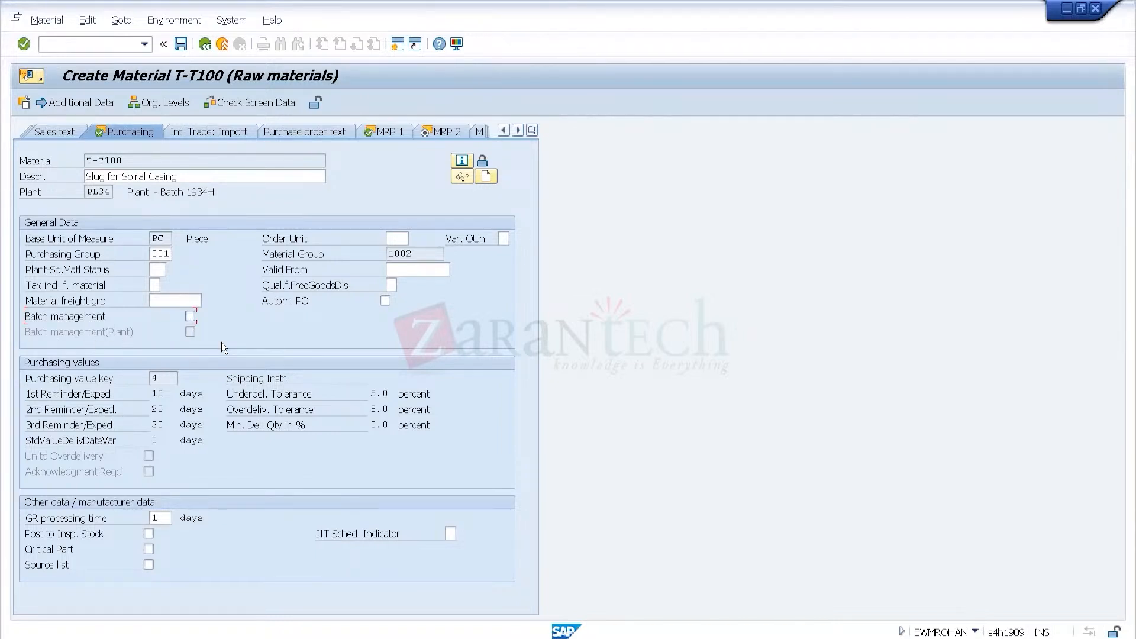
left_click(189, 330)
key("Return")
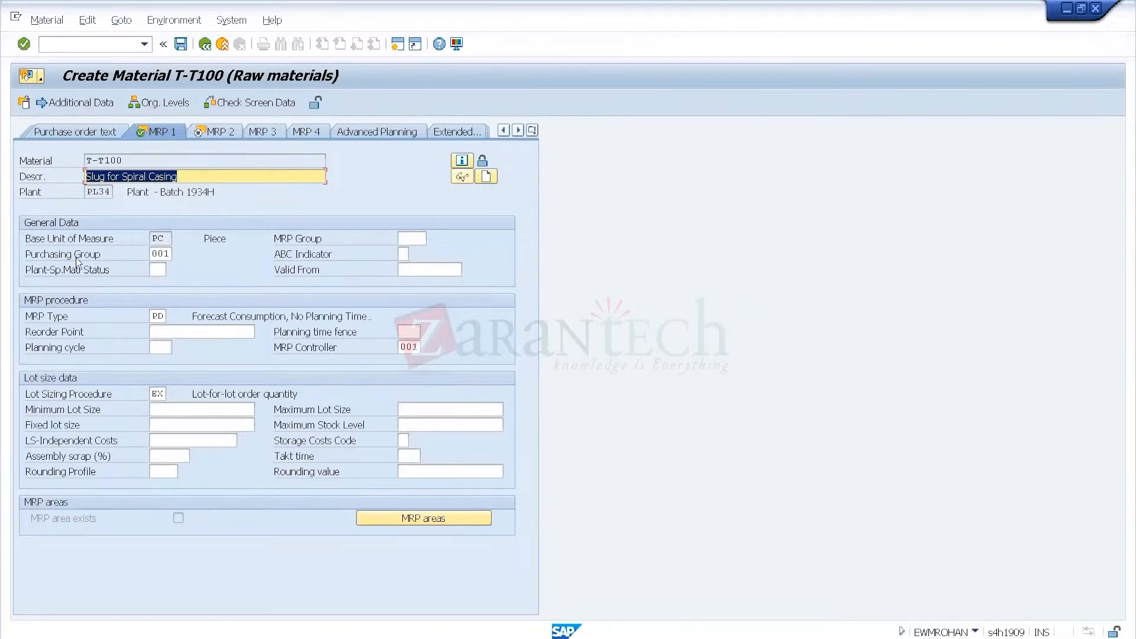
- Confirm the MRP 2 and plant data/storage views and continue to Accounting 1
left_click(210, 130)
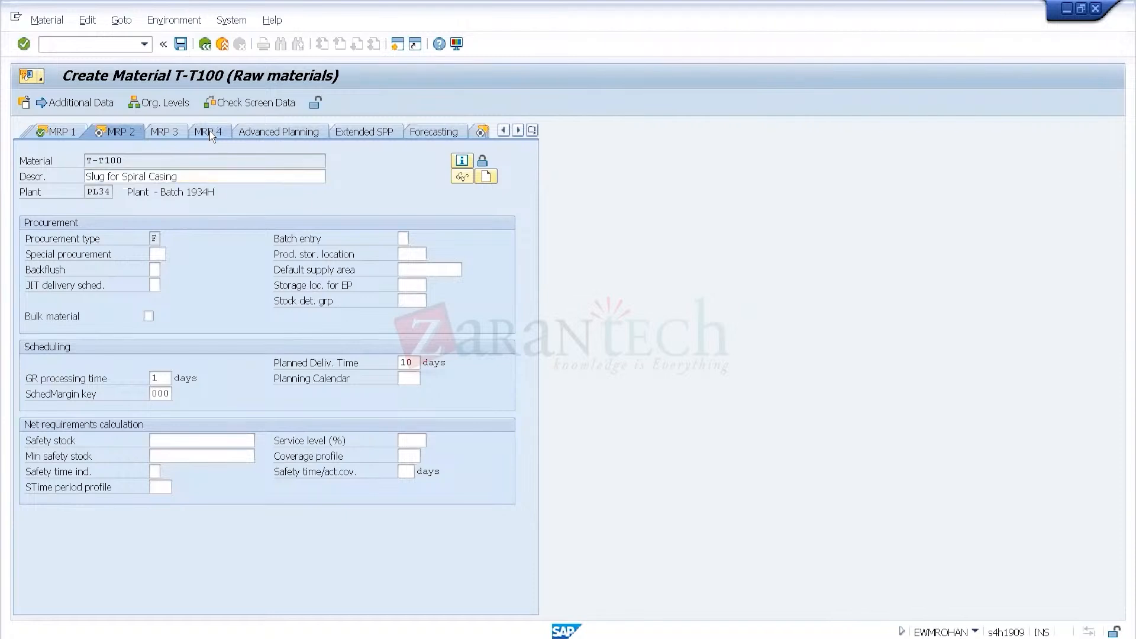
key("Return")
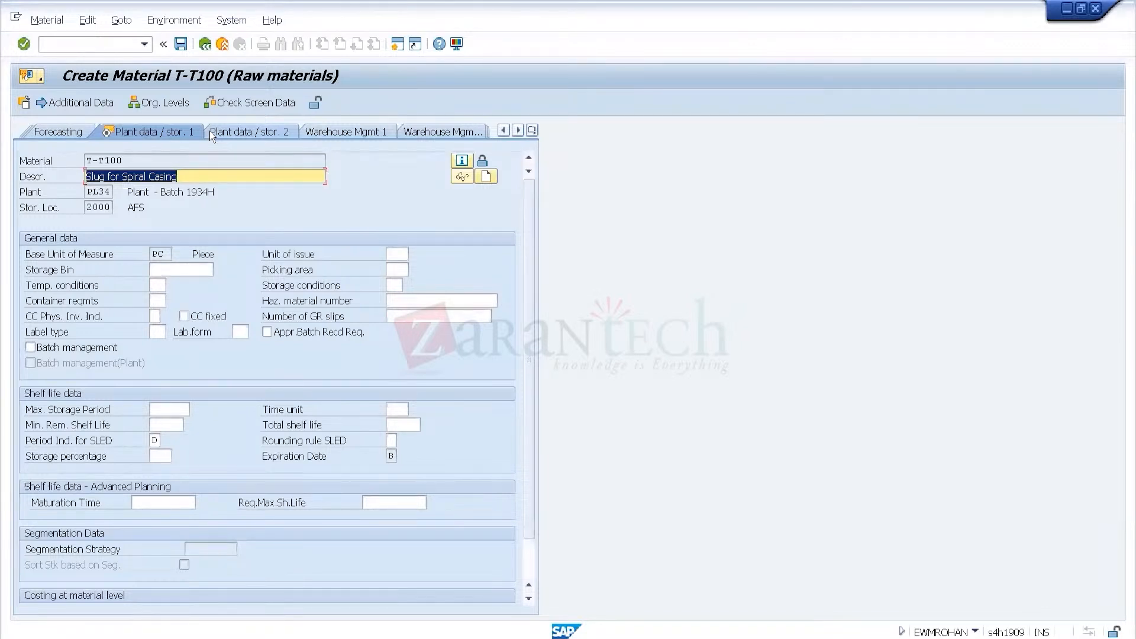
left_click(211, 131)
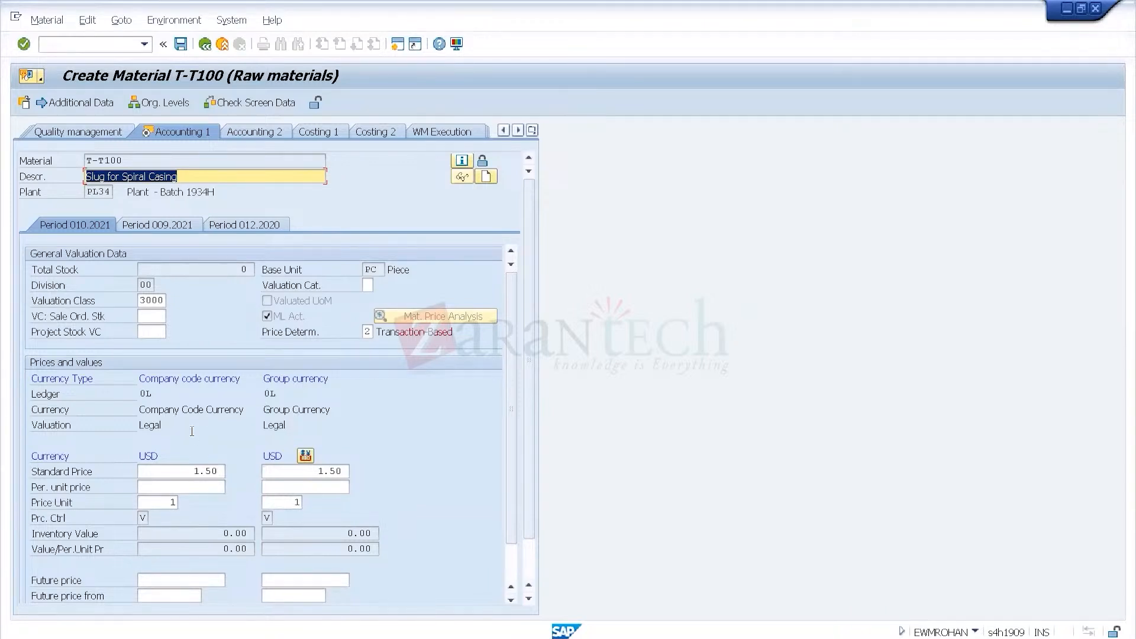
- Review the Accounting 1 valuation data, set the periodic unit price to 10 USD, and save the material
left_click(508, 565)
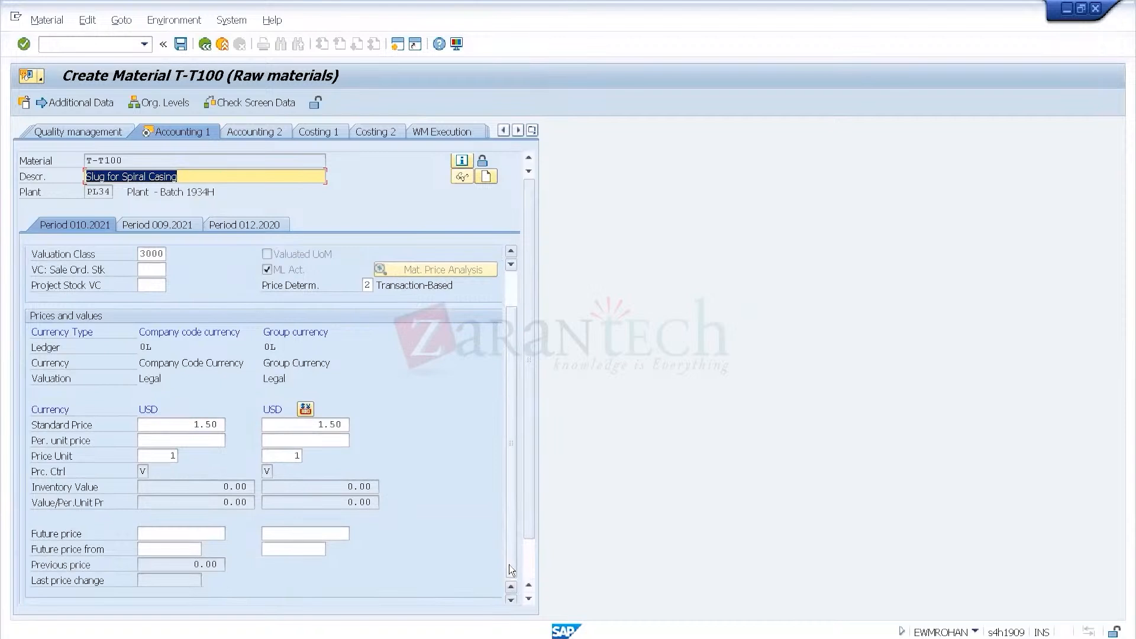
left_click(507, 285)
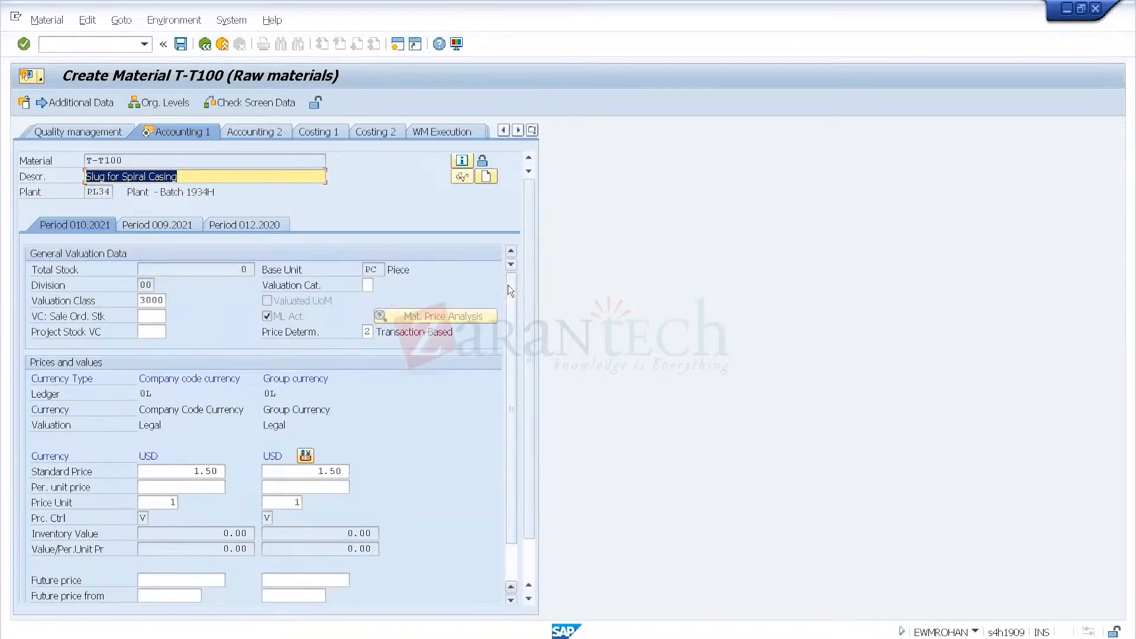
left_click_drag(508, 285, 506, 369)
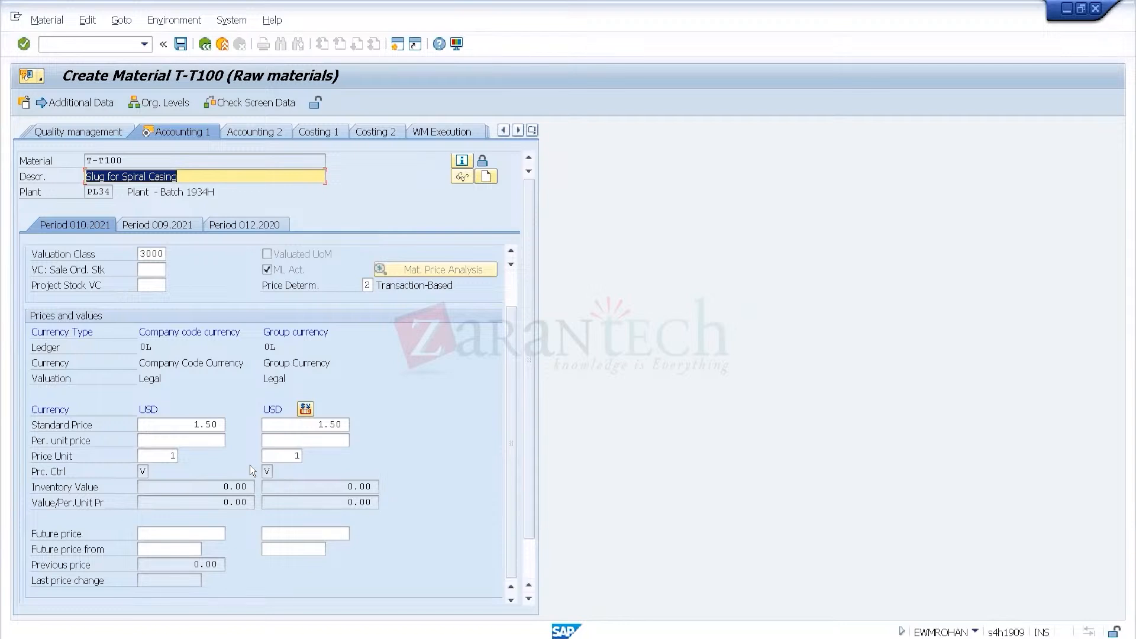
key("Return")
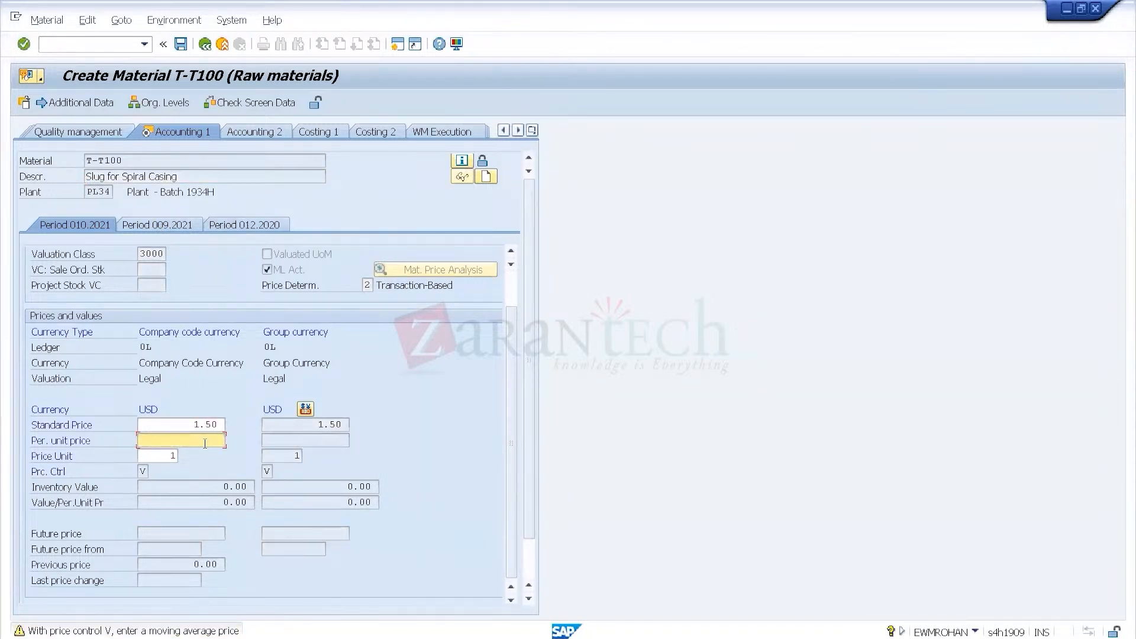
type("10")
key("Return")
type("10")
key("Return")
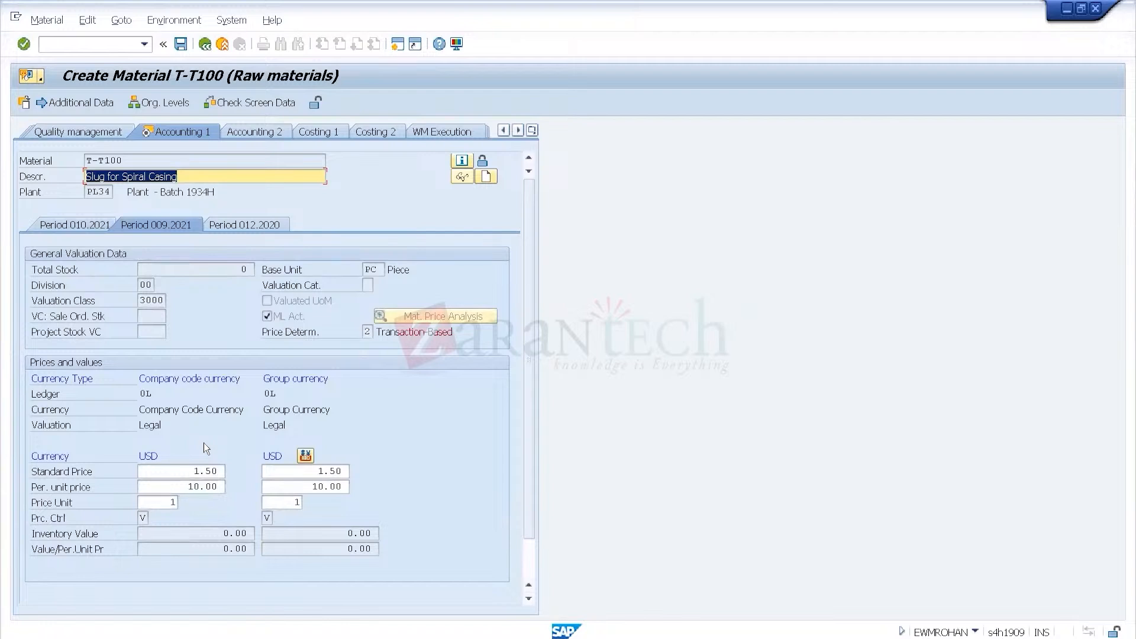
left_click(180, 45)
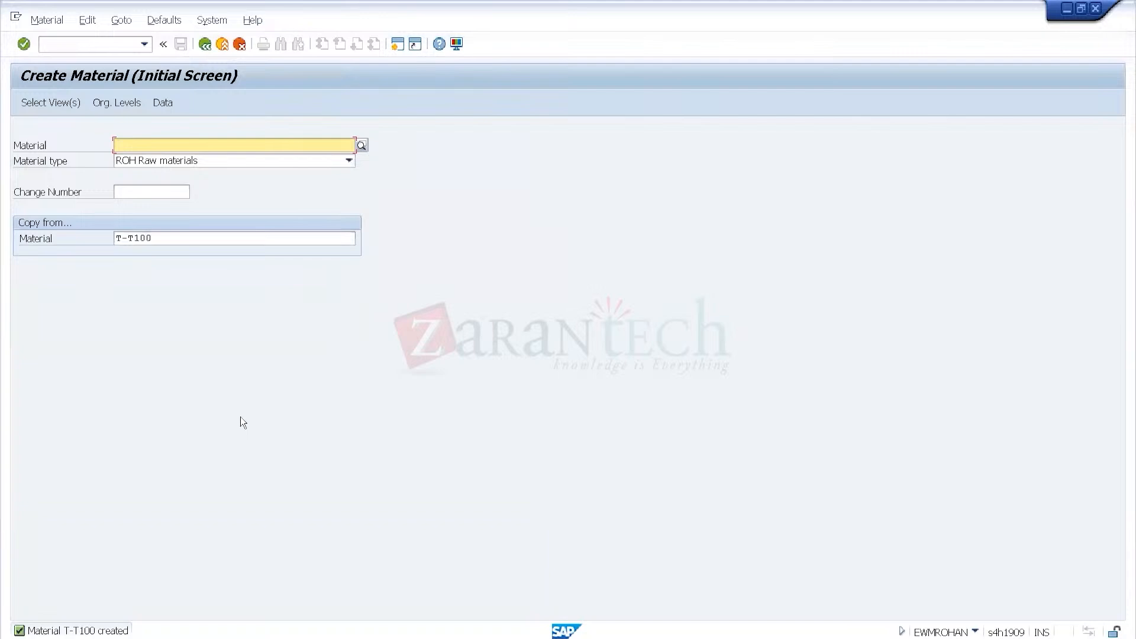
- Switch to immediate change of material T-T100 and open its view selection
left_click(53, 24)
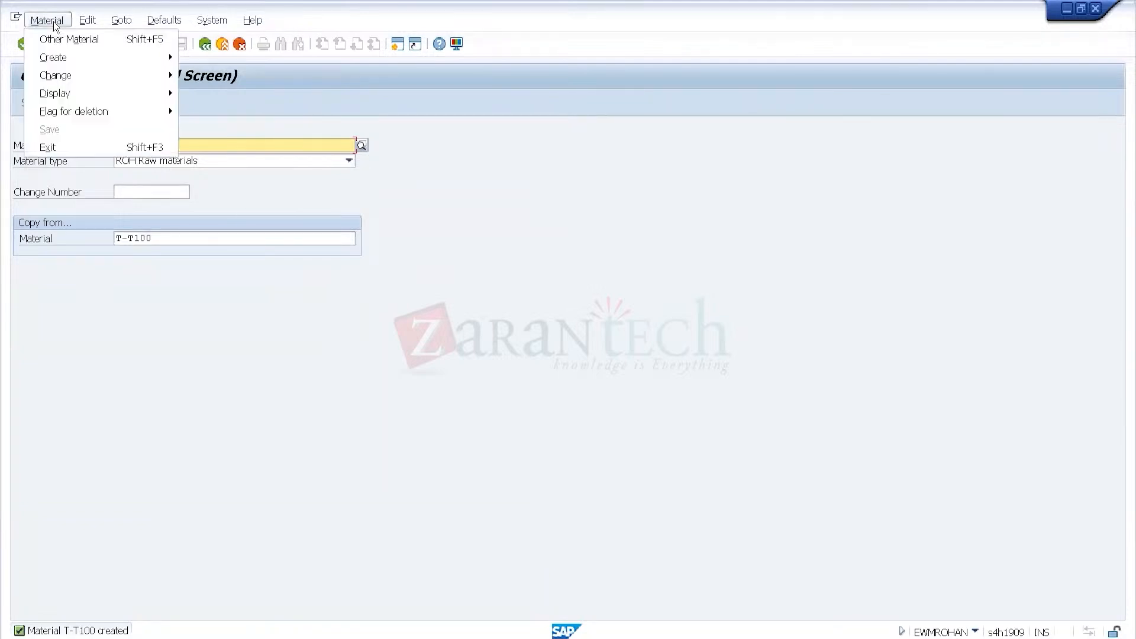
mouse_move(67, 78)
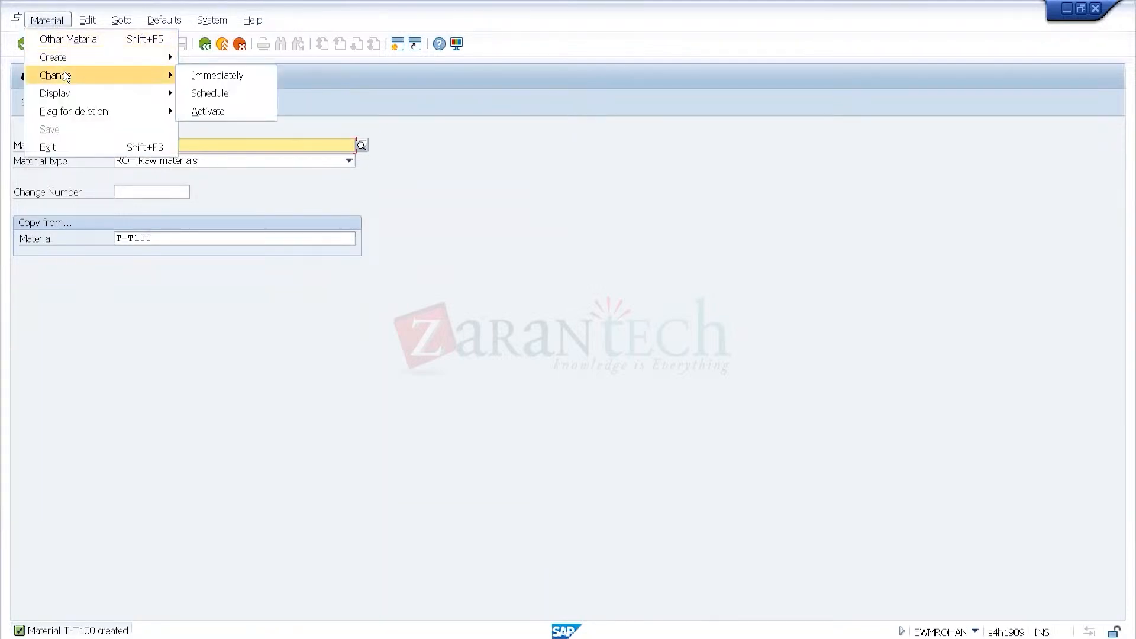
left_click(253, 74)
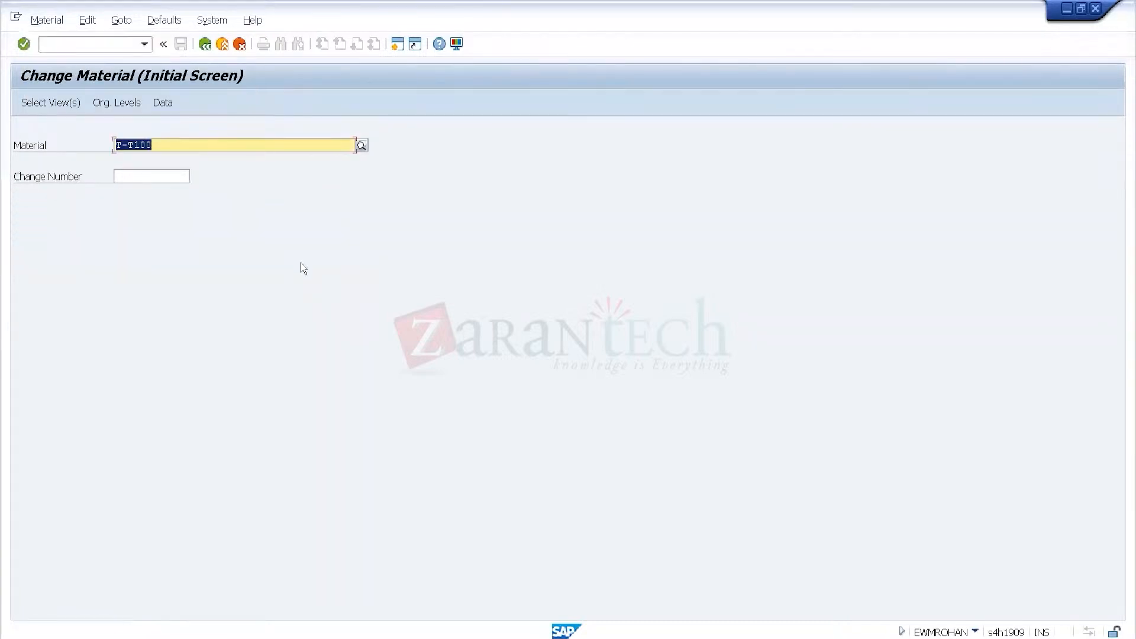
key("Return")
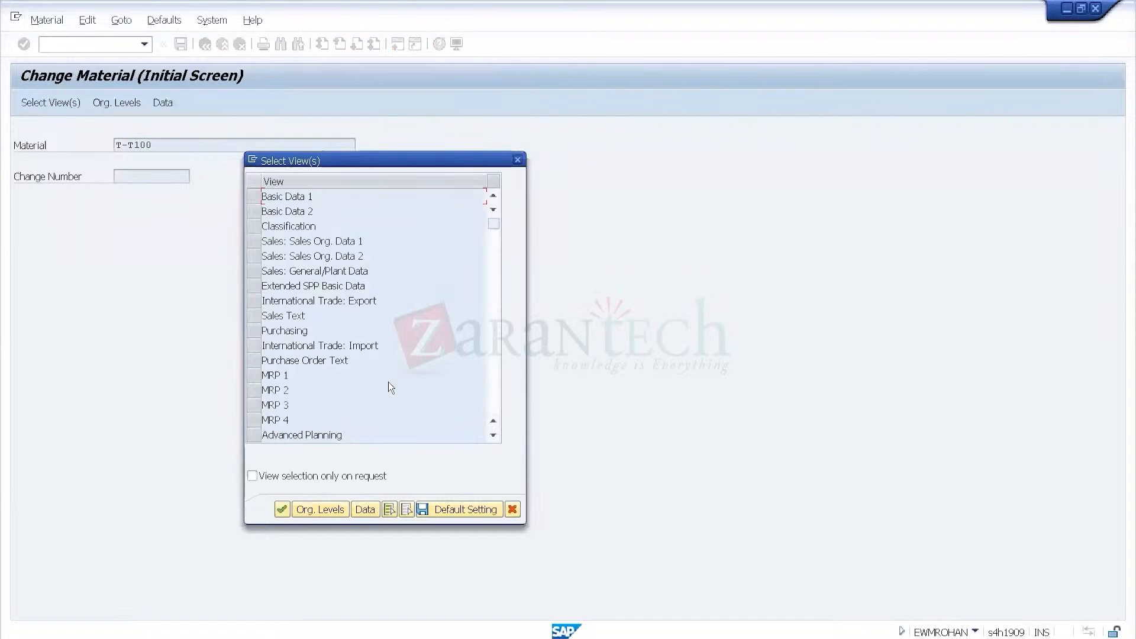
- Select the WM Execution and WM Packaging views and open them for material T-T100
left_click(489, 403)
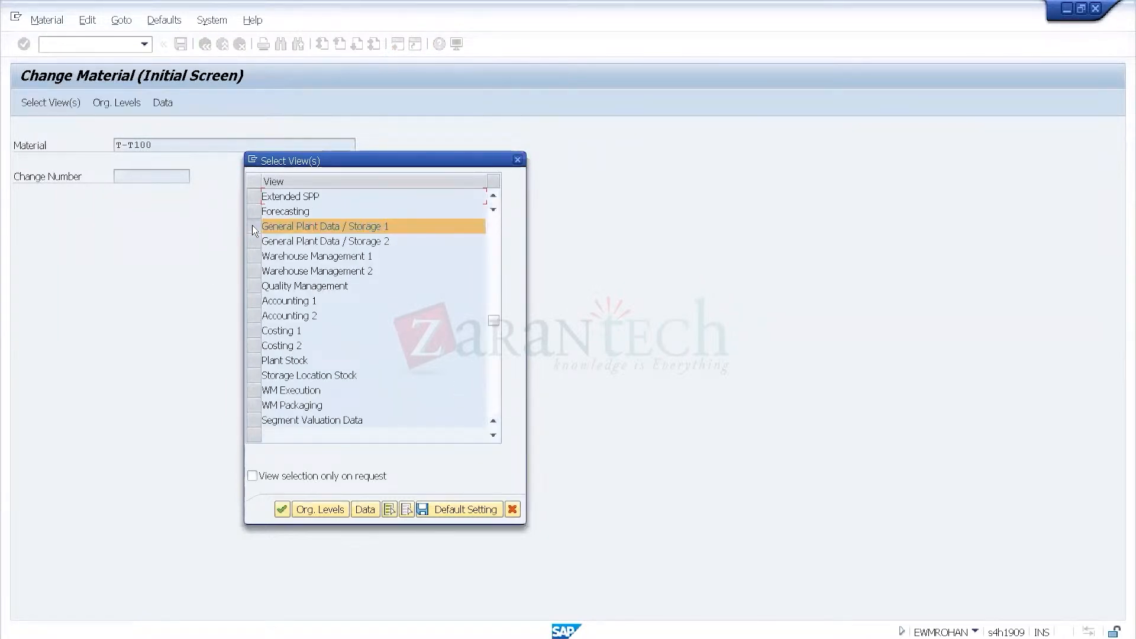
left_click(253, 390)
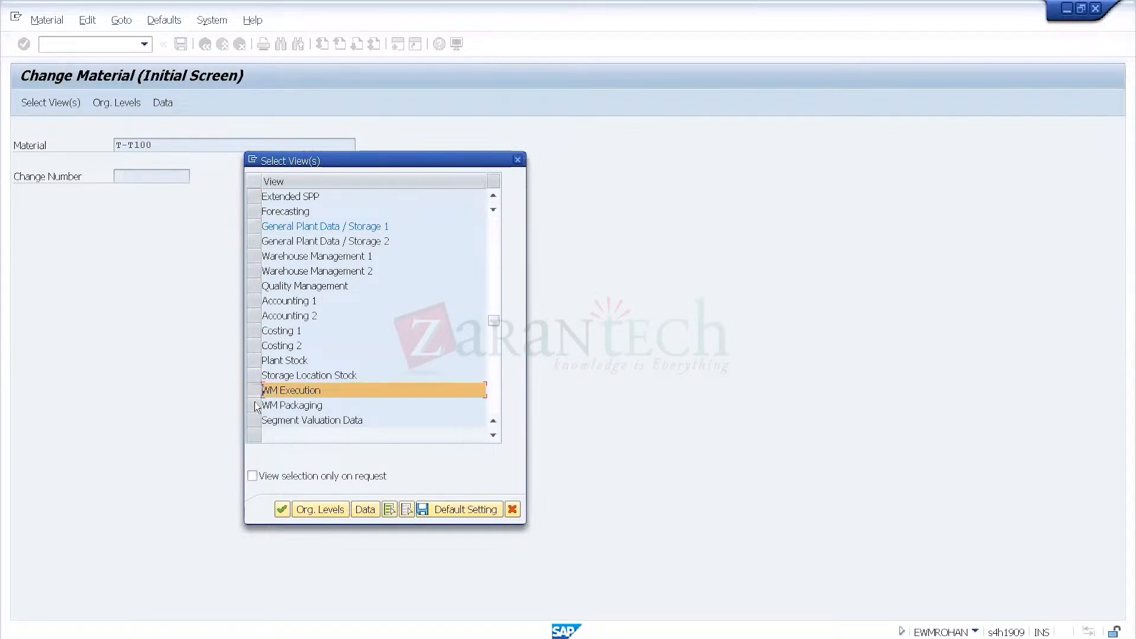
left_click(255, 405)
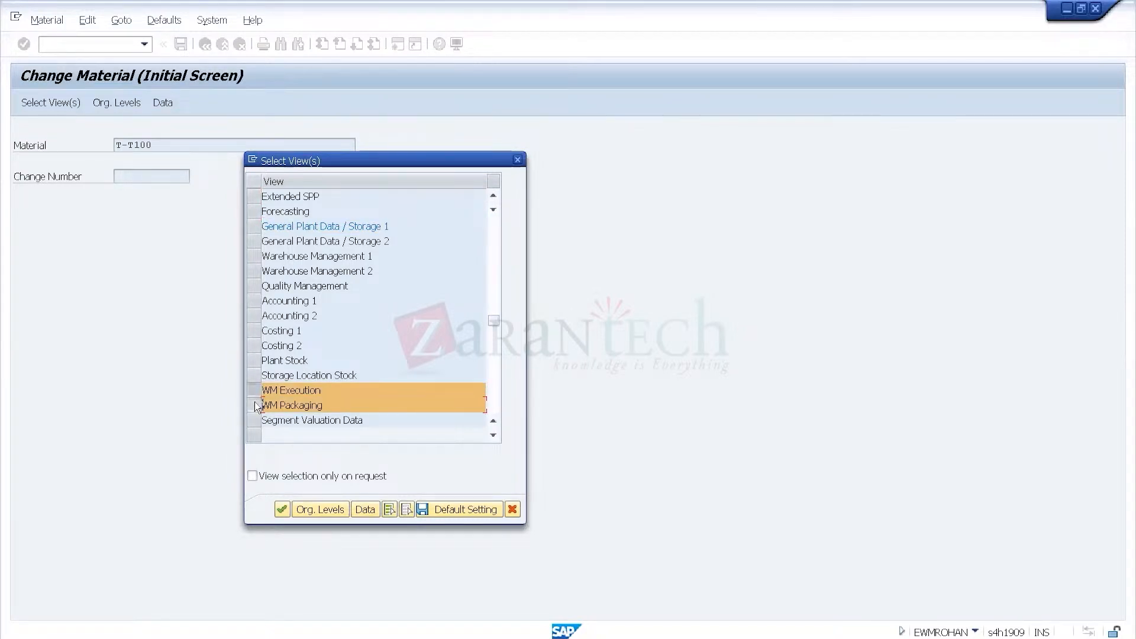
key("Return")
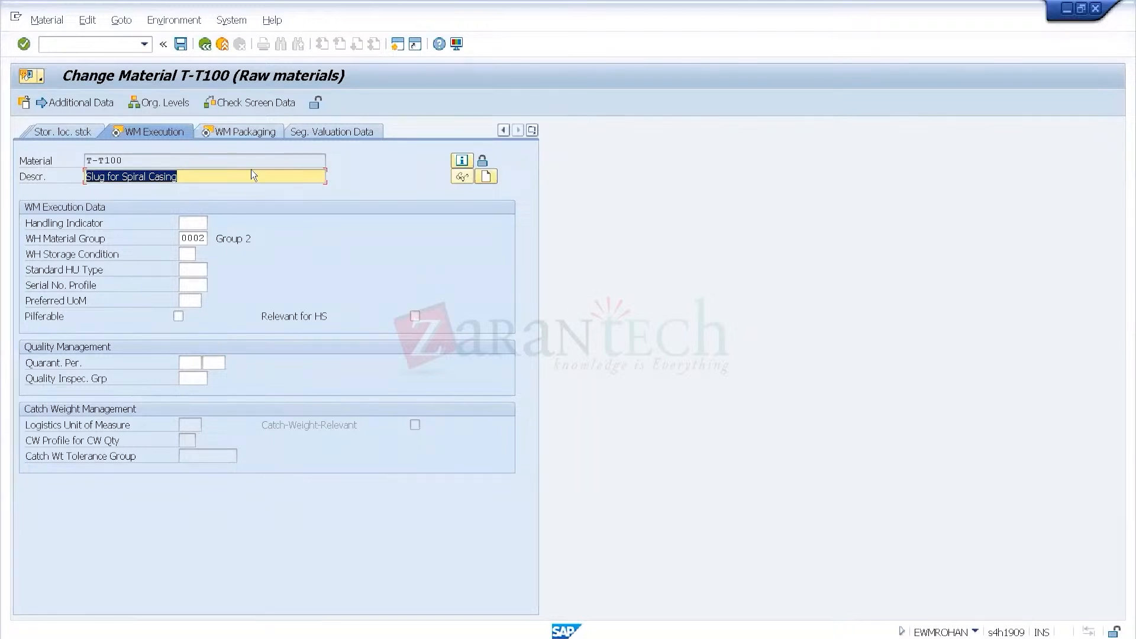
- Look through the possible values for Handling Indicator and WH Material Group in the WM Execution view of T-T100
left_click(247, 133)
left_click(94, 133)
left_click(201, 223)
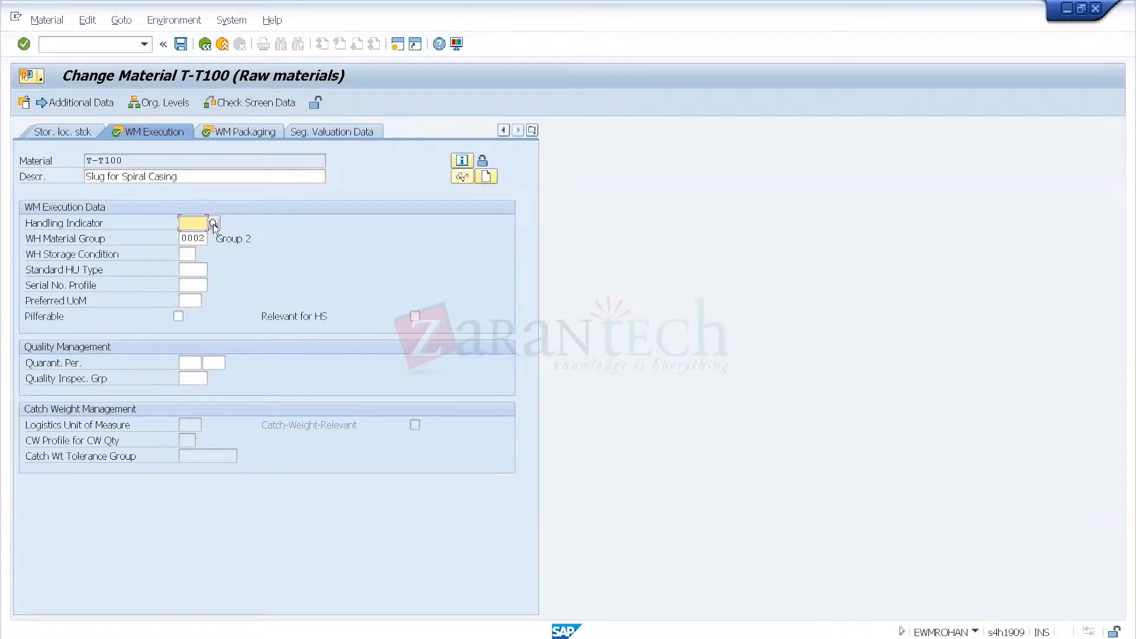
left_click(213, 223)
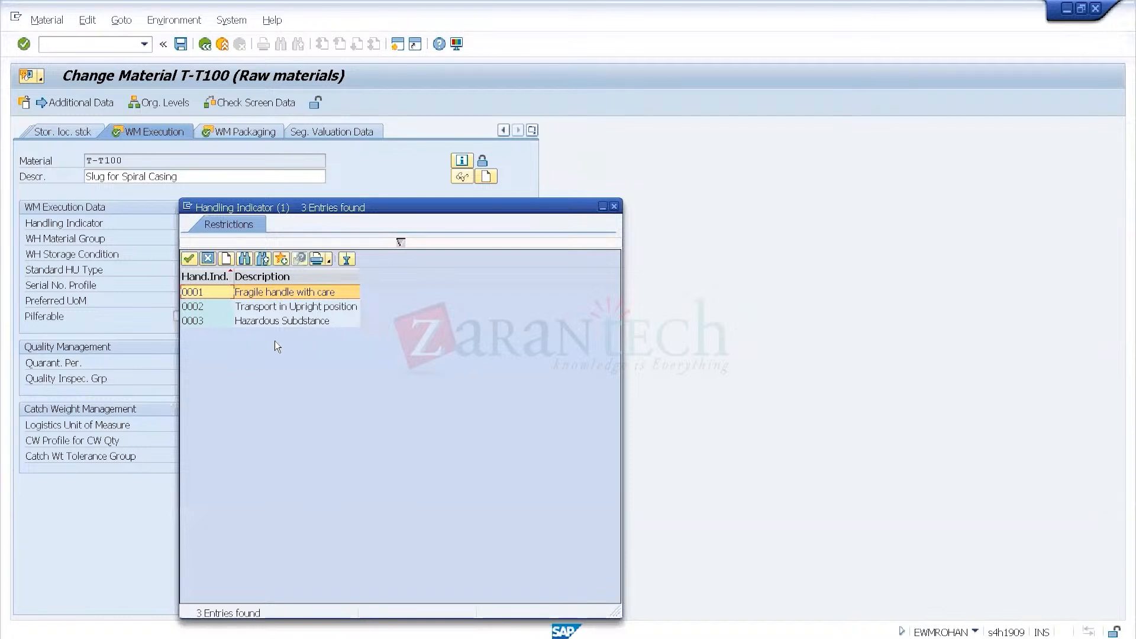
left_click(615, 206)
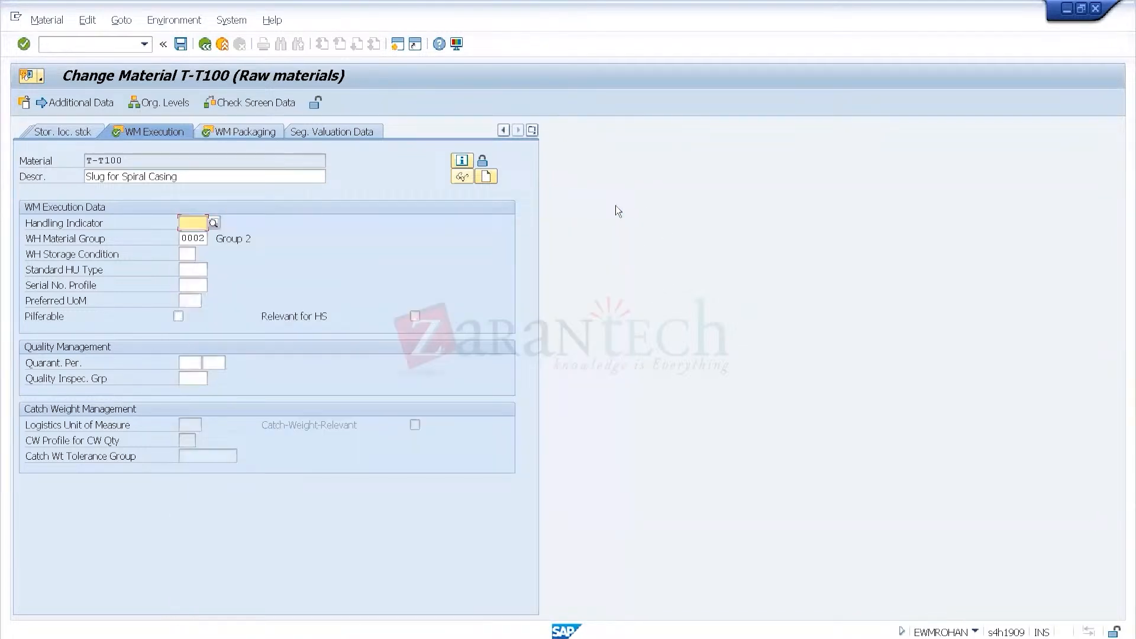
left_click(204, 237)
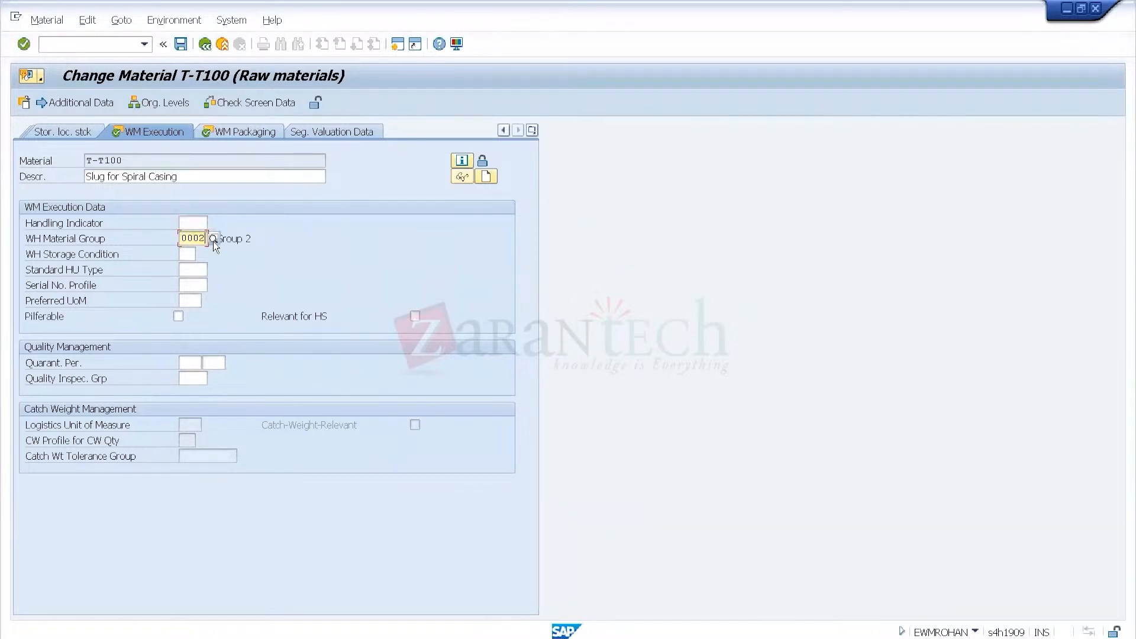
left_click(213, 239)
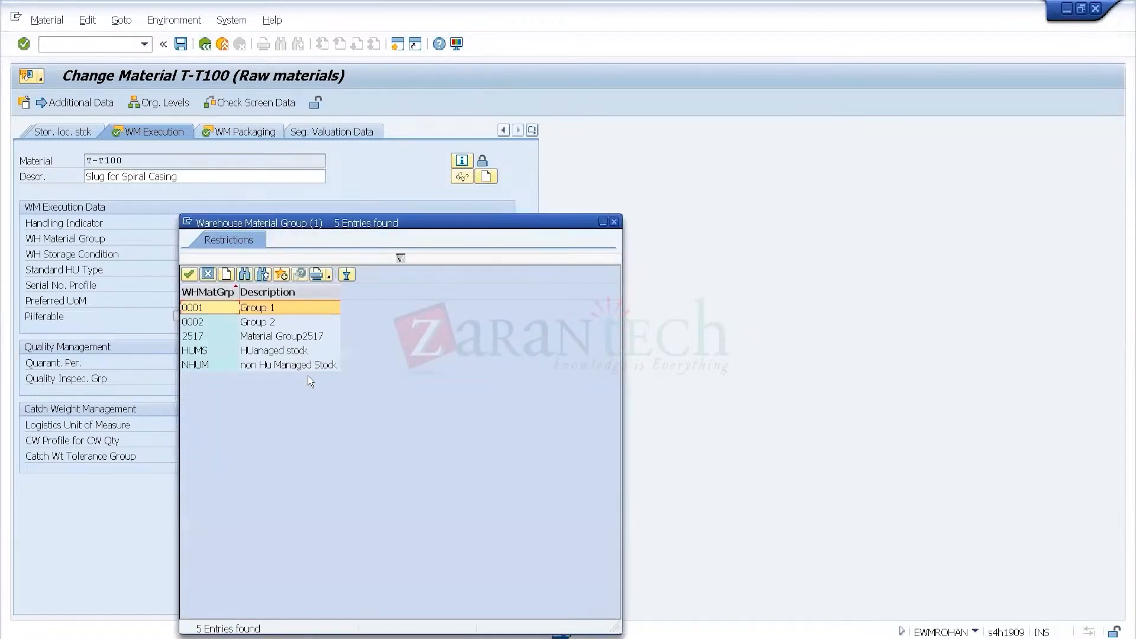
left_click(612, 222)
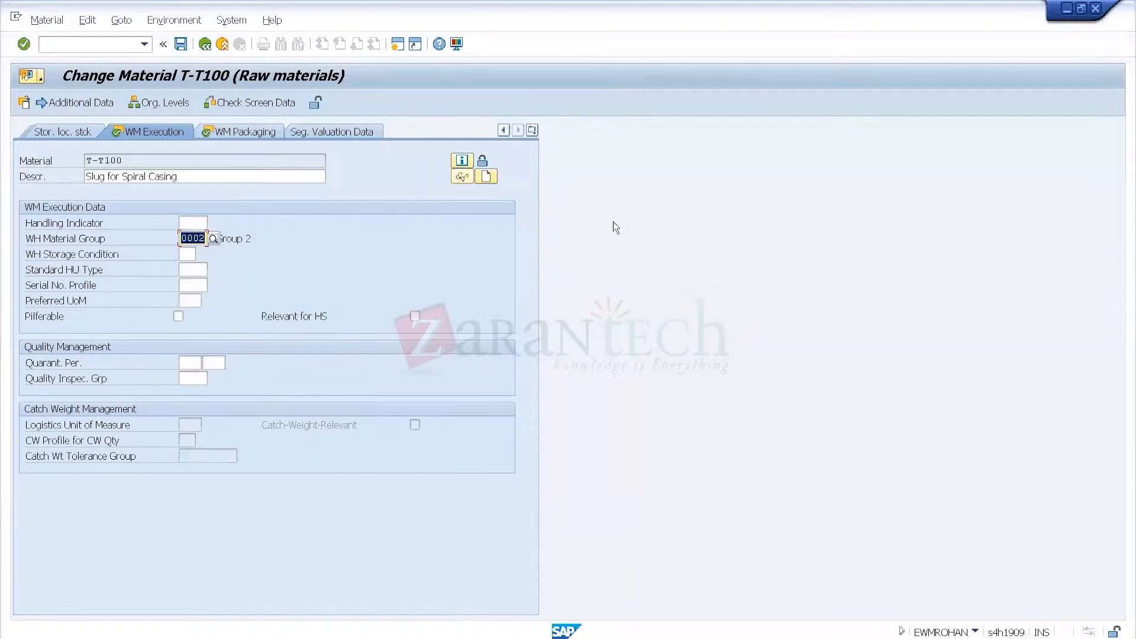
- Examine the remaining WM Execution fields, from WH Storage Condition and Standard HU Type to Quality Inspec. Grp and Logistics Unit of Measure
left_click(184, 254)
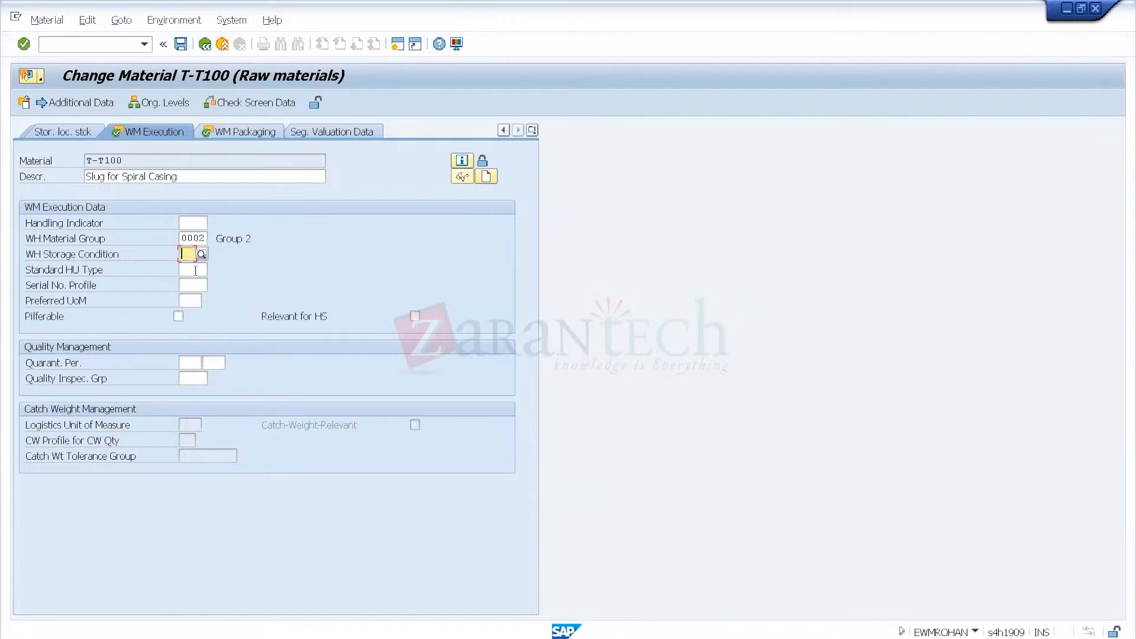
left_click(195, 271)
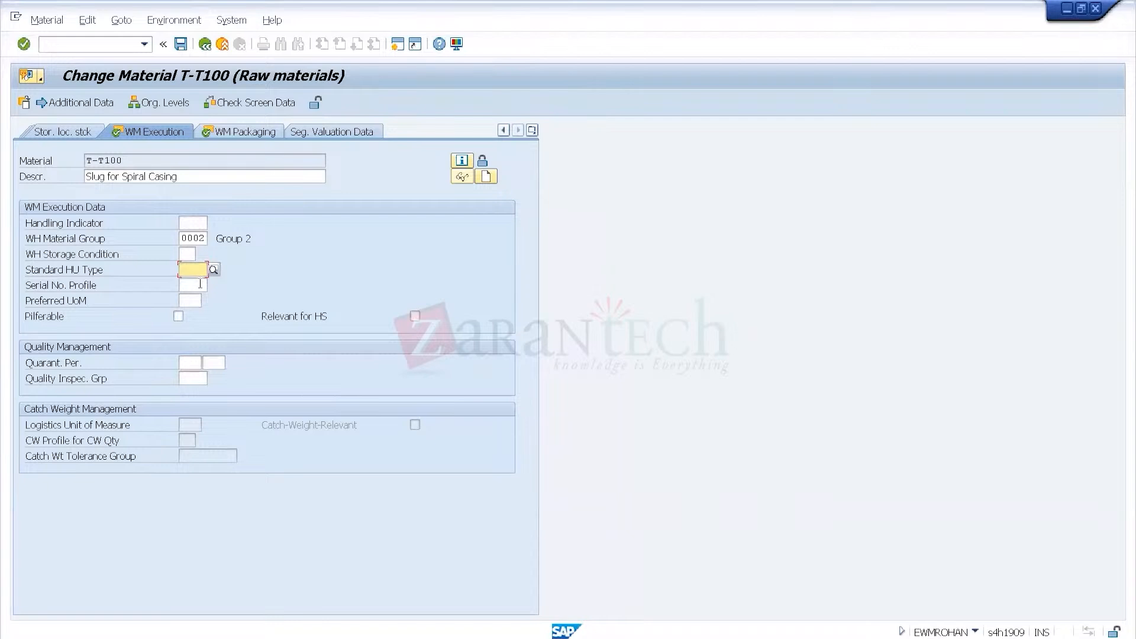
left_click(200, 284)
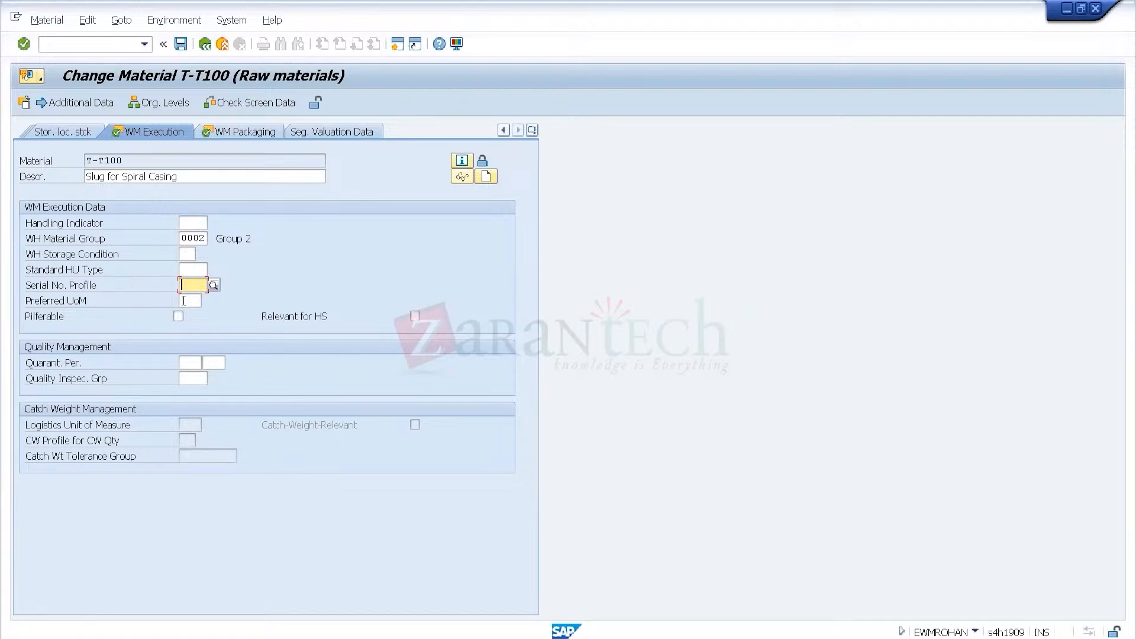
left_click(183, 301)
left_click(415, 317)
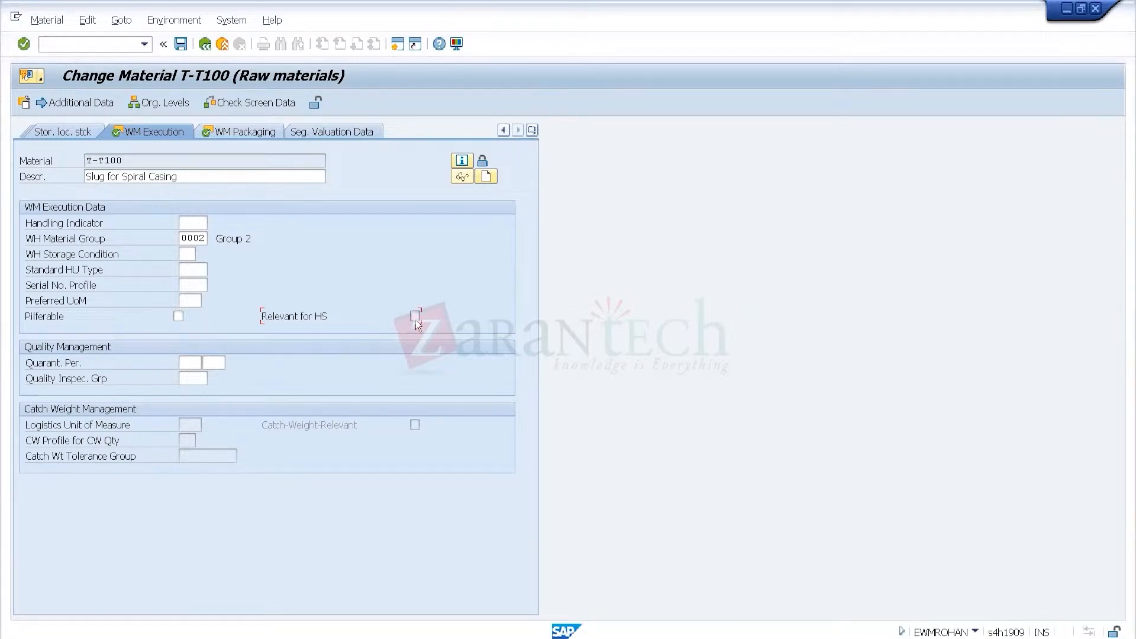
left_click(195, 376)
left_click(198, 426)
- Examine the WM Packaging view's handling unit, capacity and packaging dimension fields, and read the help for Varb. Tare Weight
left_click(226, 134)
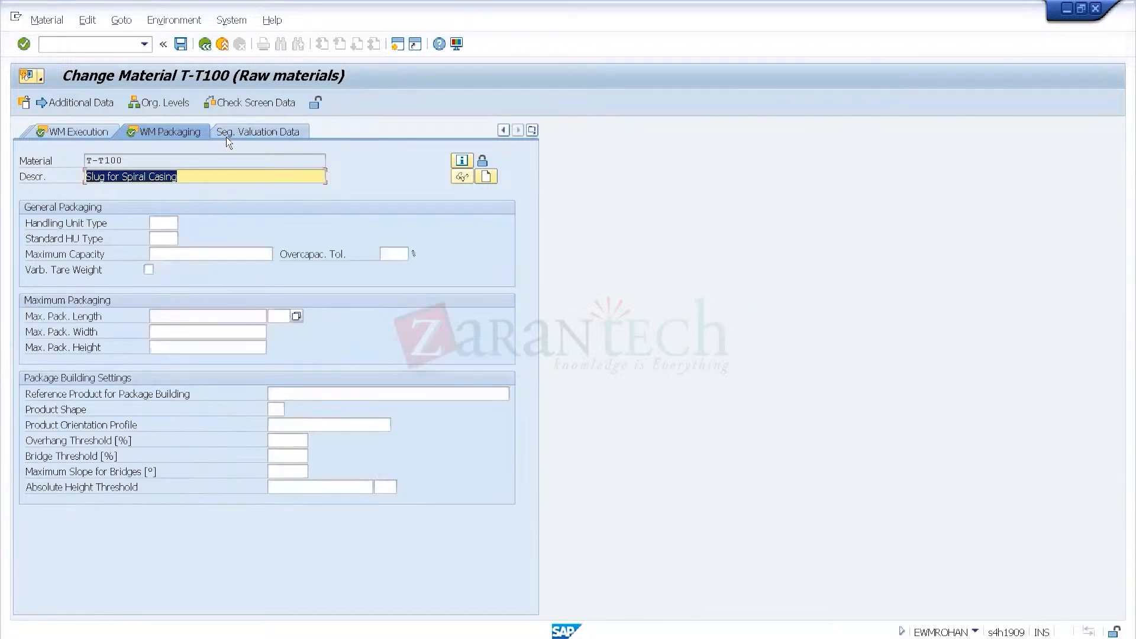
left_click(97, 129)
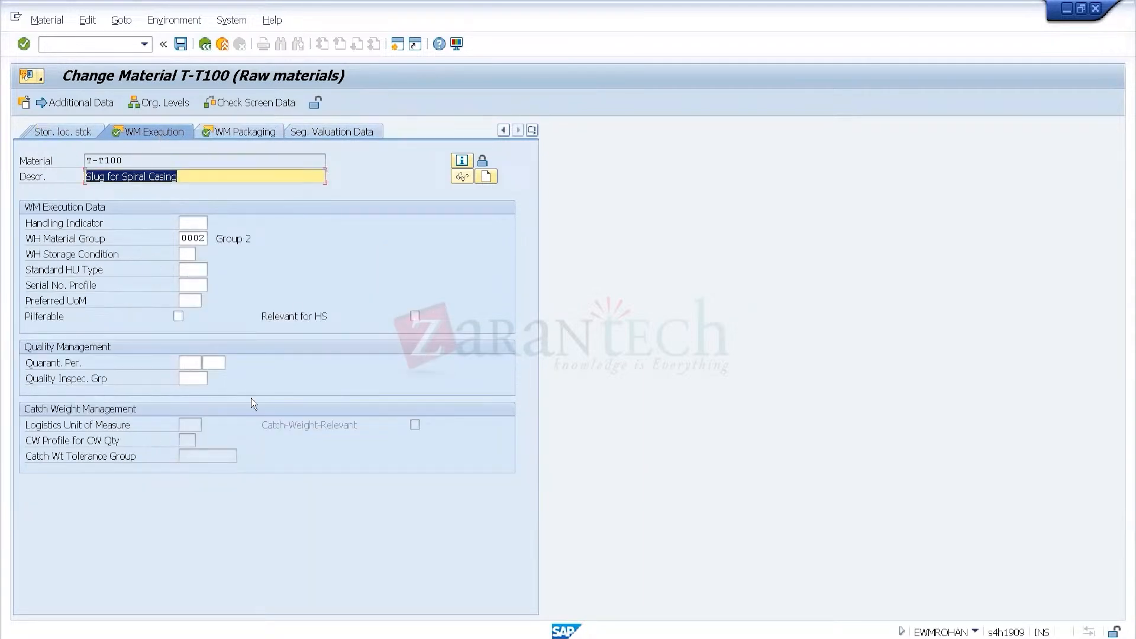
left_click(219, 133)
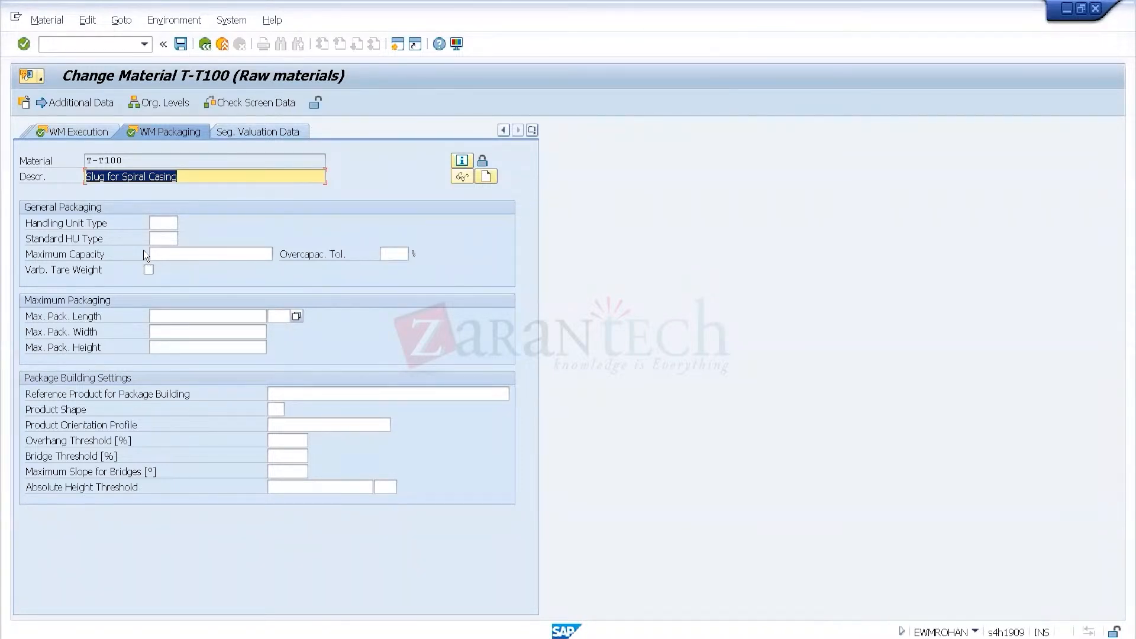
left_click(162, 222)
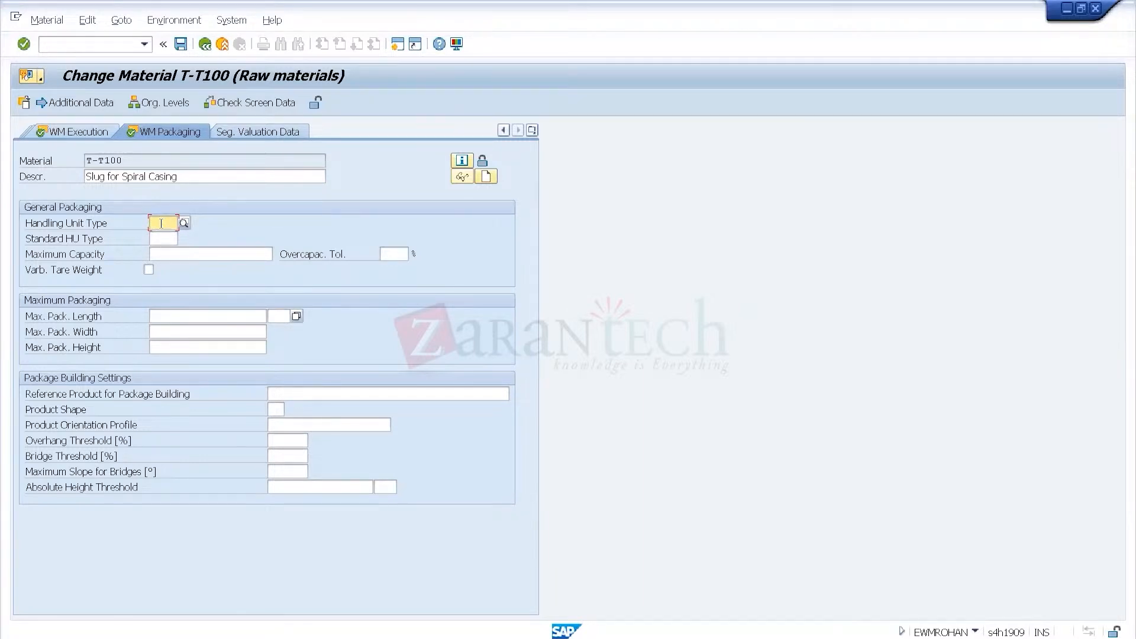
left_click(174, 252)
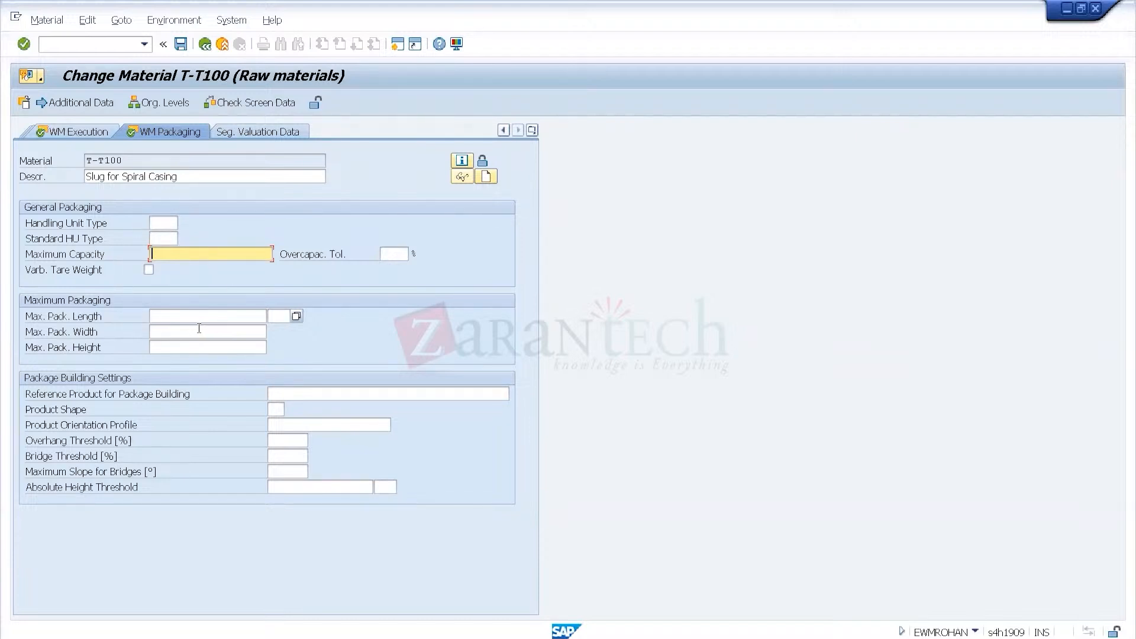
left_click(205, 322)
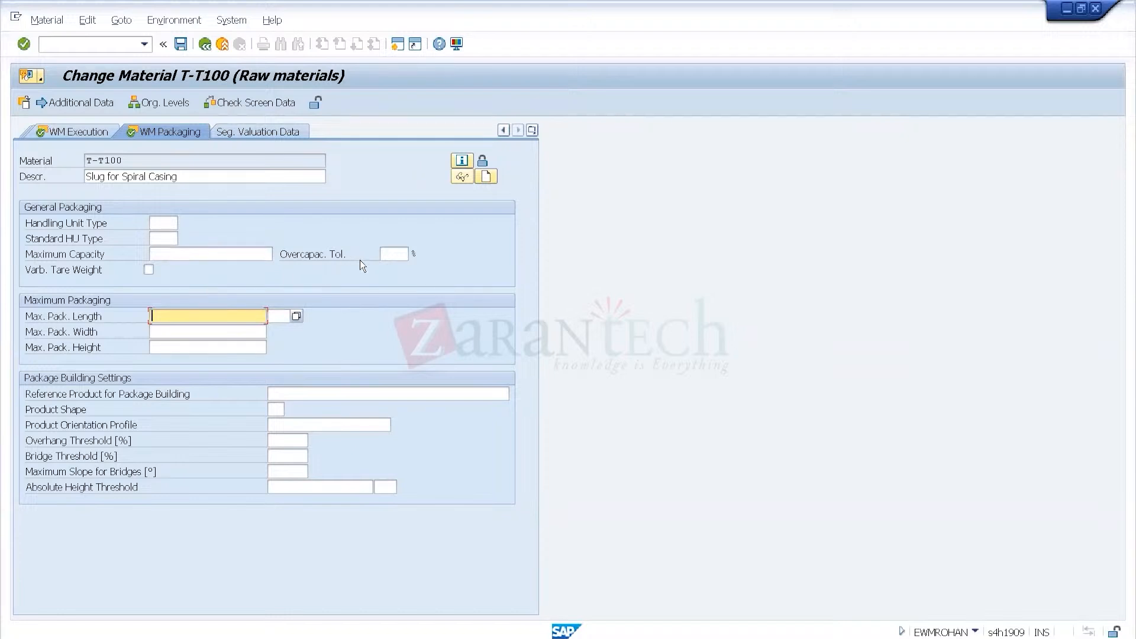
left_click(147, 270)
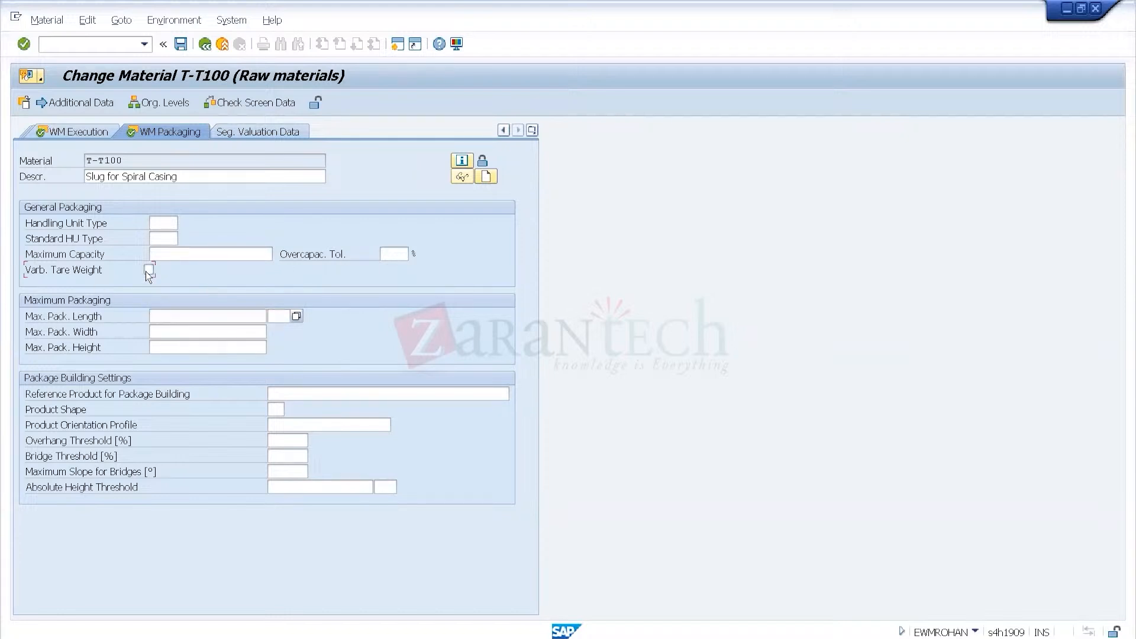
key("F1")
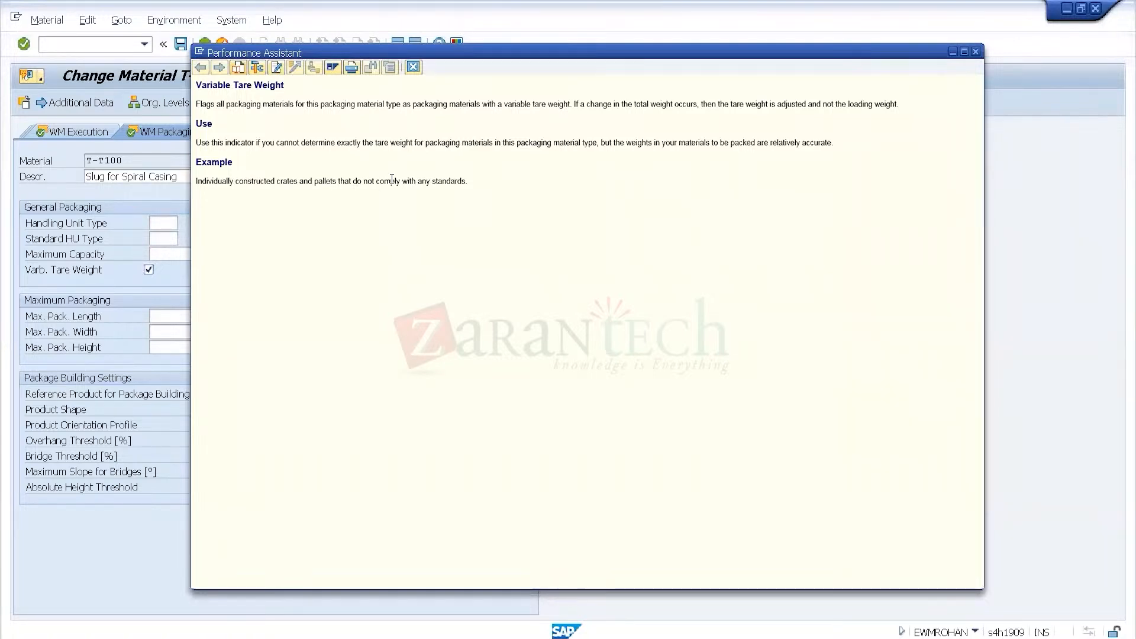
left_click(416, 67)
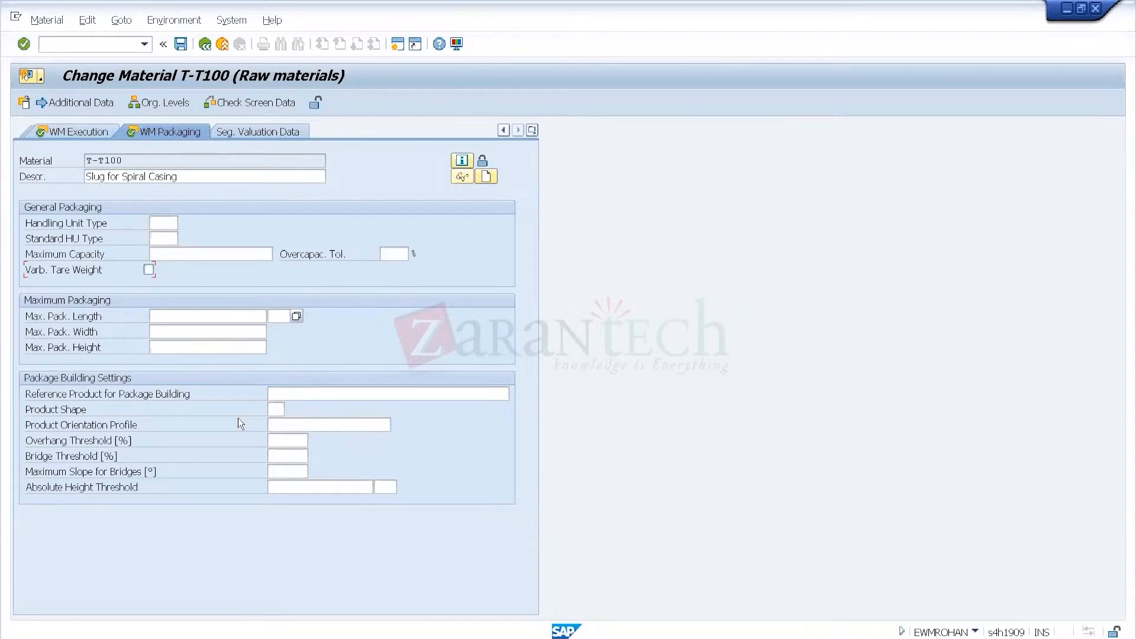
- Save material T-T100 and open the warehouse product maintenance transaction /n/scwm/mat1
left_click(180, 45)
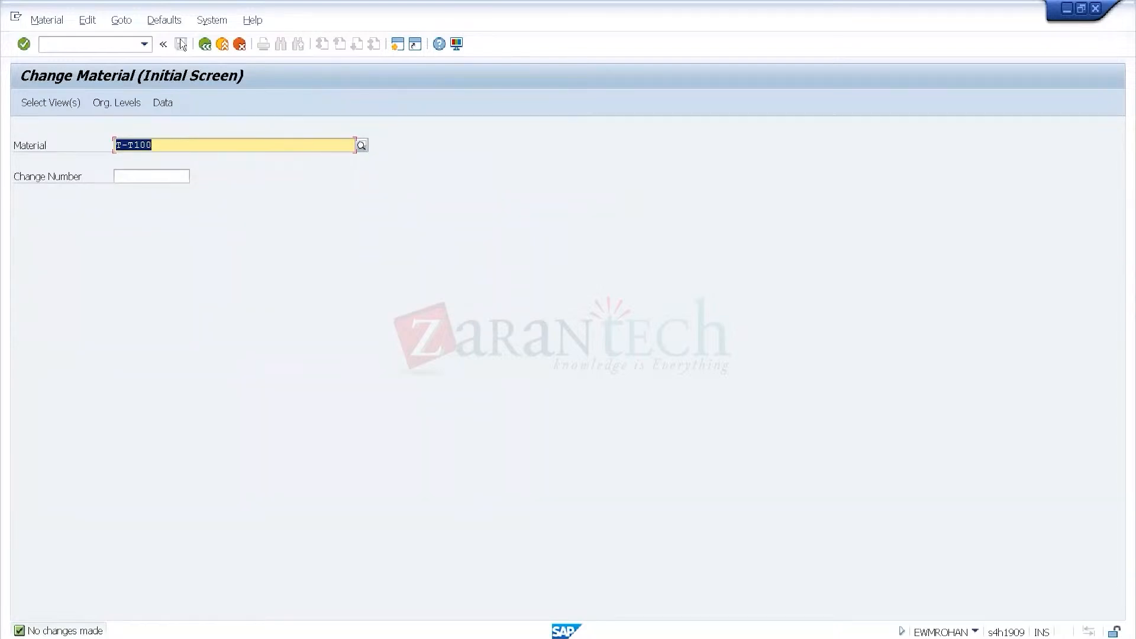
left_click(78, 46)
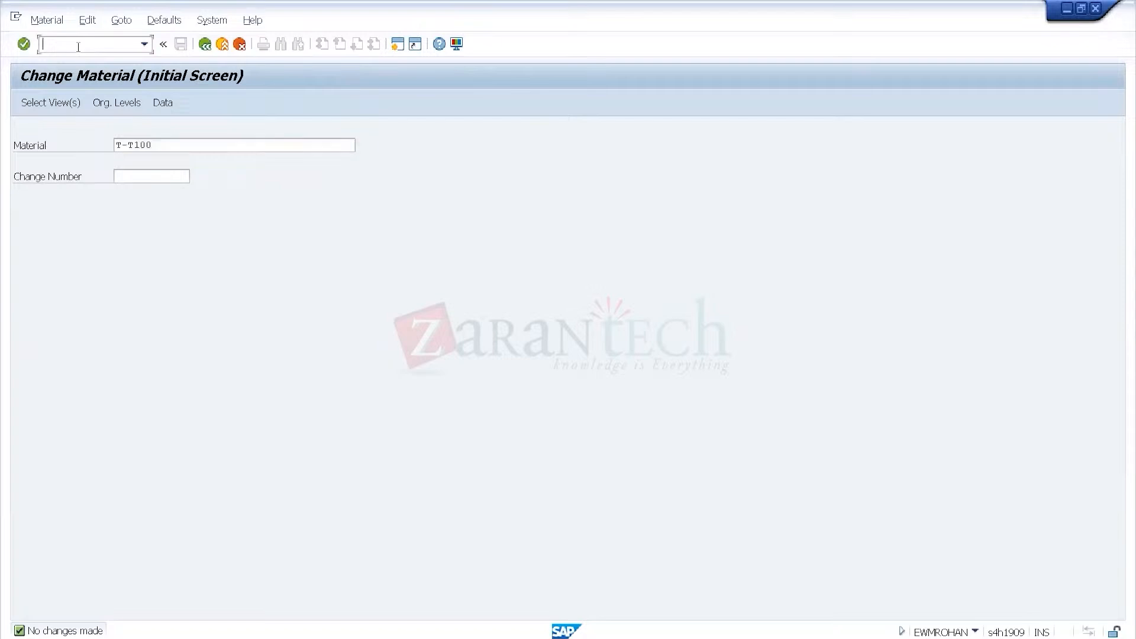
type("/n/scwm/mat1")
key("Return")
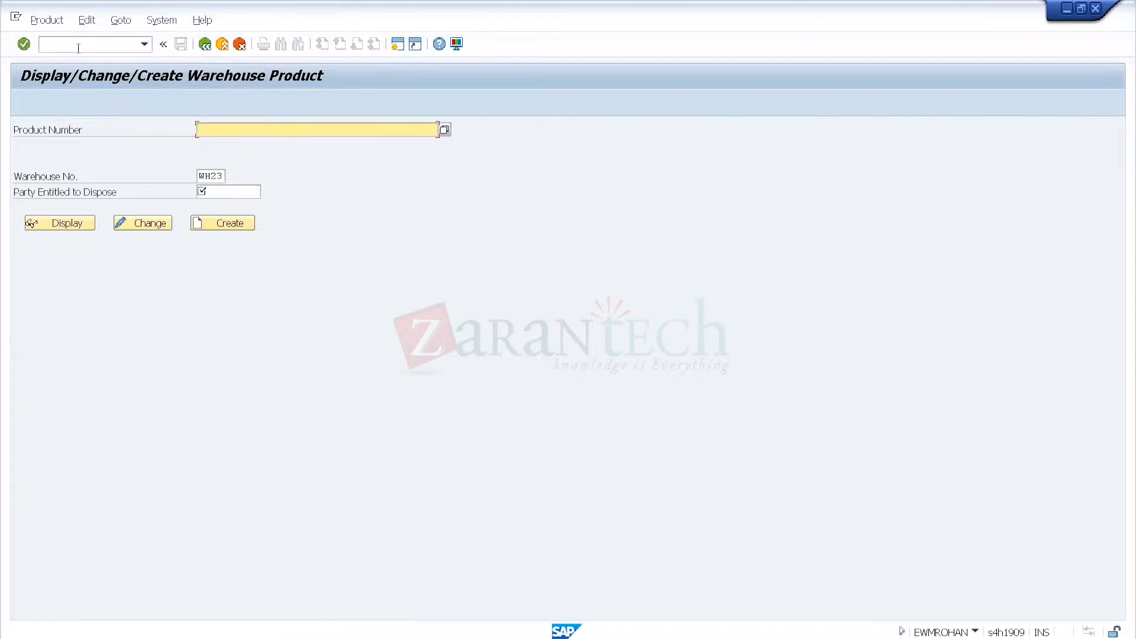
- Show the transaction code in the status bar and try to create warehouse product T-T100 for warehouse WH23
left_click(976, 632)
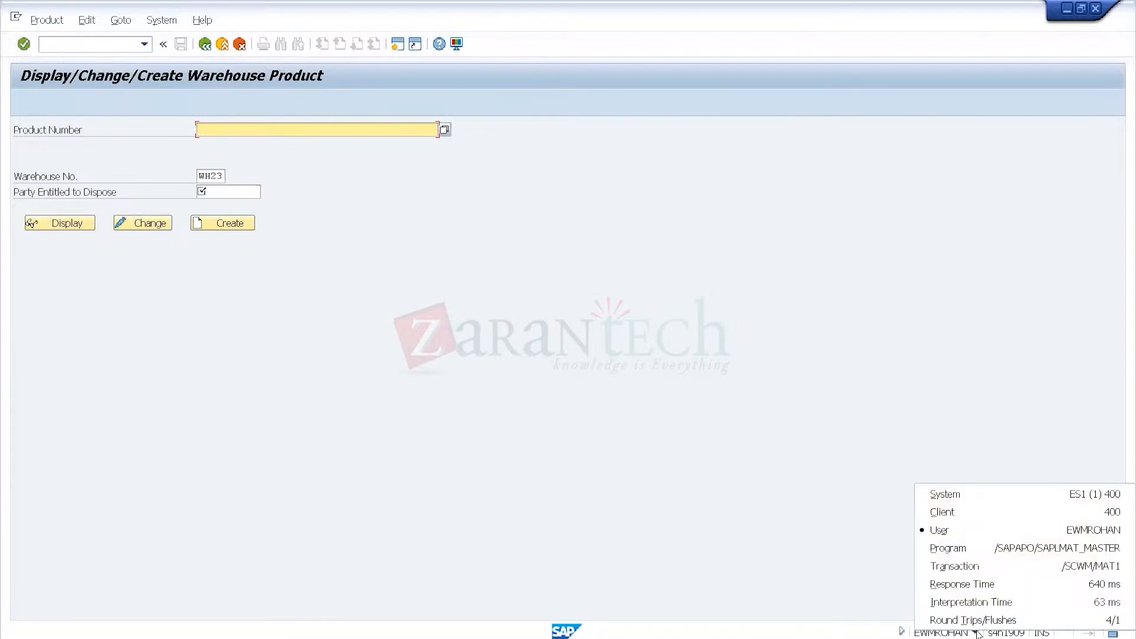
left_click(1024, 562)
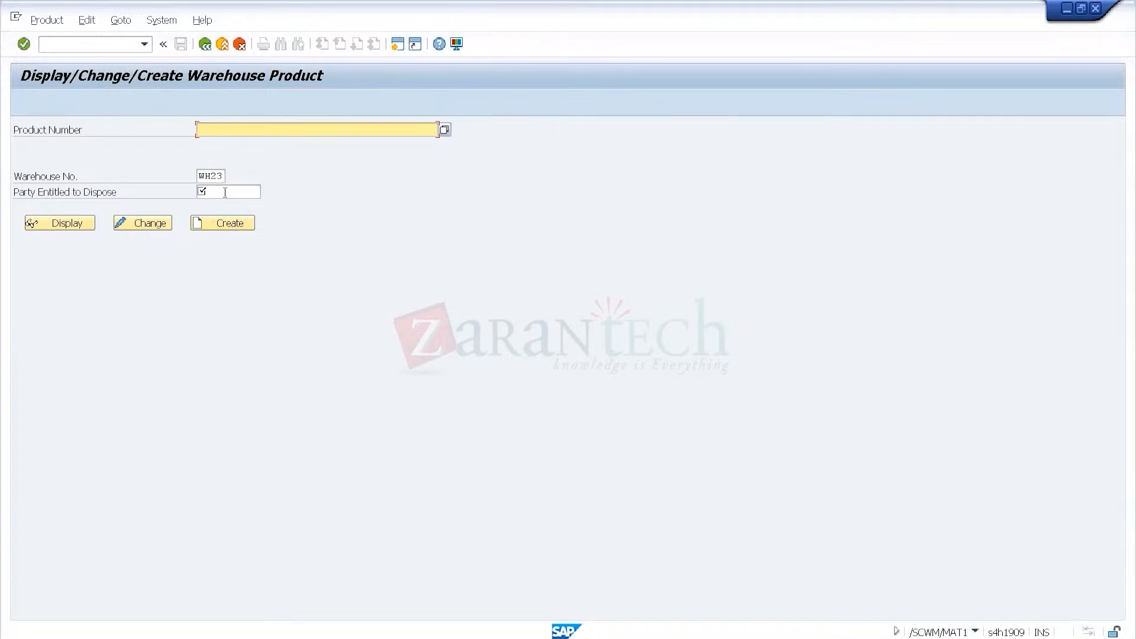
left_click(225, 192)
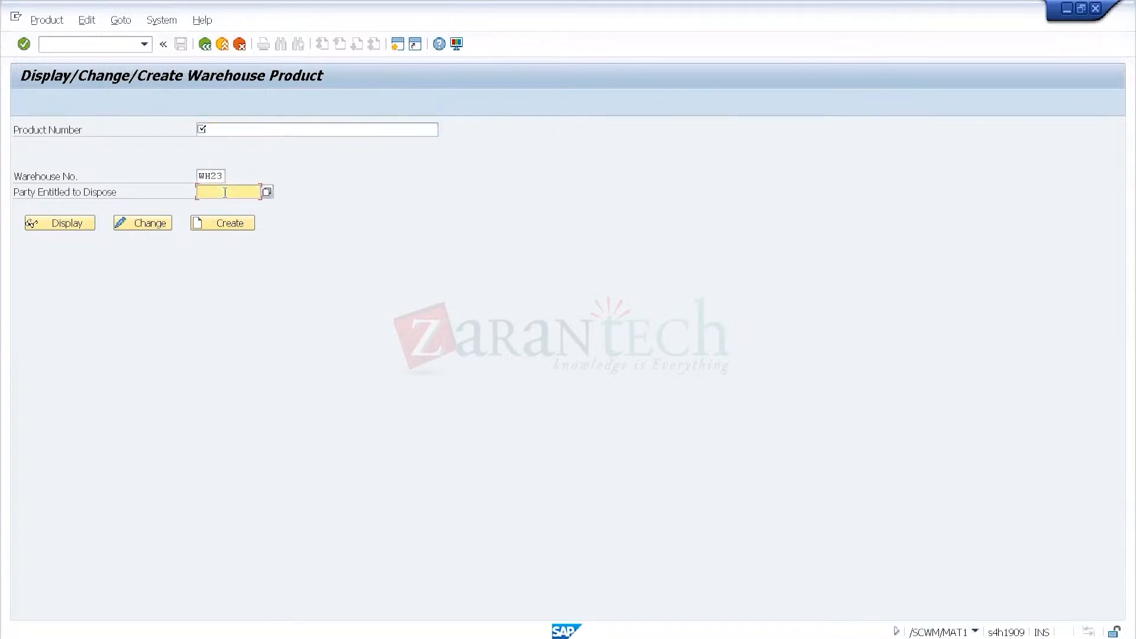
left_click(218, 129)
type("T-T100")
key("Tab")
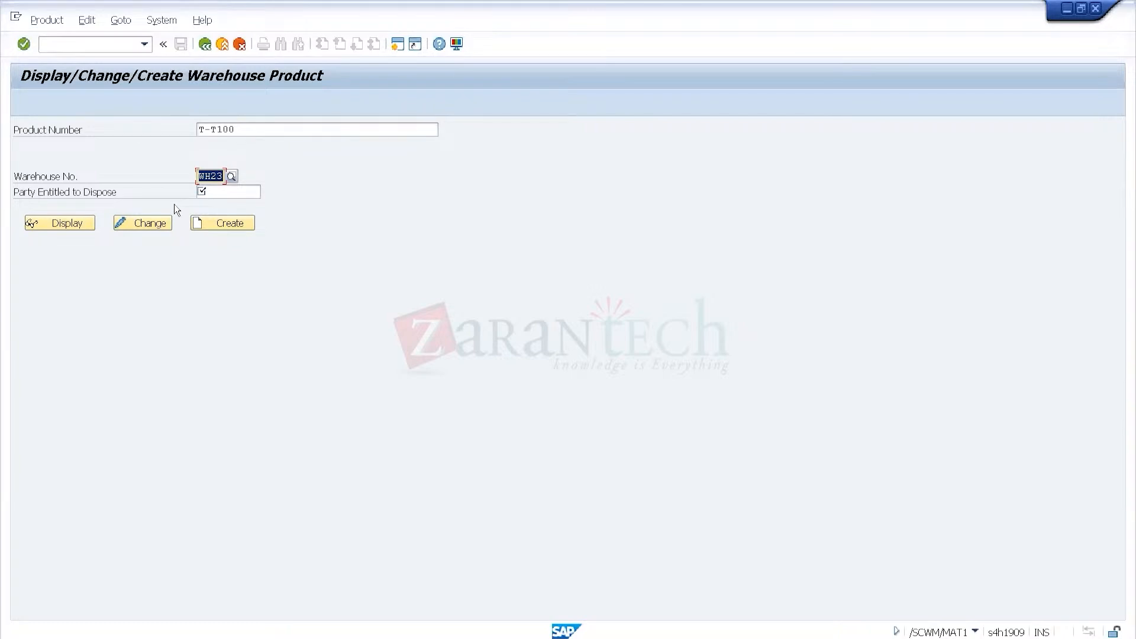
left_click(231, 220)
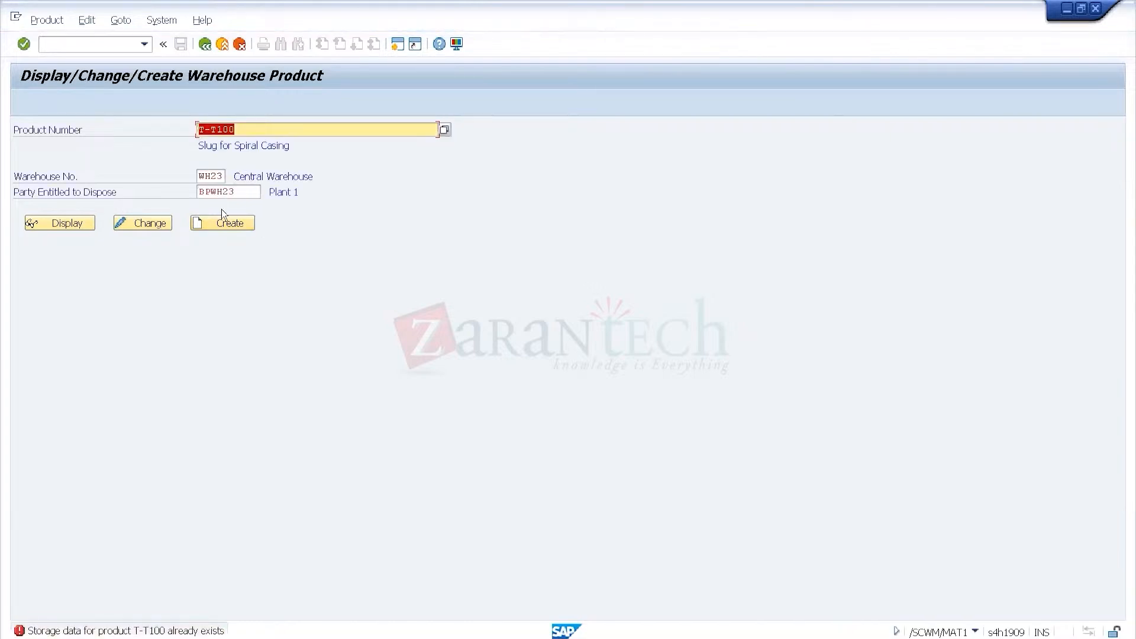
- Change the warehouse number to WH34, clear the party entitled to dispose, and create the warehouse product for T-T100
left_click(224, 177)
key("BackSpace")
key("BackSpace")
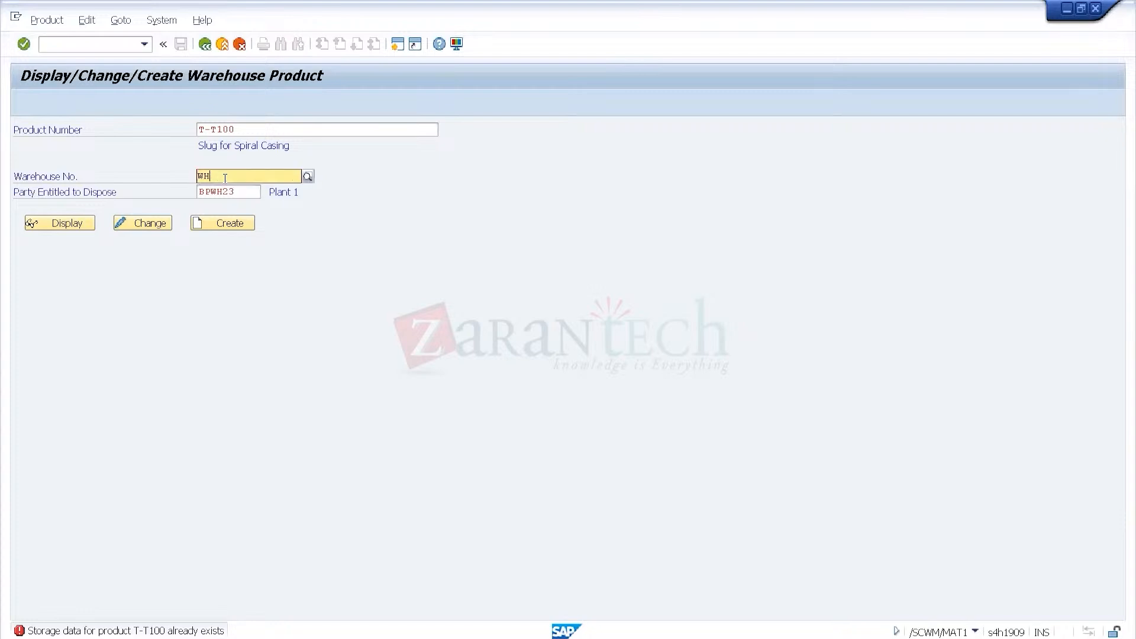
type("34")
key("Tab")
key("BackSpace")
left_click(227, 228)
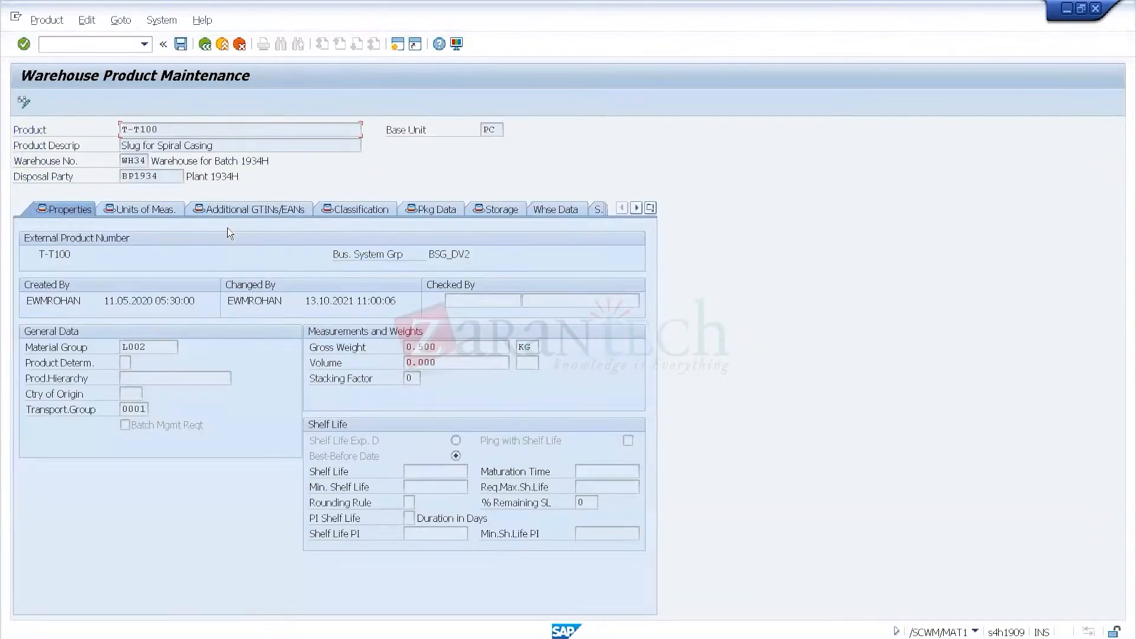
- Return to the initial screen, re-enter BP1934 as party entitled to dispose, and start creating warehouse product T-T100 again
left_click(205, 44)
left_click(282, 278)
key("Tab")
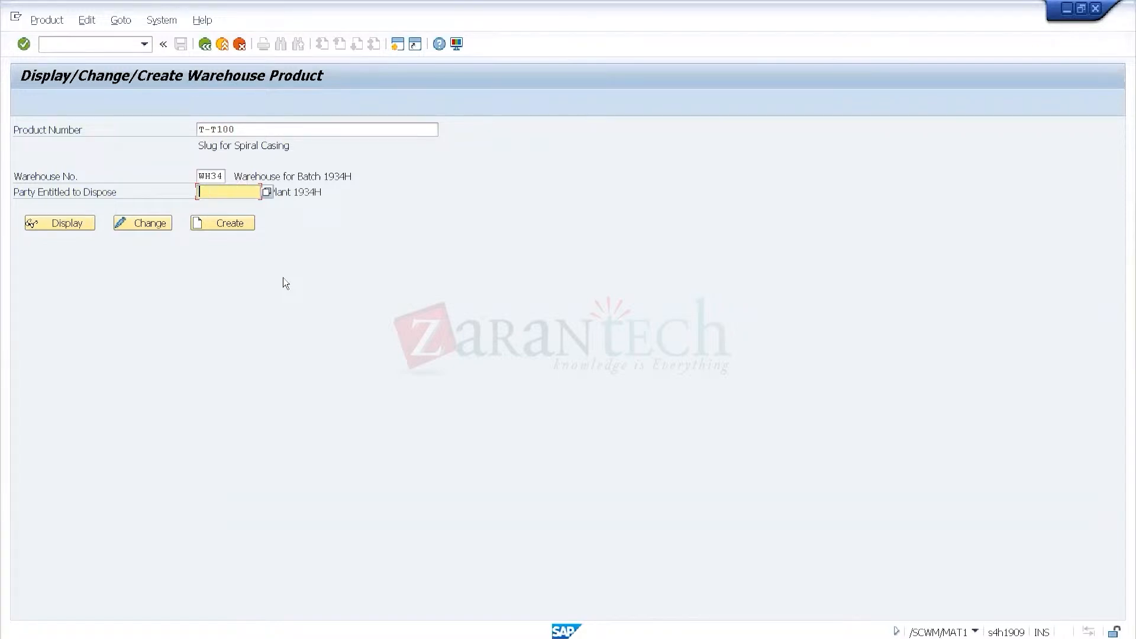
key("Tab")
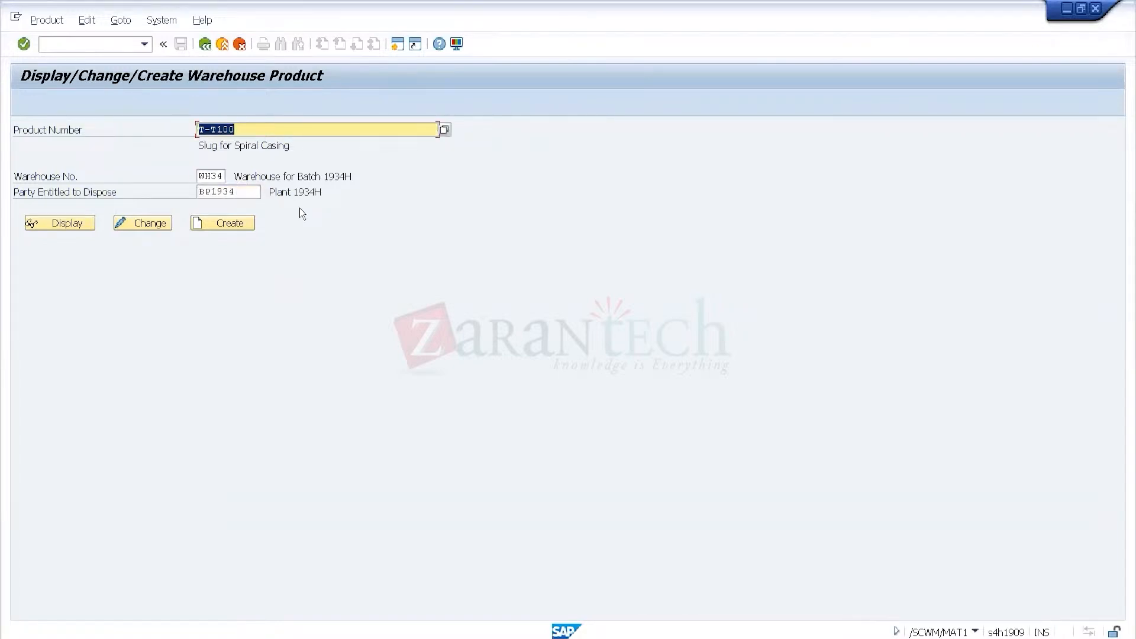
left_click(242, 190)
key("BackSpace")
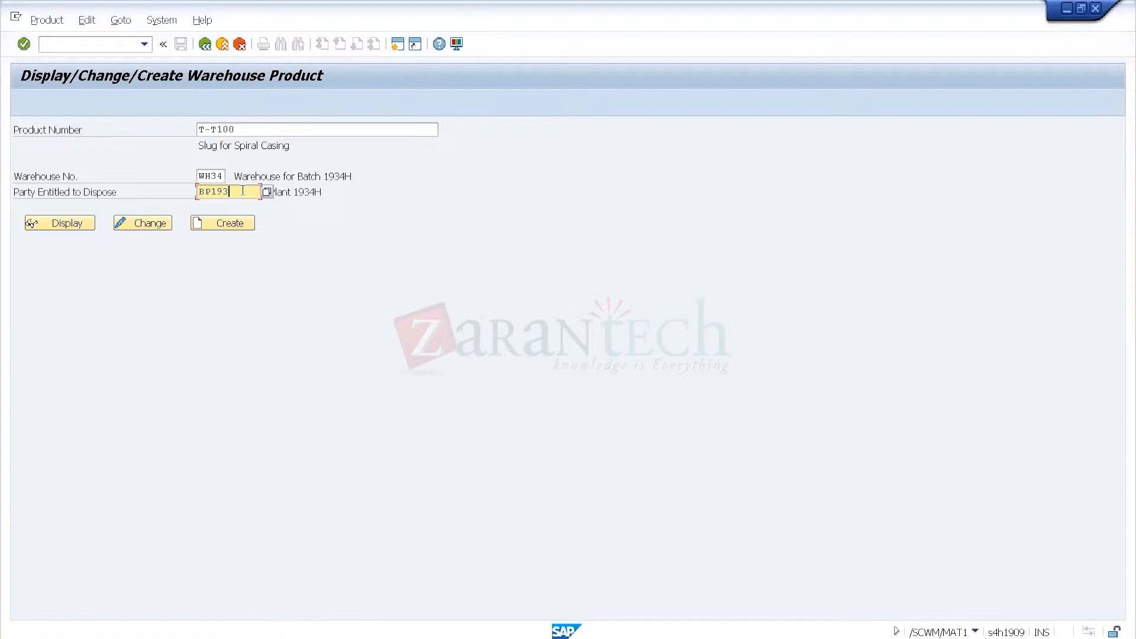
type("4")
left_click(215, 224)
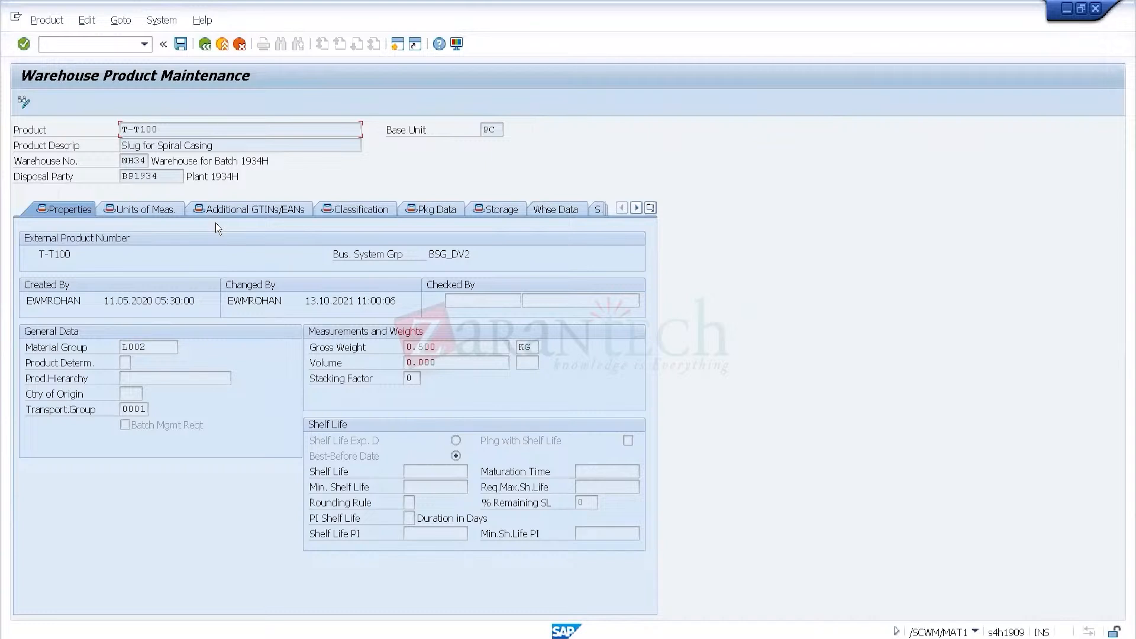
- Review the units of measure, additional GTINs/EANs and classification data of warehouse product T-T100
left_click(164, 208)
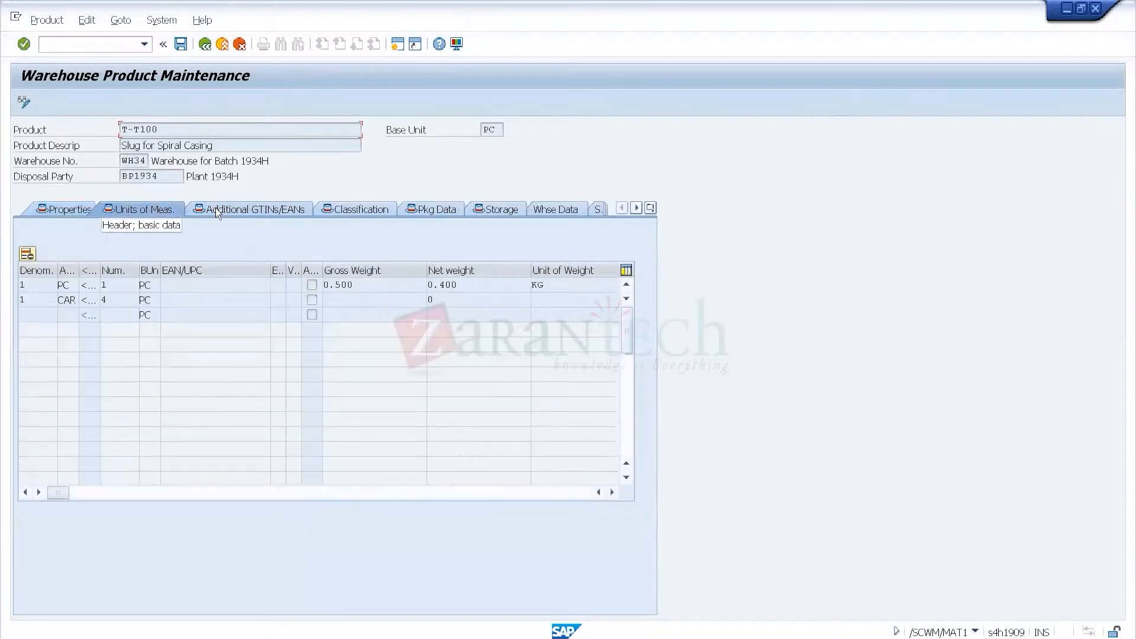
left_click(216, 208)
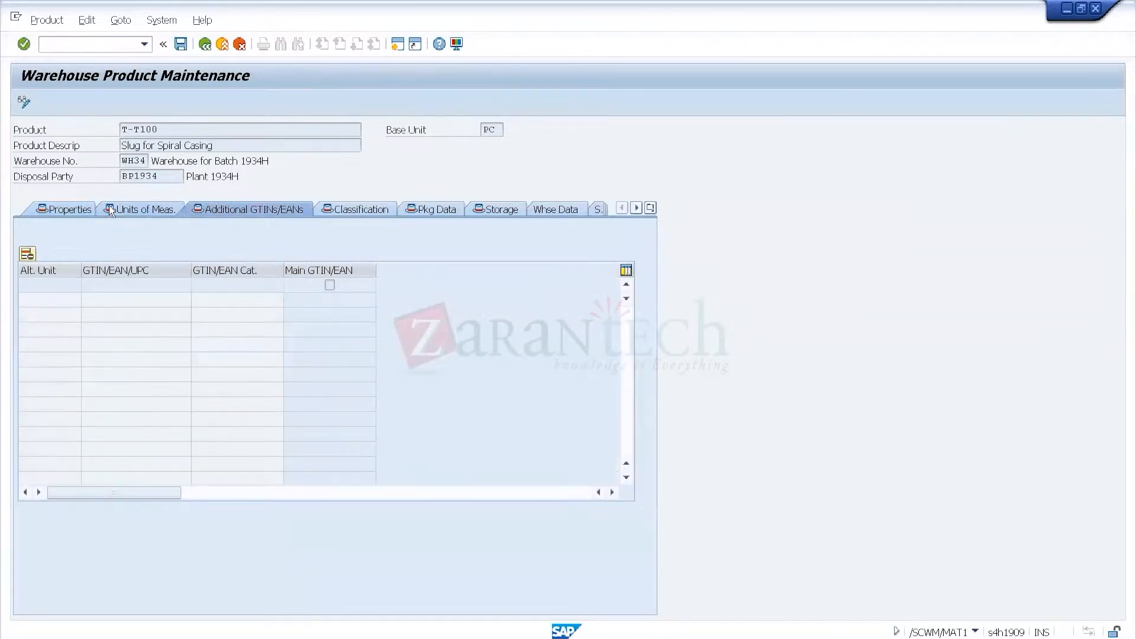
left_click(110, 210)
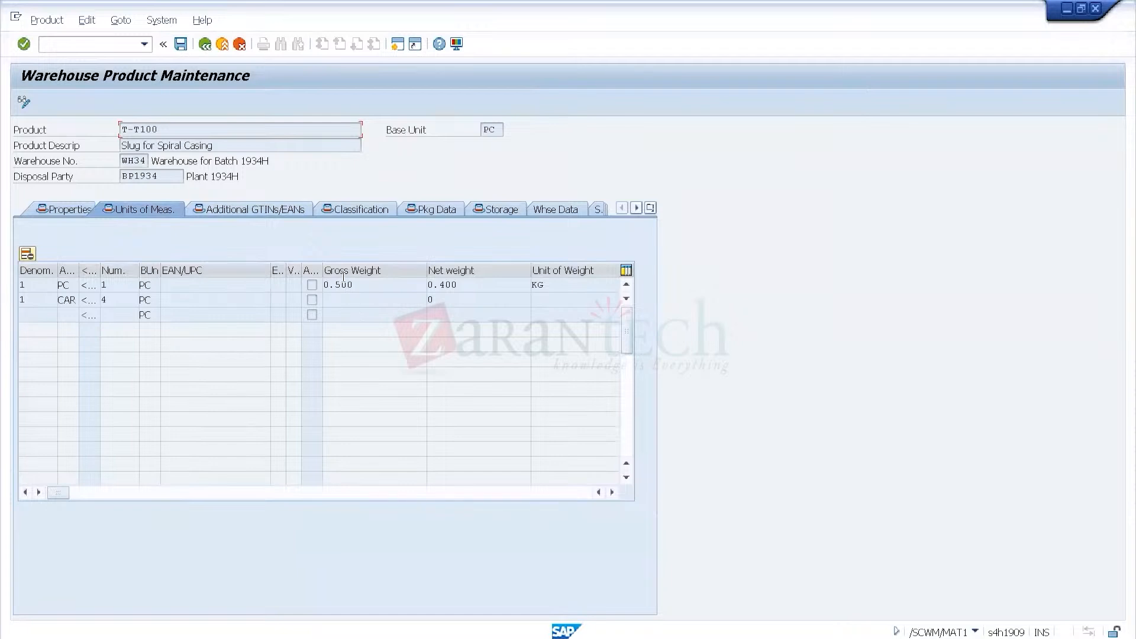
left_click(354, 213)
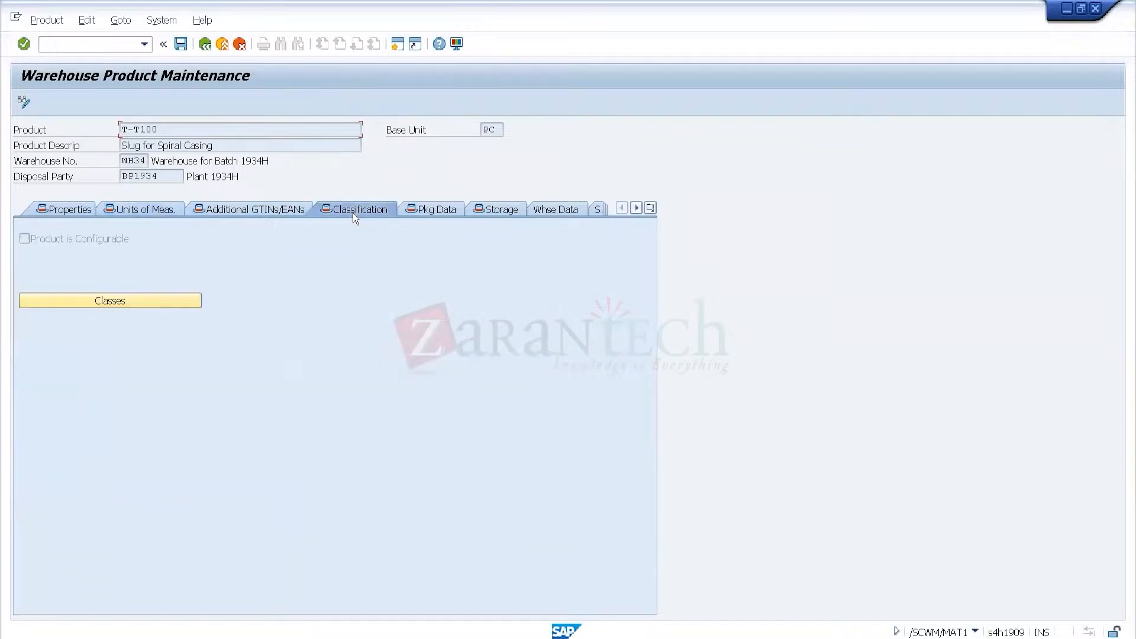
left_click(259, 211)
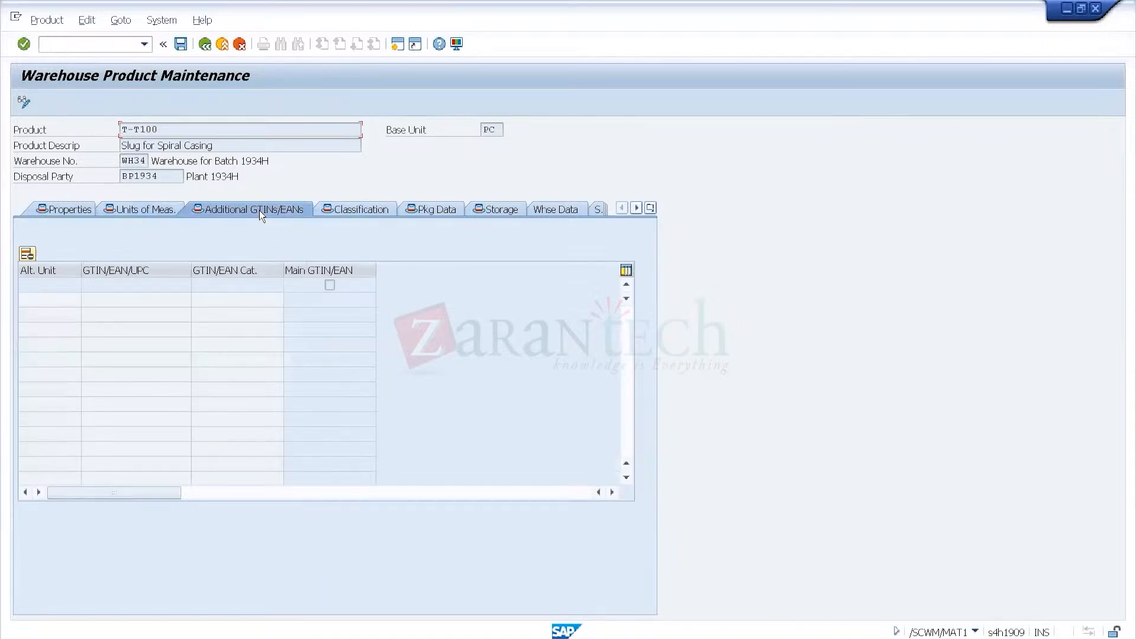
left_click(357, 220)
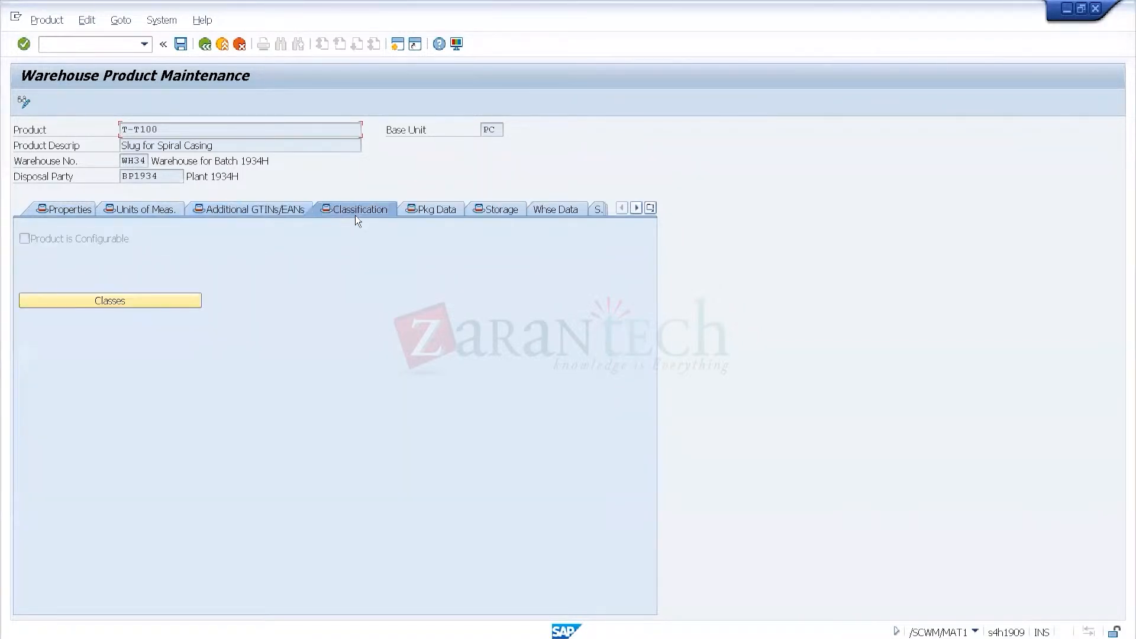
- Examine the product's packaging data and storage basic data, checking them against its properties and classification
left_click(426, 208)
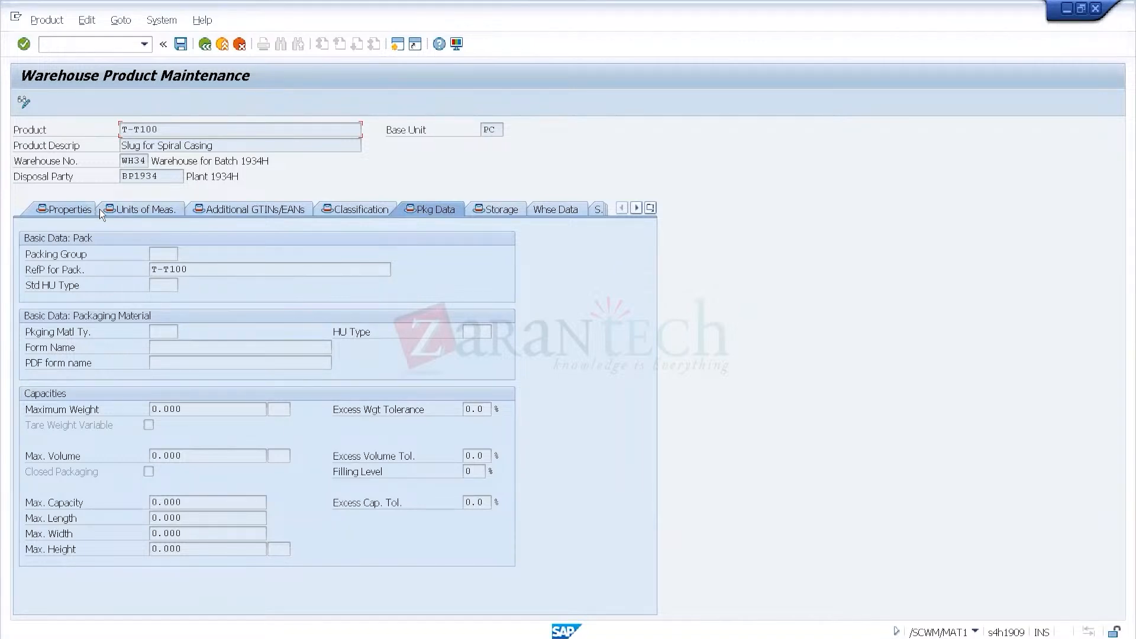
left_click(81, 209)
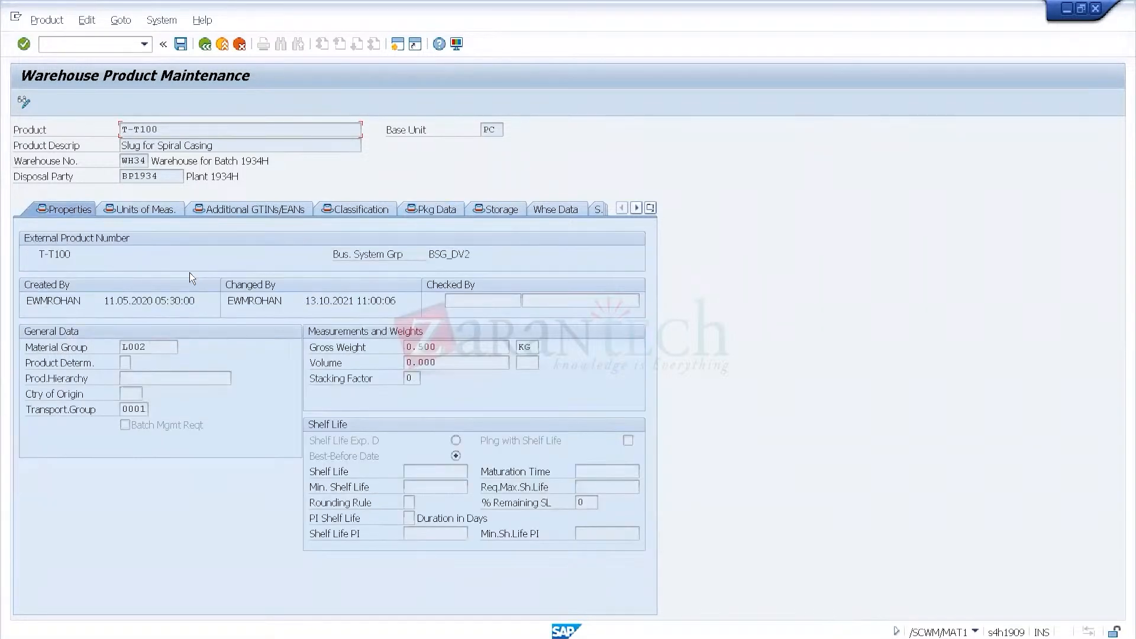
left_click(425, 208)
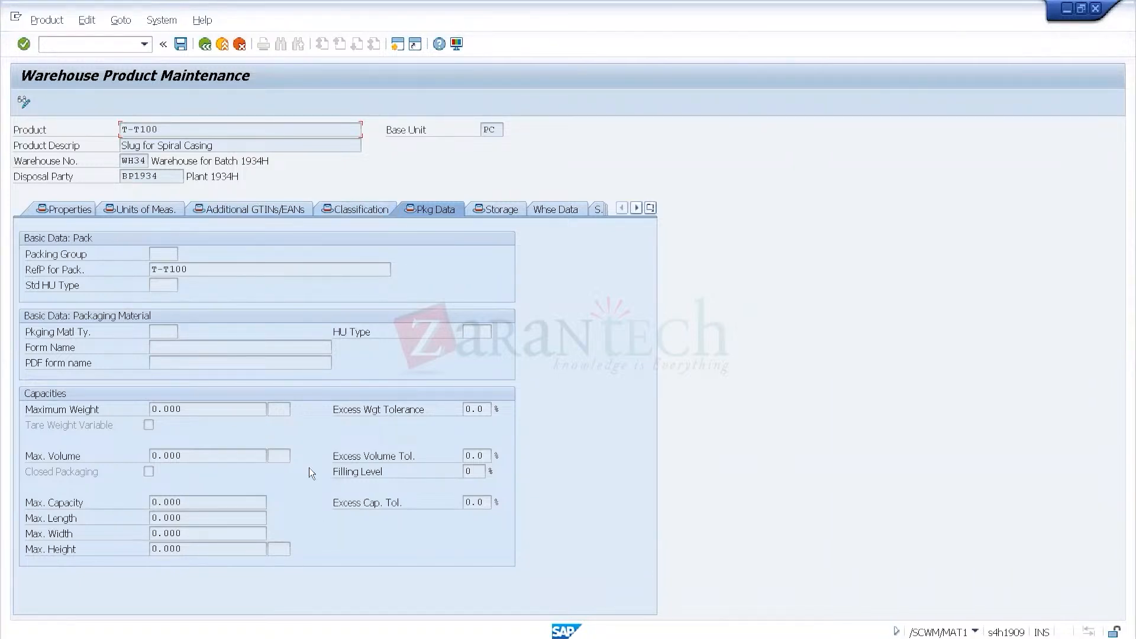
left_click(482, 211)
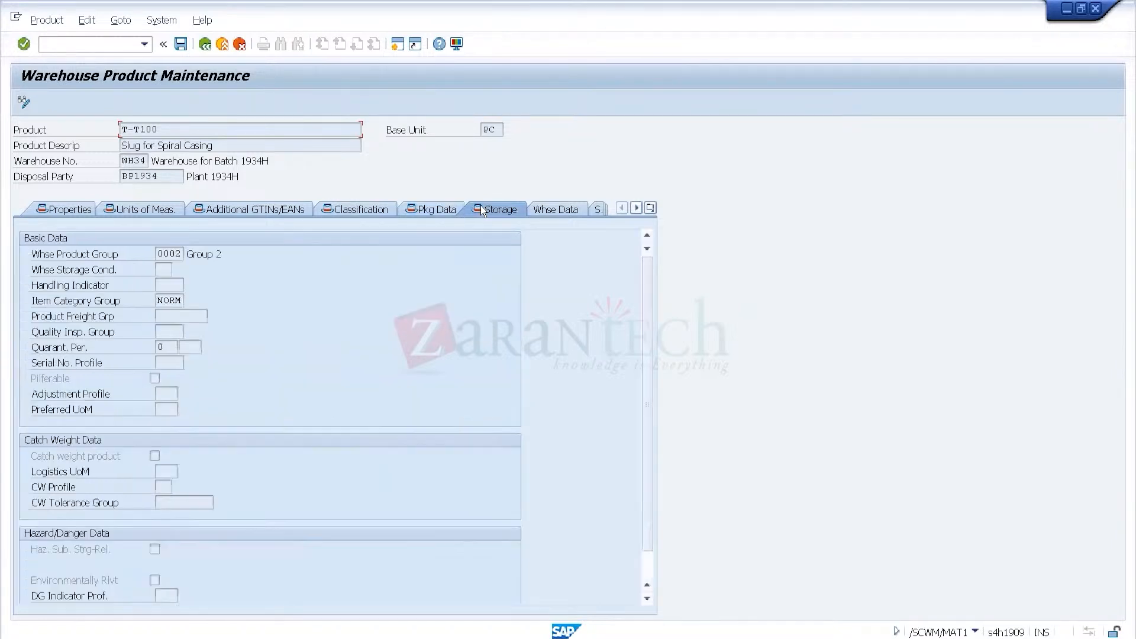
left_click(539, 211)
left_click(429, 208)
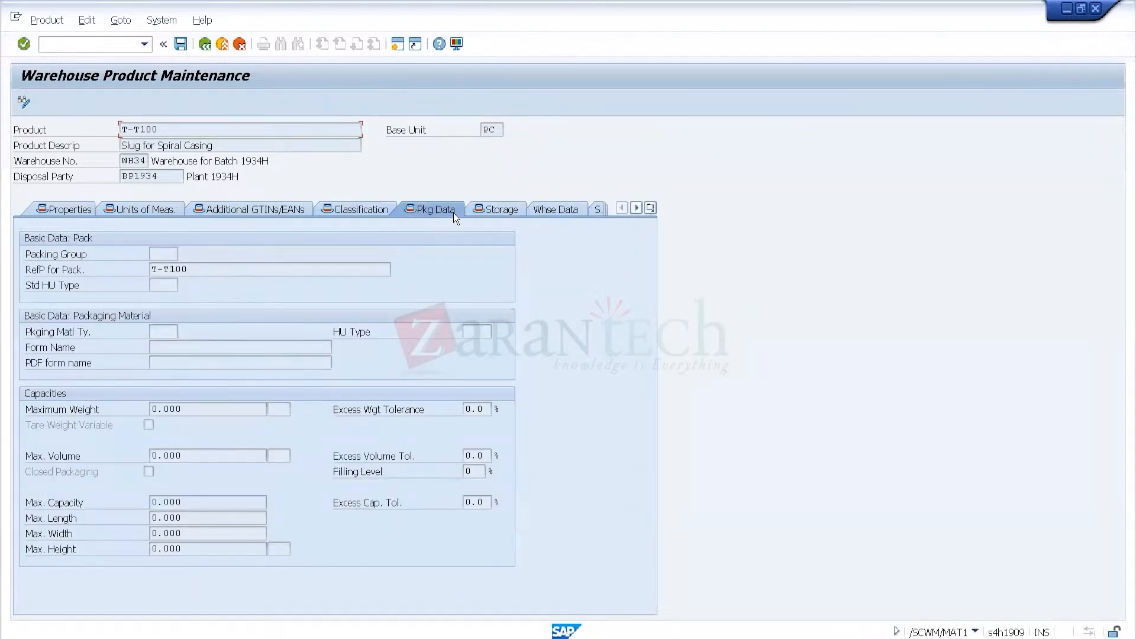
left_click(477, 210)
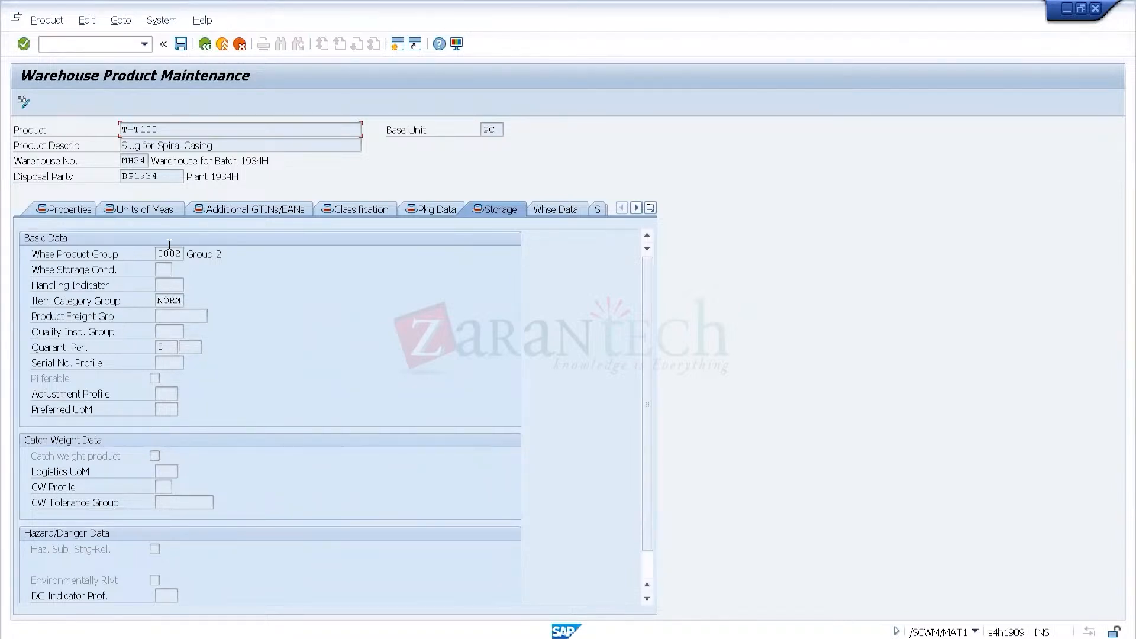
left_click(437, 211)
left_click(342, 209)
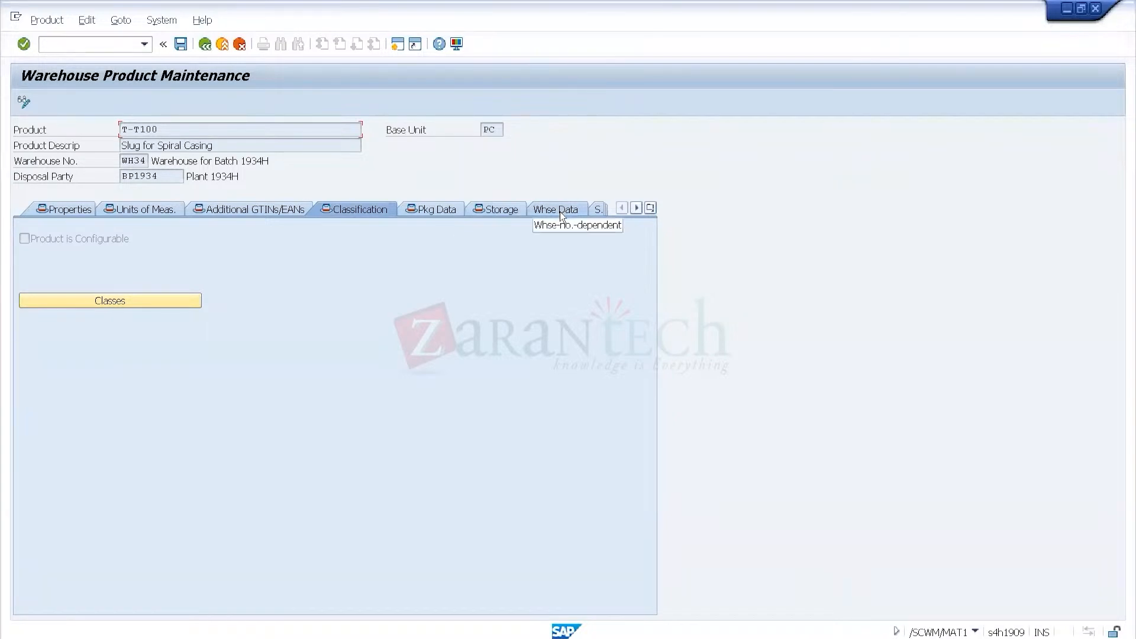
left_click(416, 211)
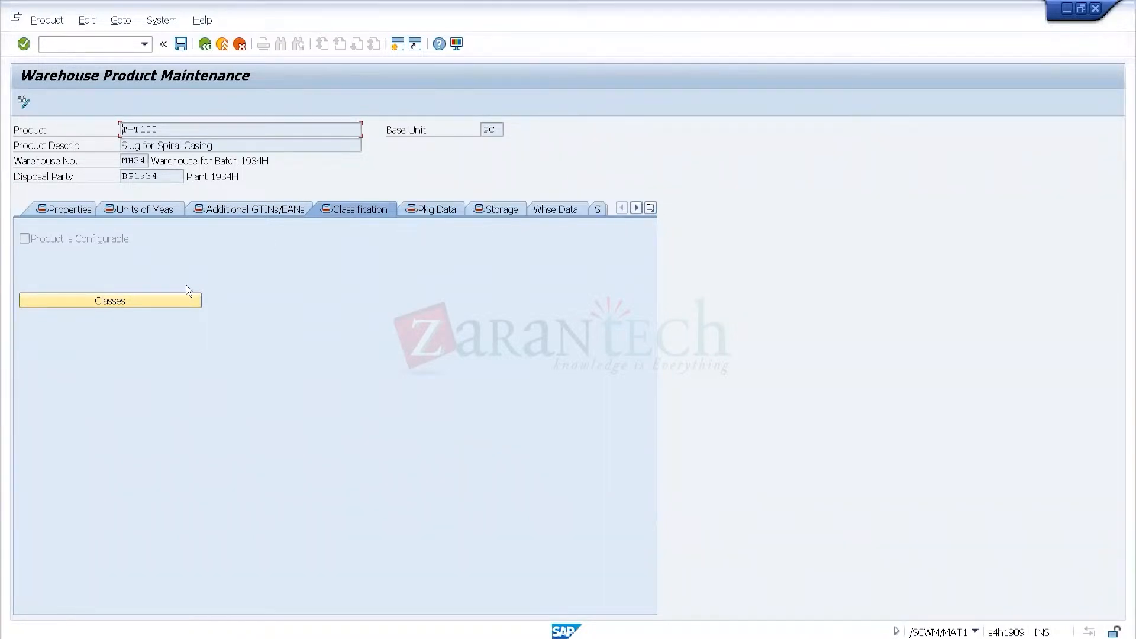
left_click(495, 211)
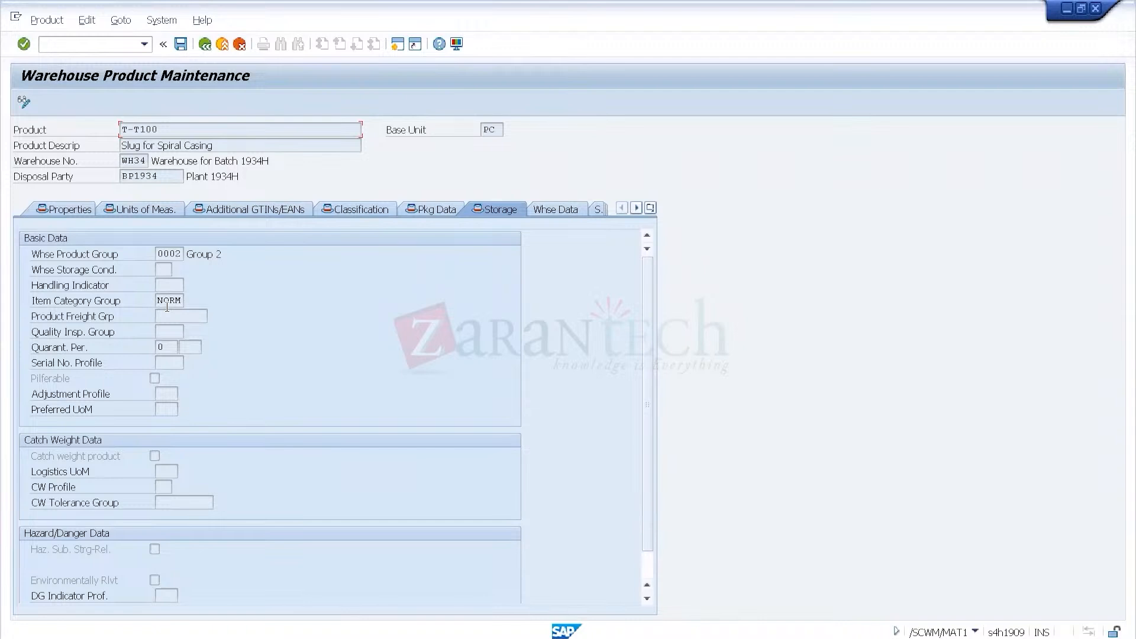
- Review the warehouse-dependent data of T-T100, from the general data through quality inspection to putaway
left_click(549, 210)
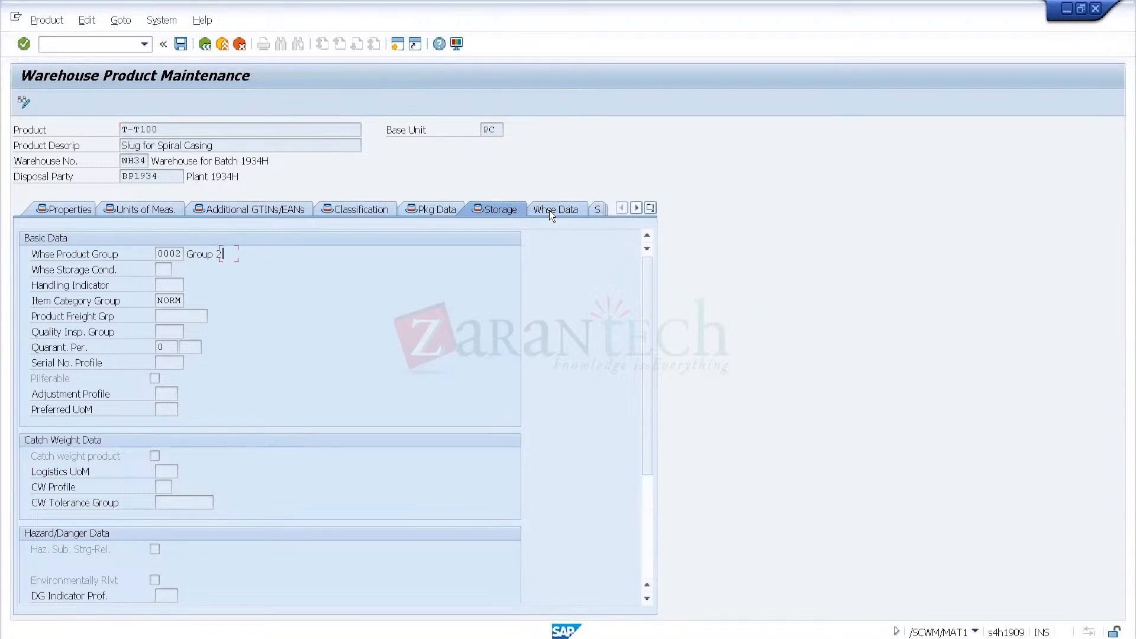
left_click(636, 208)
left_click(636, 207)
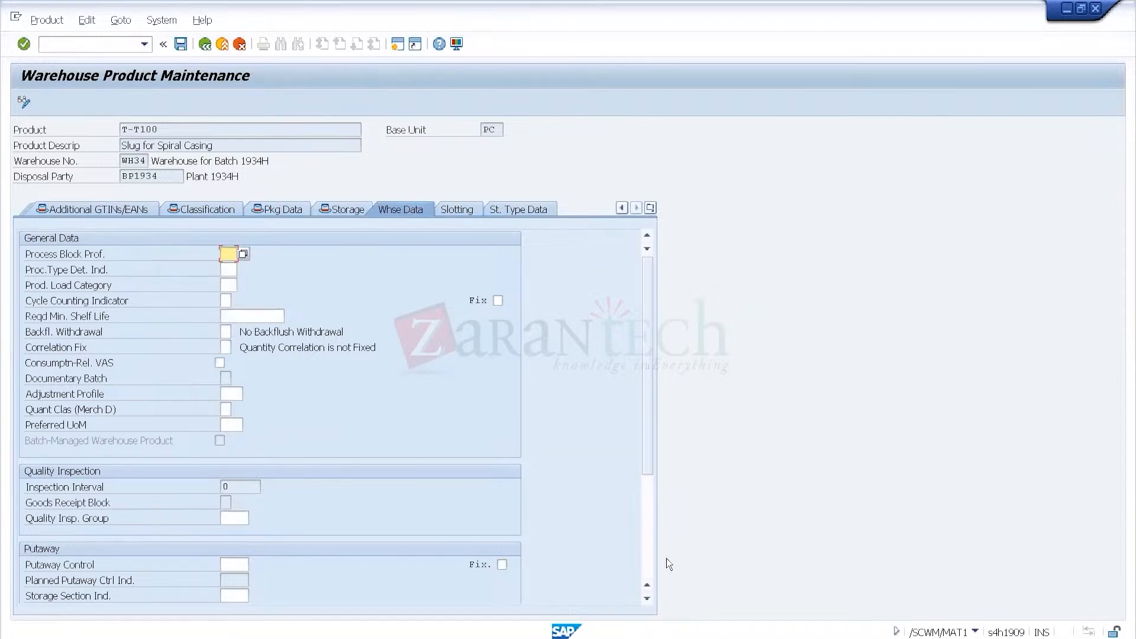
left_click(648, 559)
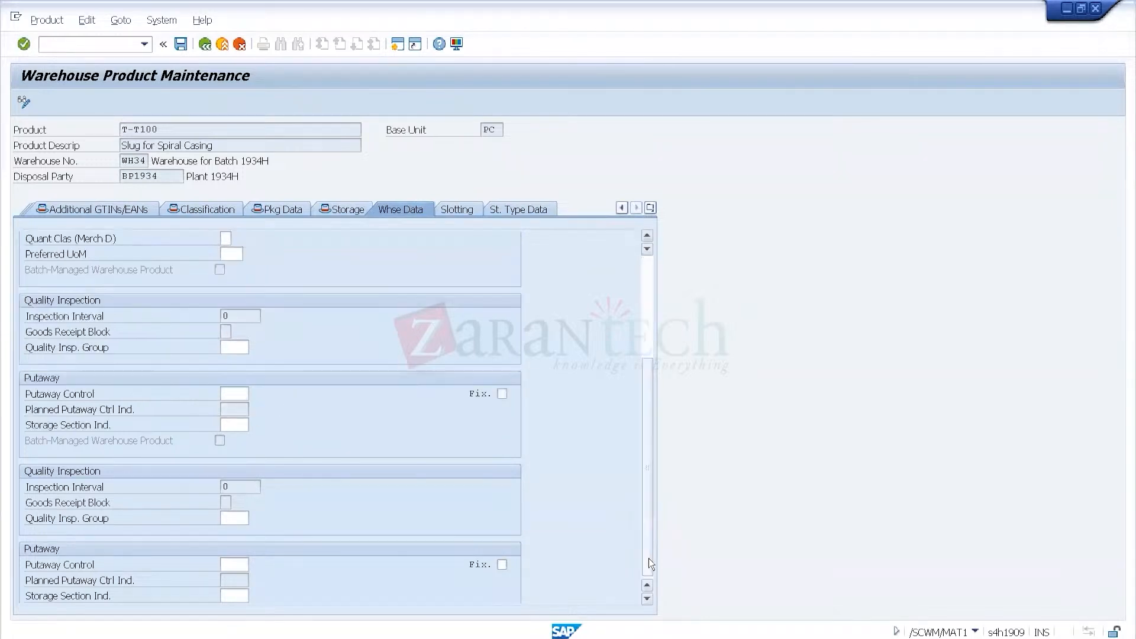
left_click(647, 285)
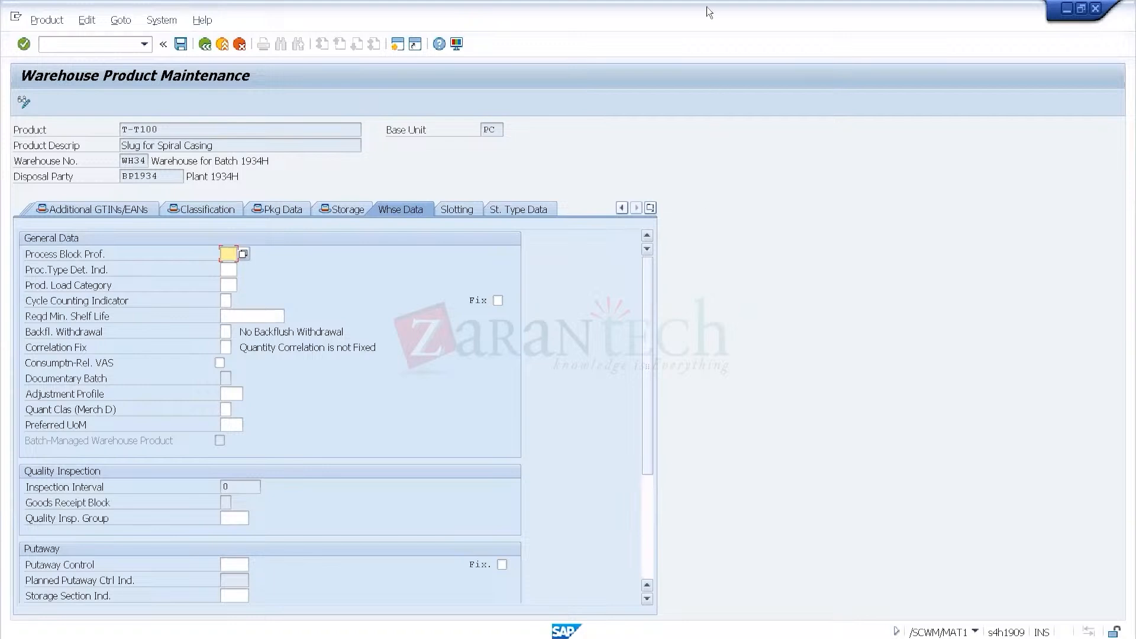
- Leave warehouse product T-T100 without saving and start creating it again for warehouse WH34 and party BP1934
left_click(205, 44)
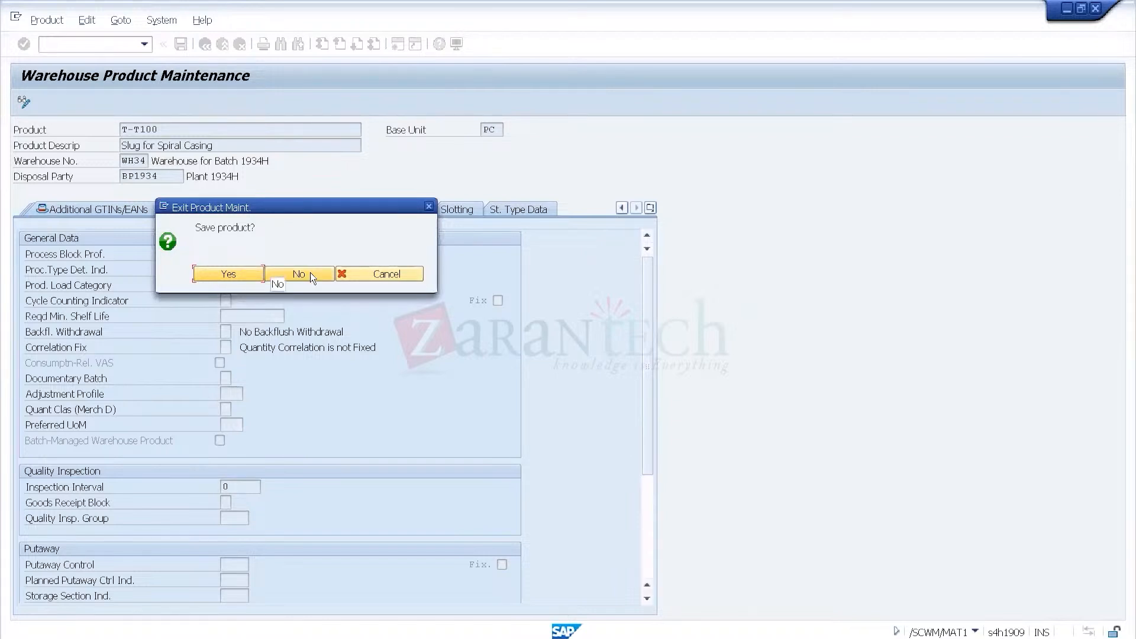
left_click(404, 273)
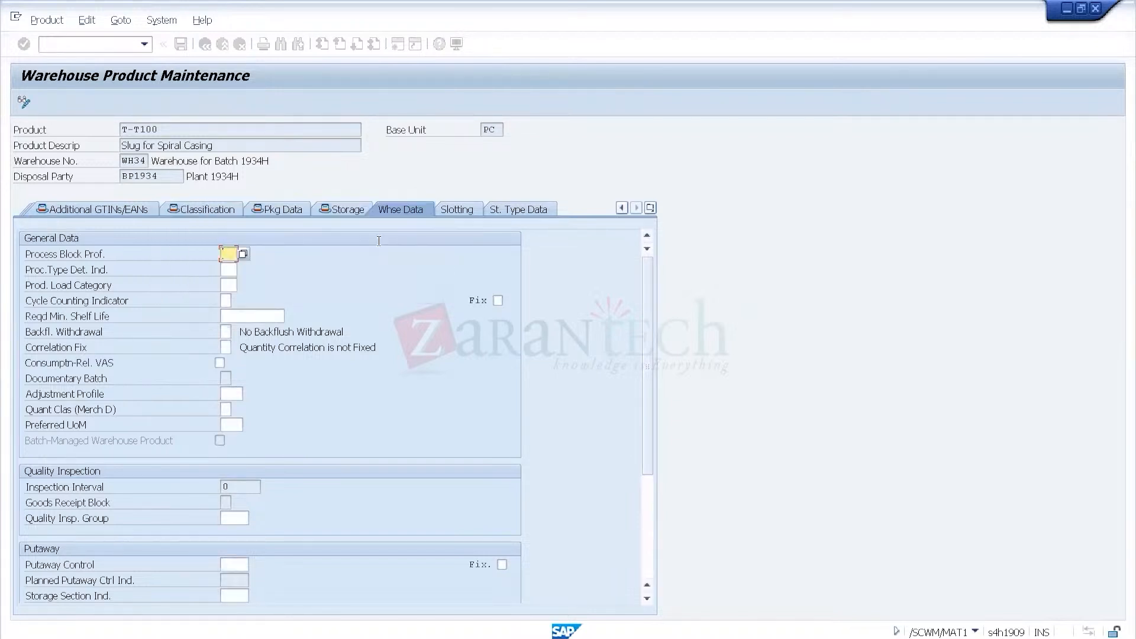
left_click(204, 44)
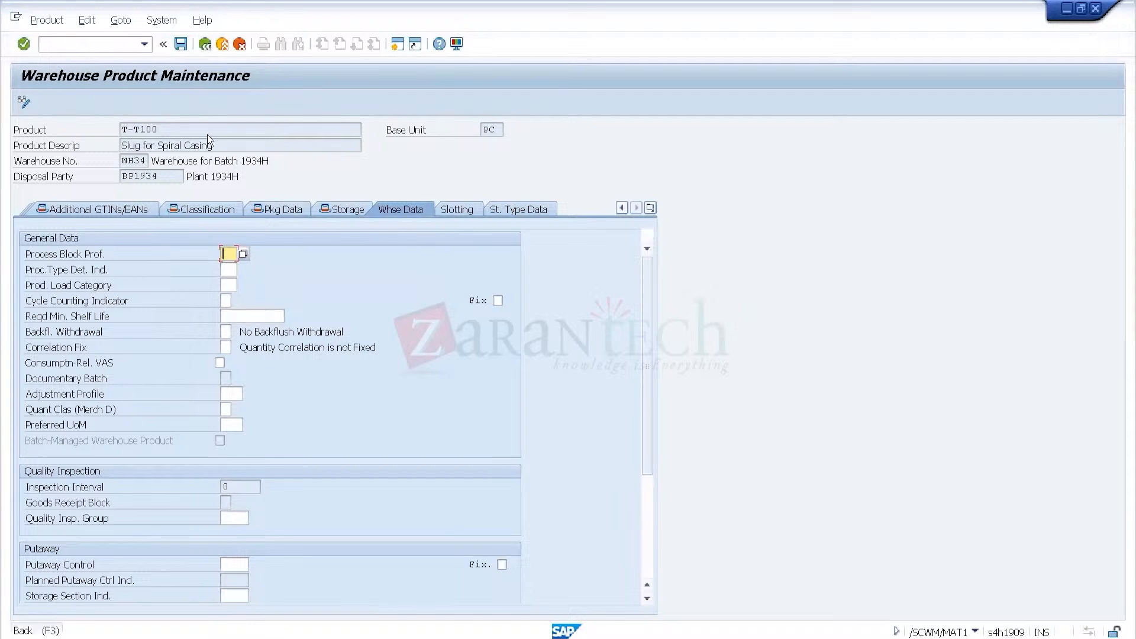
left_click(284, 272)
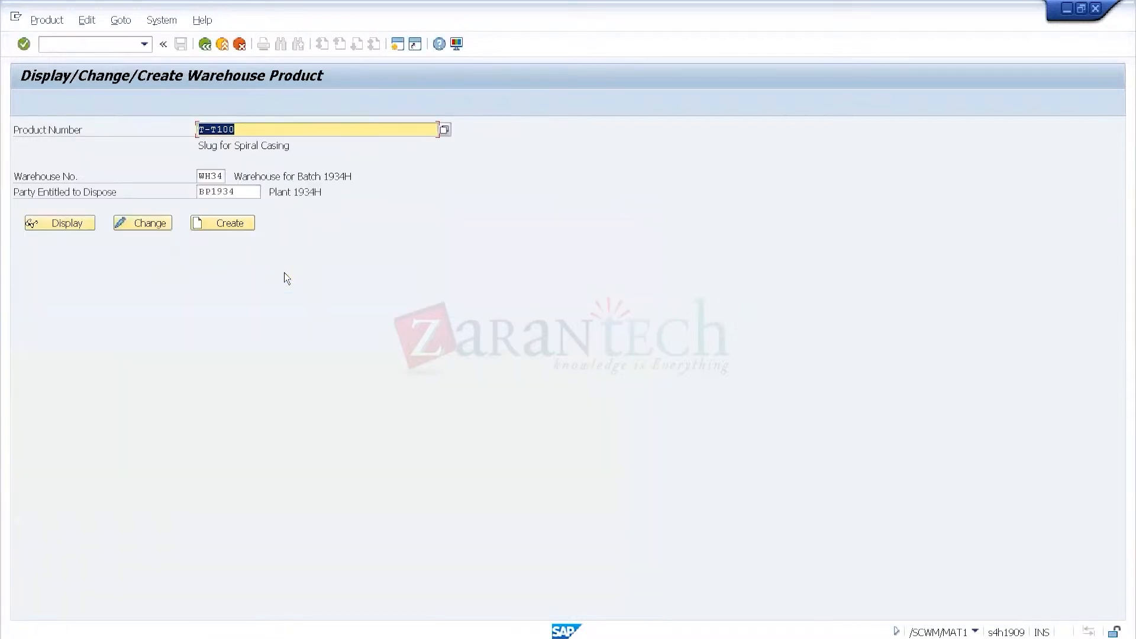
left_click(237, 225)
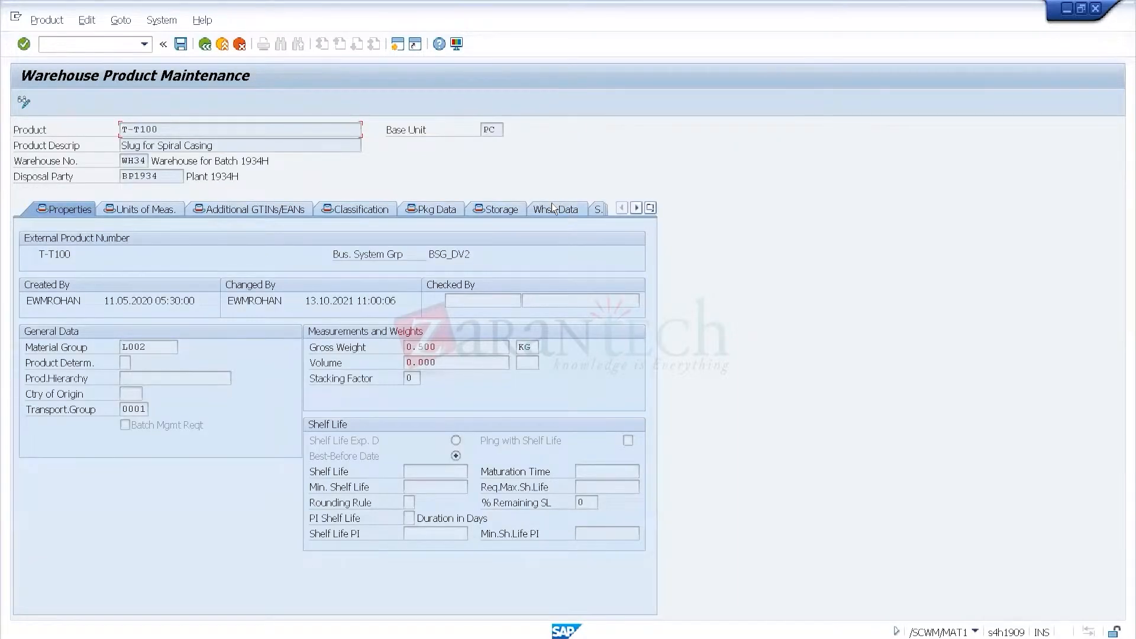
- Look up the possible process block profiles in the warehouse data and decline to edit entries
left_click(551, 209)
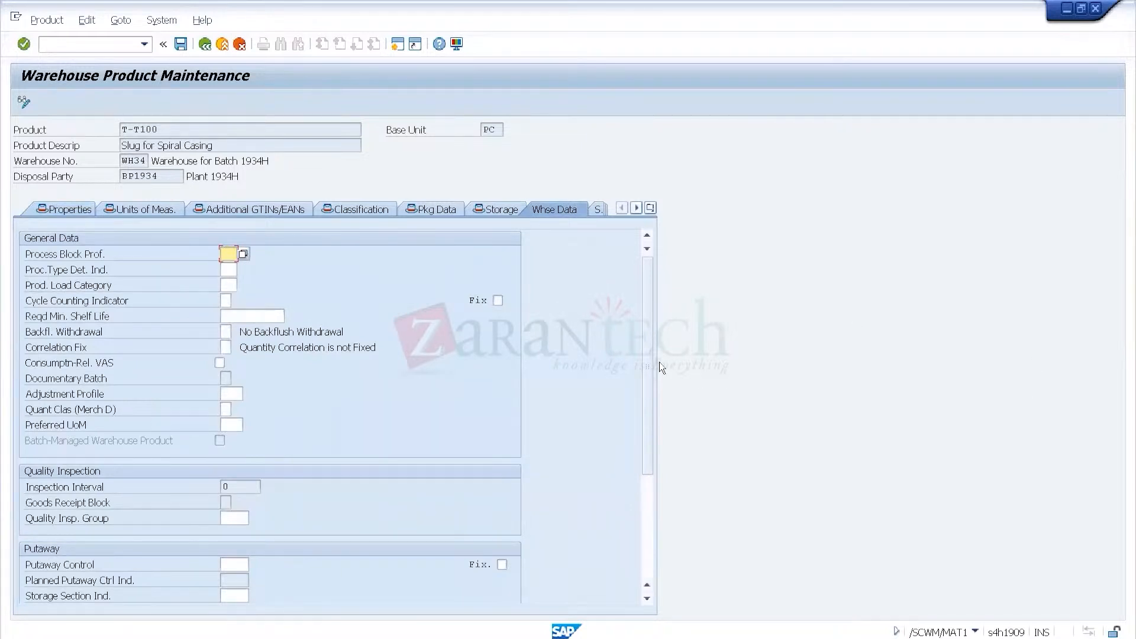
scroll(645, 346, "down", 5)
left_click(243, 254)
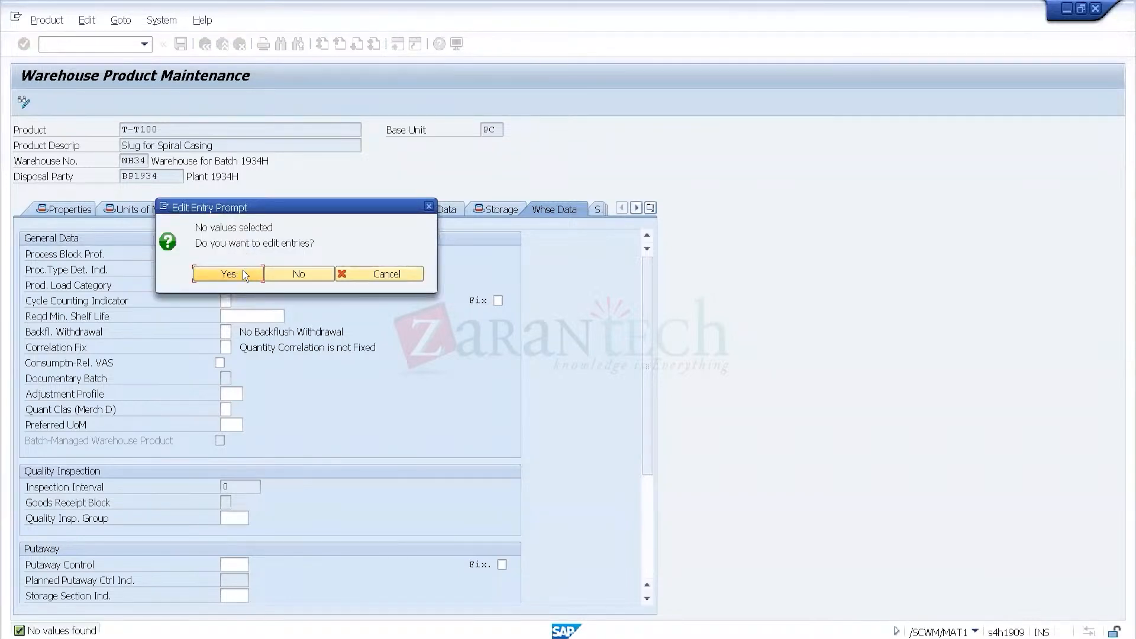
left_click(318, 266)
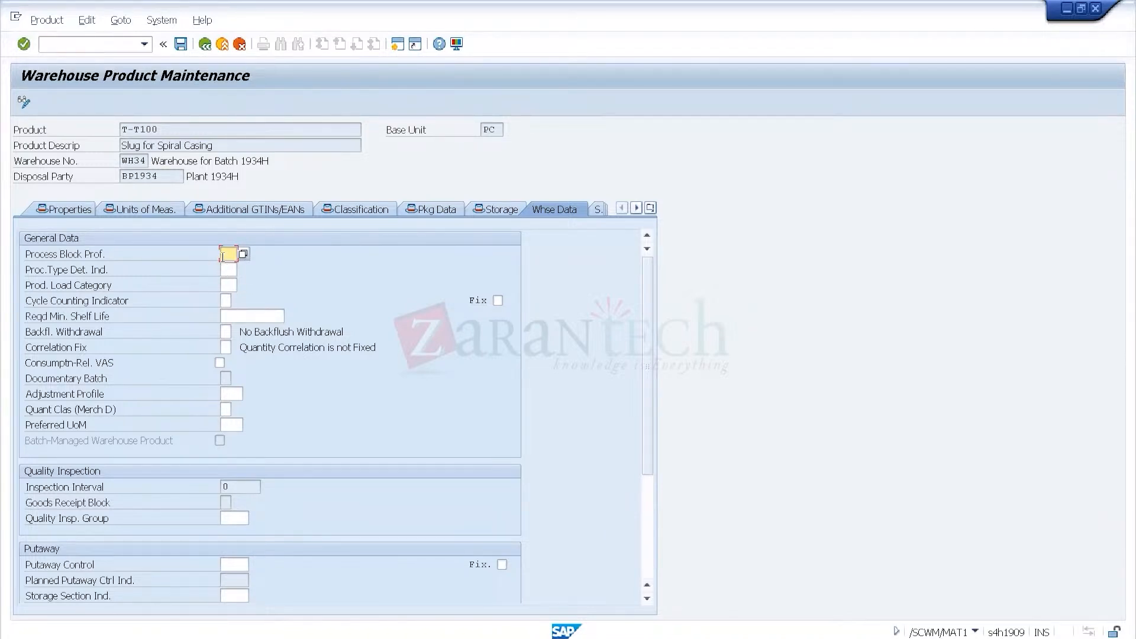
- Examine the process type determination, product load category, cycle counting, required minimum shelf life and backflush withdrawal fields
left_click(225, 272)
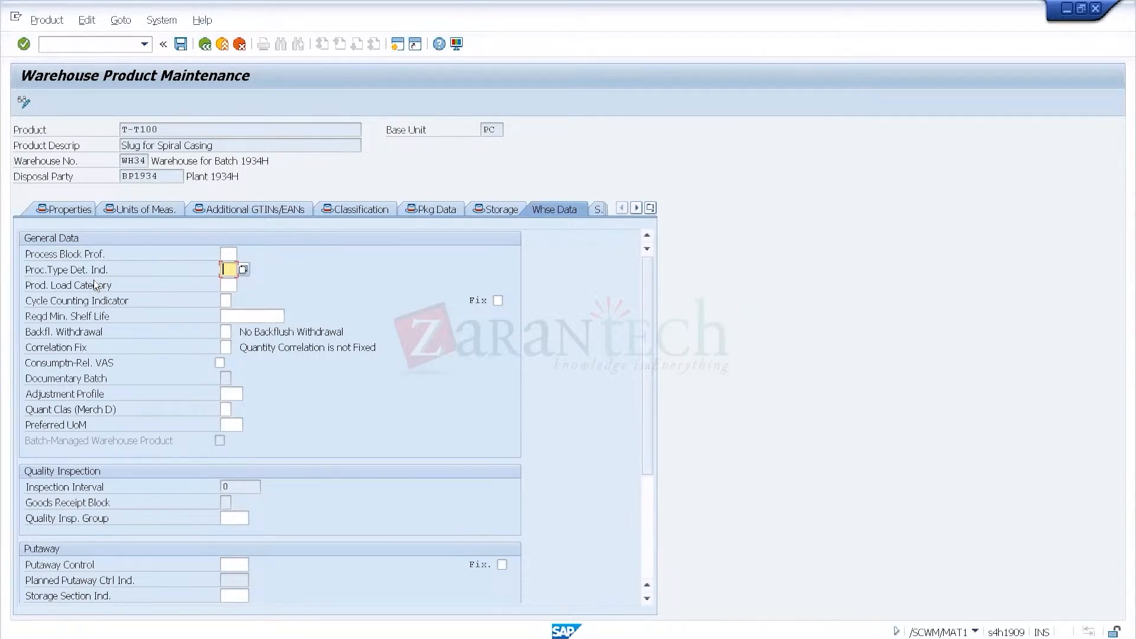
left_click(229, 286)
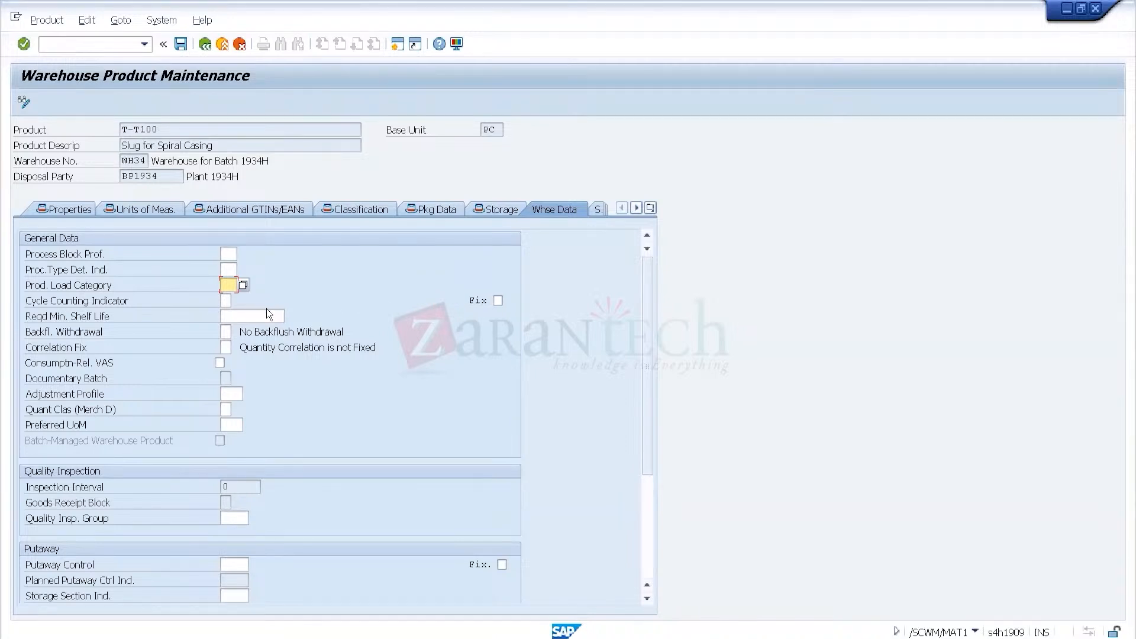
left_click(230, 299)
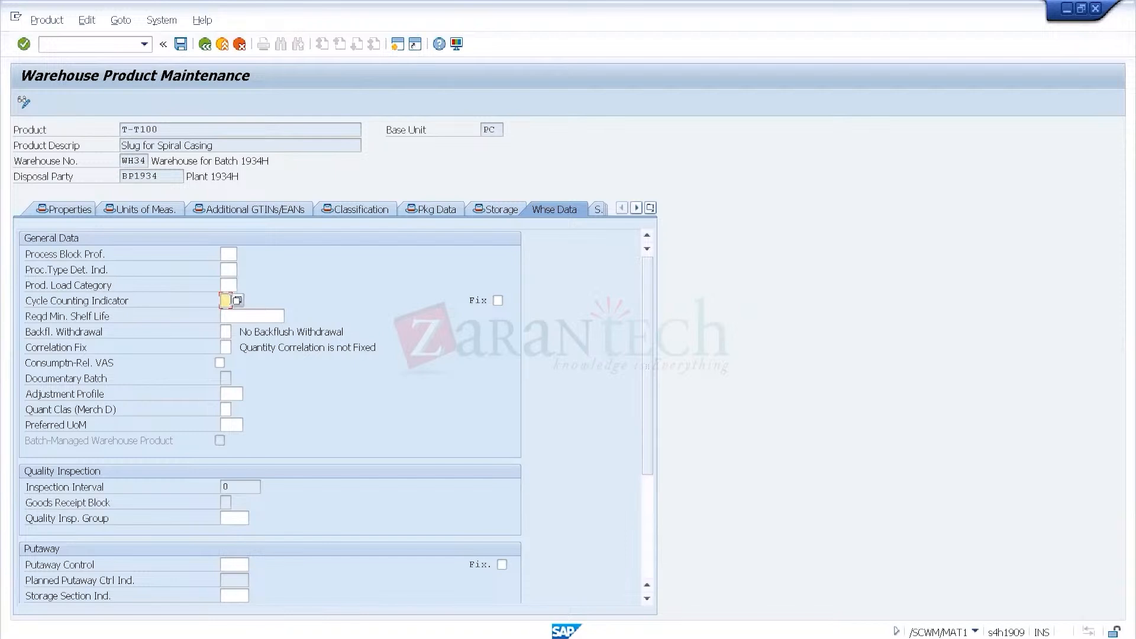
left_click(255, 315)
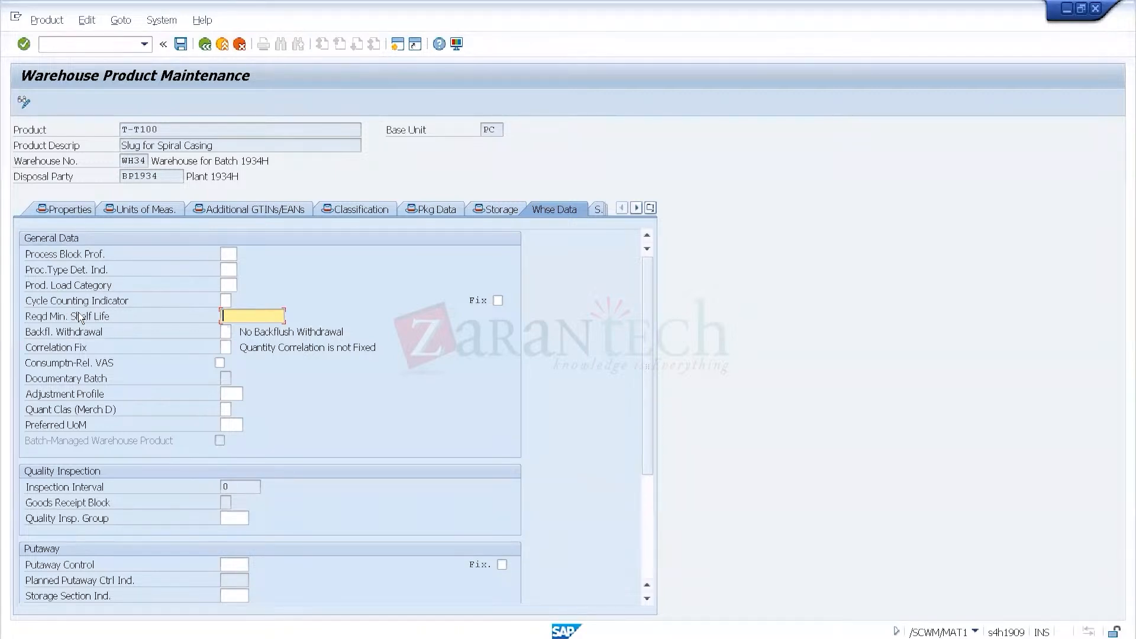
left_click(224, 332)
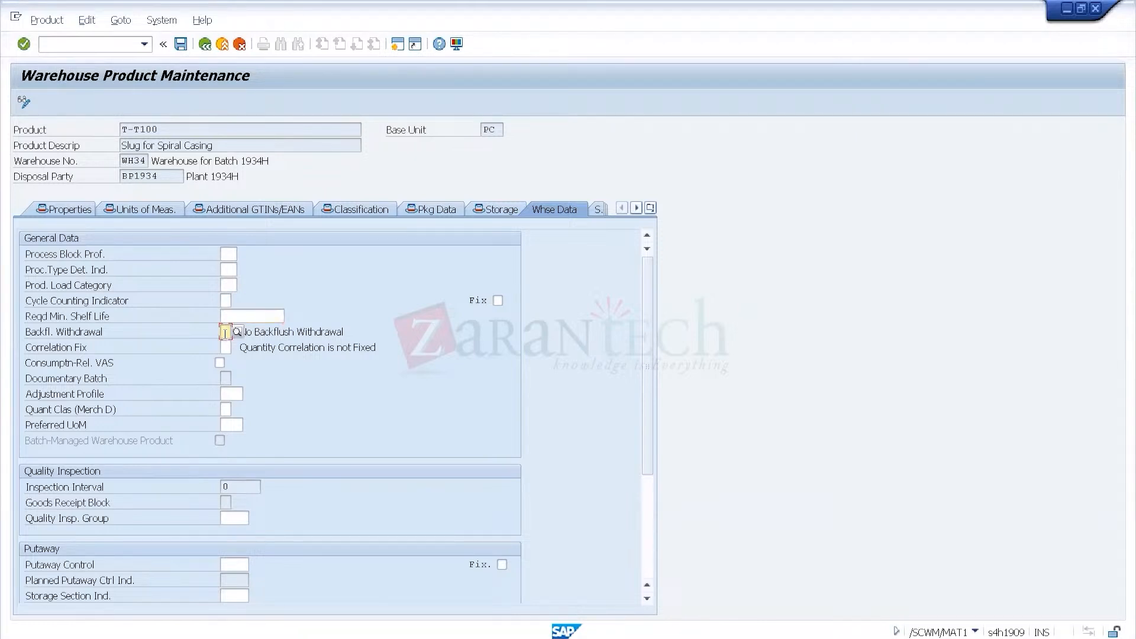
left_click(256, 317)
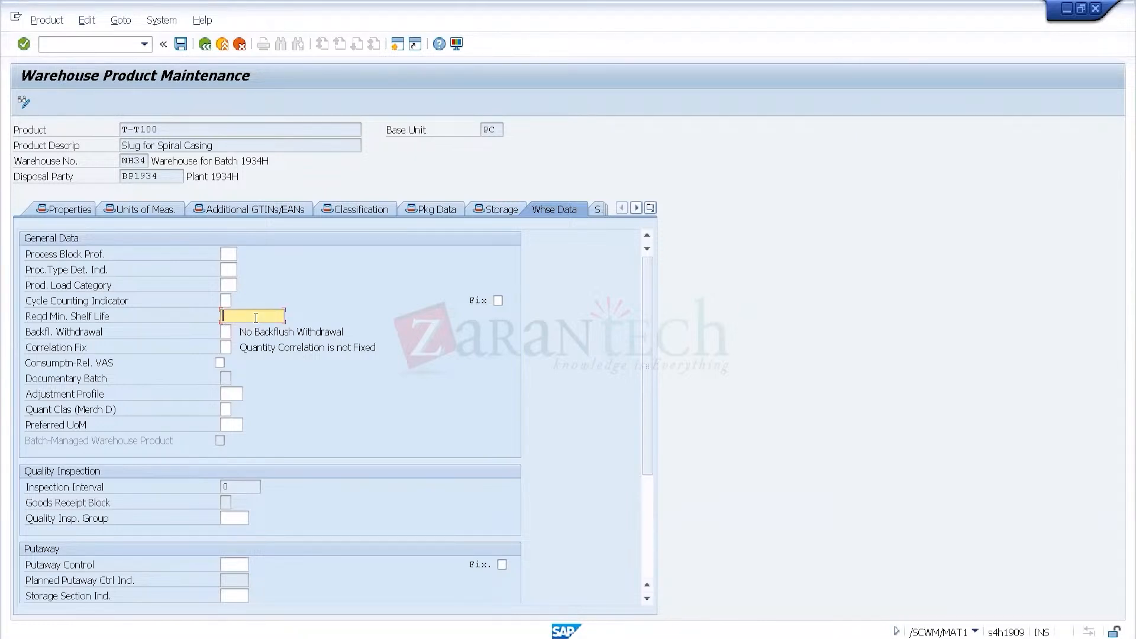
left_click(226, 333)
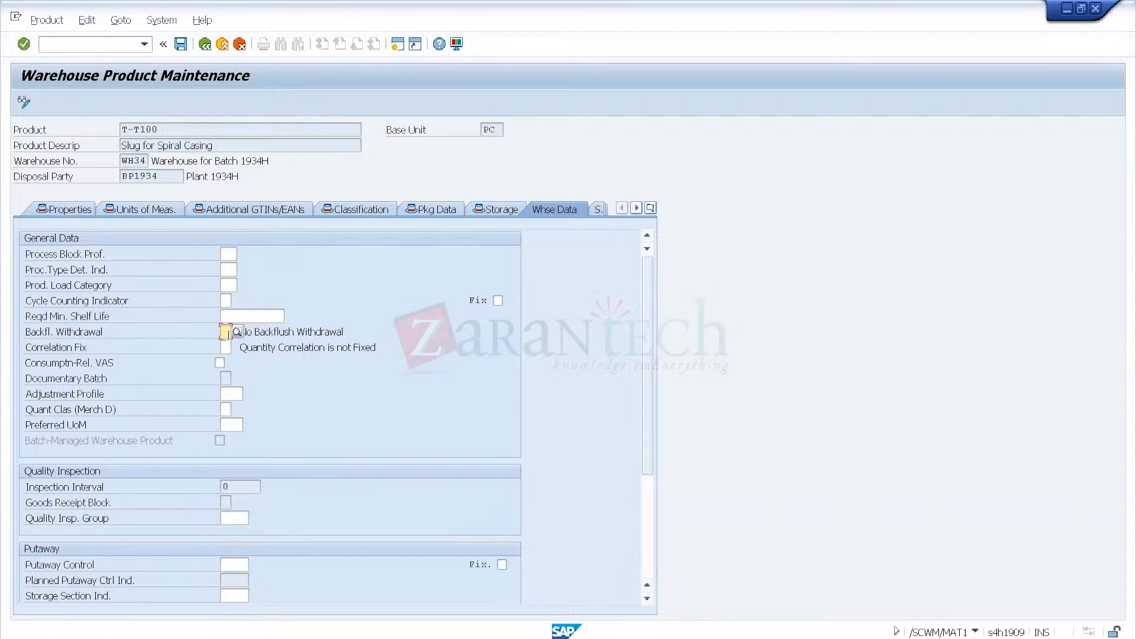
- Look up the quantity correlation options and examine the adjustment profile, quant classification and preferred unit of measure fields
left_click(227, 347)
left_click(234, 346)
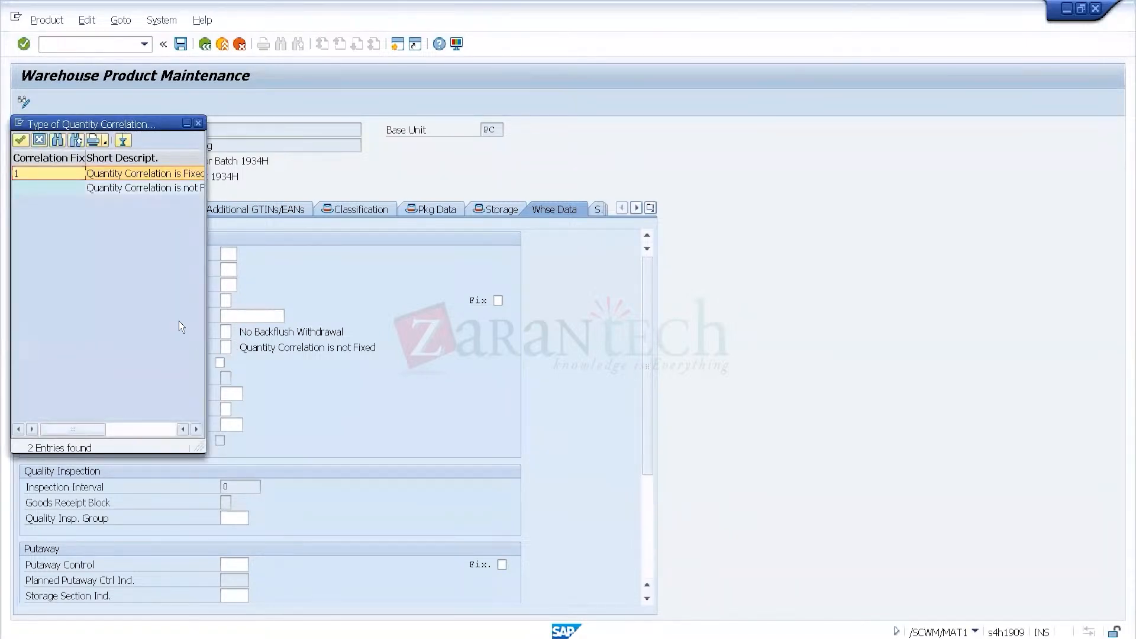
left_click(199, 123)
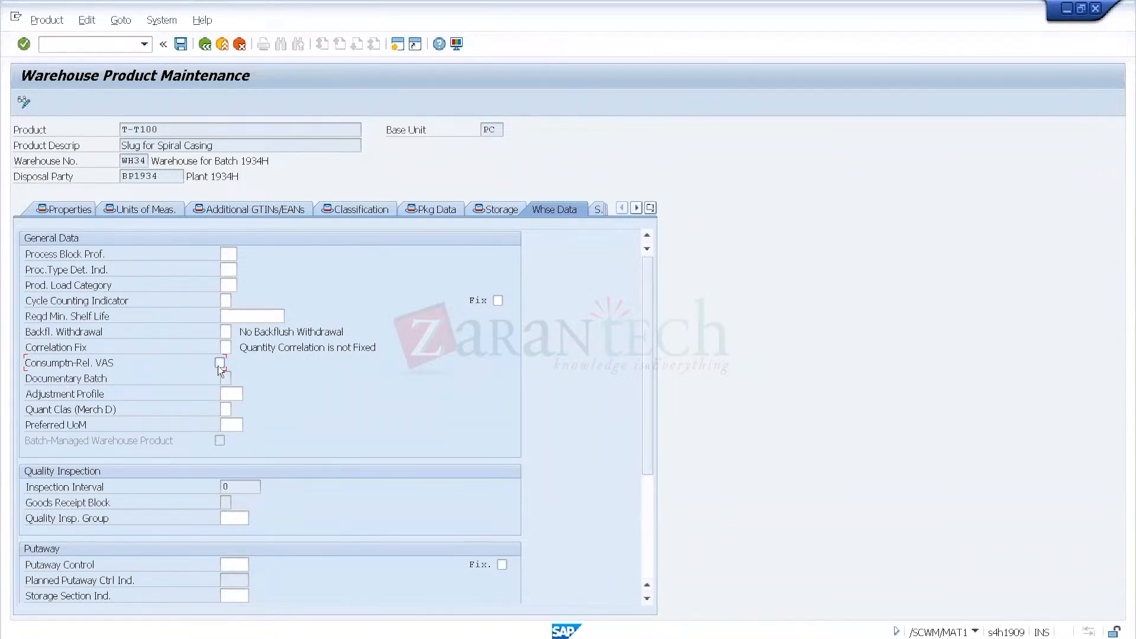
left_click(232, 392)
left_click(225, 409)
left_click(230, 425)
- Examine the quality inspection fields of the warehouse data, including goods receipt block and quality inspection group, alongside the preferred unit of measure
left_click_drag(646, 381, 652, 463)
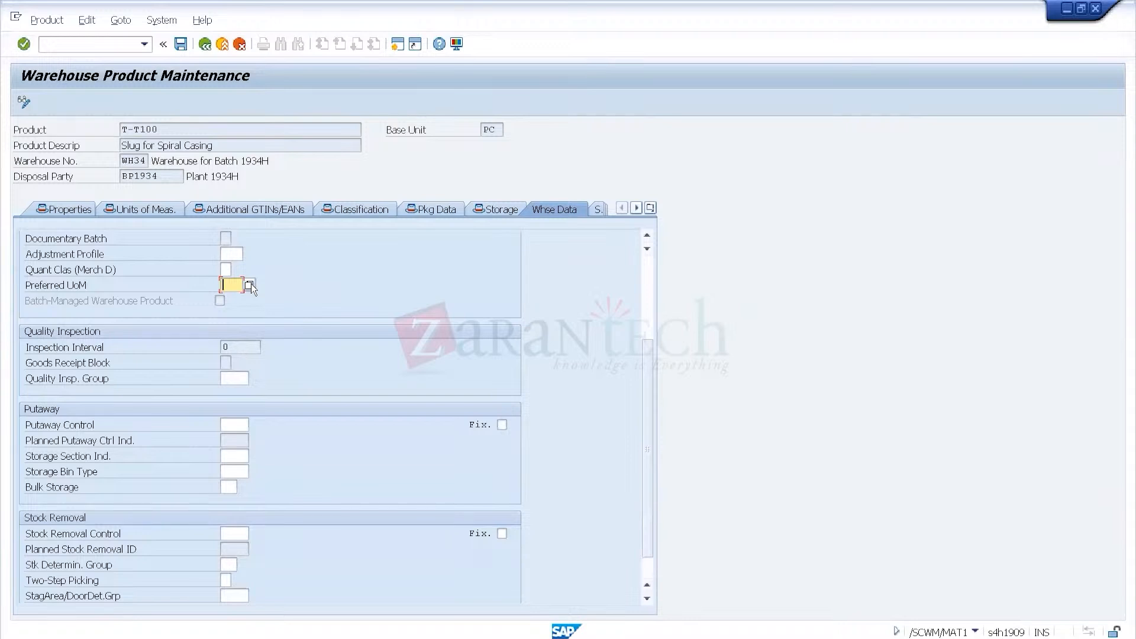
left_click(228, 373)
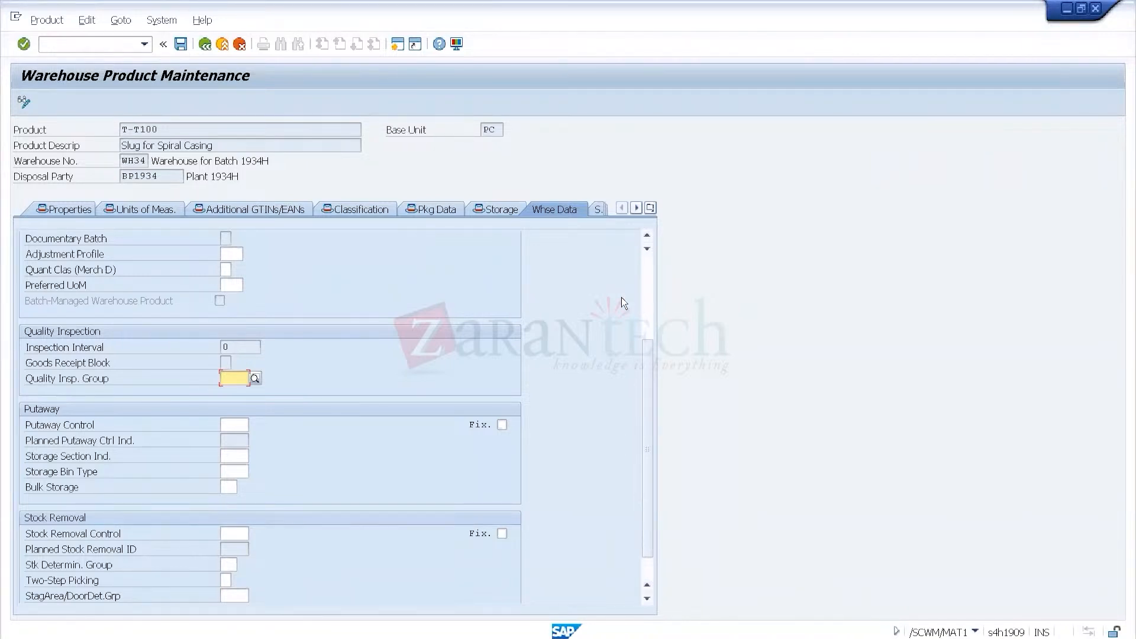
left_click(230, 284)
left_click(227, 363)
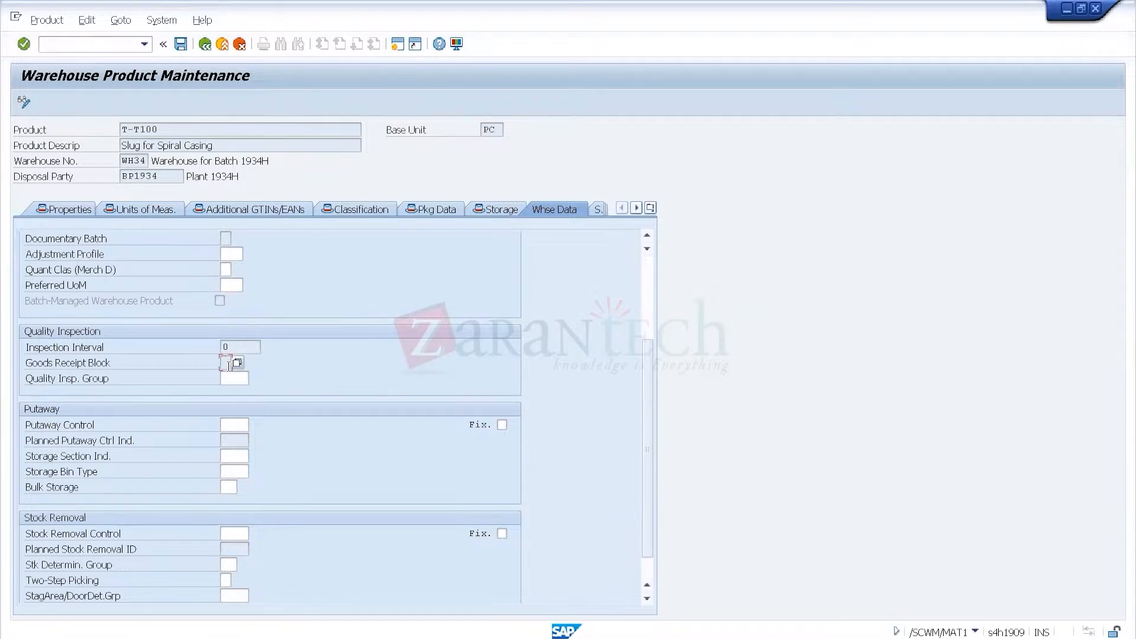
left_click(231, 283)
left_click(236, 378)
- Examine the putaway fields of the warehouse data: putaway control, storage section indicator, storage bin type and bulk storage
left_click(645, 563)
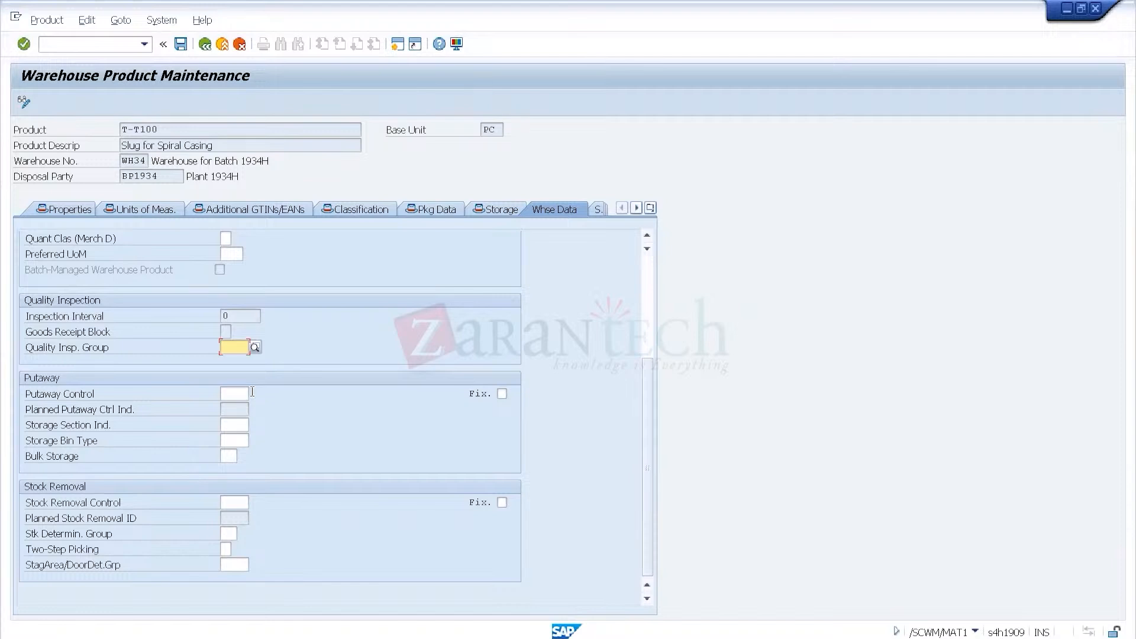
left_click(232, 395)
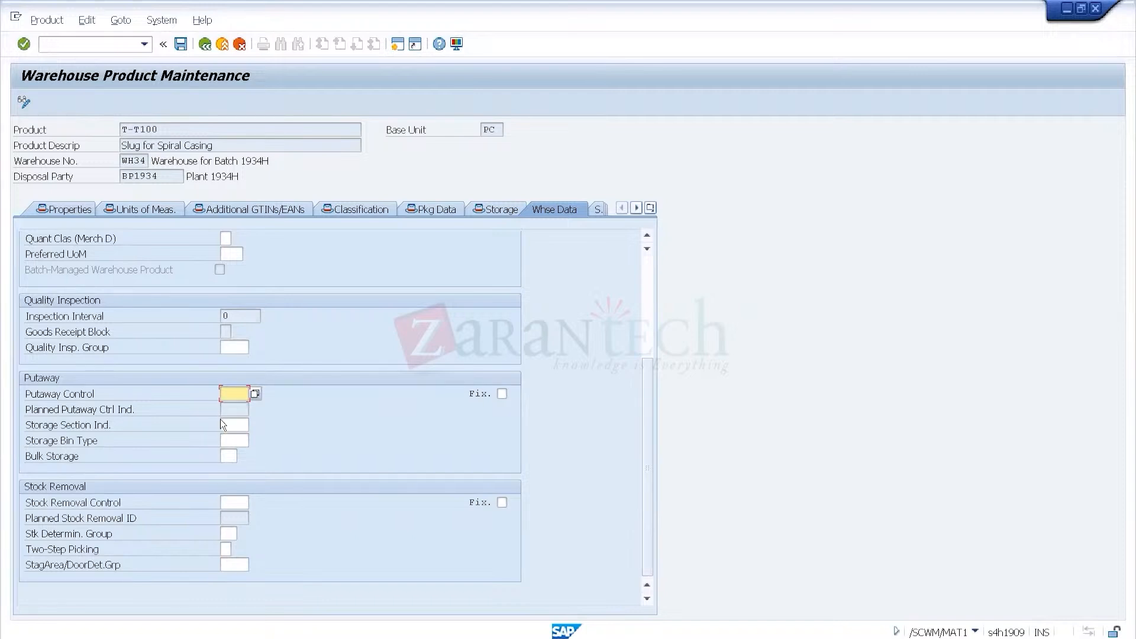
left_click(232, 439)
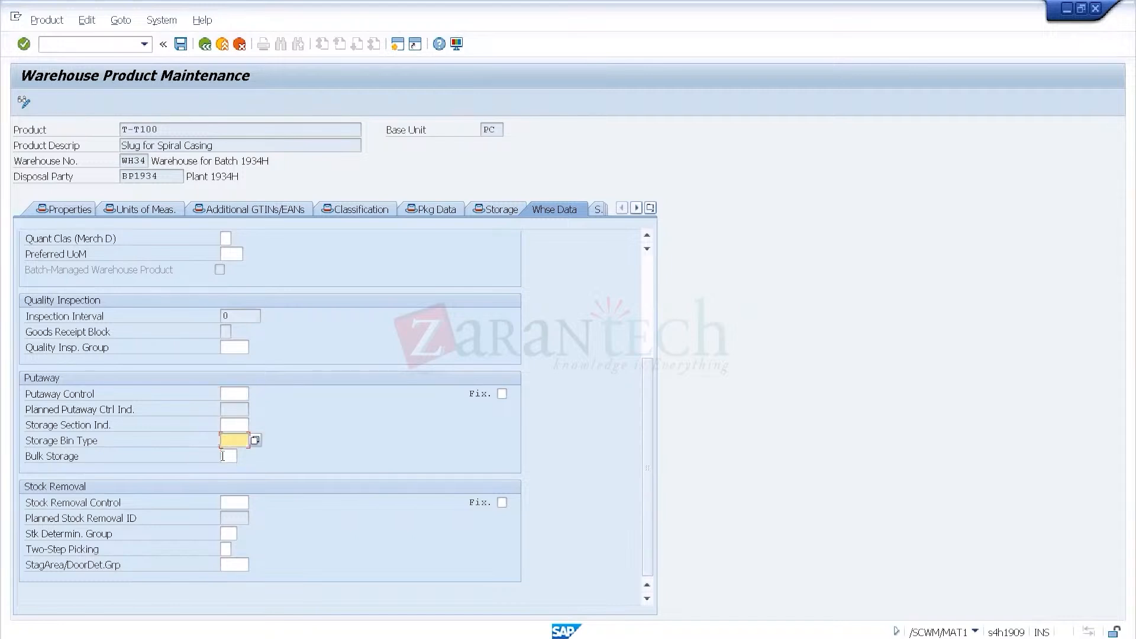
left_click(223, 457)
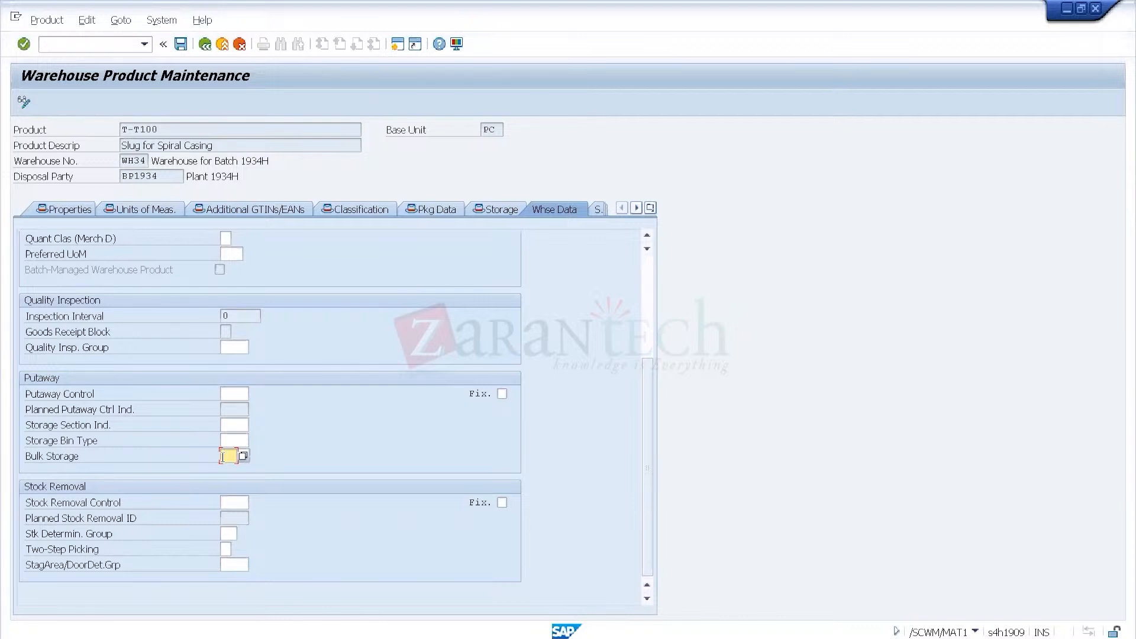
- Examine the stock removal fields: stock removal control, stock determination group, two-step picking and staging area/door determination group
left_click(249, 506)
left_click(228, 542)
left_click(225, 534)
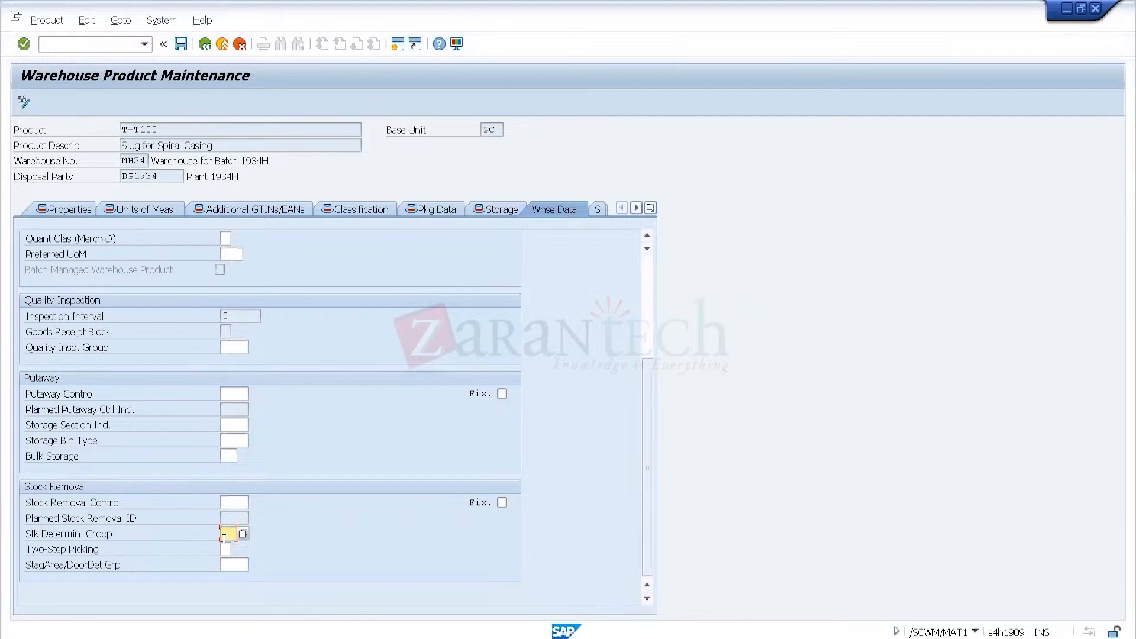
key("Tab")
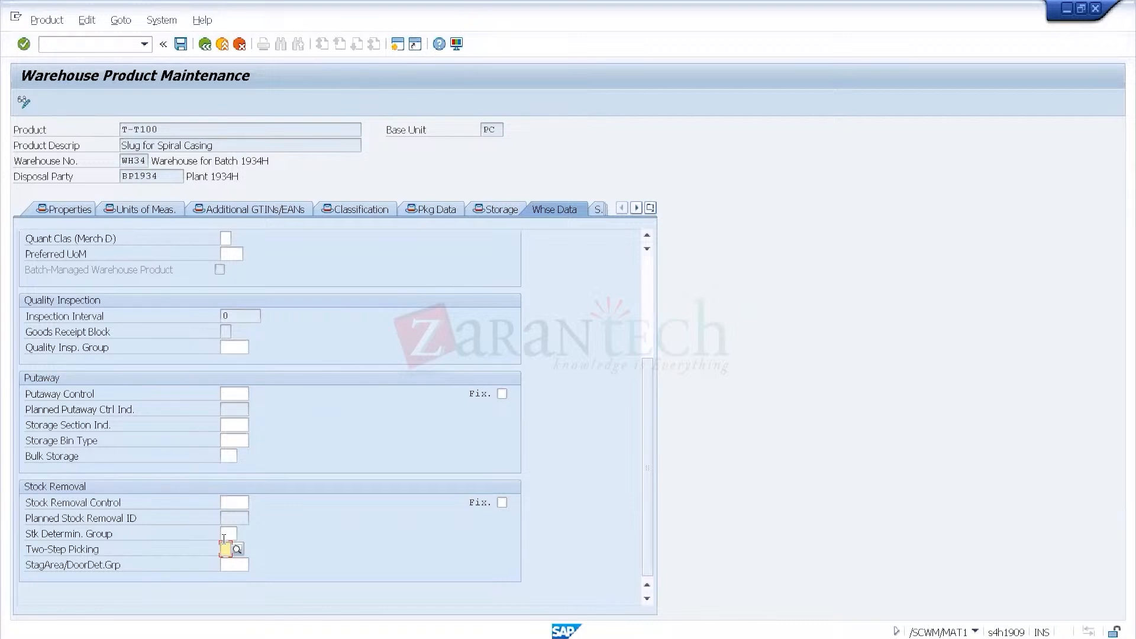
key("Tab")
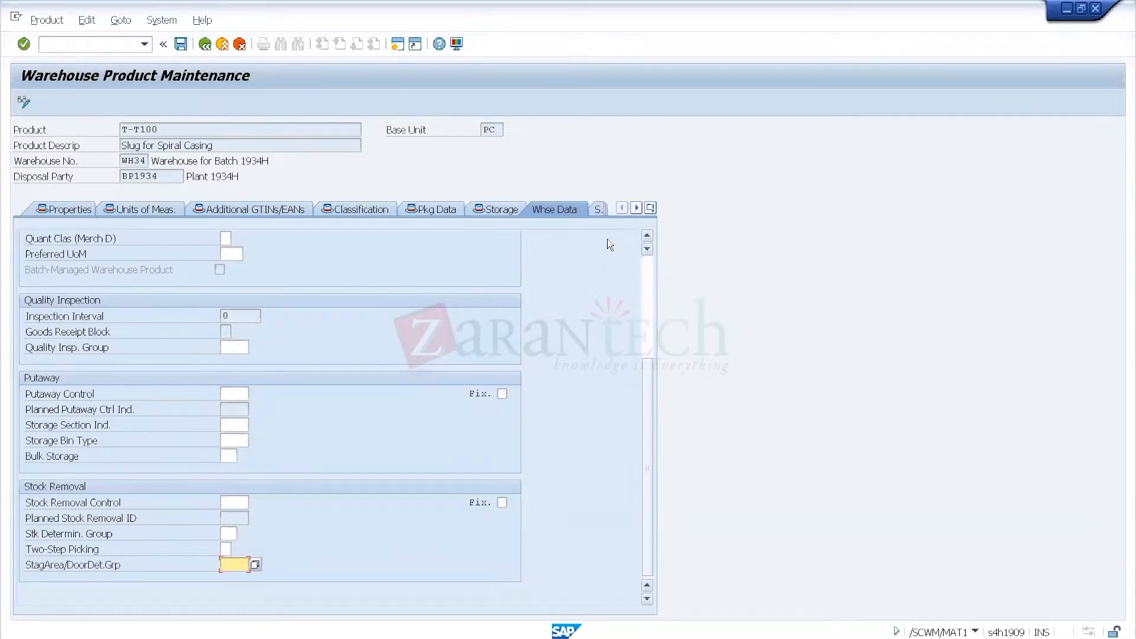
- View the slotting data, then add storage type 8001 (High Rack Storage) to the storage type data of T-T100
left_click(597, 210)
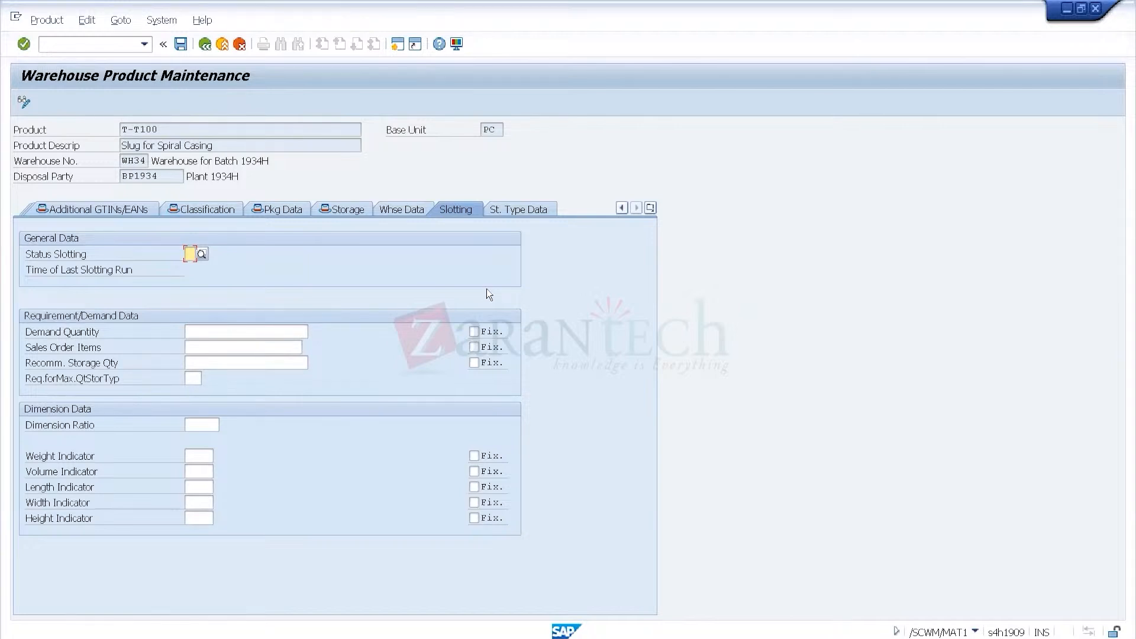
left_click(531, 211)
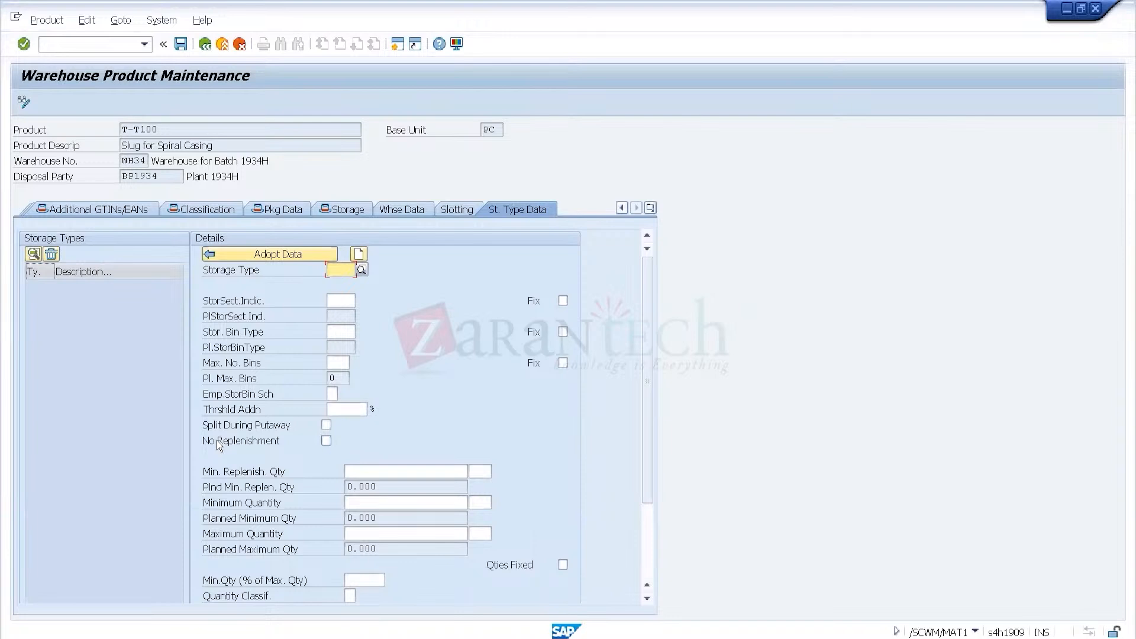
type("8001")
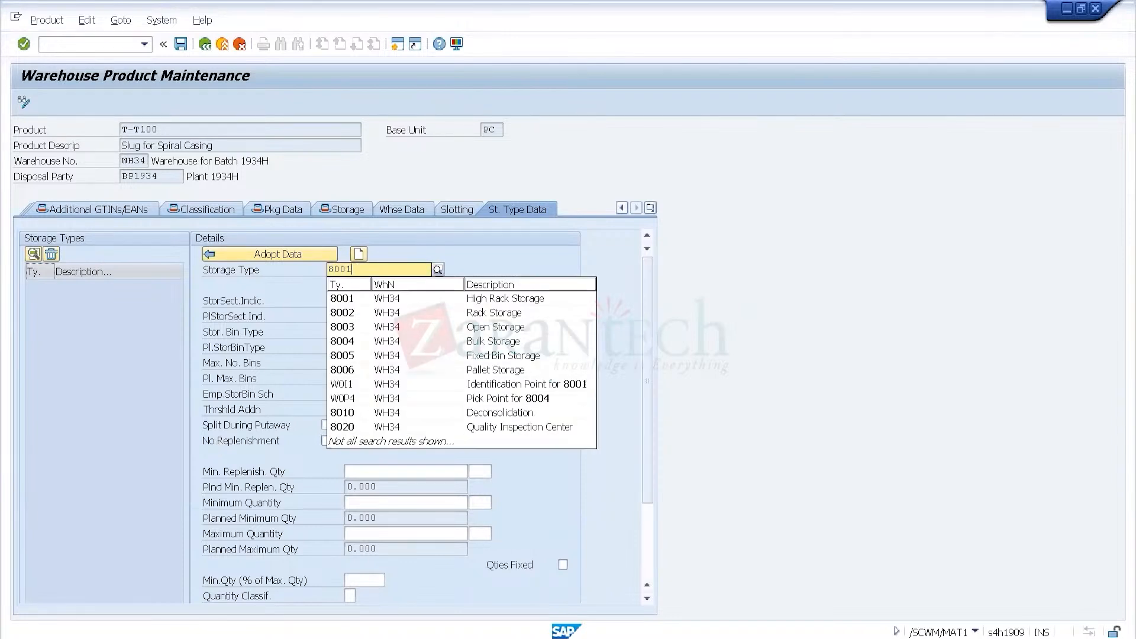
key("Return")
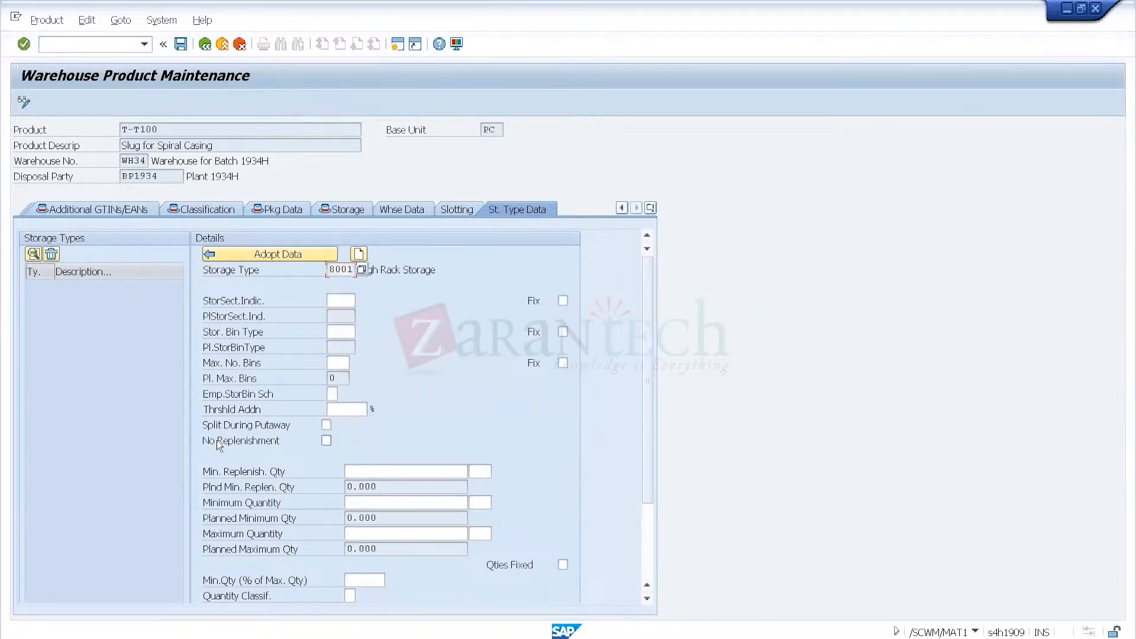
left_click(336, 333)
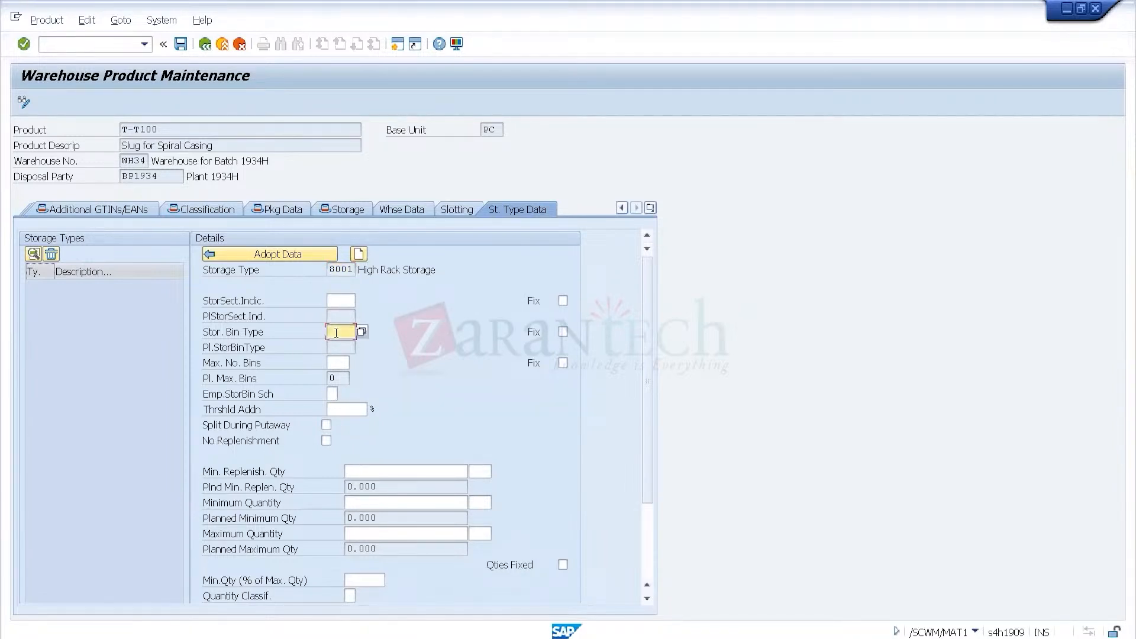
left_click(312, 254)
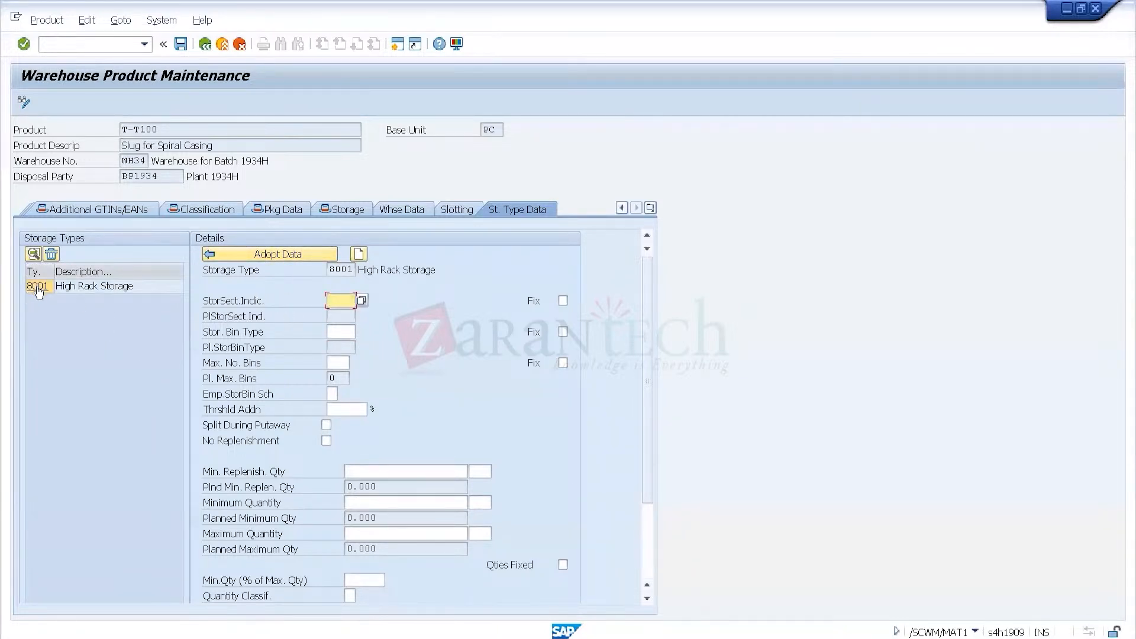
- Create a second storage type entry, 8002 (Rack Storage), and adopt it into the product's storage types
left_click(355, 259)
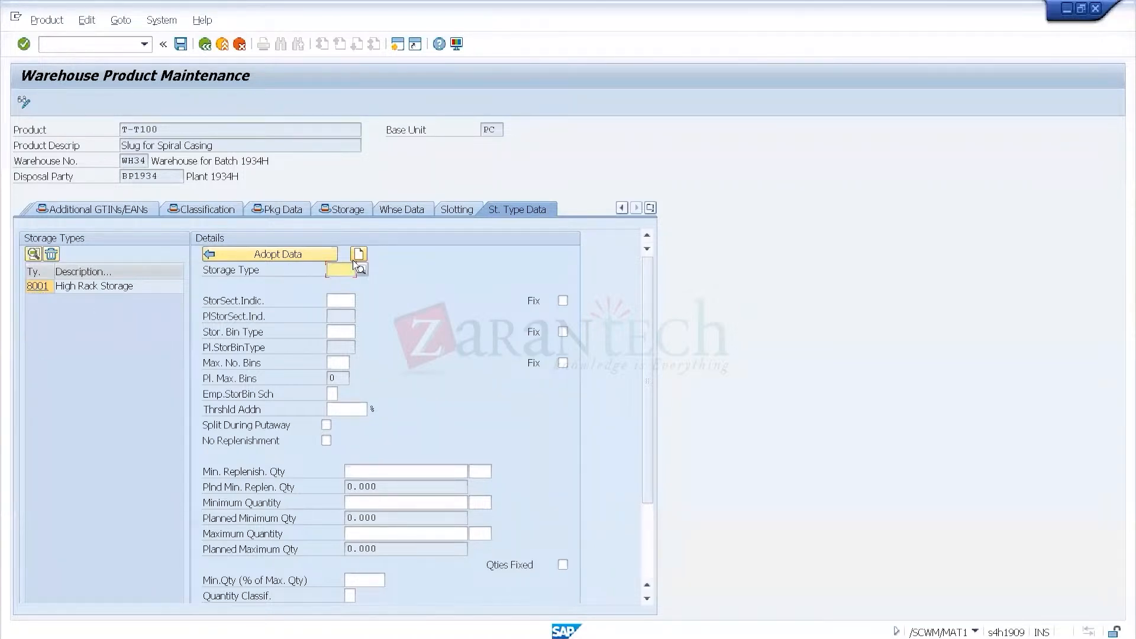
type("8002")
key("Return")
left_click(310, 250)
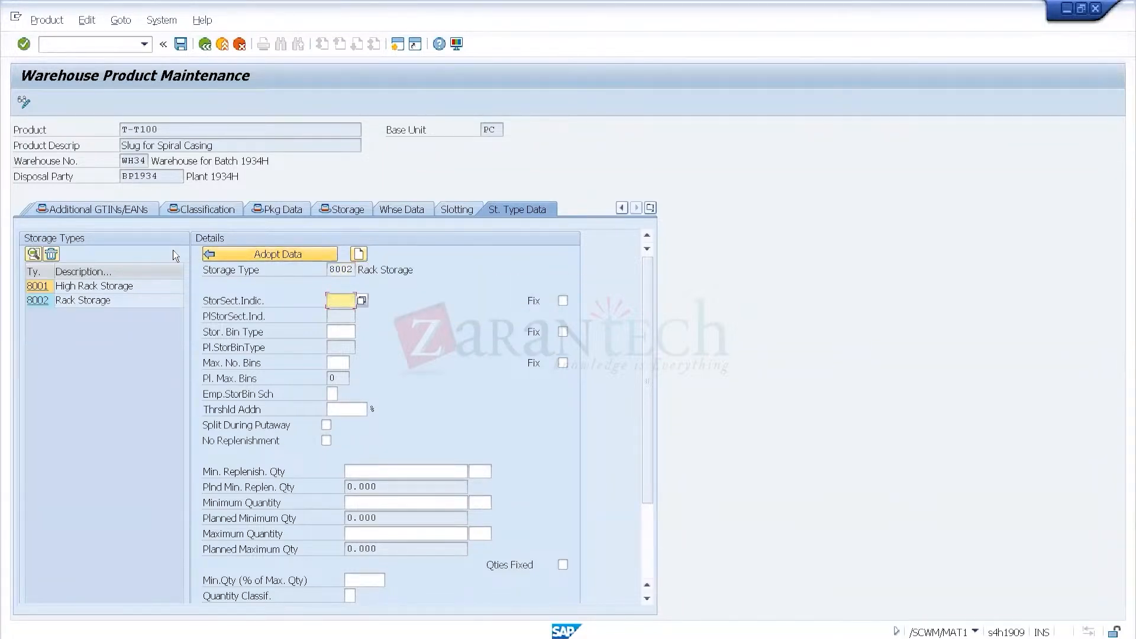
- Review the storage type details, from storage section indicator, bin type and maximum number of bins through replenishment quantities and putaway sequence
left_click(108, 289)
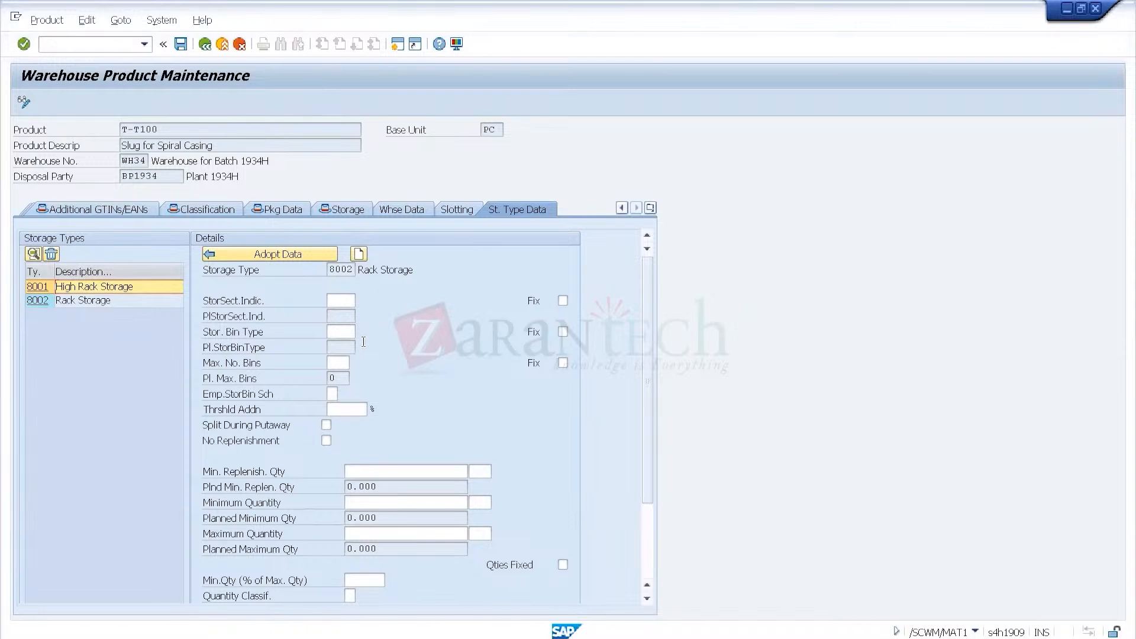
left_click(645, 538)
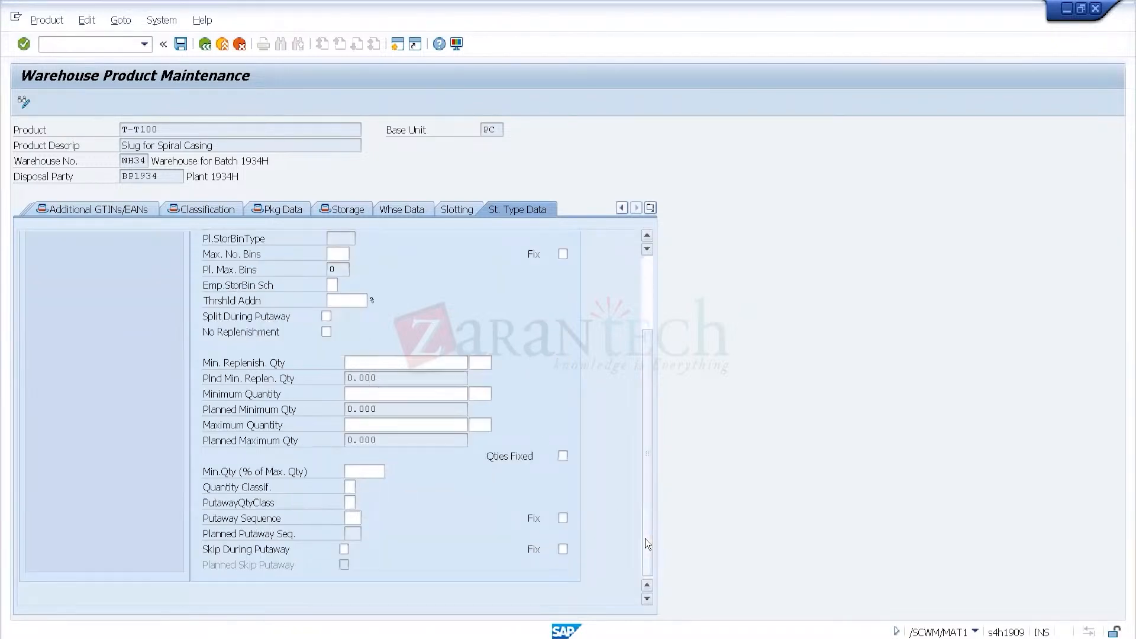
left_click(651, 304)
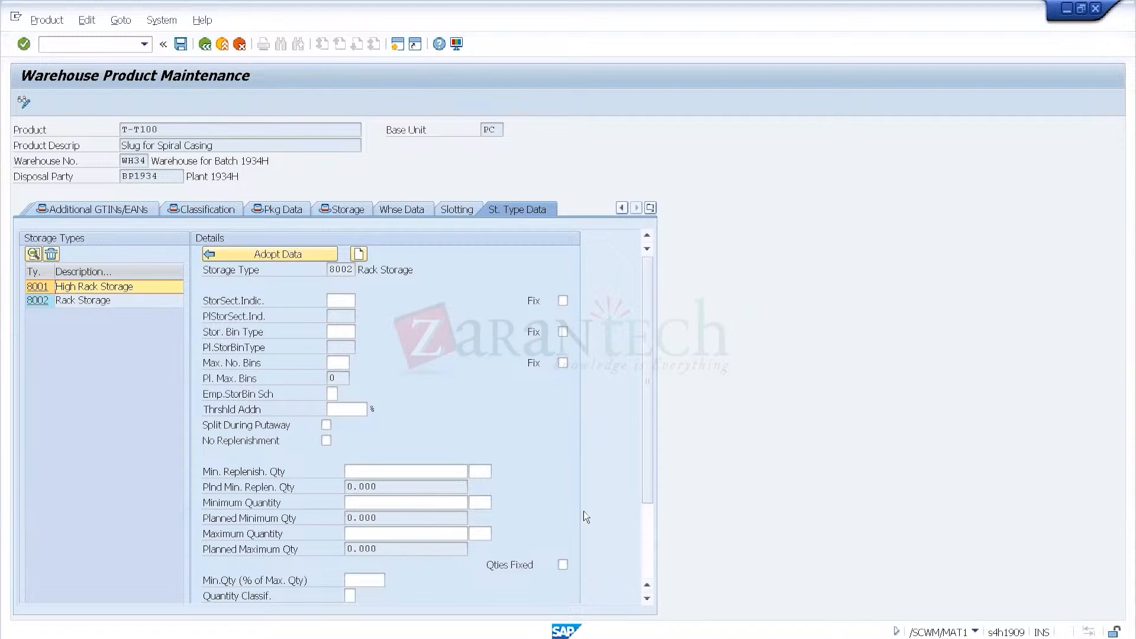
left_click(349, 303)
left_click(339, 331)
left_click(334, 364)
left_click(648, 548)
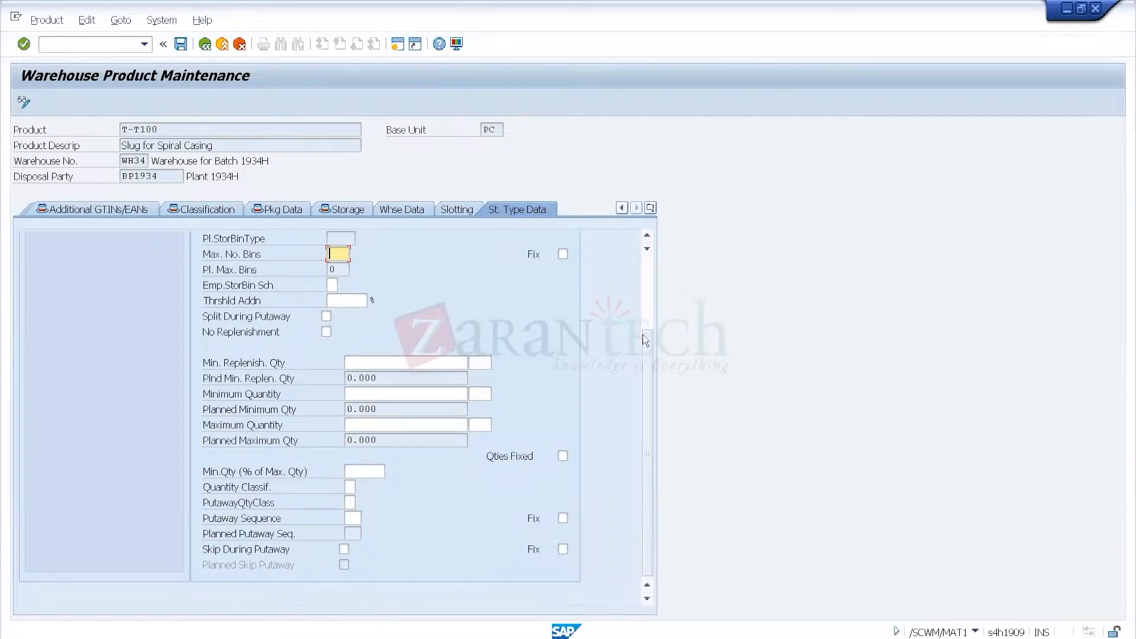
scroll(649, 310, "up", 2)
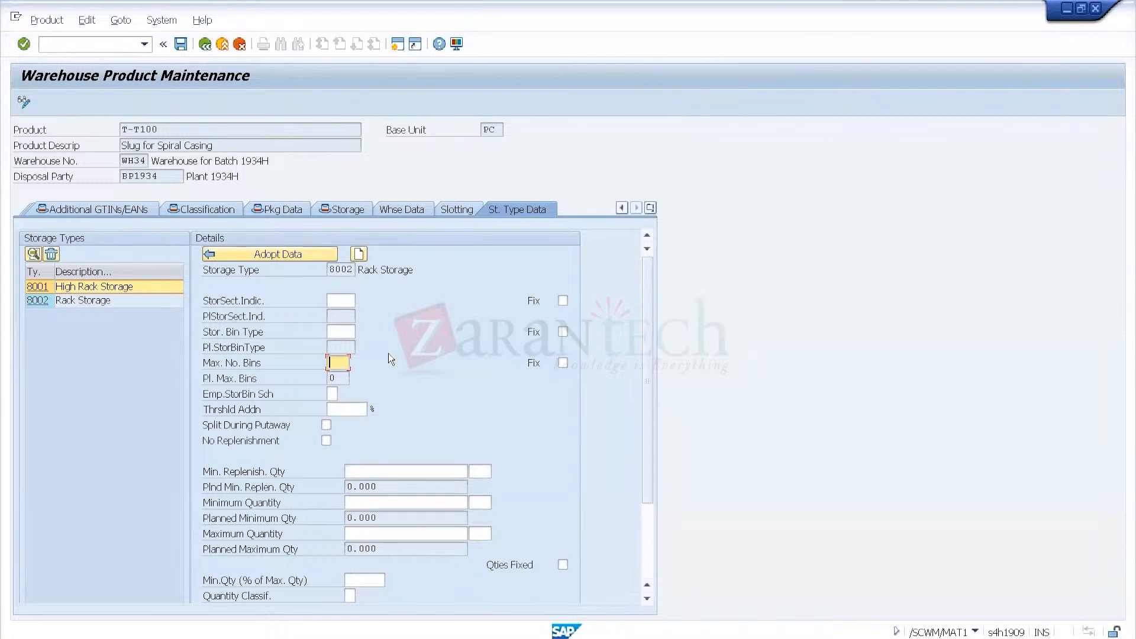
- Return to the warehouse data, read the field help for fixing the cycle counting indicator, and review the remaining sections
left_click(396, 207)
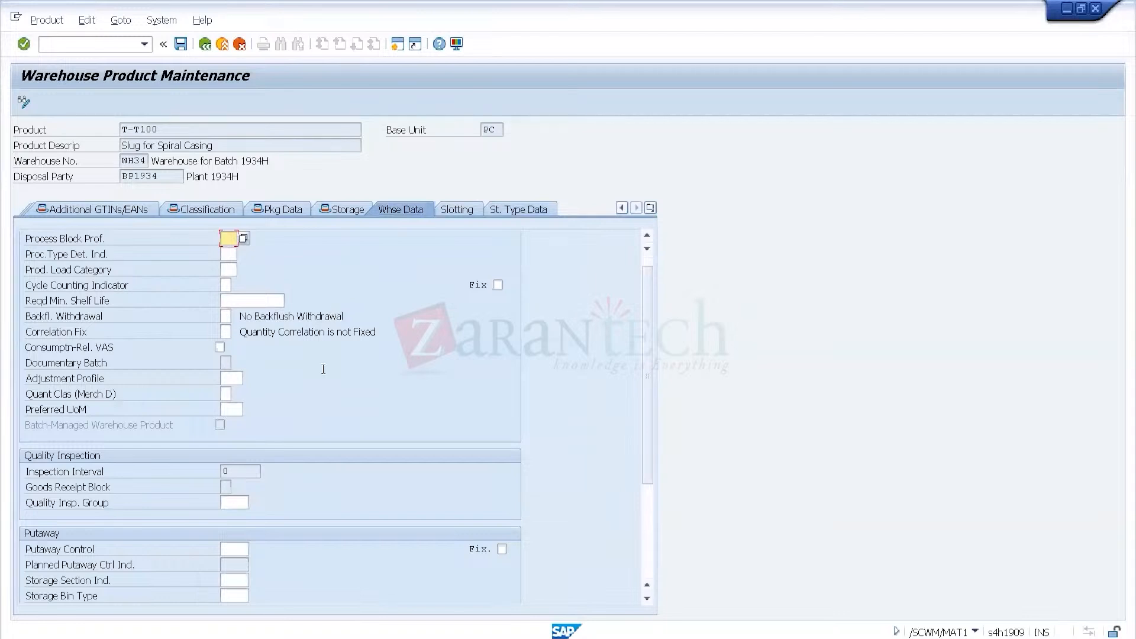
left_click(234, 503)
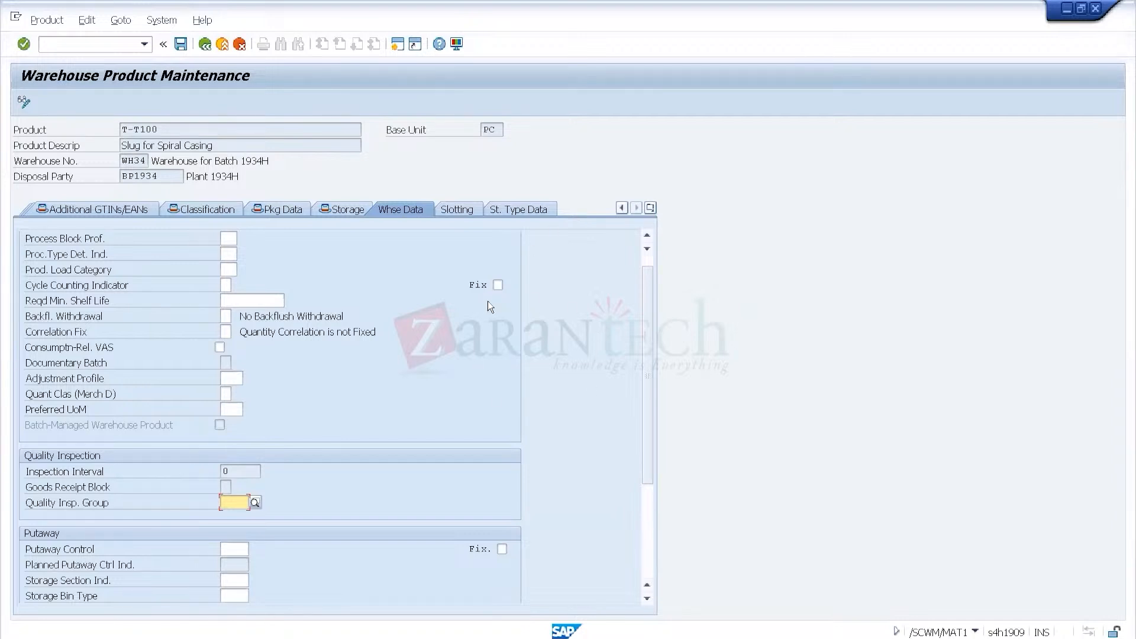
left_click(497, 285)
key("F1")
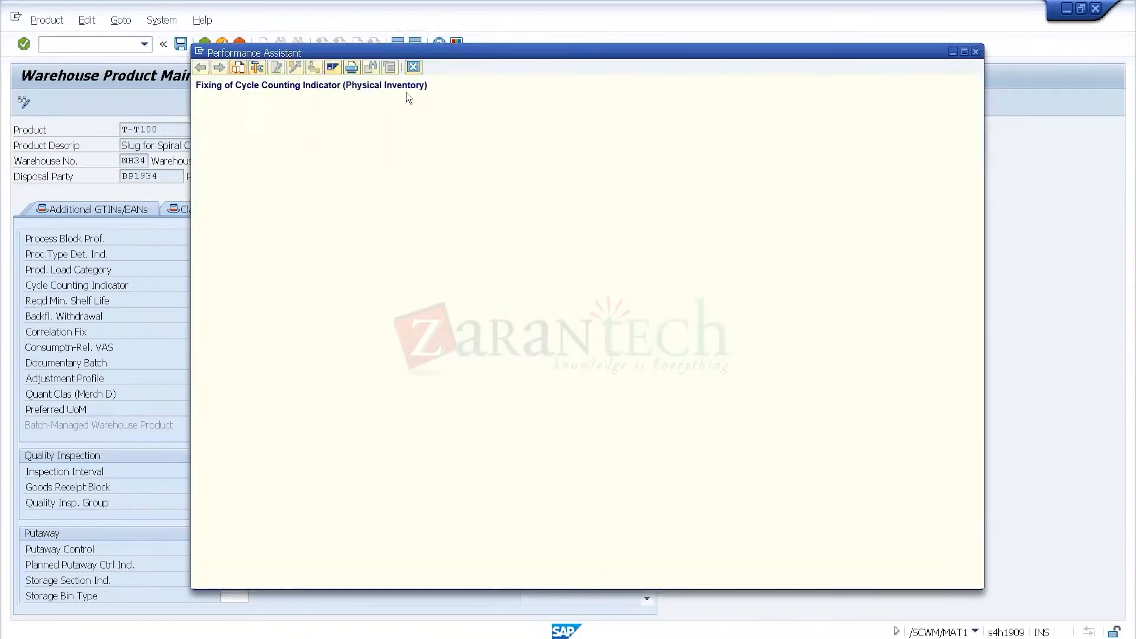
left_click(412, 68)
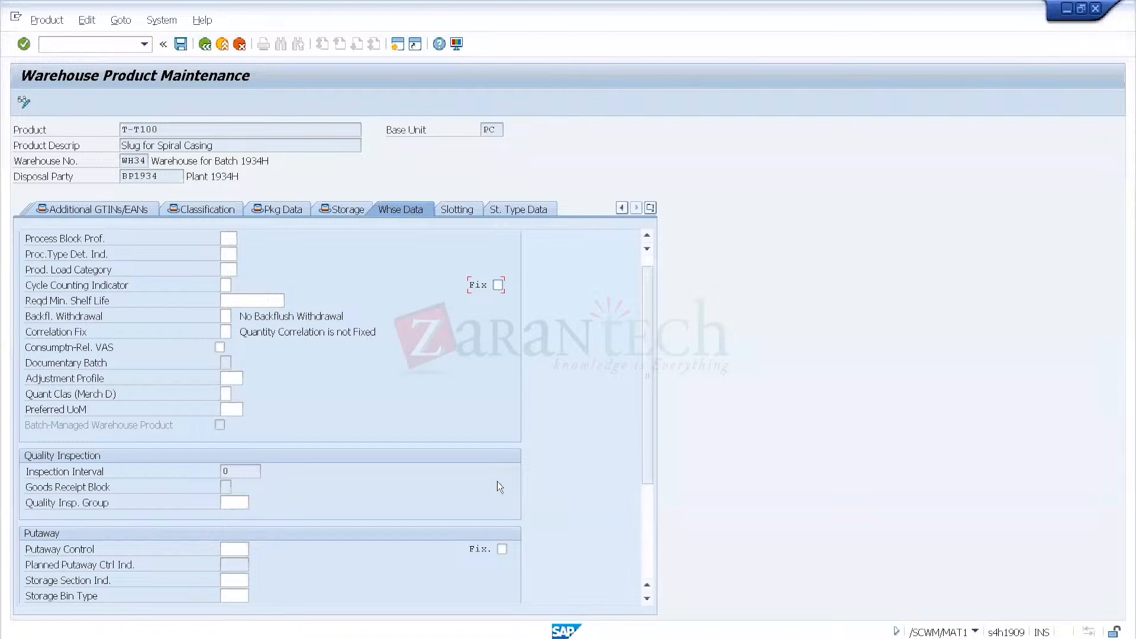
left_click(644, 550)
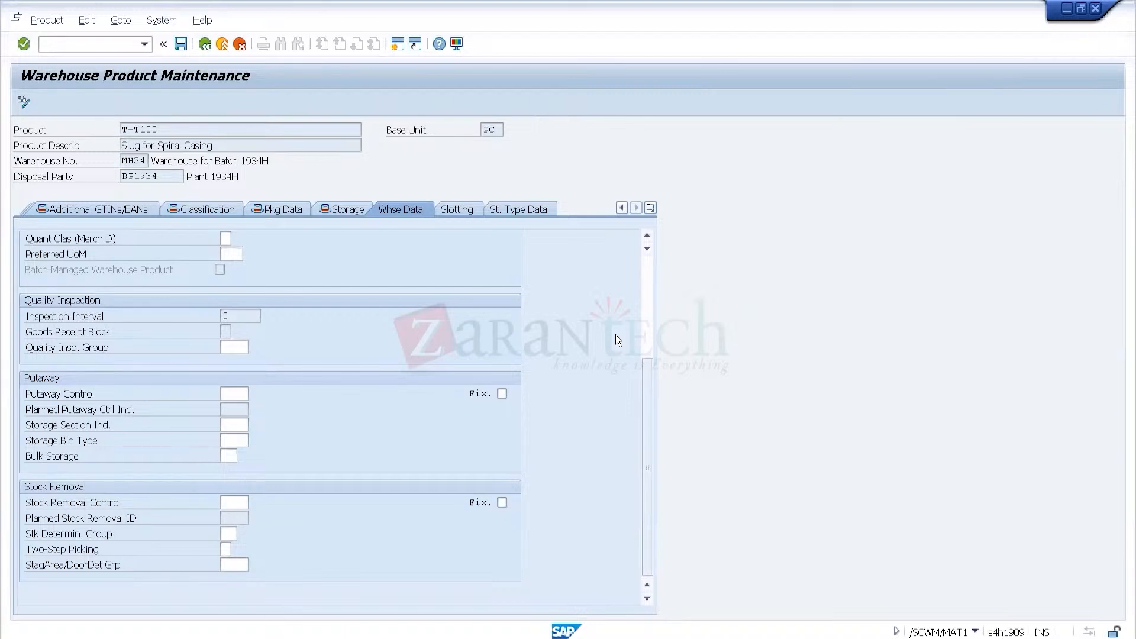
scroll(644, 304, "up", 4)
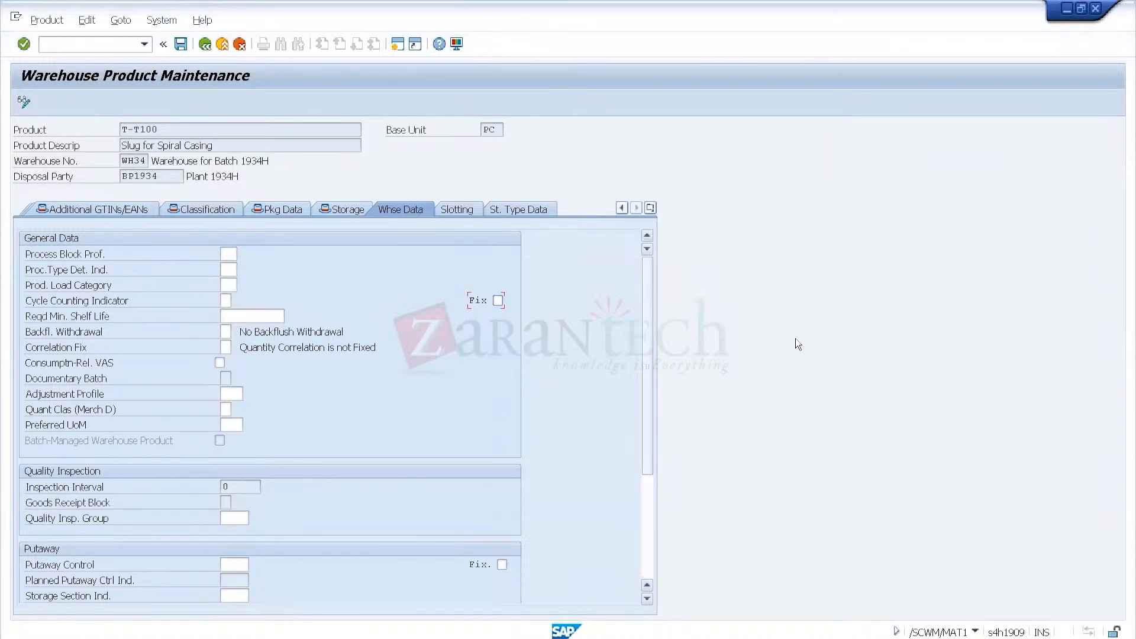
- Go back to the storage type data and display the fixed bins assigned to product T-T100
left_click(528, 212)
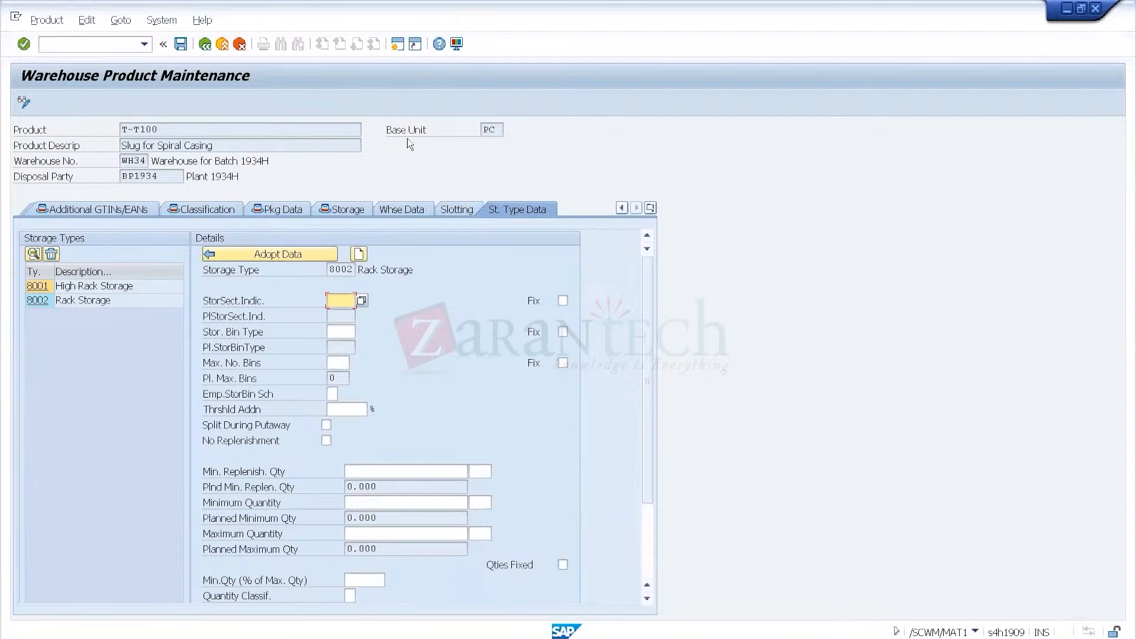
left_click(85, 21)
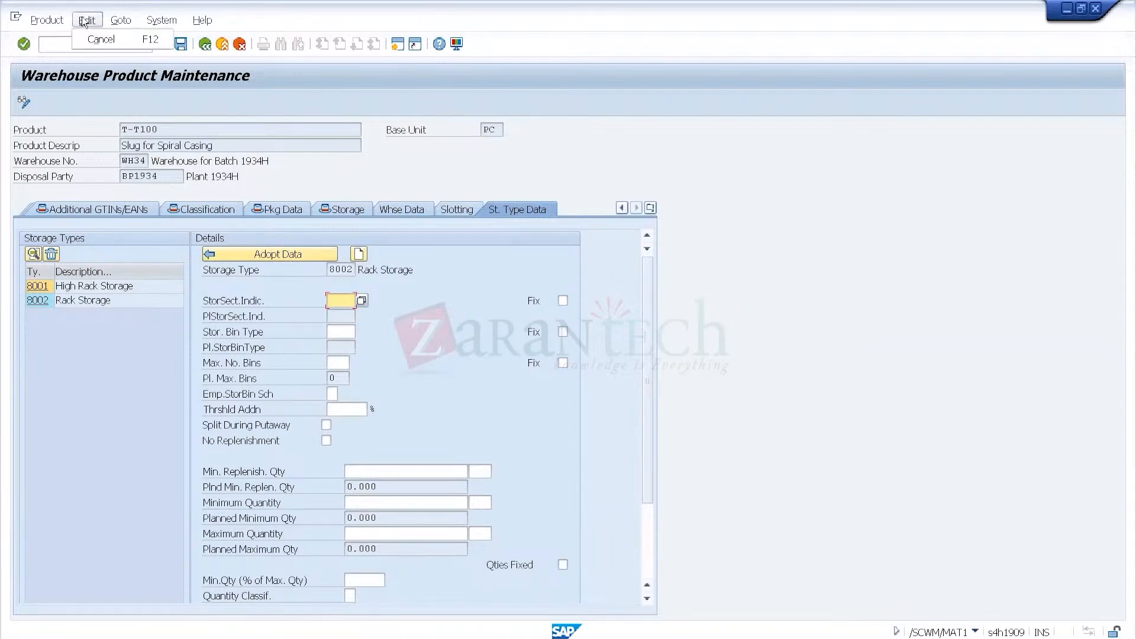
left_click(118, 21)
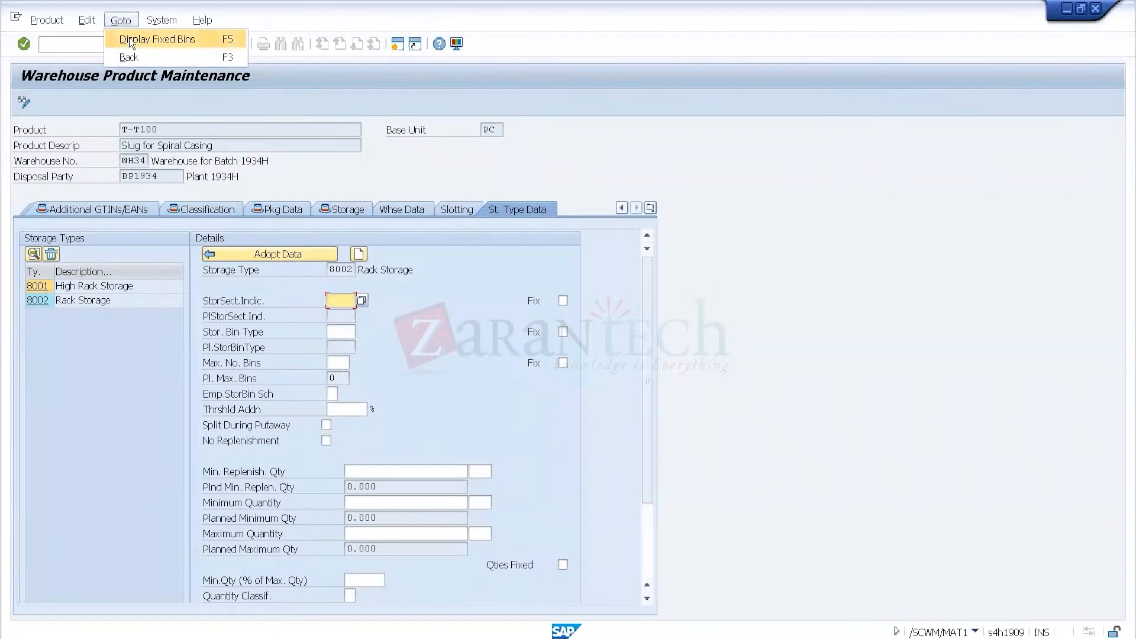
left_click(131, 41)
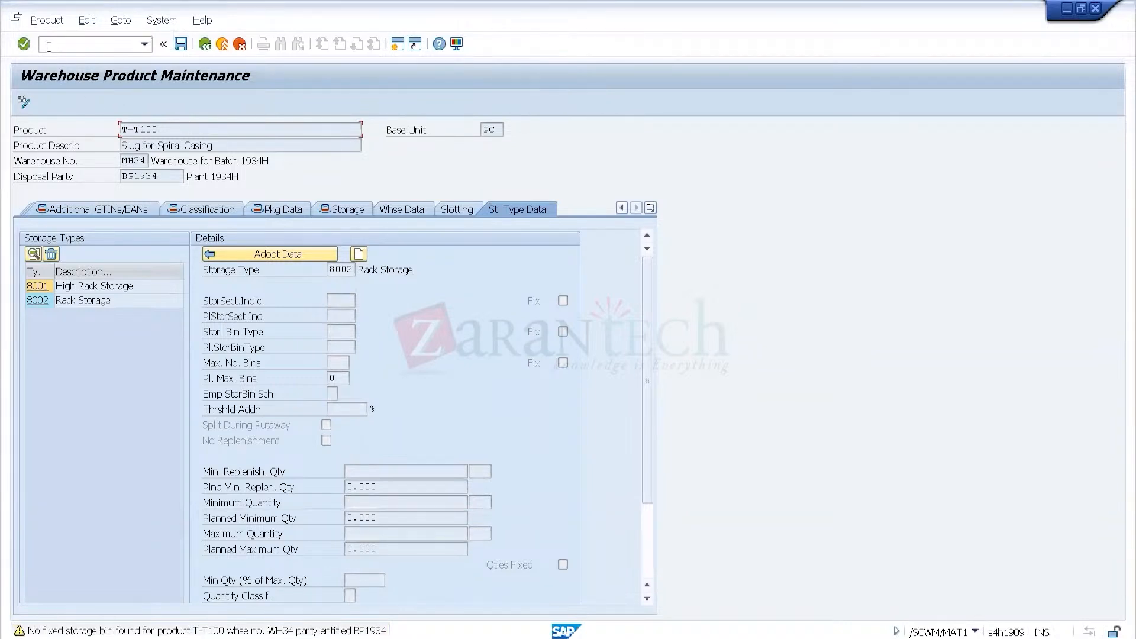
type("/n/scw")
key("BackSpace")
key("BackSpace")
key("BackSpace")
key("BackSpace")
type("o")
key("BackSpace")
key("BackSpace")
type("o")
key("BackSpace")
key("BackSpace")
- Open transaction /SCWM/BINMAT in a new session and display the fixed storage bins for warehouse WH34 and party BP1934
left_click(50, 45)
left_click(562, 362)
left_click(214, 377)
type("/n/scw")
key("BackSpace")
key("BackSpace")
key("BackSpace")
key("BackSpace")
key("BackSpace")
type("o/scwm/mat1")
key("Return")
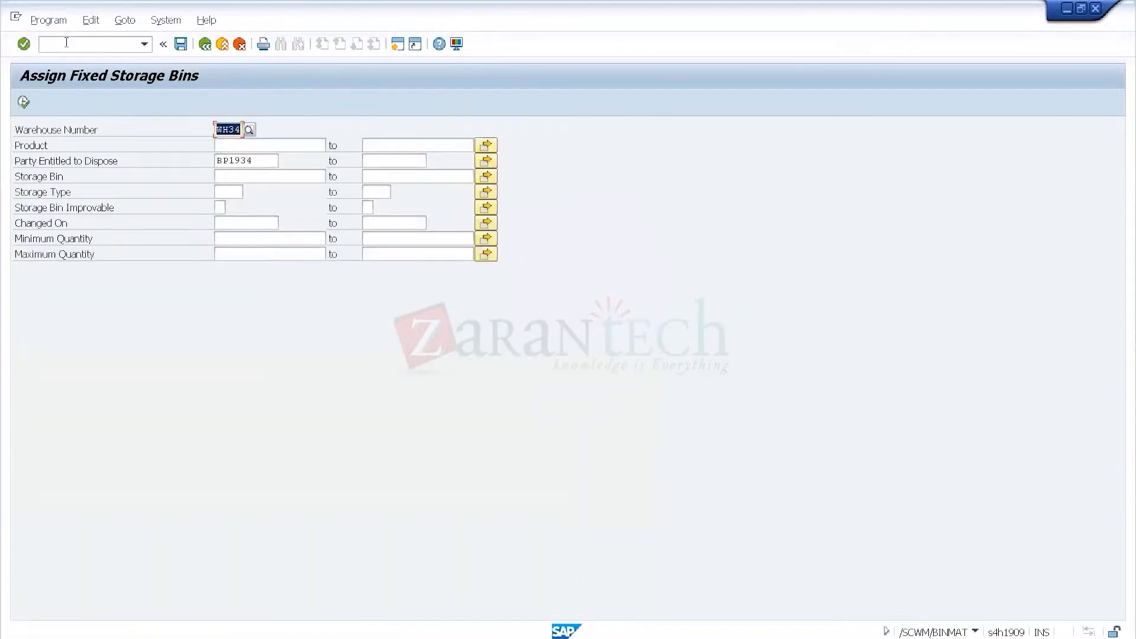
left_click(23, 102)
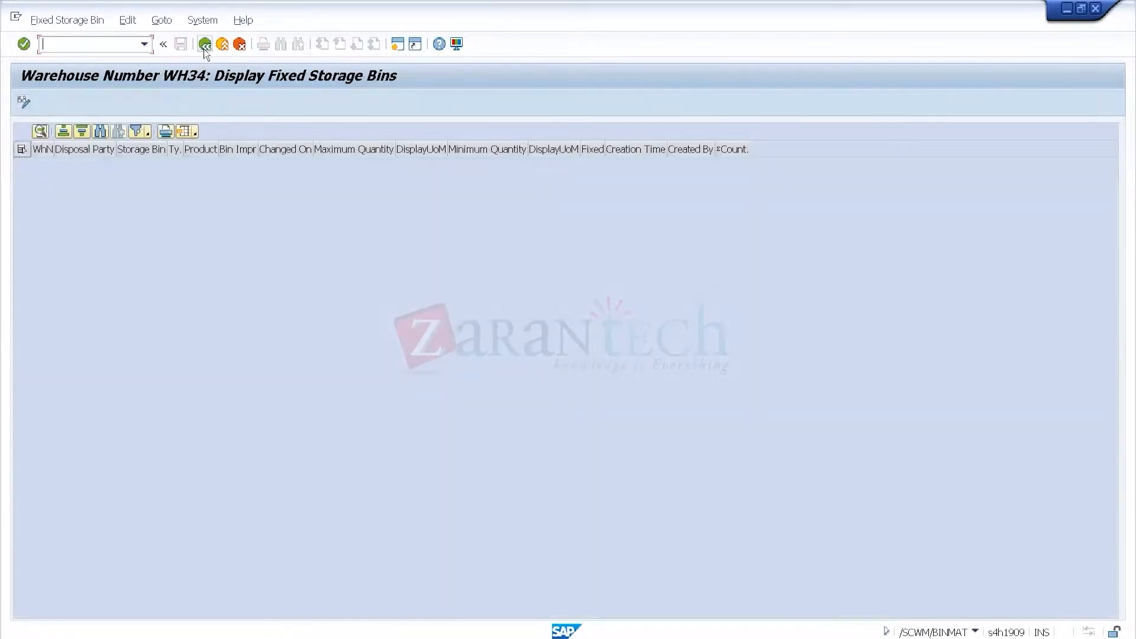
- Return to the selection, set the warehouse to WH23, clear the party entitled to dispose, and display its fixed storage bins
left_click(203, 47)
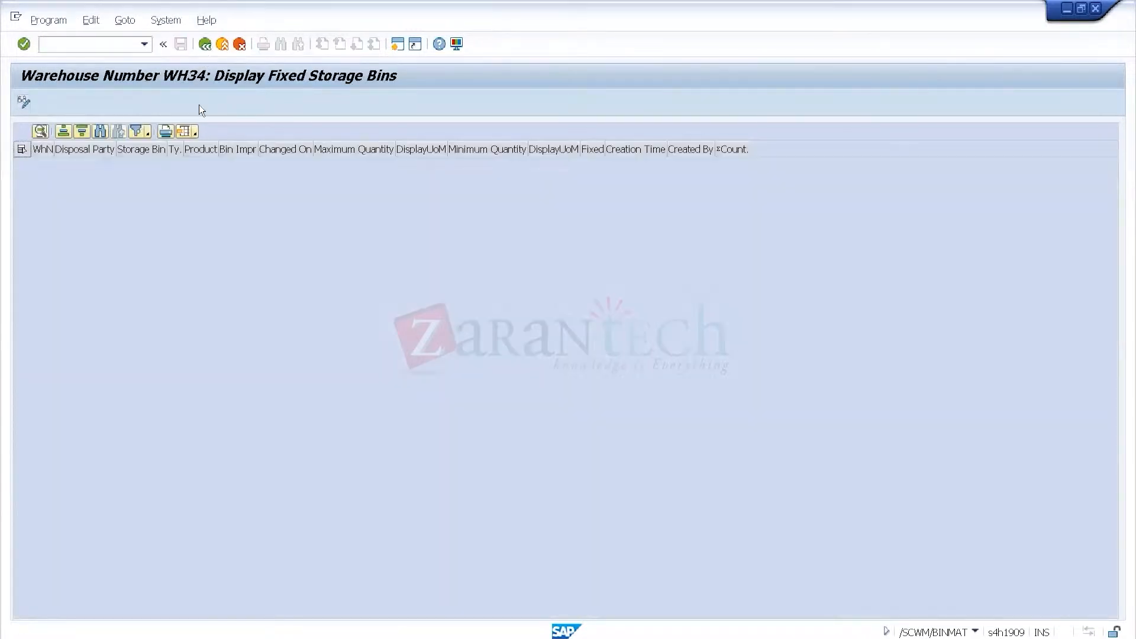
type("WH23")
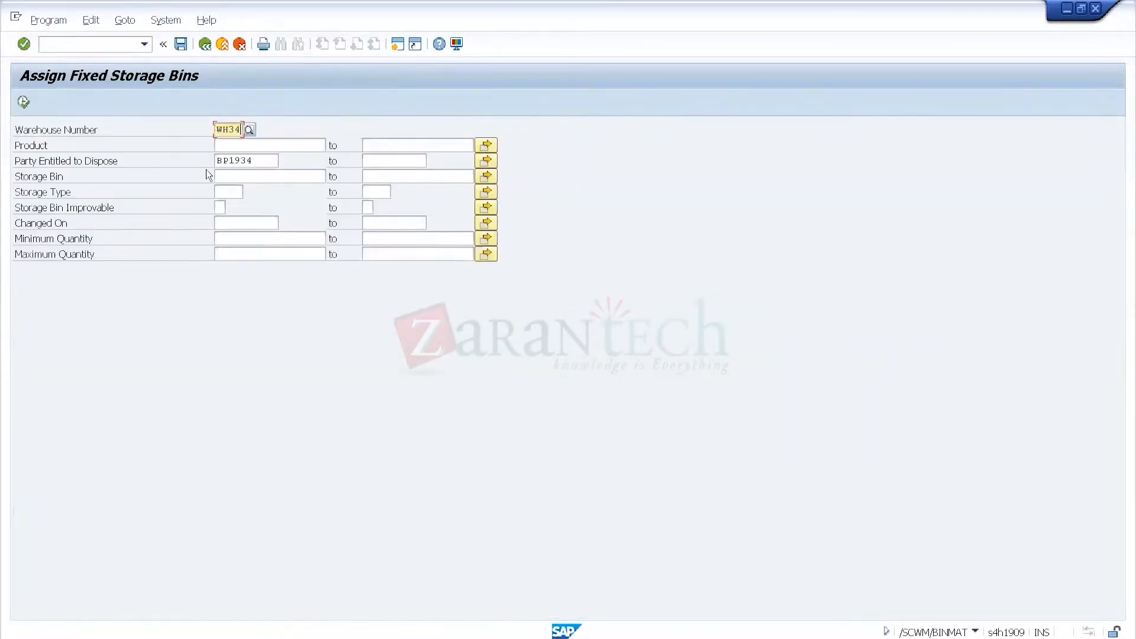
key("Tab")
key("Tab")
key("Tab")
key("Tab")
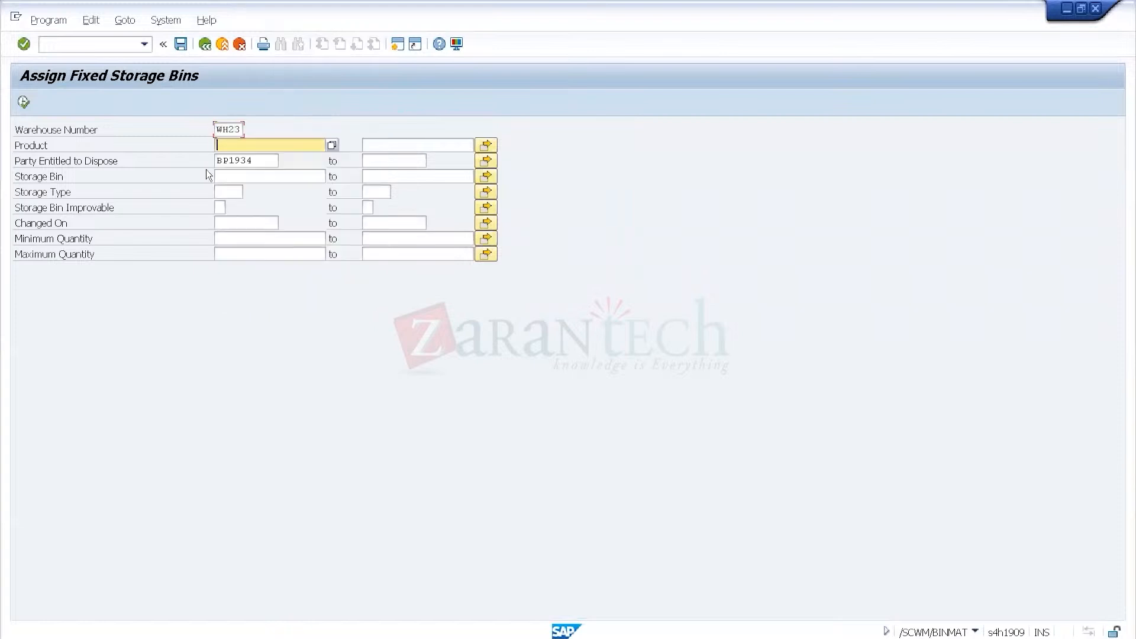
key("Delete")
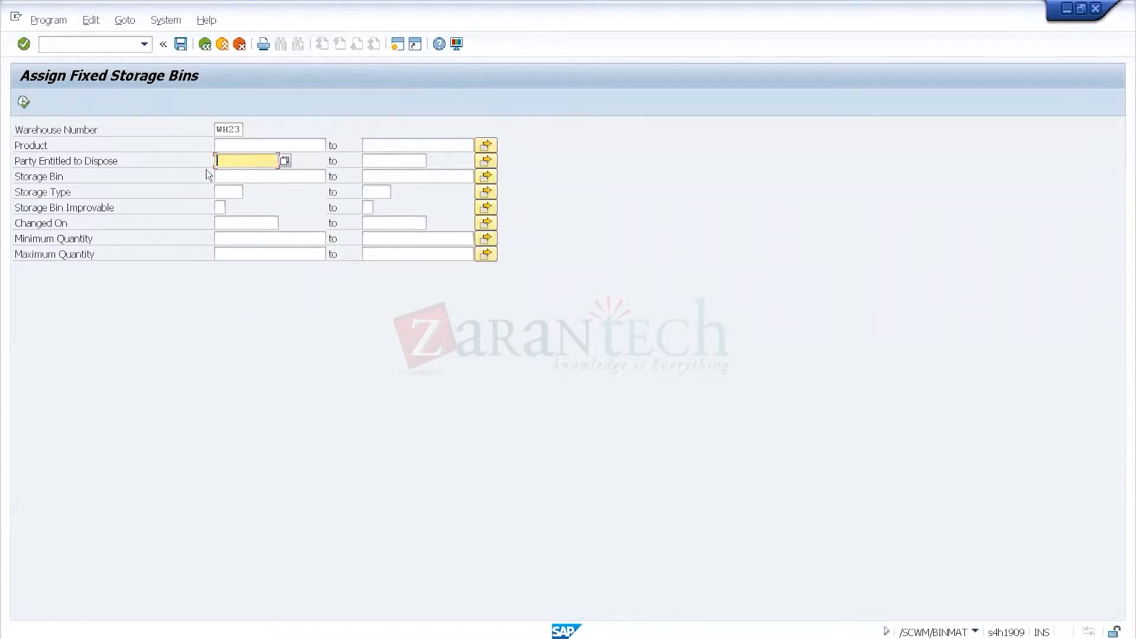
left_click(20, 107)
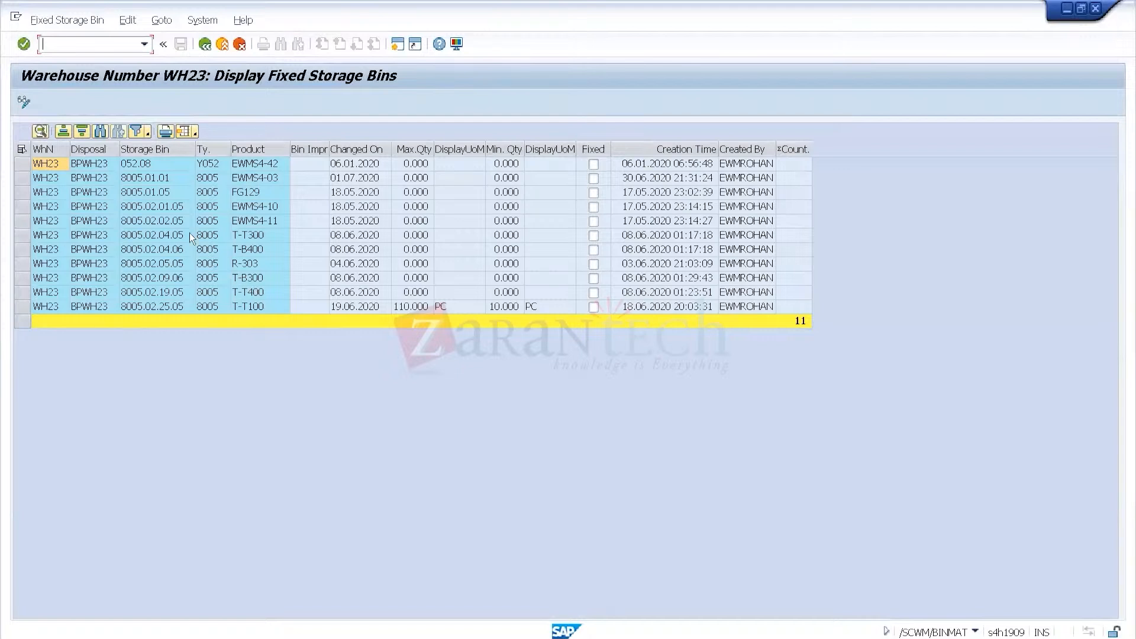
- Sort the WH23 fixed storage bin list by product in descending order and examine the bin assignments
left_click(264, 211)
left_click(248, 149)
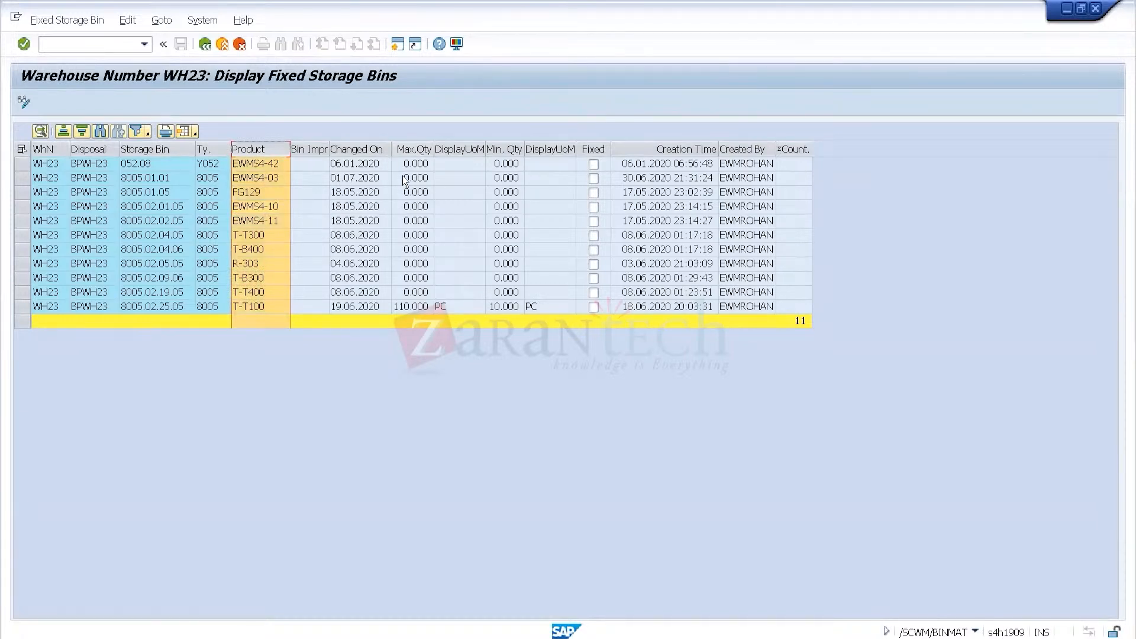
left_click(83, 132)
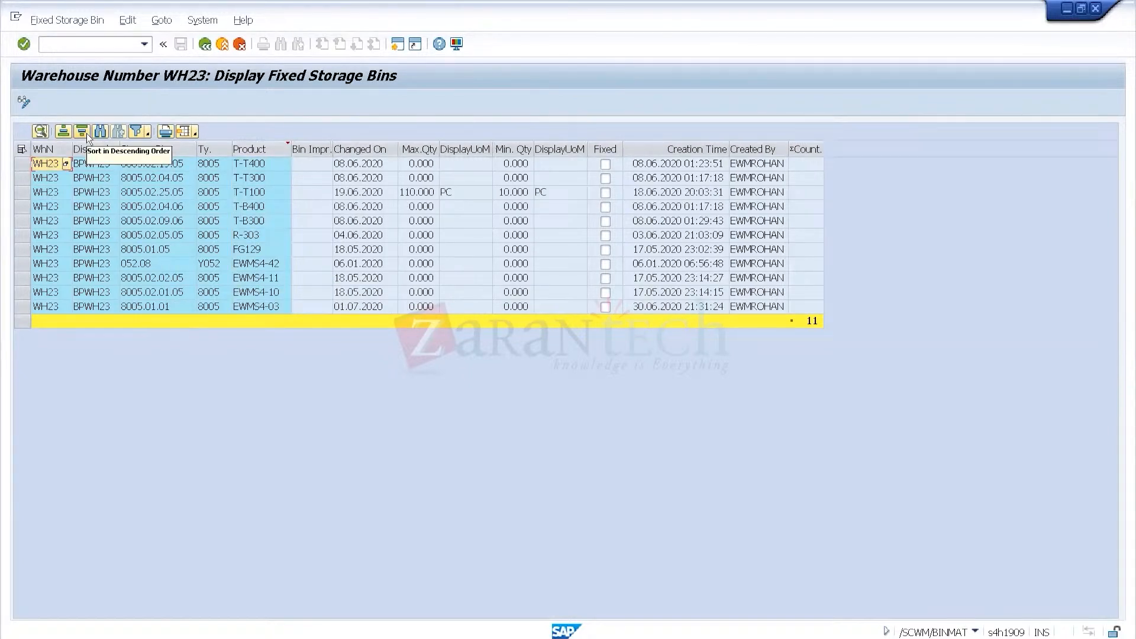
left_click(147, 228)
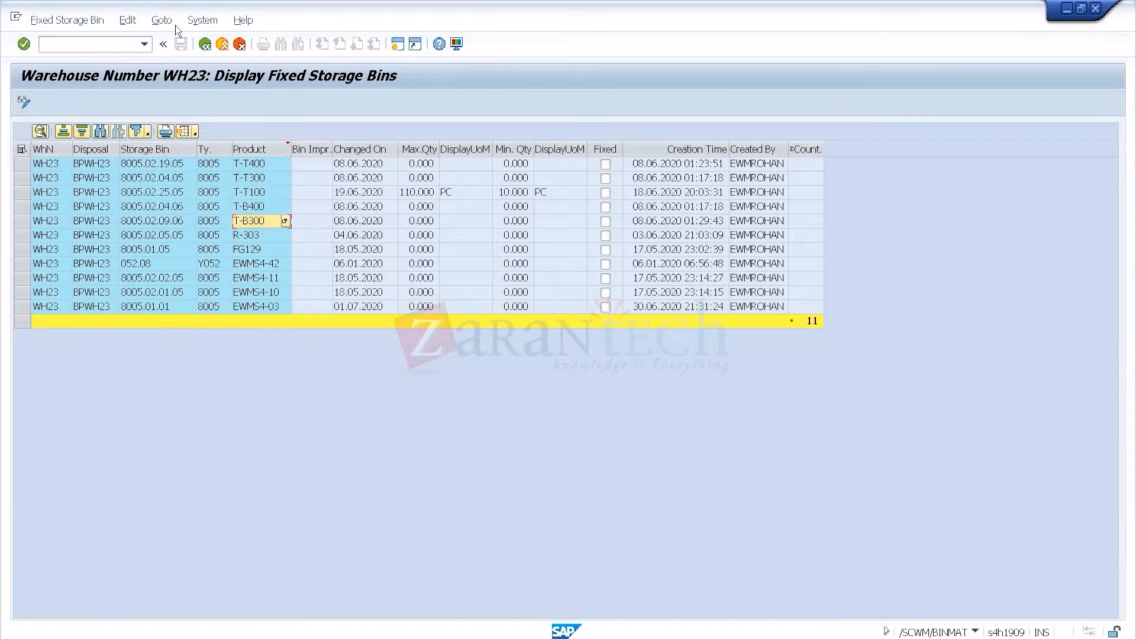
- Rerun the WH23 fixed bin list, sort it descending by product and by storage bin, and return to the selection
left_click(204, 45)
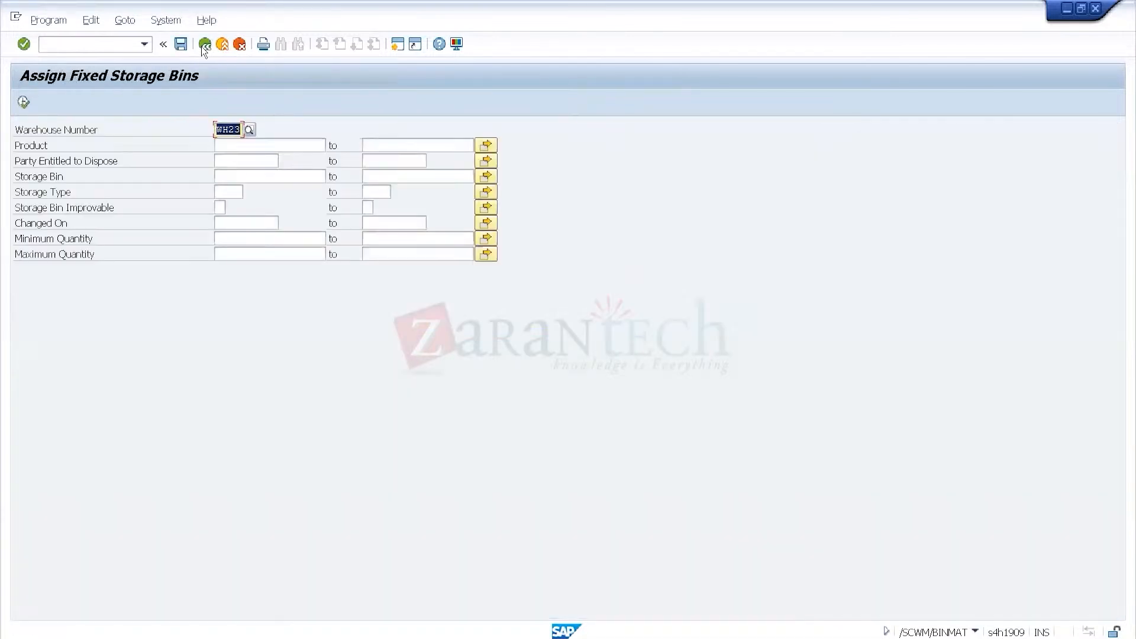
left_click(26, 102)
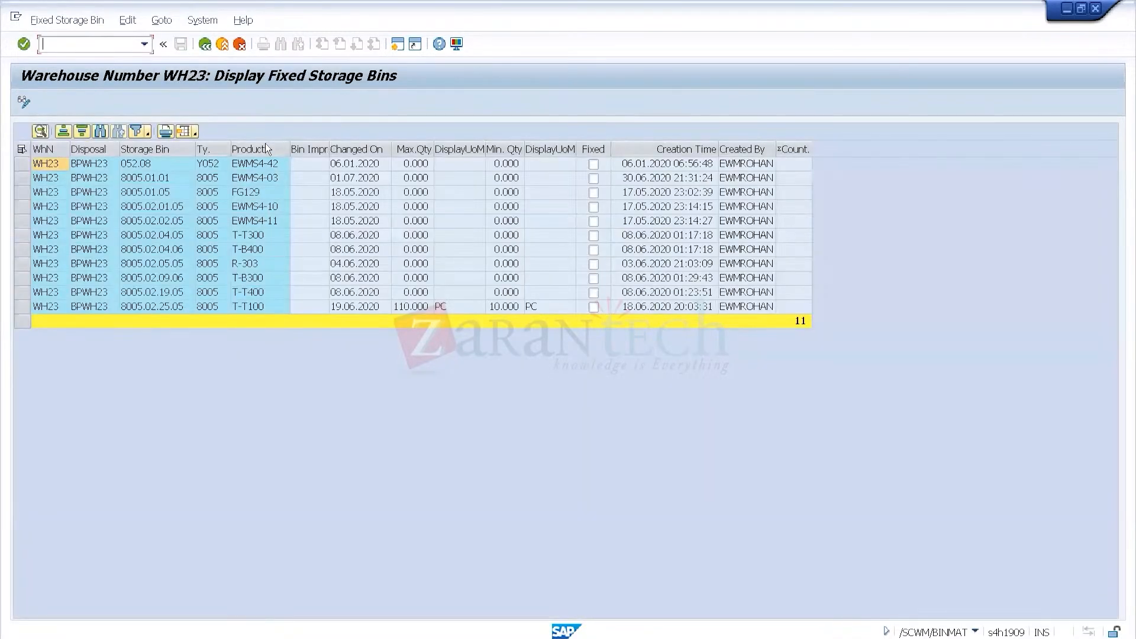
left_click(265, 145)
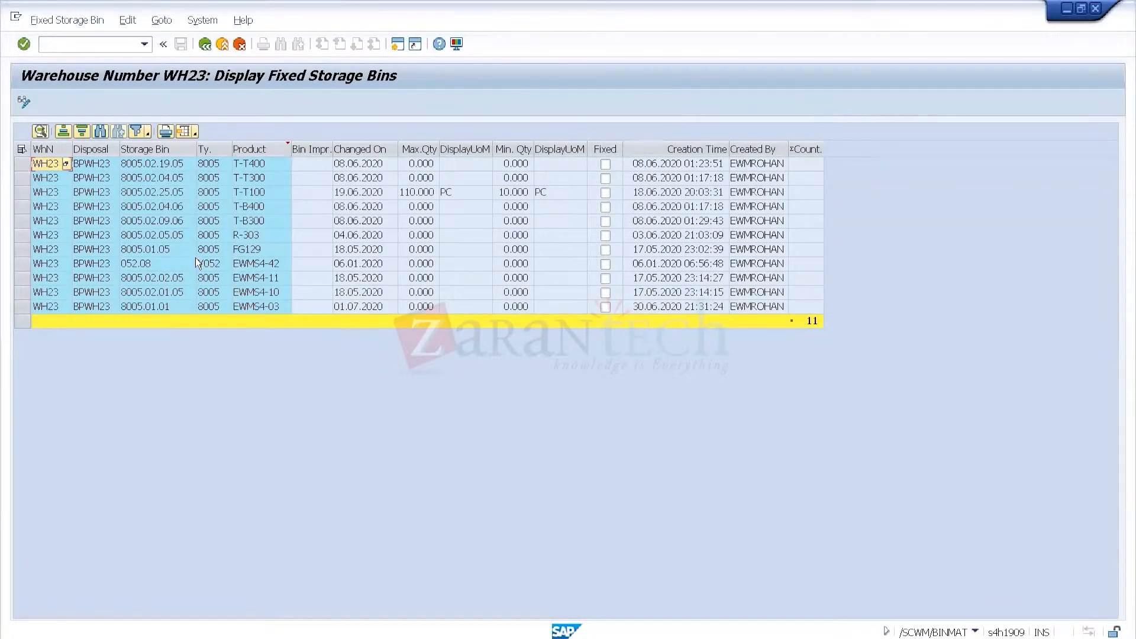
left_click(172, 233)
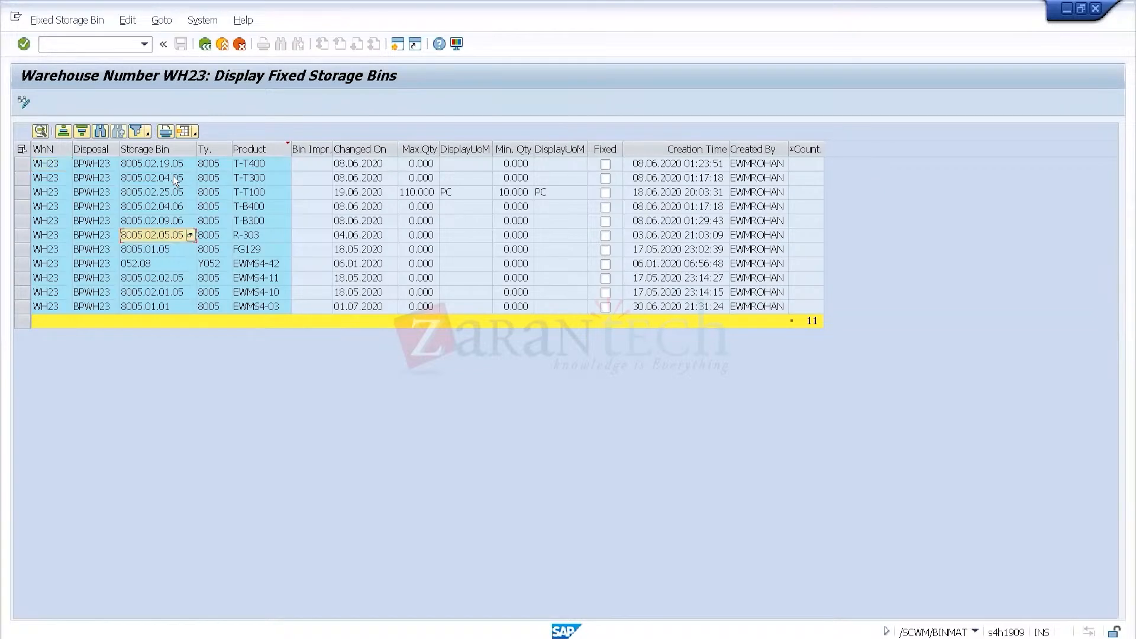
left_click(155, 147)
left_click(82, 131)
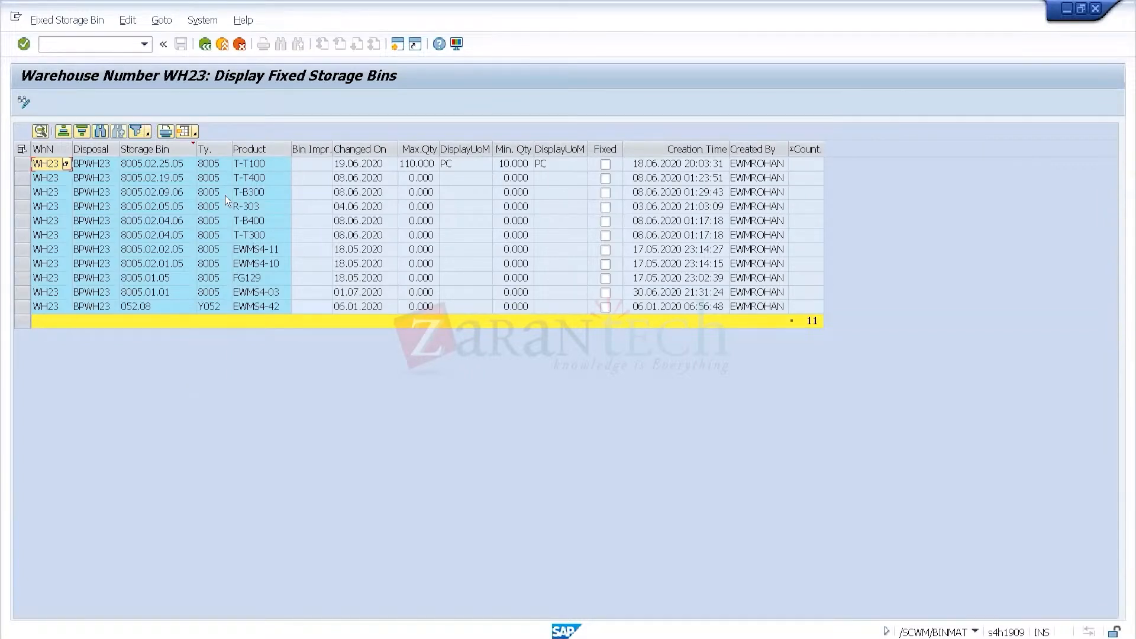
left_click(207, 52)
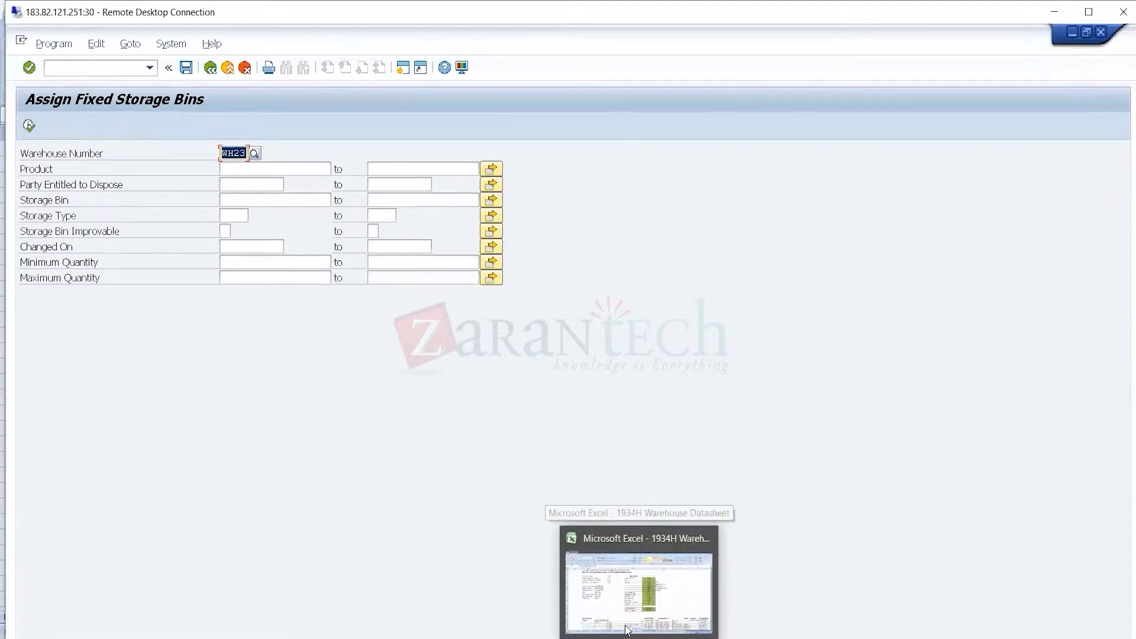
- Switch to the 1934H Warehouse Datasheet in Excel and examine the Bill of Materials table on the Org Structure sheet
left_click(613, 638)
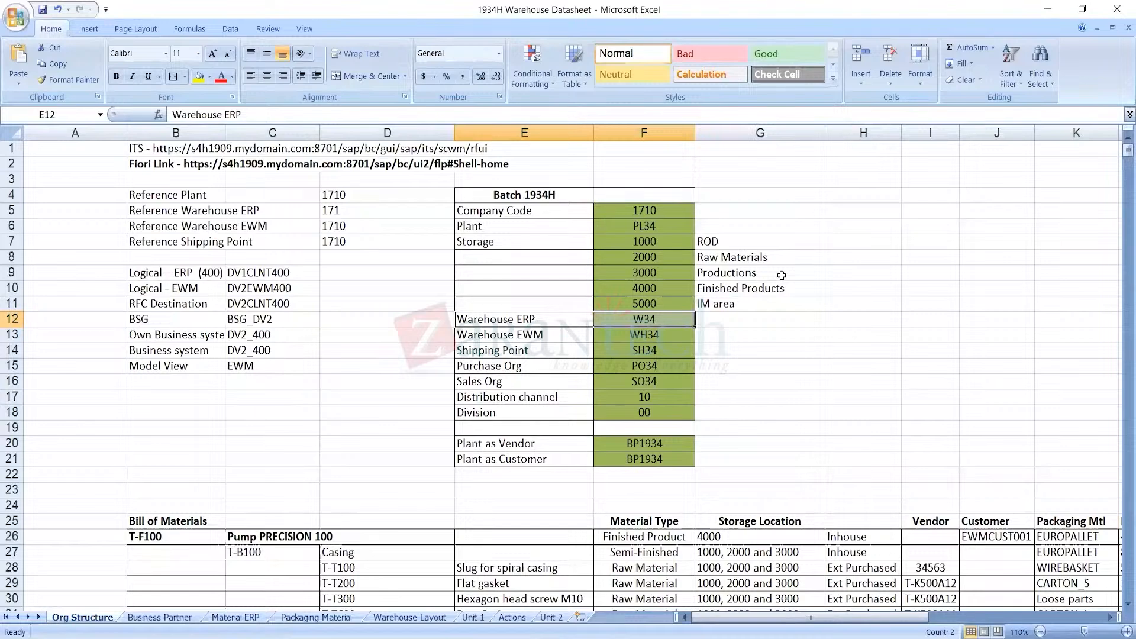
left_click(781, 275)
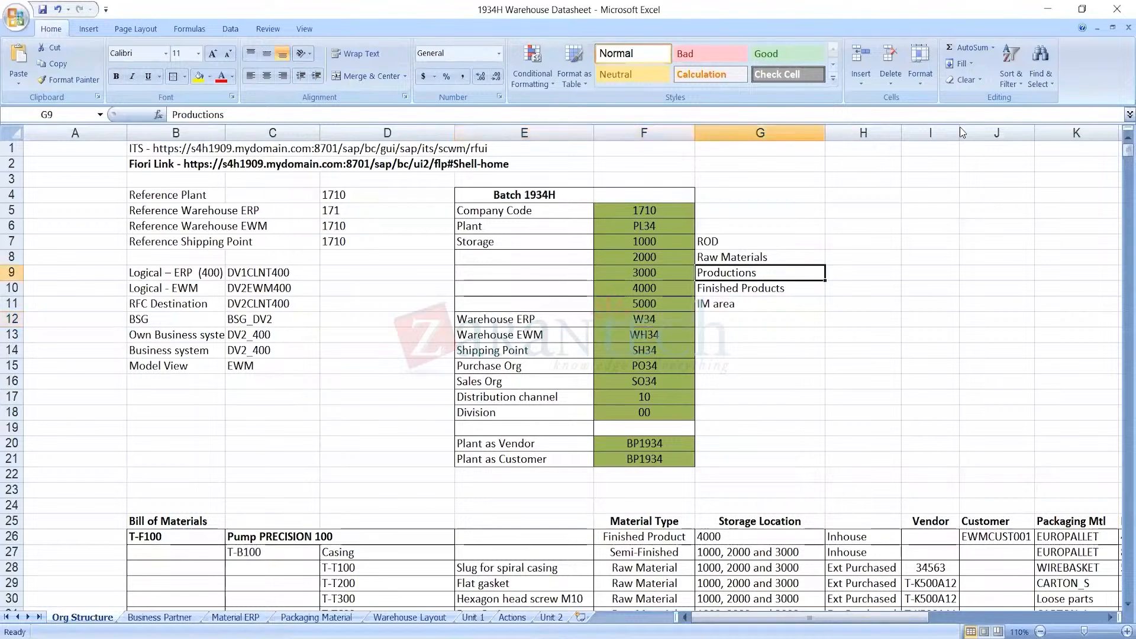
key("Down")
key("Down")
key("Down")
key("Down")
key("Down")
key("Down")
key("Down")
key("Down")
key("Down")
key("Down")
key("Down")
key("Down")
key("Down")
key("Down")
key("Down")
key("Down")
key("Down")
key("Down")
key("Down")
key("Down")
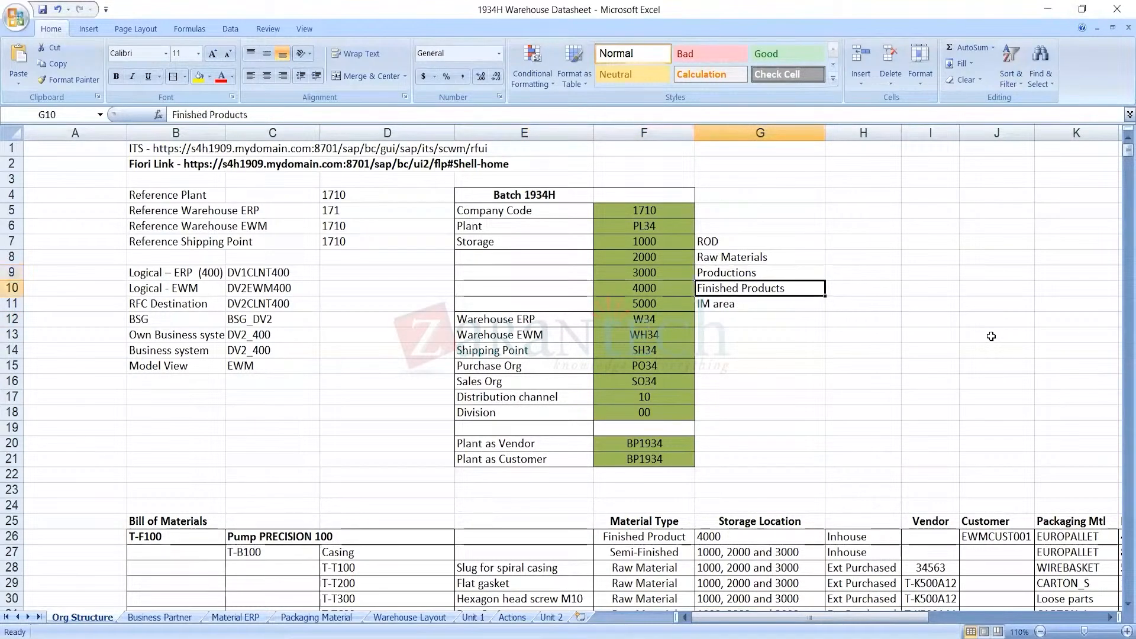
key("Down")
key("Down")
key("Down")
key("Down")
key("Down")
key("Down")
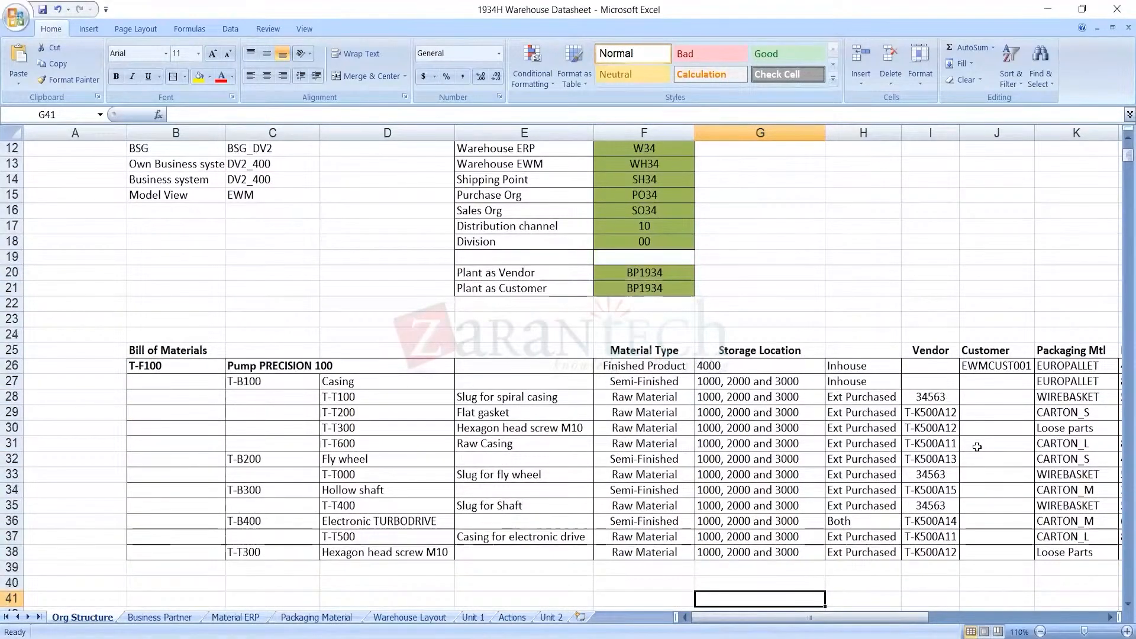
key("Right")
key("Right")
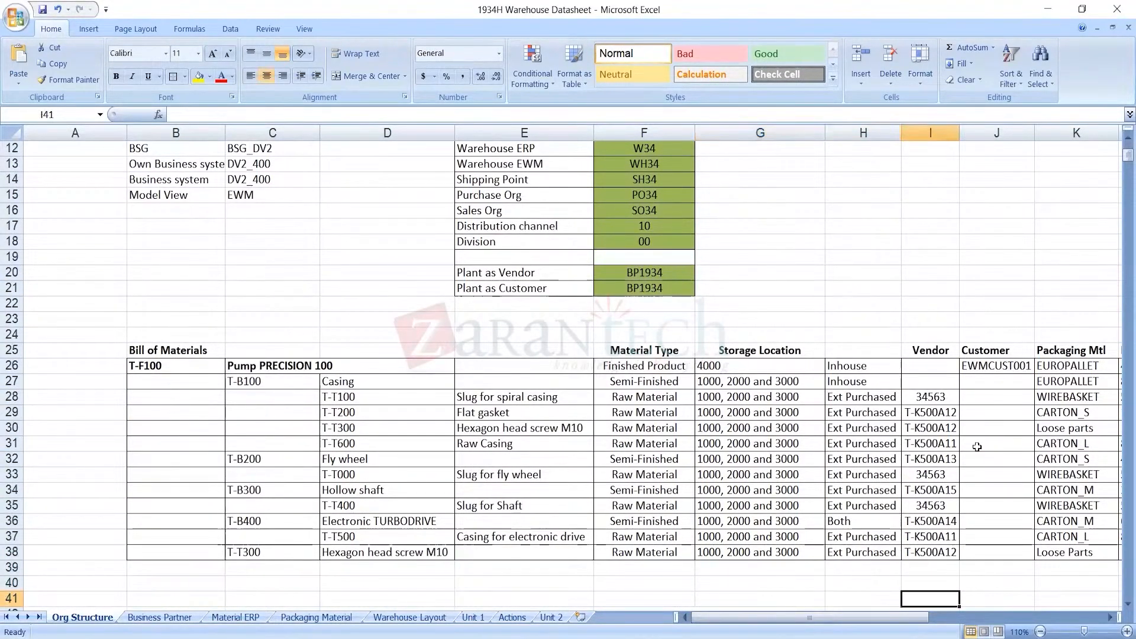
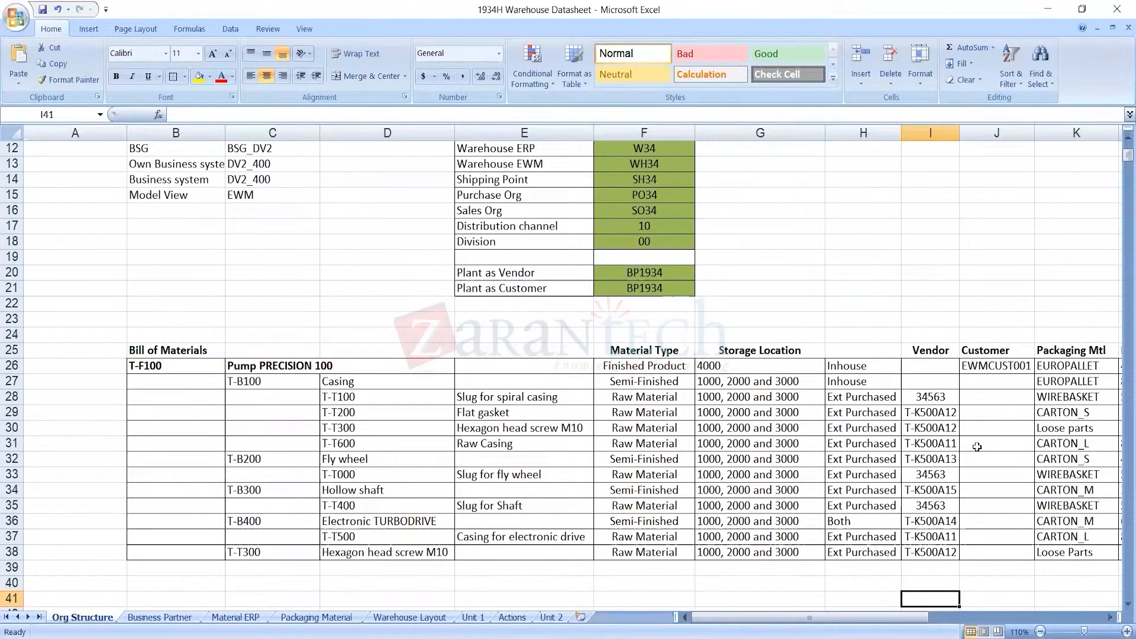
- Review the packaging material, Packaging - Level 1 and Packaging - Level 2 columns of the bill of materials
key("Down")
key("Down")
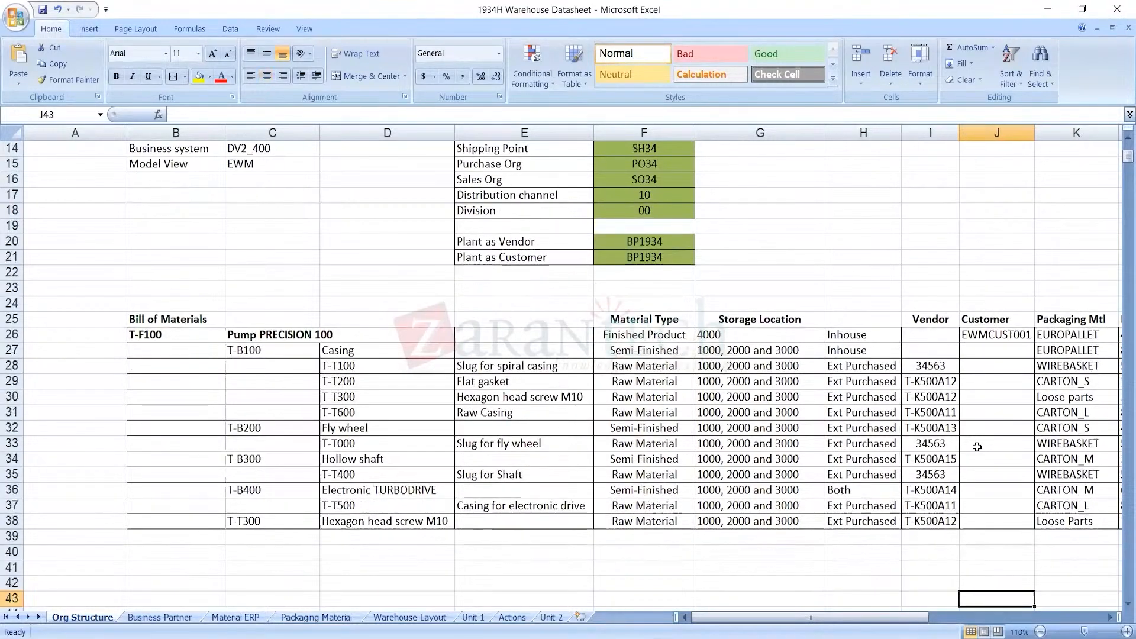
key("Right")
key("Right")
key("Right")
key("Right")
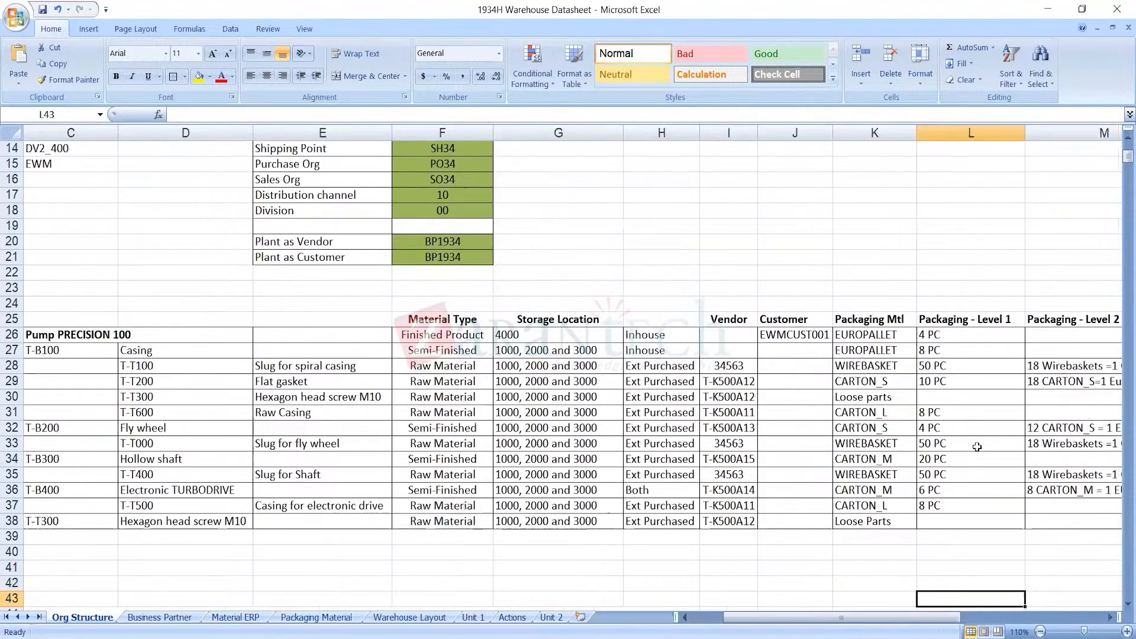
key("Left")
key("Left")
key("Left")
key("Left")
key("Left")
key("Left")
key("Left")
key("Left")
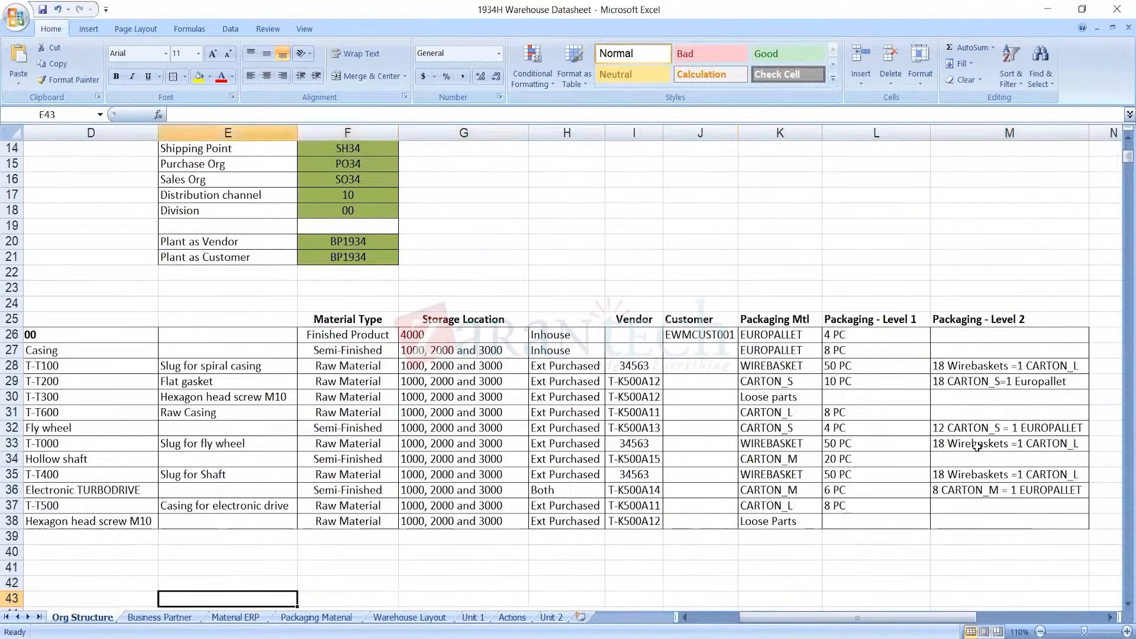
key("Left")
key("Left")
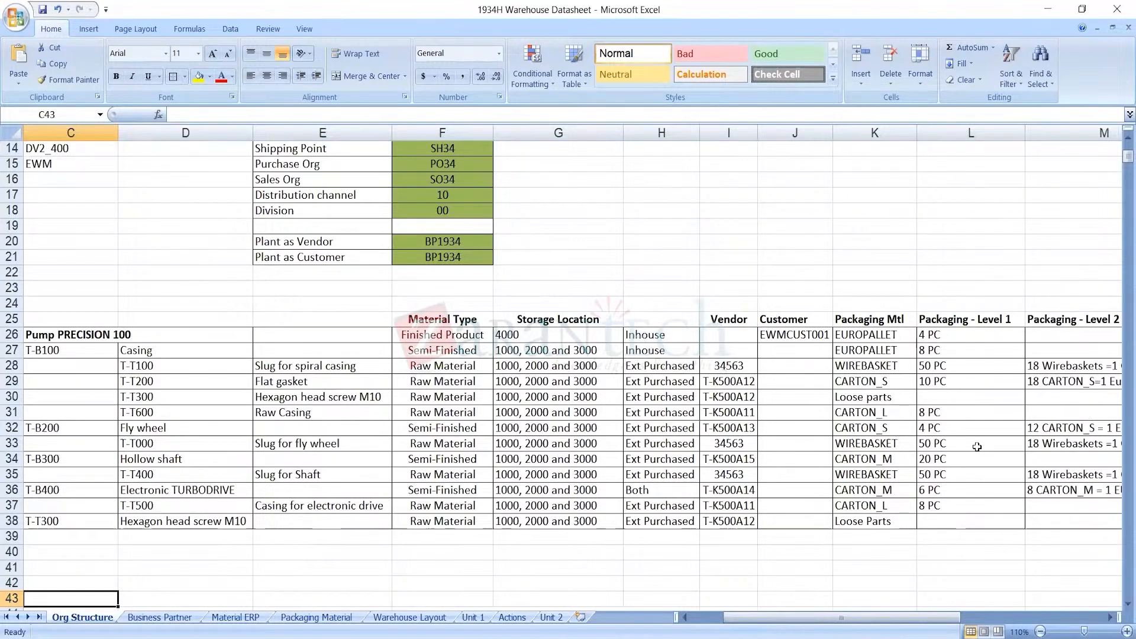
key("Left")
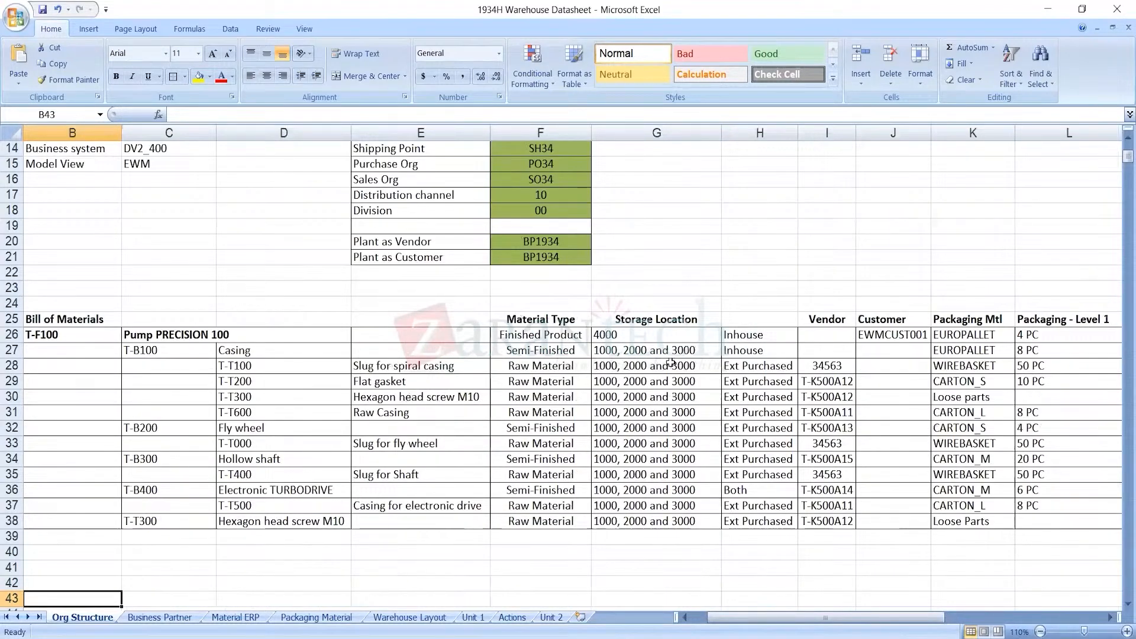
- Highlight the T-F100 bill of materials hierarchy and follow it from Pump PRECISION 100 through T-B100 to component T-T100
left_click_drag(89, 333, 247, 515)
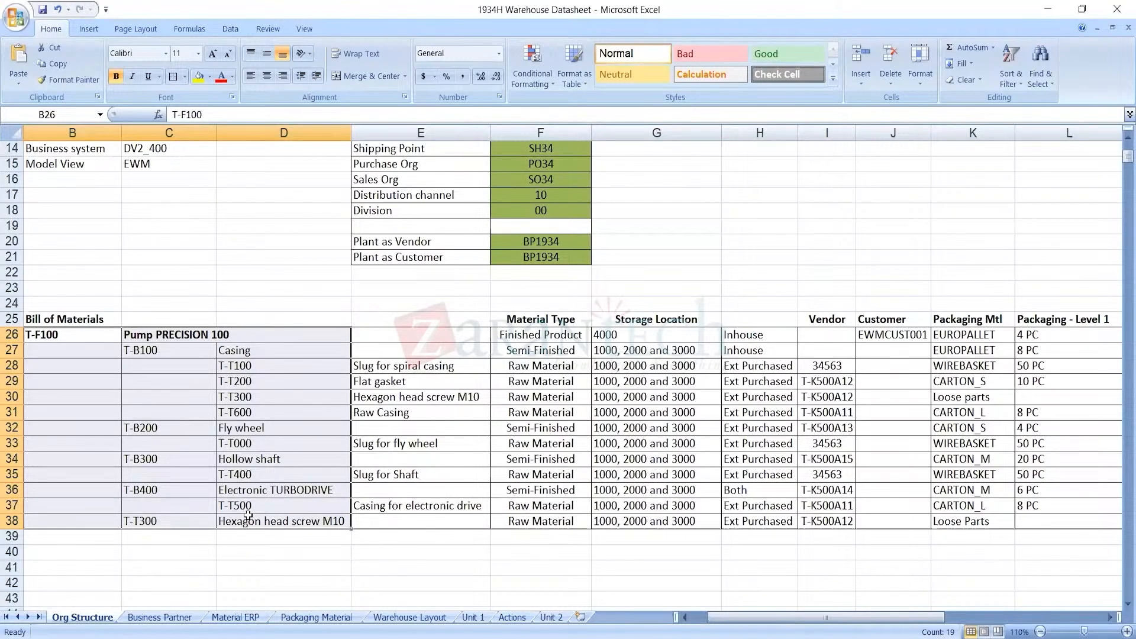
key("Left")
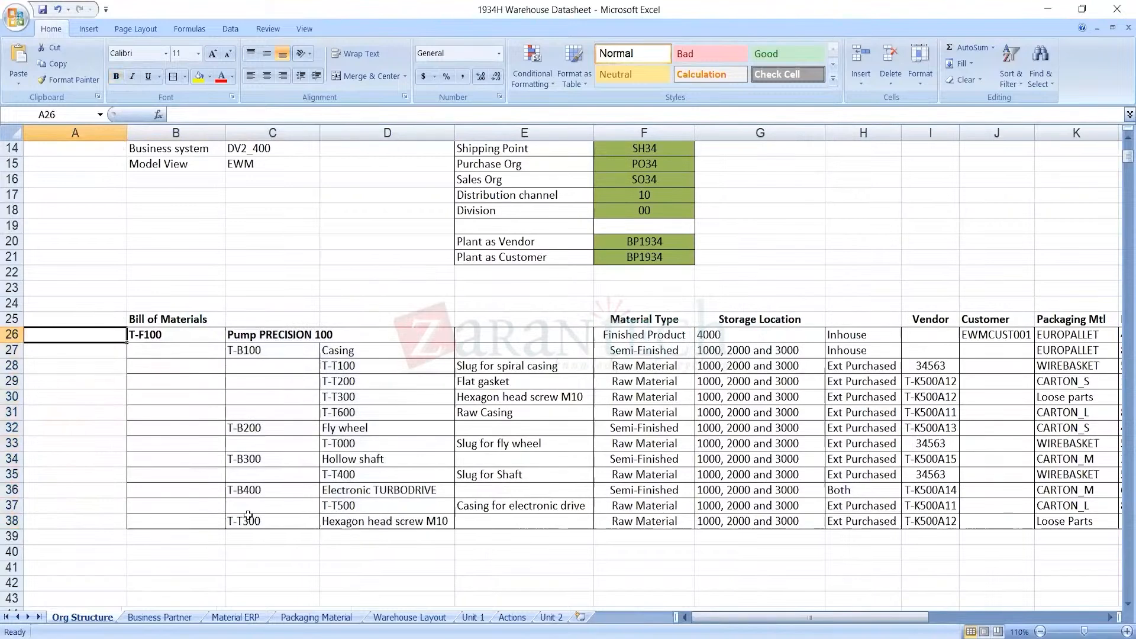
key("Right")
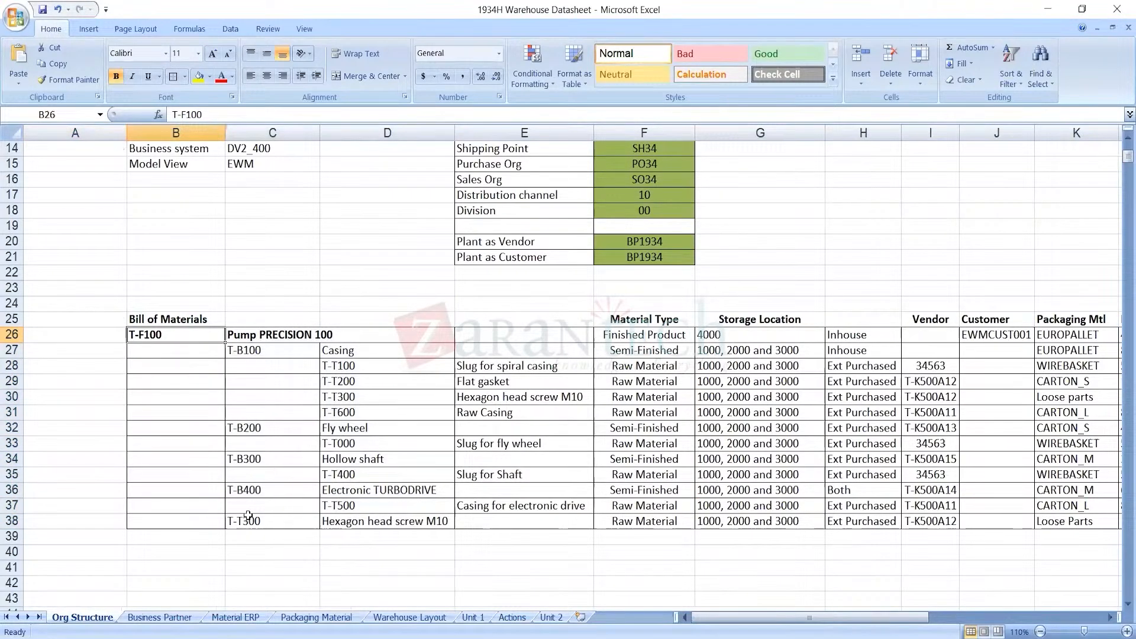
key("Right")
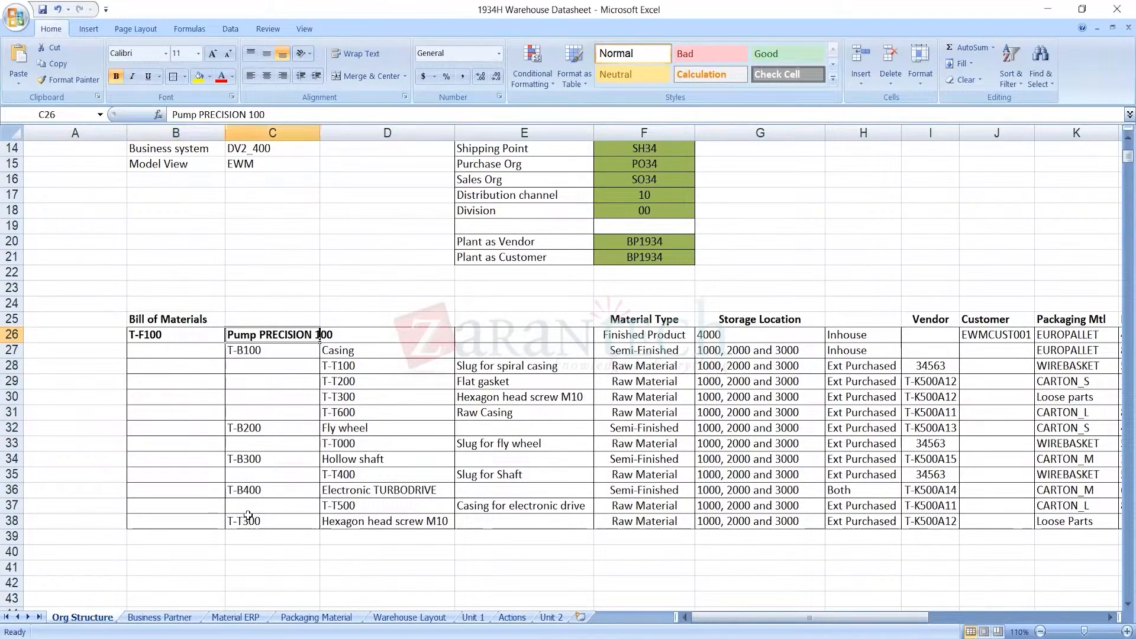
key("Down")
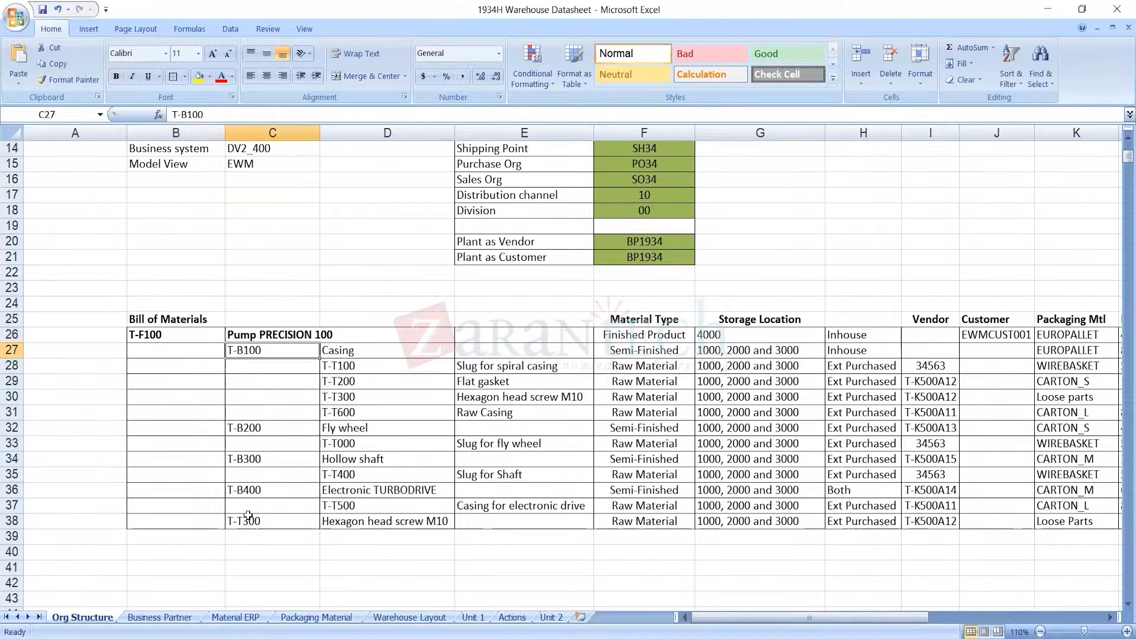
key("Right")
key("Down")
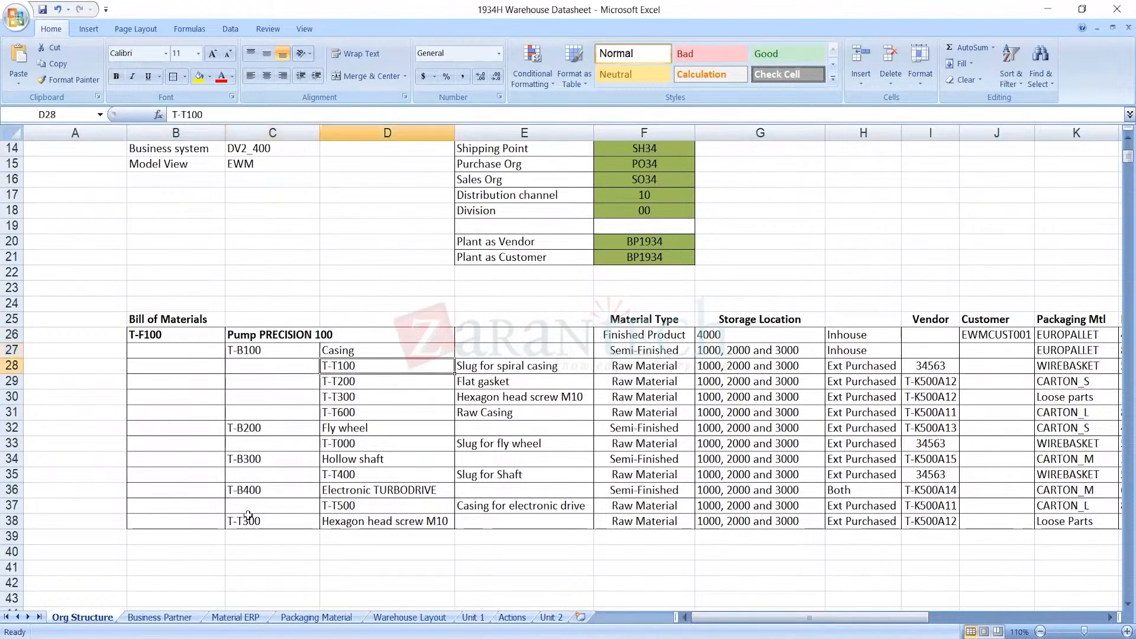
- Review the component descriptions in the bill of materials, moving down and back up the column beside the T-B100 components
key("Right")
key("Down")
key("Down")
key("Down")
key("Down")
key("Down")
key("Down")
key("Down")
key("Down")
key("Down")
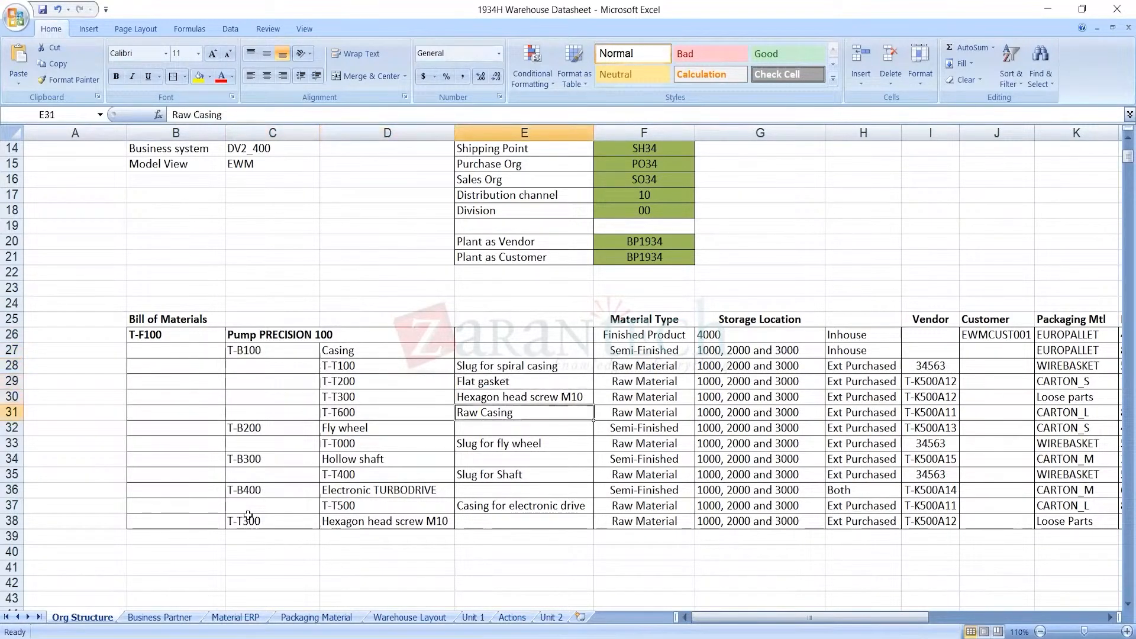
key("Up")
key("Up")
key("Up")
key("Up")
key("Up")
key("Up")
key("Up")
key("Up")
key("Up")
key("Up")
key("Up")
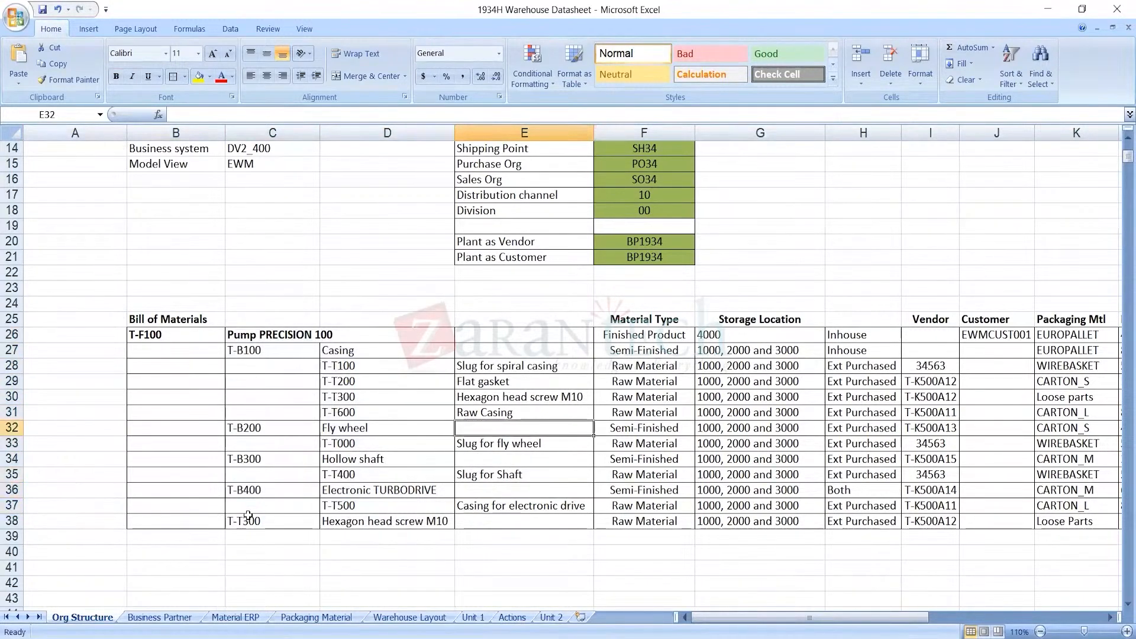
- Review the finished product T-F100's row from storage location through customer and packaging material to Packaging - Level 1
key("Right")
key("Right")
key("Right")
key("Right")
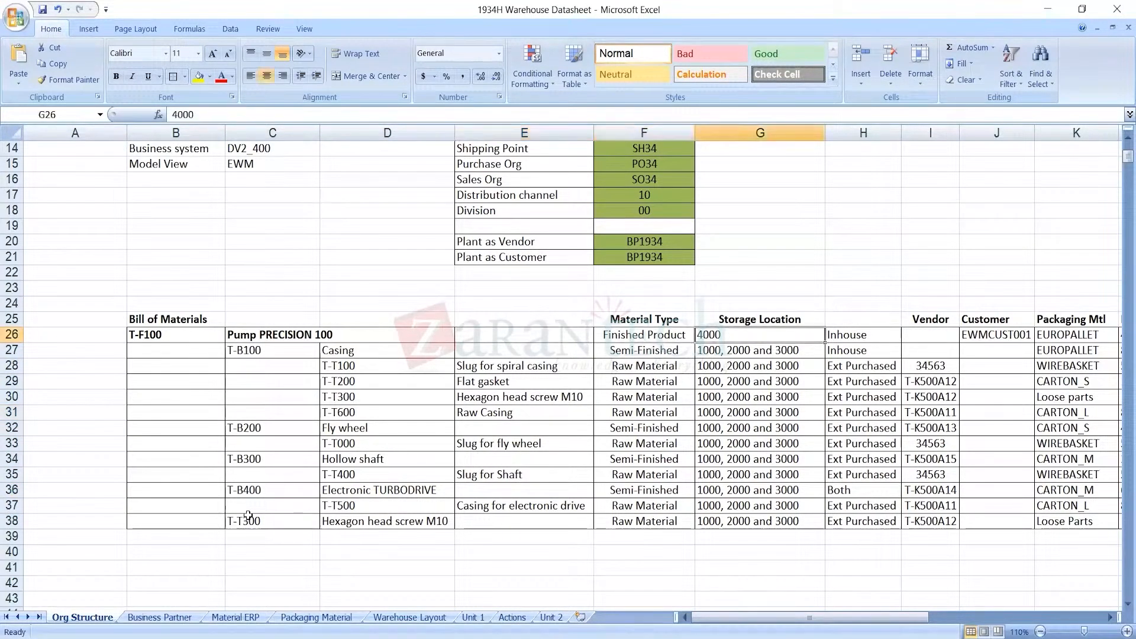
key("Right")
key("Right")
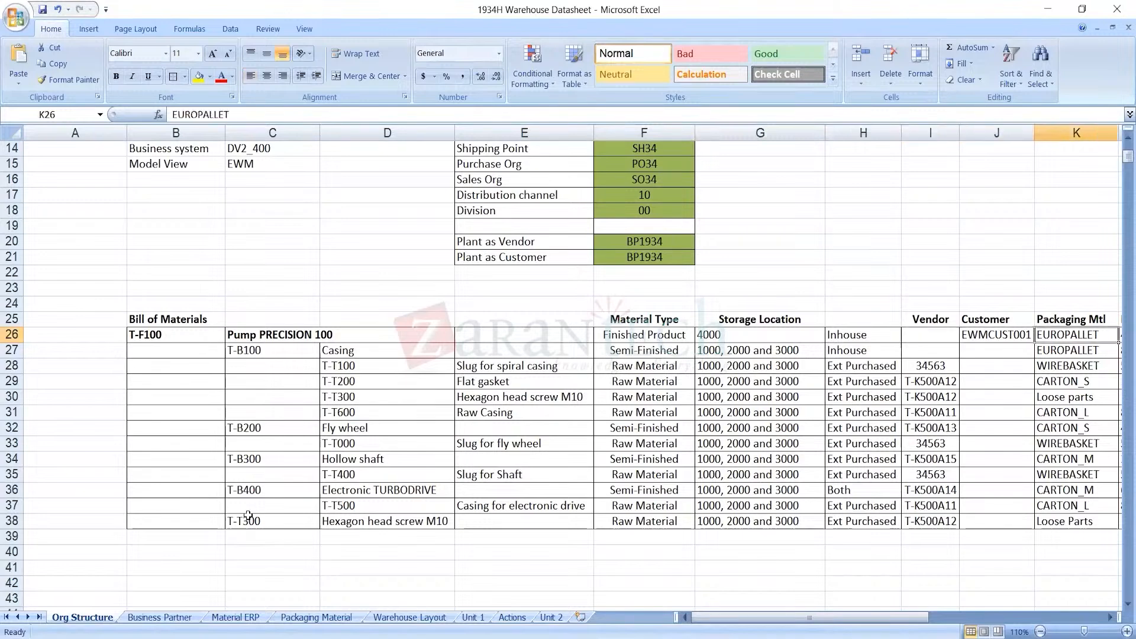
key("Right")
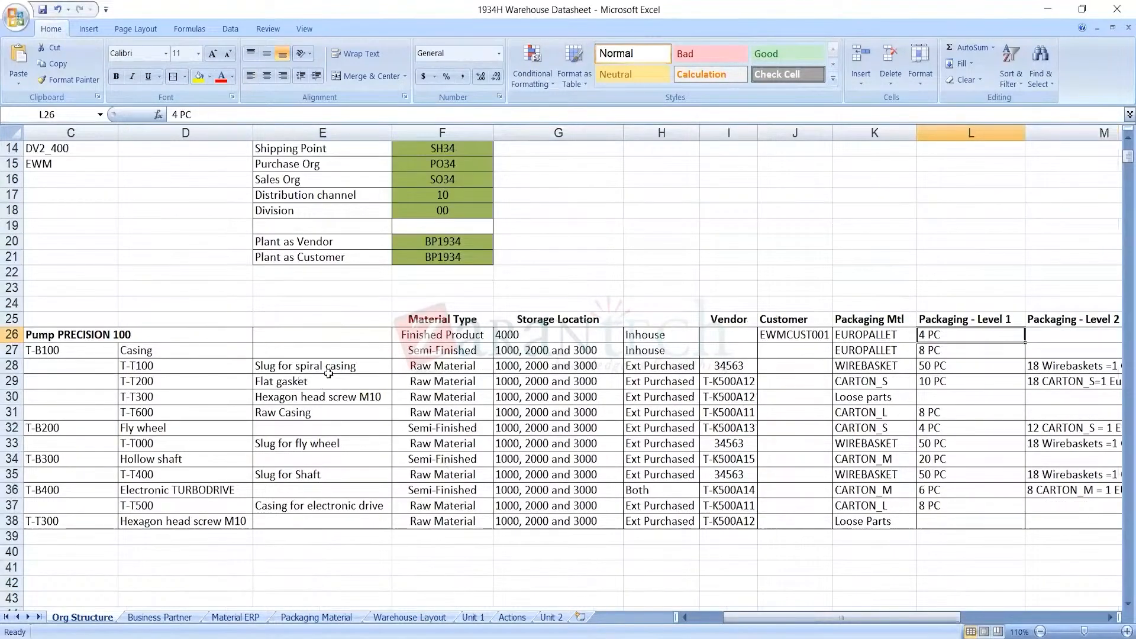
- Compare the component rows around T-T100 with the finished product's storage location and procurement type in the bill of materials
left_click(206, 365)
key("Down")
key("Right")
key("Right")
key("Right")
key("Up")
key("Up")
key("Up")
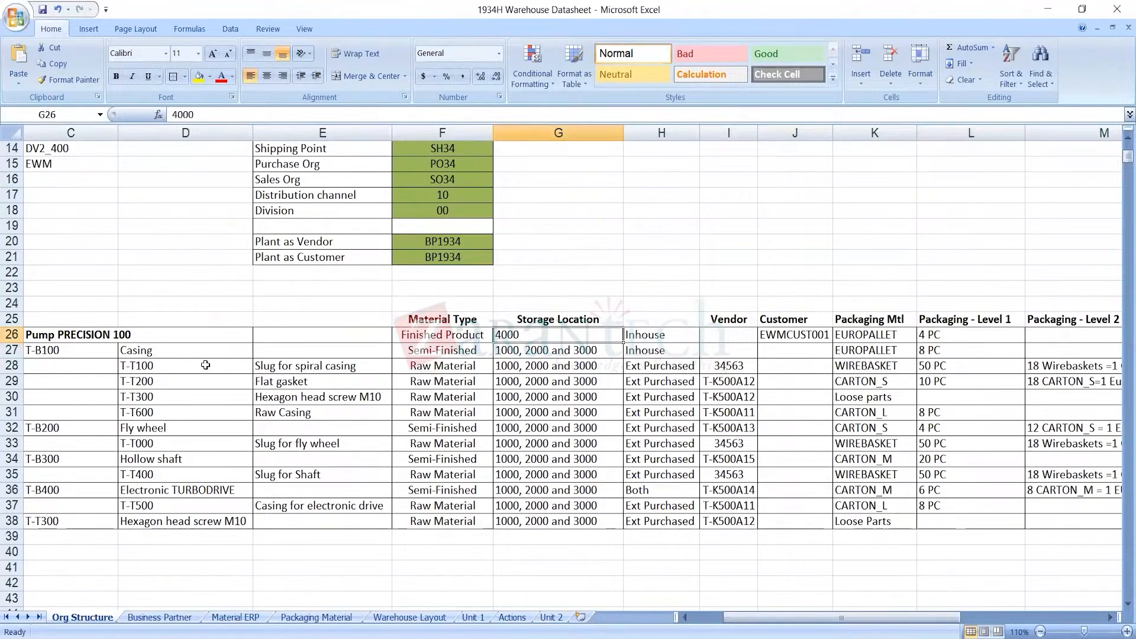
key("Right")
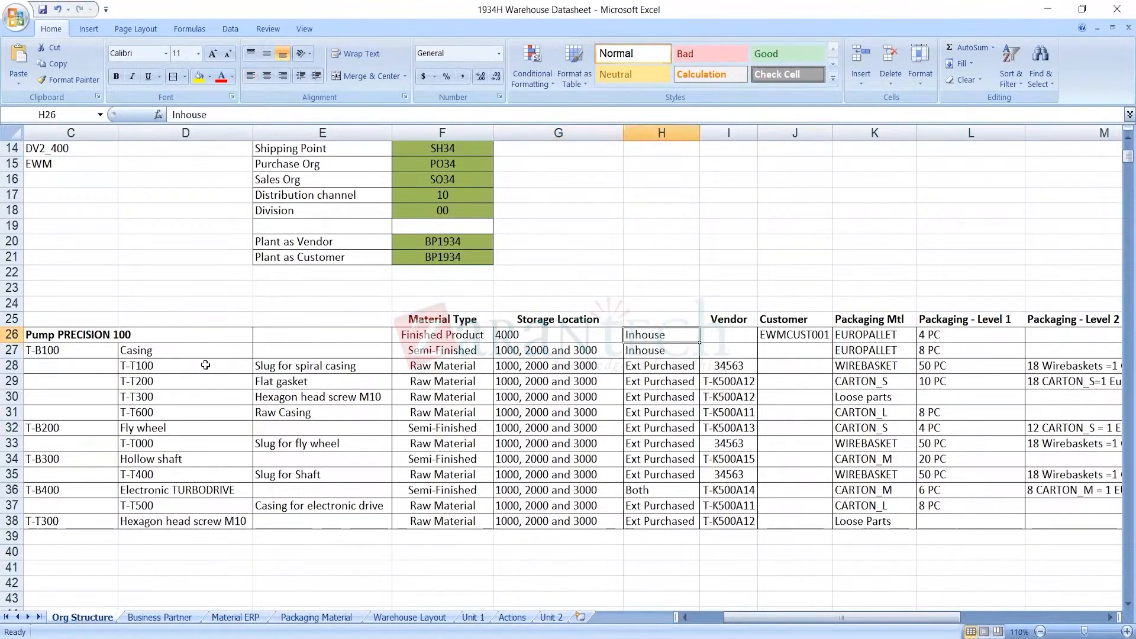
- Review the Vendor column from the finished product down to T-T100, and the finished product's Customer entry
key("Right")
key("Right")
key("Left")
key("Down")
key("Down")
key("Up")
key("Up")
key("Down")
key("Down")
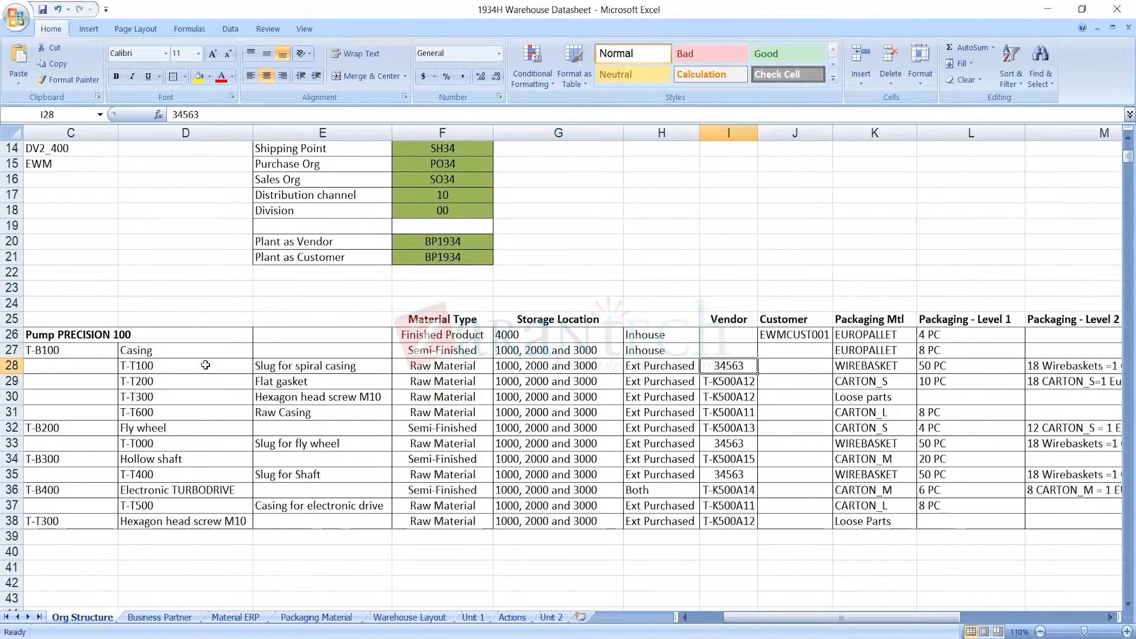
key("Up")
key("Up")
key("Right")
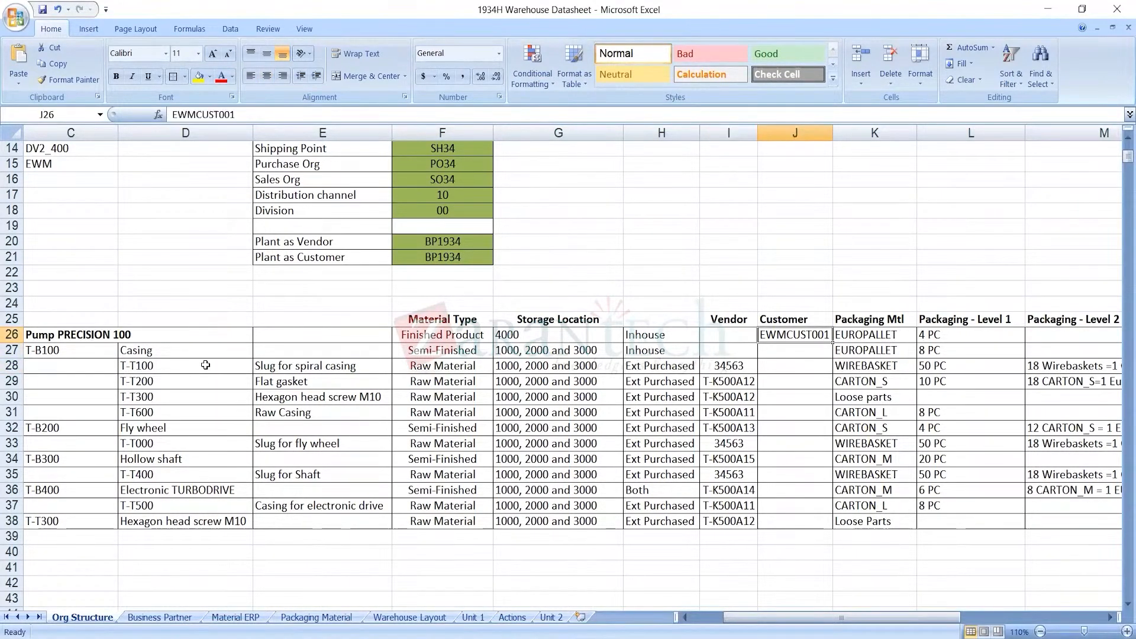
- Check the finished product's row out to Packaging - Level 2 and back to its customer and packaging material
key("Right")
key("Right")
key("Right")
key("Right")
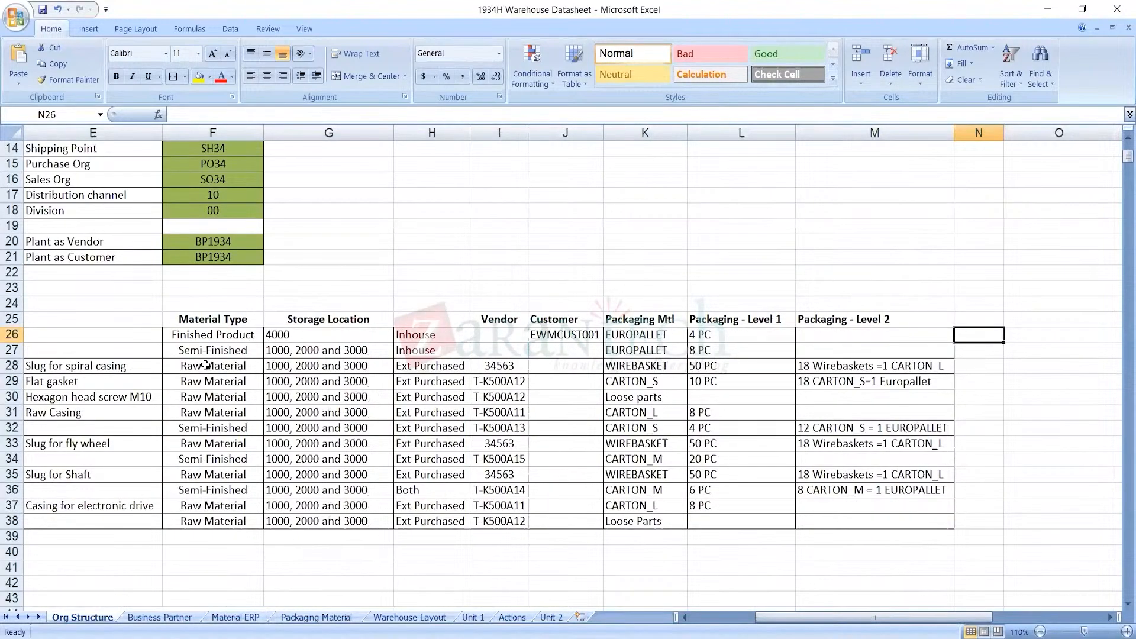
key("Left")
key("Left")
key("Left")
key("Left")
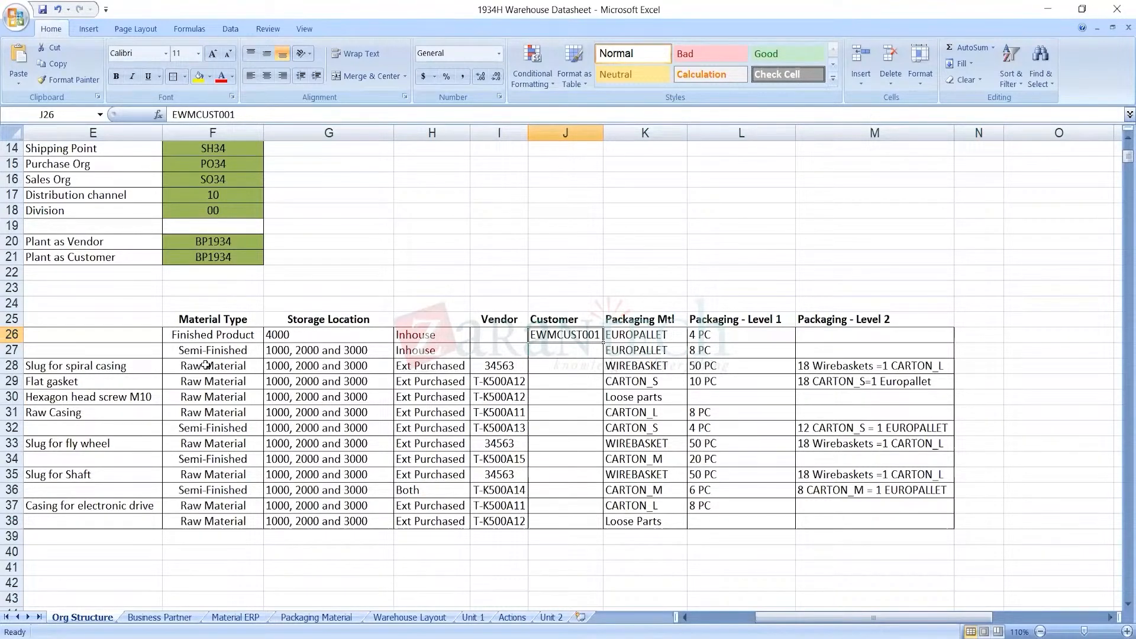
key("Right")
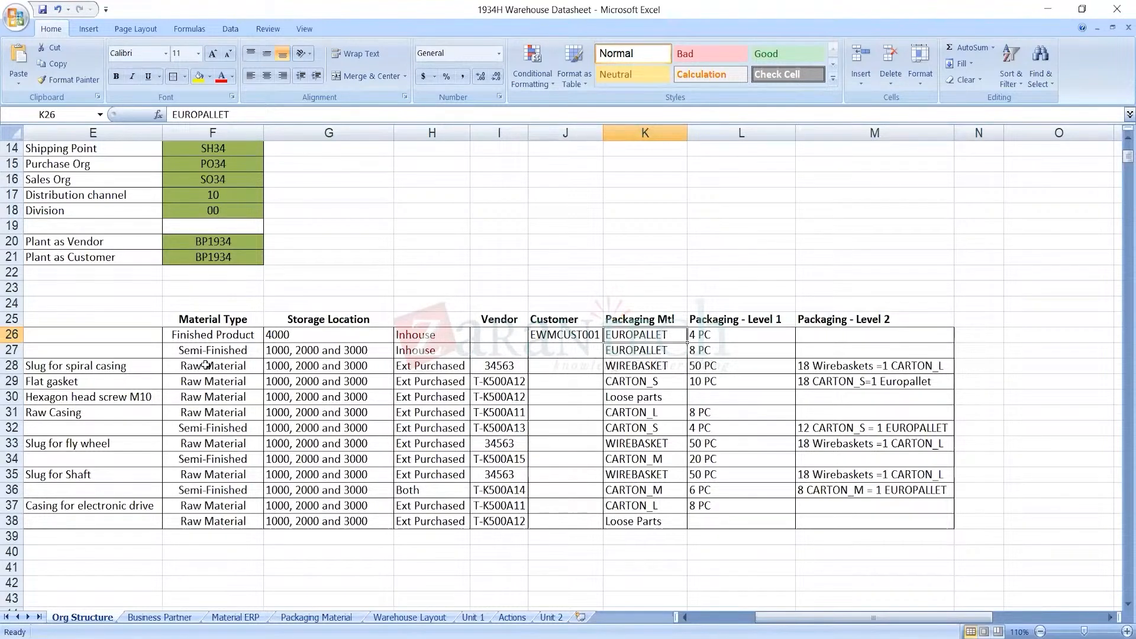
- Highlight the packaging material, Packaging - Level 1 and Packaging - Level 2 entries for all bill of materials rows, then clear the selection
key("Down")
key("Up")
key("Right")
key("Left")
key("shift+Right")
key("shift+Right")
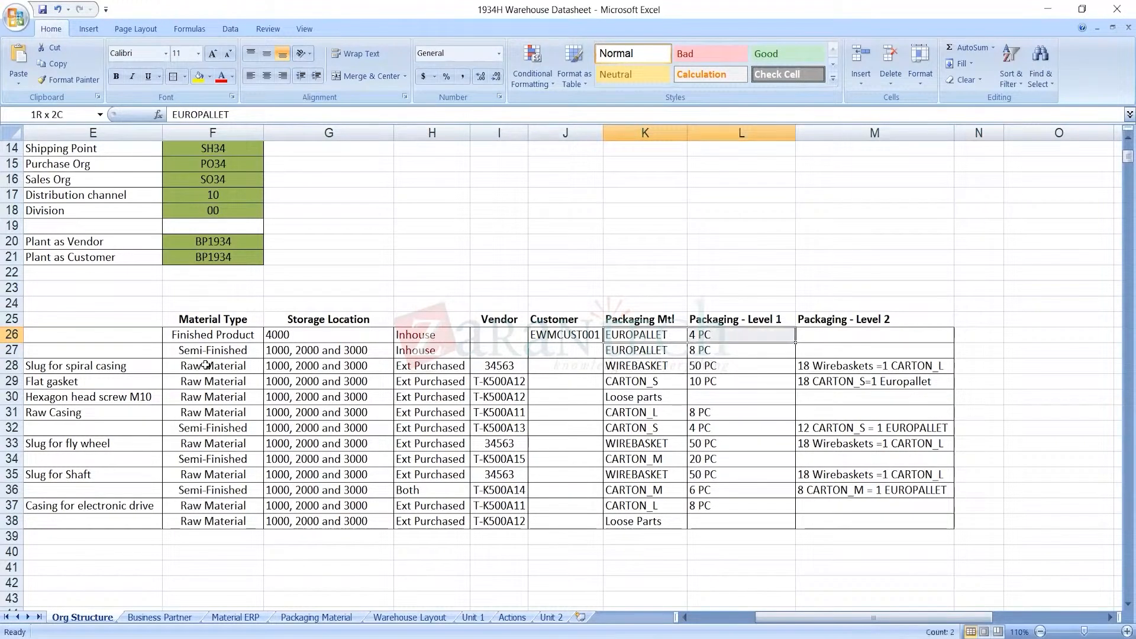
key("shift+Down")
key("shift+Down")
key("shift+Down")
key("shift+Down")
key("shift+Down")
key("shift+Down")
key("shift+Down")
key("shift+Down")
key("shift+Down")
key("shift+Down")
key("shift+Down")
key("shift+Down")
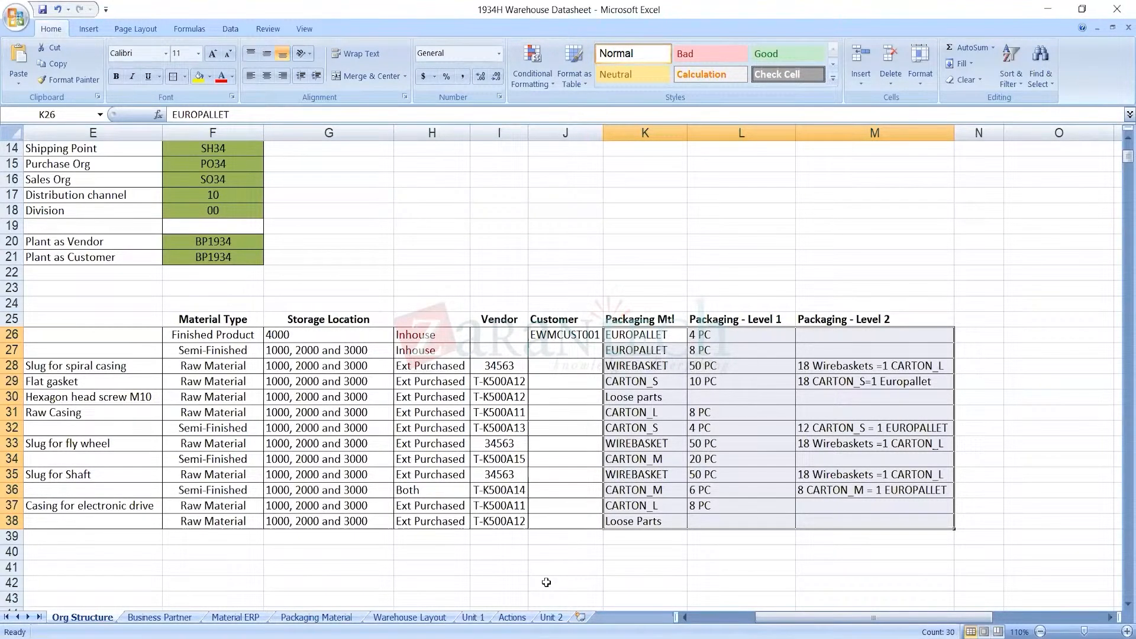
left_click(531, 458)
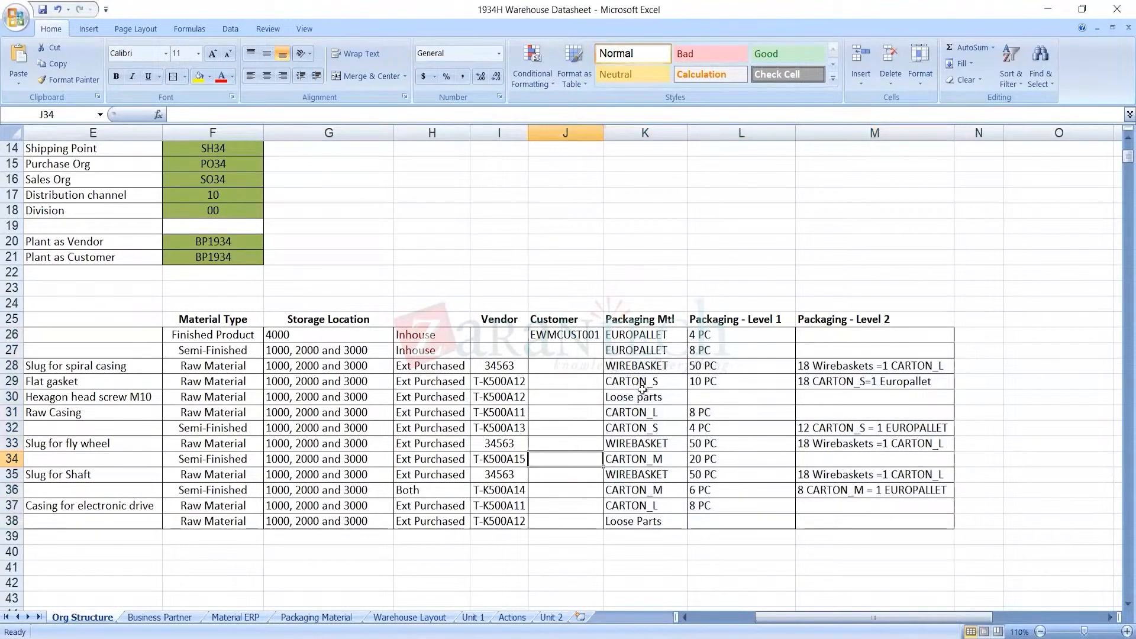
- Check the finished product's packaging entries, then trace T-T100's row from its packaging material back to the component number
left_click(627, 335)
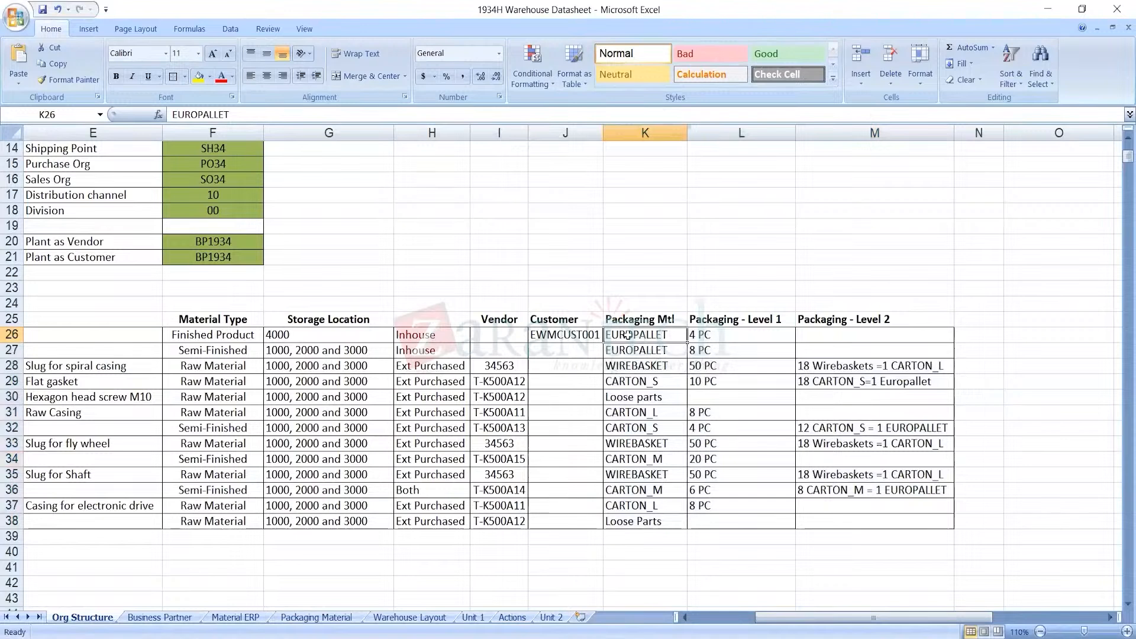
key("Right")
key("Left")
key("Down")
key("Down")
key("Left")
key("Left")
key("Left")
key("Left")
key("Left")
key("Left")
key("Left")
key("Left")
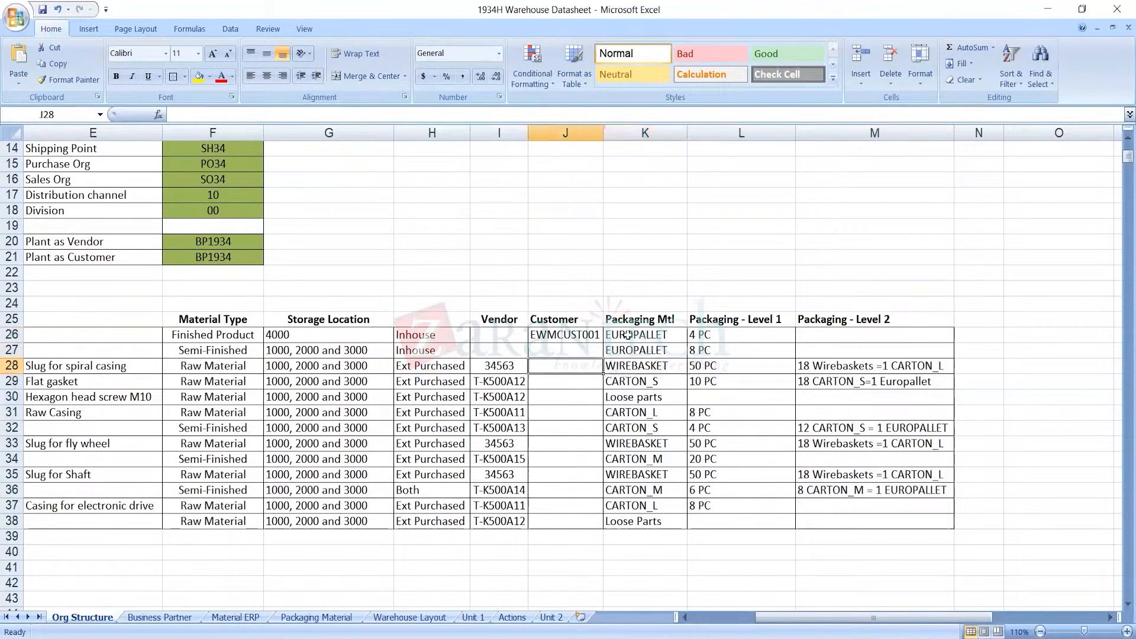
- Follow T-T100's row from the component number across to its packaging material and packaging level columns
key("Left")
key("Right")
key("Right")
key("Right")
key("Right")
key("Right")
key("Right")
key("Right")
key("Right")
key("Right")
key("Right")
key("Right")
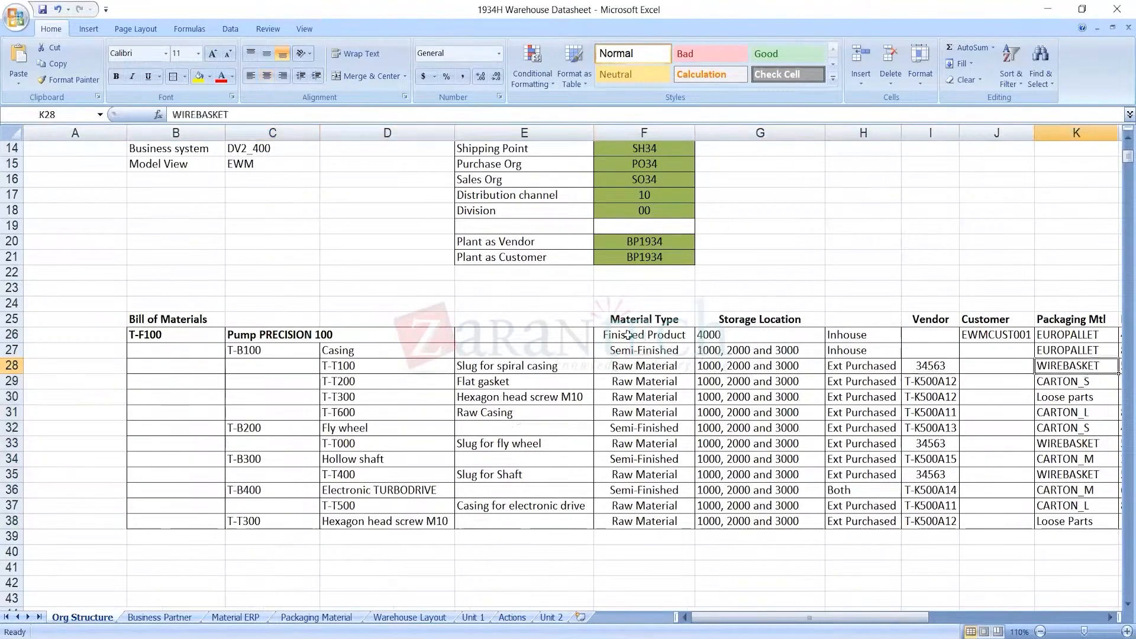
key("Right")
key("Left")
key("Left")
key("Left")
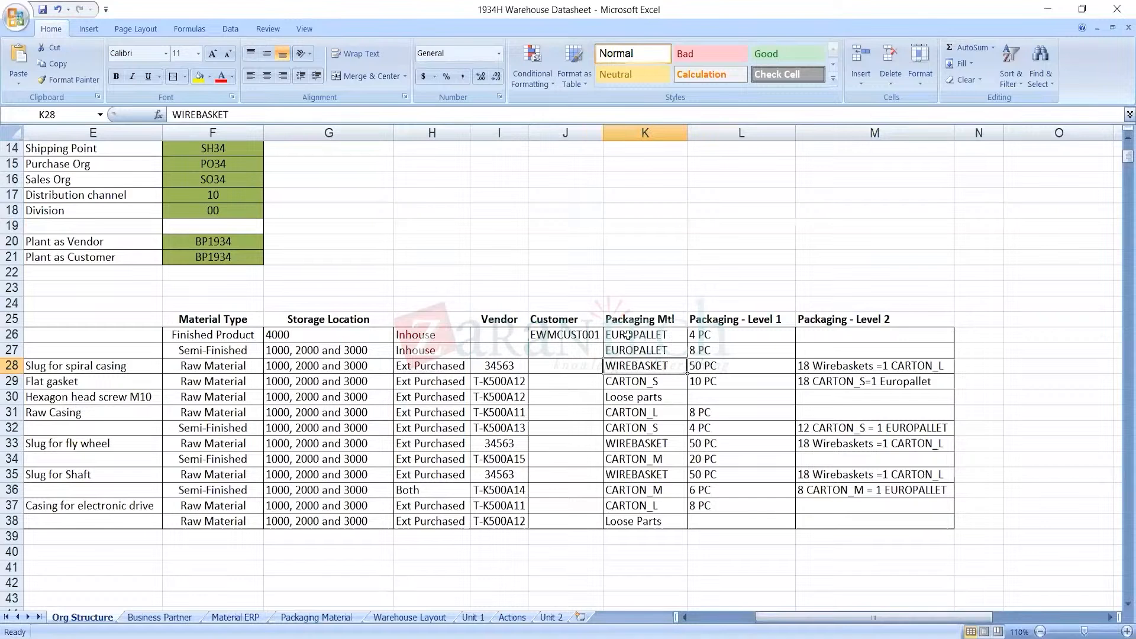
- Compare T-T100's wirebasket packaging material with its Packaging - Level 1 and Packaging - Level 2 entries
key("Right")
key("Right")
key("Left")
key("Left")
key("Right")
key("Left")
key("Right")
key("Right")
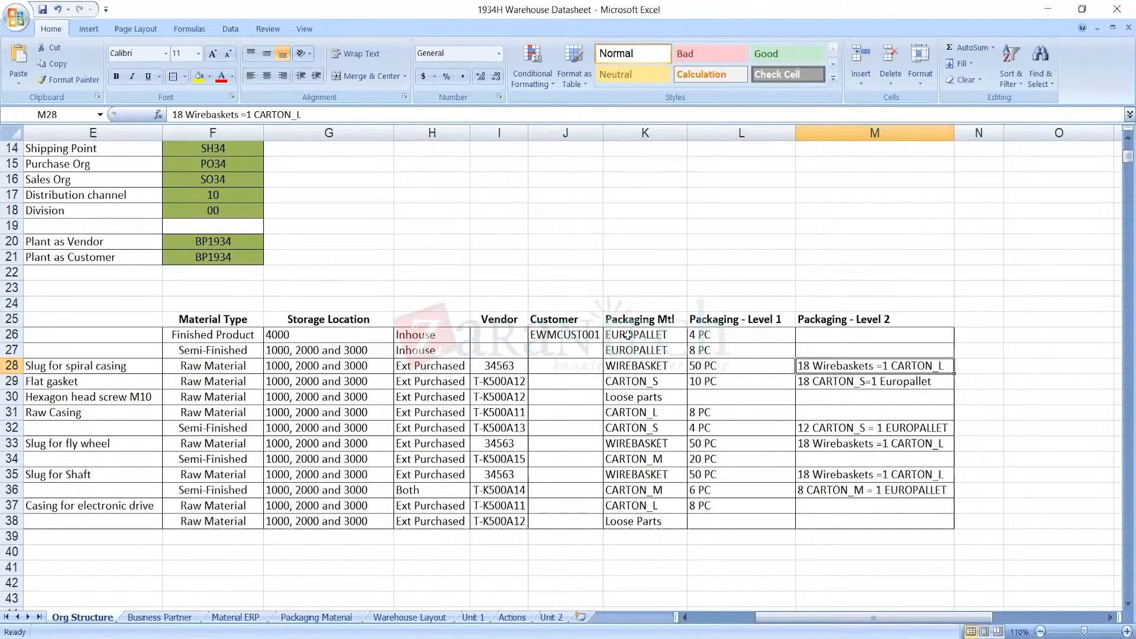
left_click(648, 363)
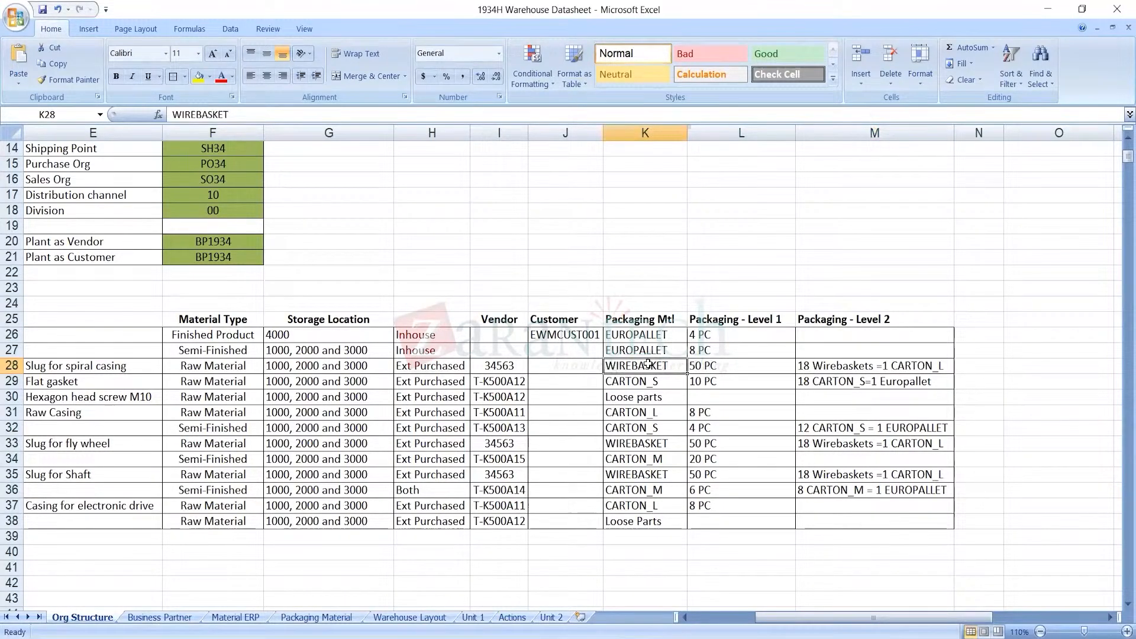
left_click(701, 366)
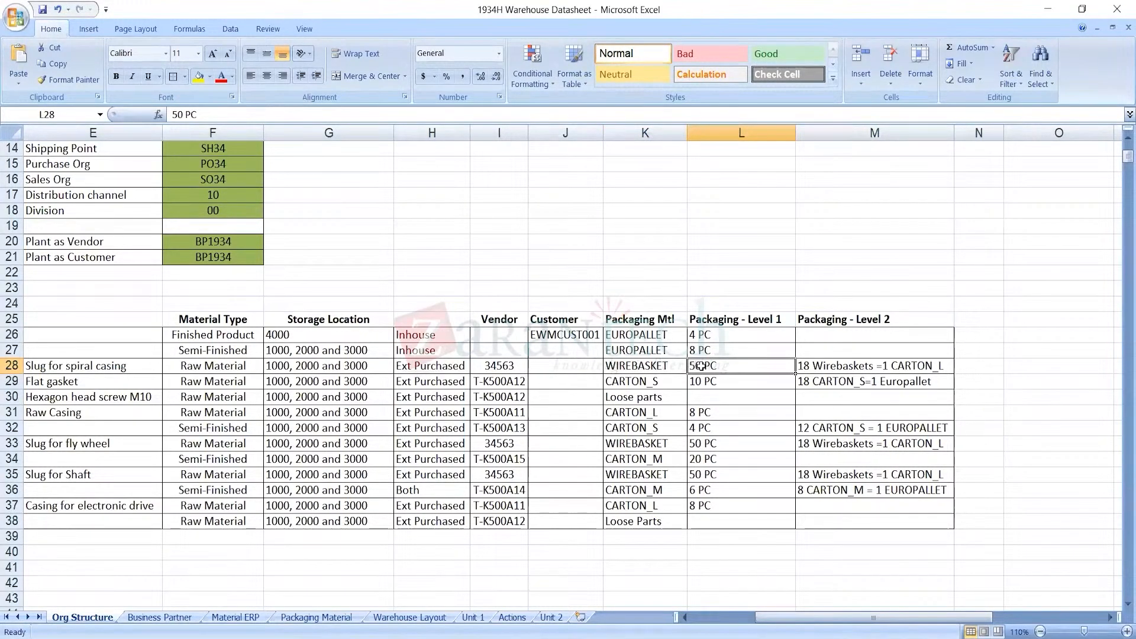
- Examine the flat gasket T-T200's CARTON_S packaging and its Packaging - Level 1 and Packaging - Level 2 entries
left_click(643, 381)
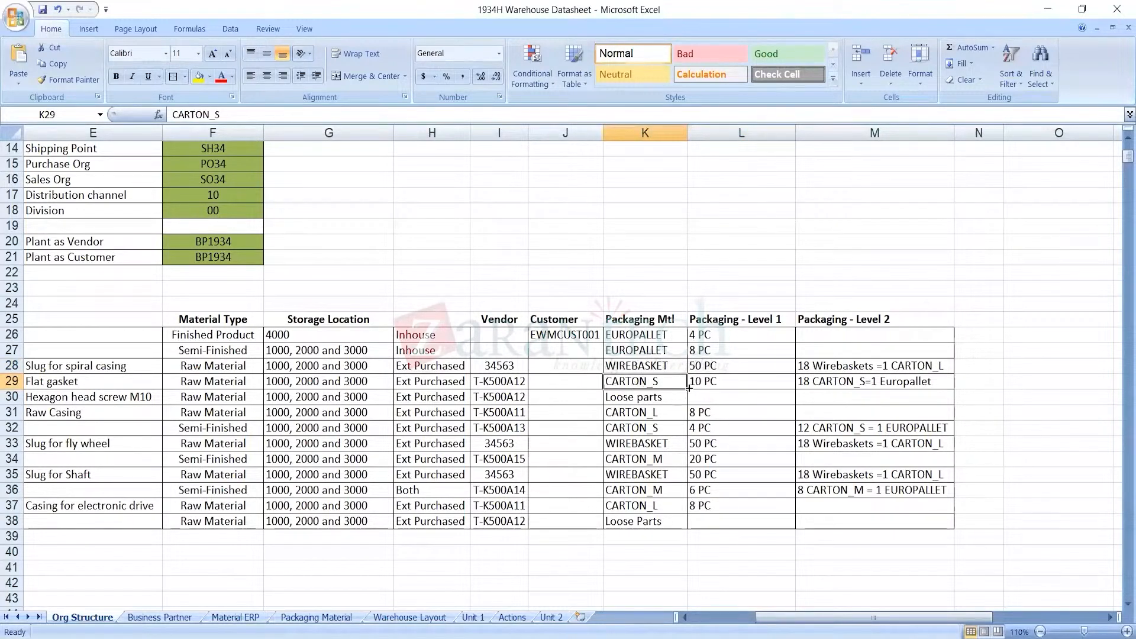
left_click(830, 386)
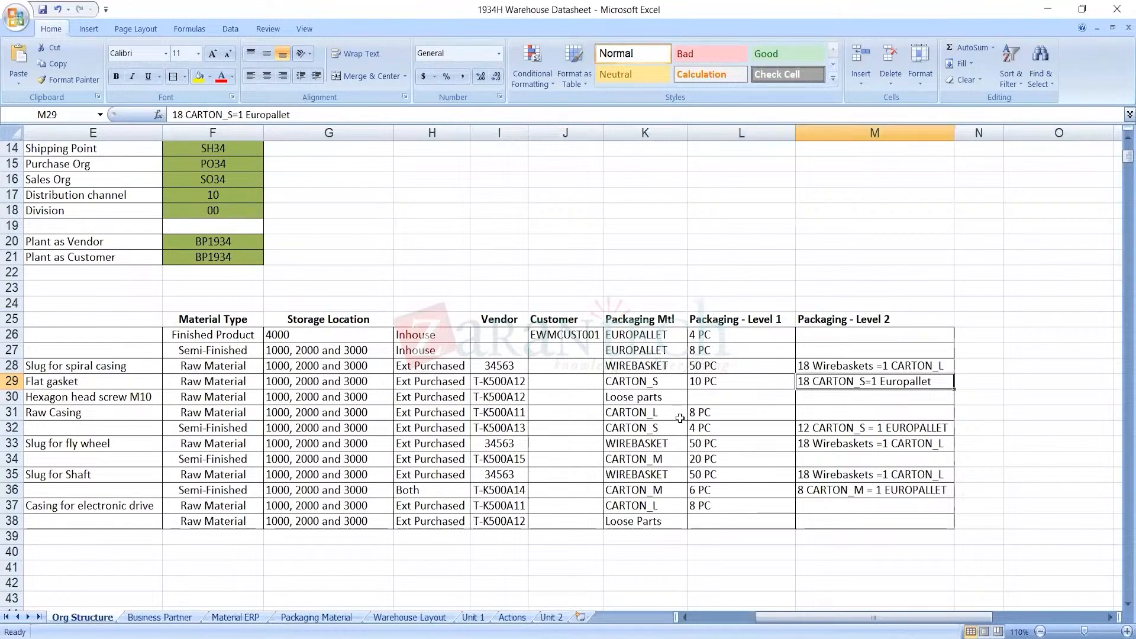
left_click(644, 398)
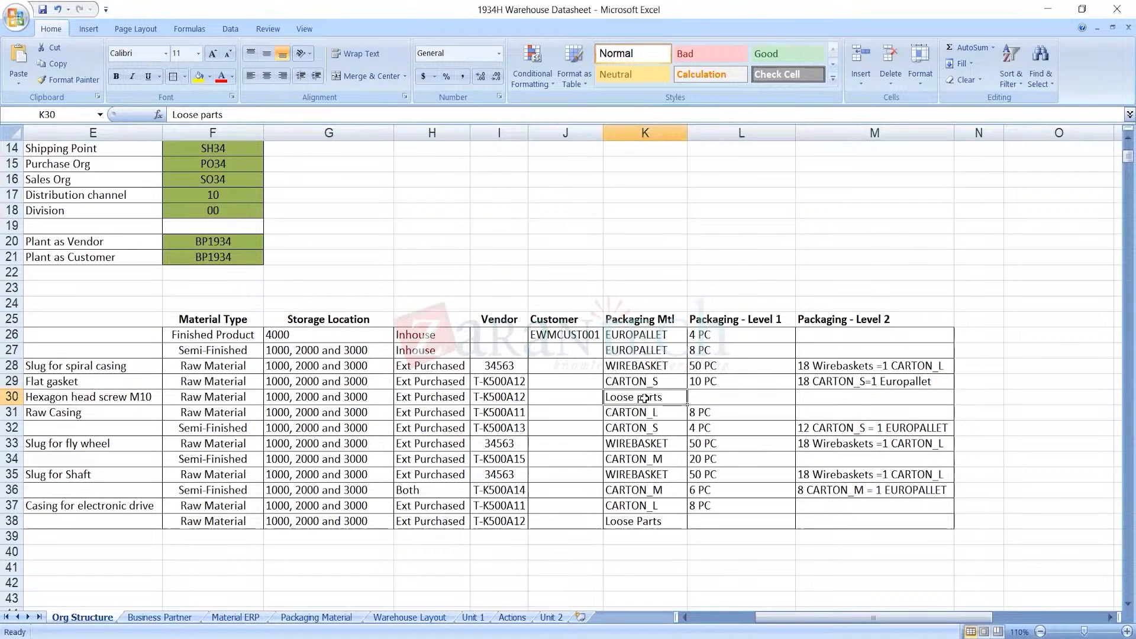
left_click(834, 379)
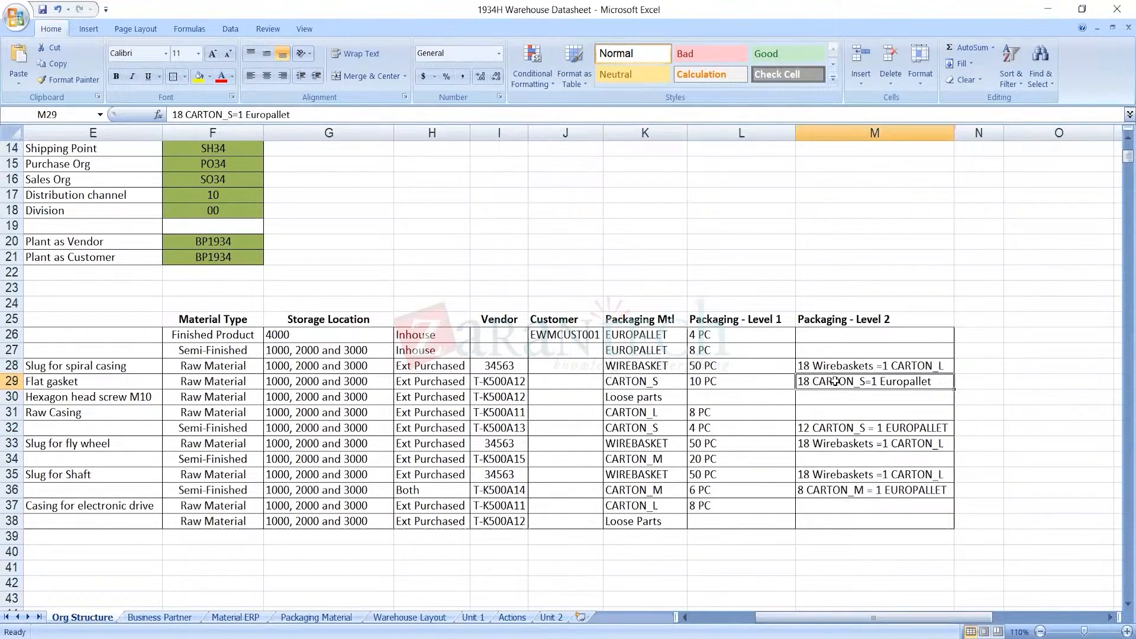
left_click(743, 382)
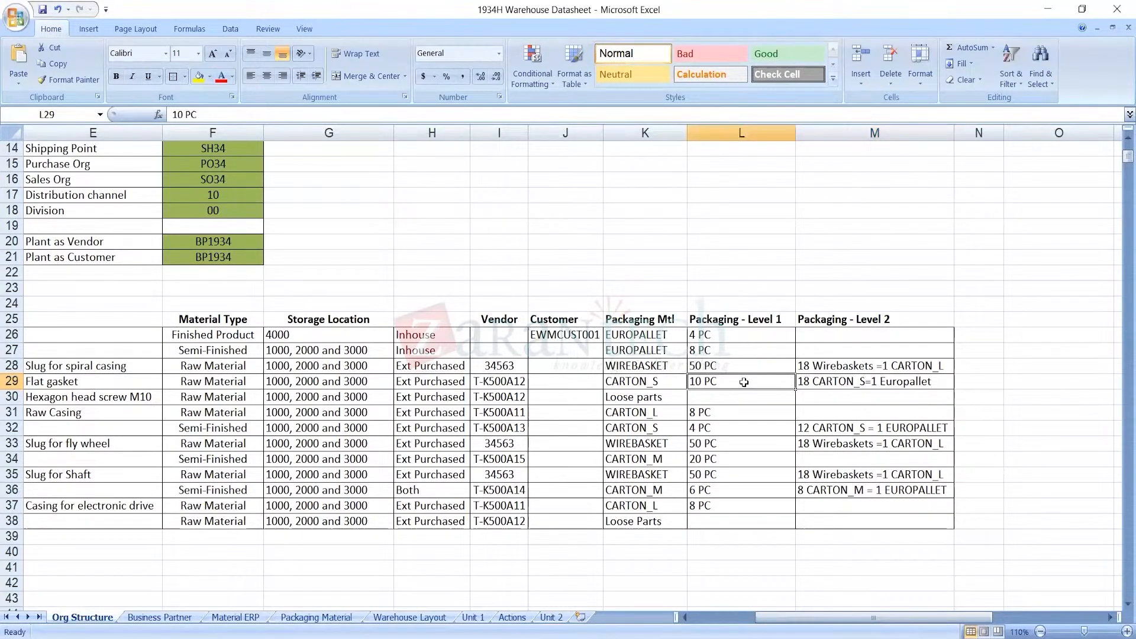
right_click(650, 382)
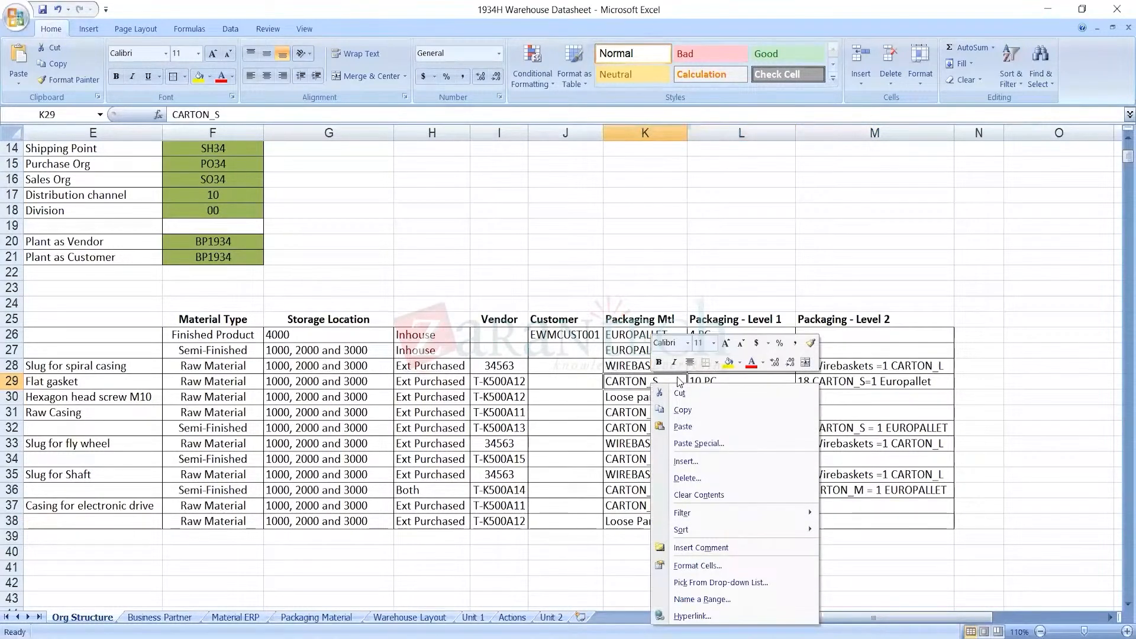
left_click(709, 382)
left_click(708, 381)
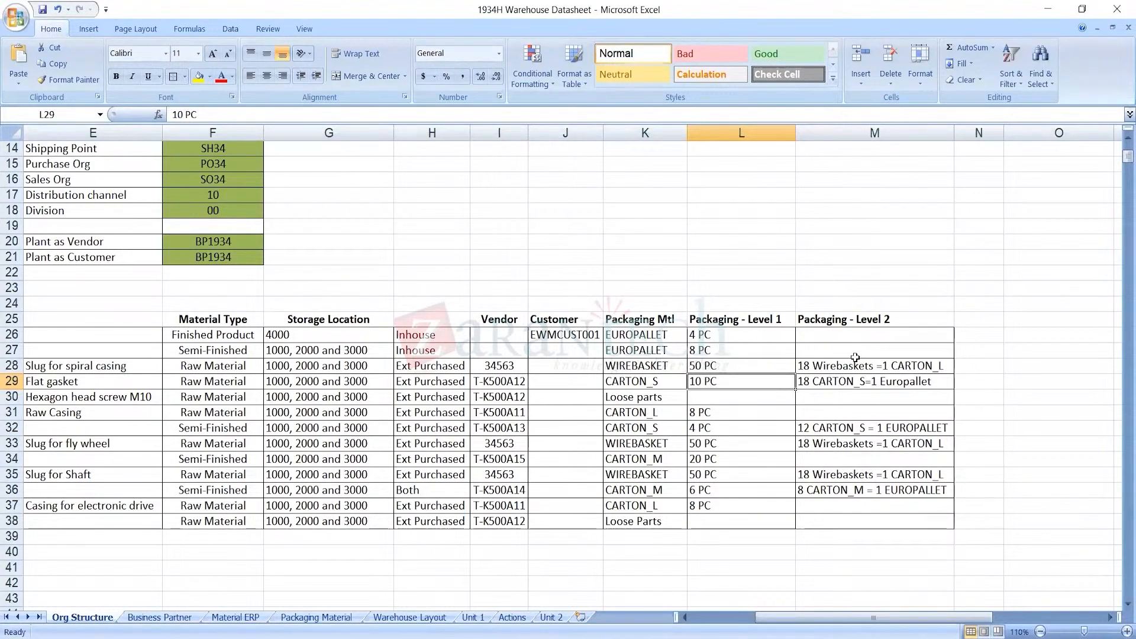
left_click(865, 381)
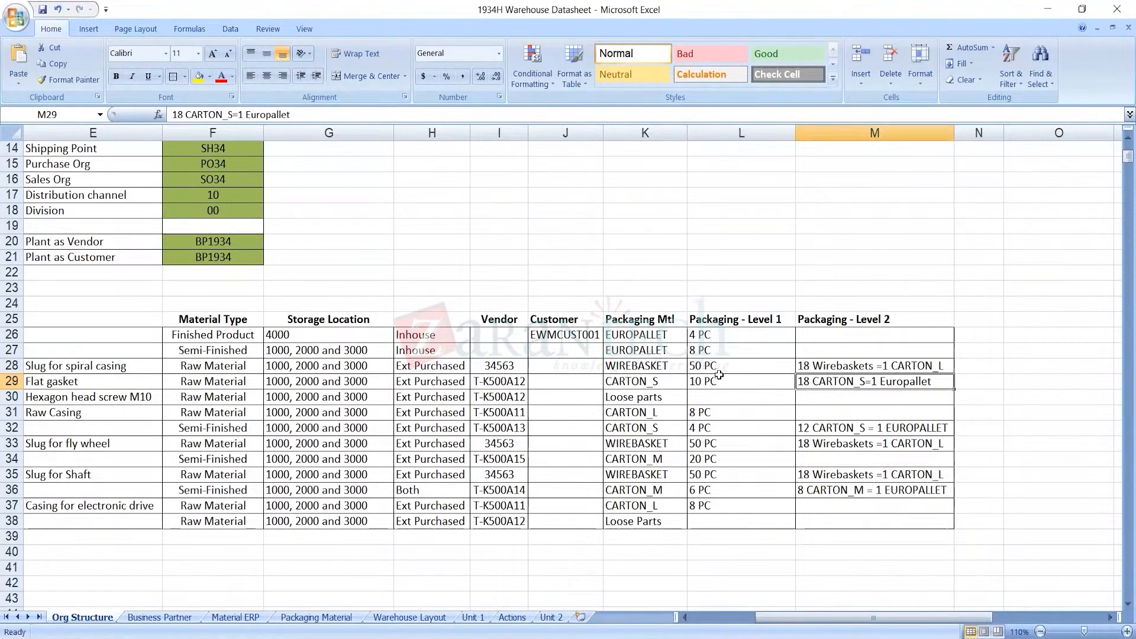
left_click(744, 379)
left_click(810, 378)
- Check the packaging material and both packaging level entries of the hexagon head screw M10 under T-B100
left_click(641, 395)
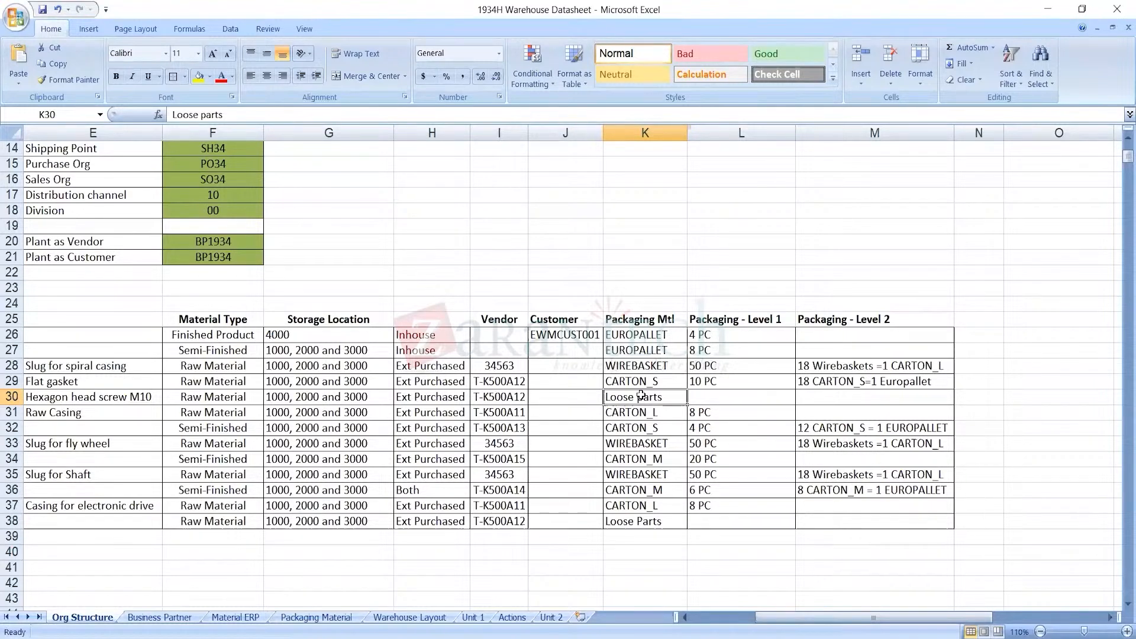
key("Right")
key("Right")
key("Left")
key("Left")
- Review the packaging material column from the finished product down past the last bill of materials row
left_click(684, 335)
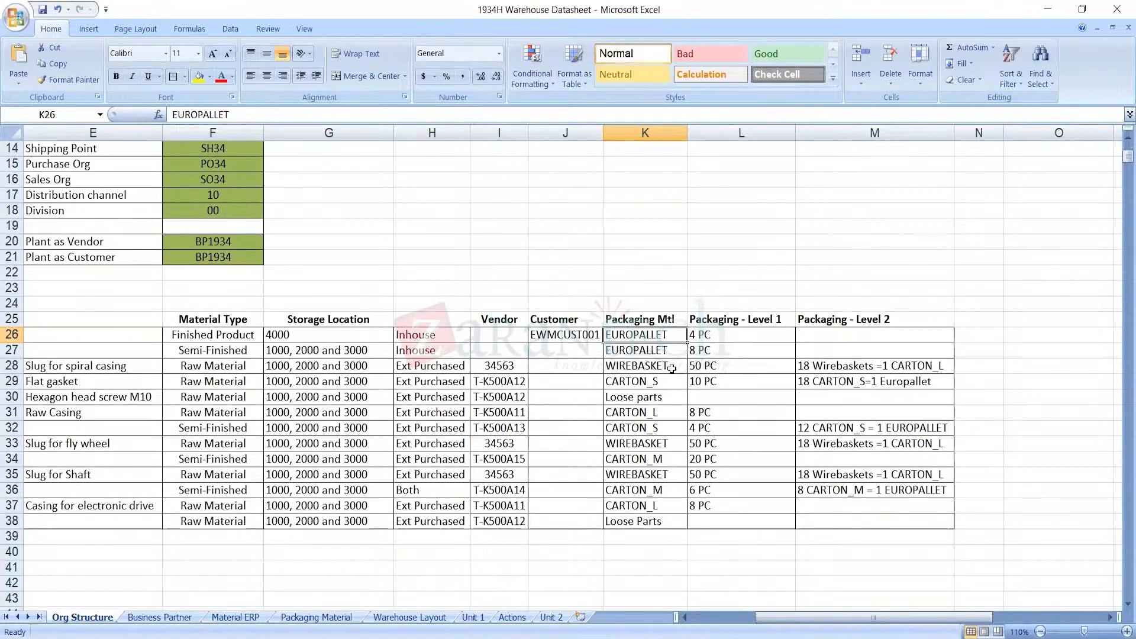
key("Down")
key("Down")
key("Down")
key("Down")
key("Down")
key("Down")
key("Down")
key("Down")
key("Down")
key("Down")
key("Down")
key("Down")
key("Down")
key("Down")
key("Down")
key("Down")
key("Left")
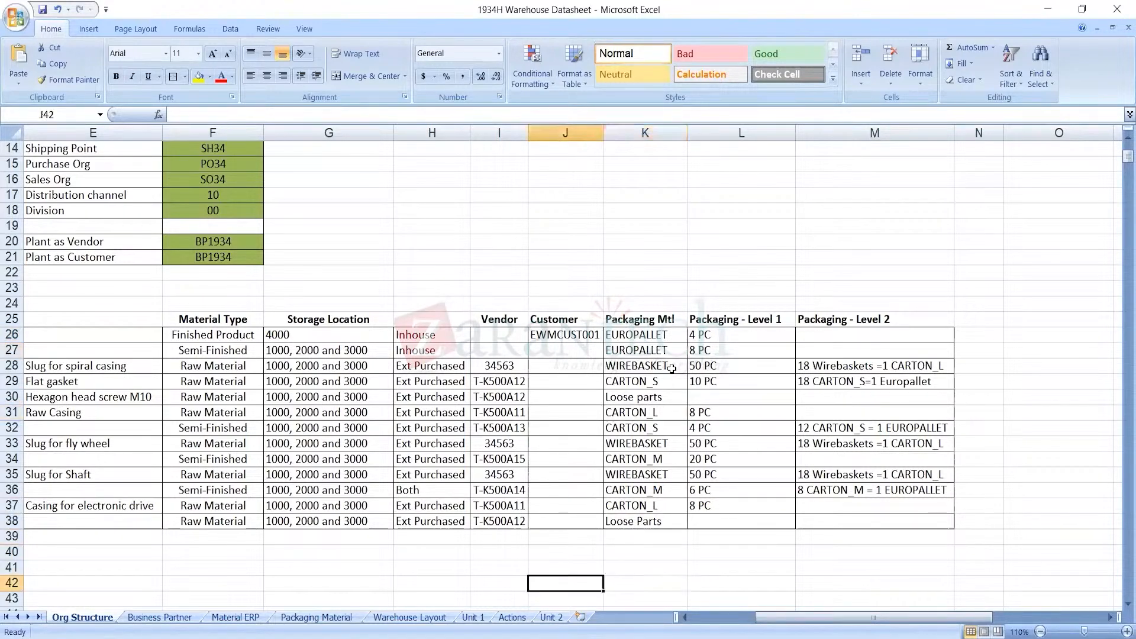
key("Left")
key("Left")
key("Left")
key("Left")
key("Left")
key("Left")
key("Left")
key("Left")
key("Right")
key("Right")
key("Right")
key("Right")
key("Right")
key("Right")
key("Right")
key("Right")
key("Right")
key("Right")
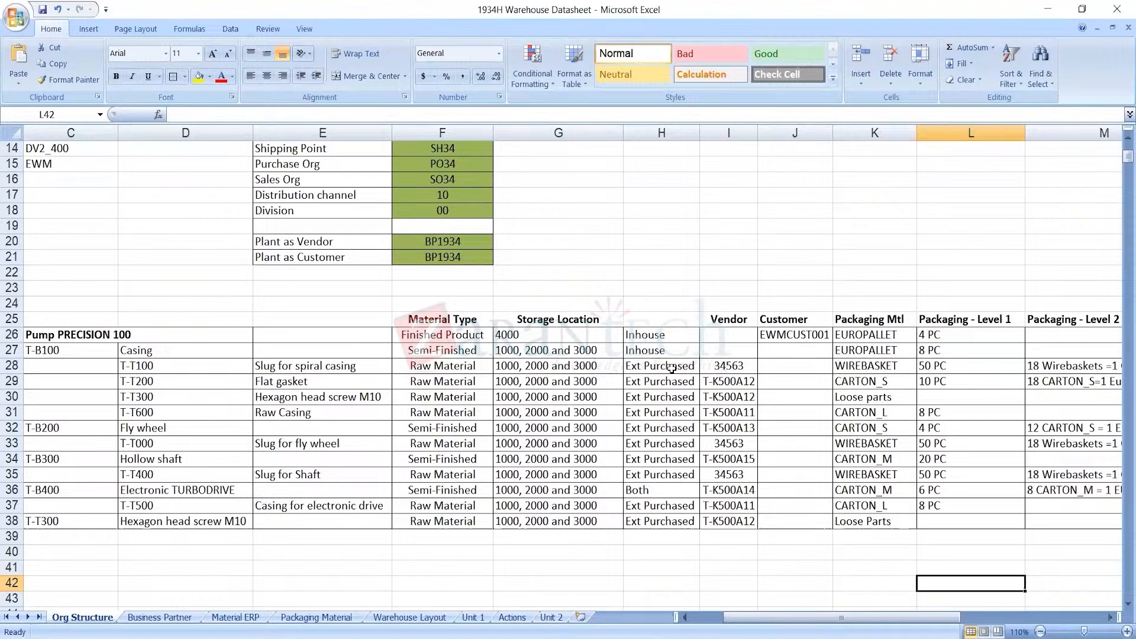
- Compare the finished product's packaging material with its Packaging - Level 1 quantity
key("Right")
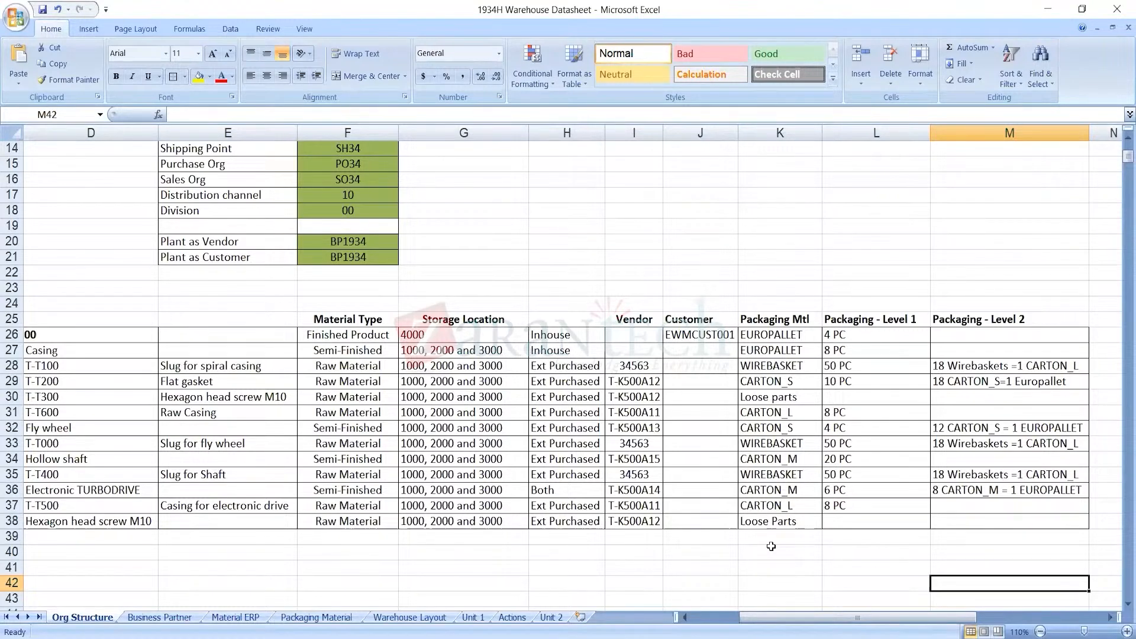
left_click(759, 333)
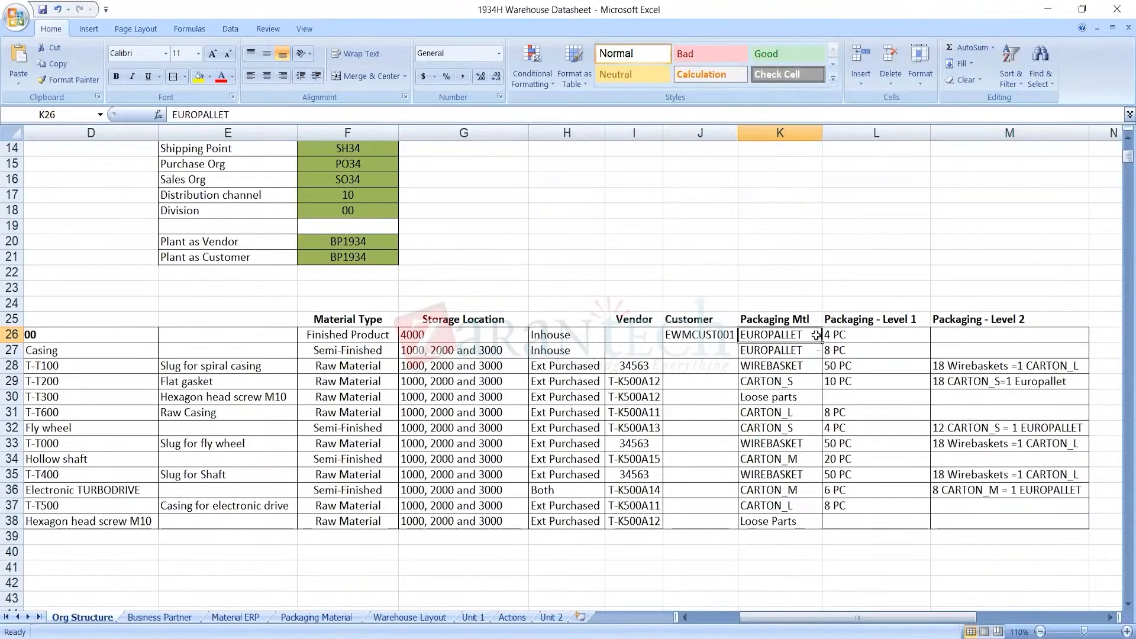
left_click(833, 334)
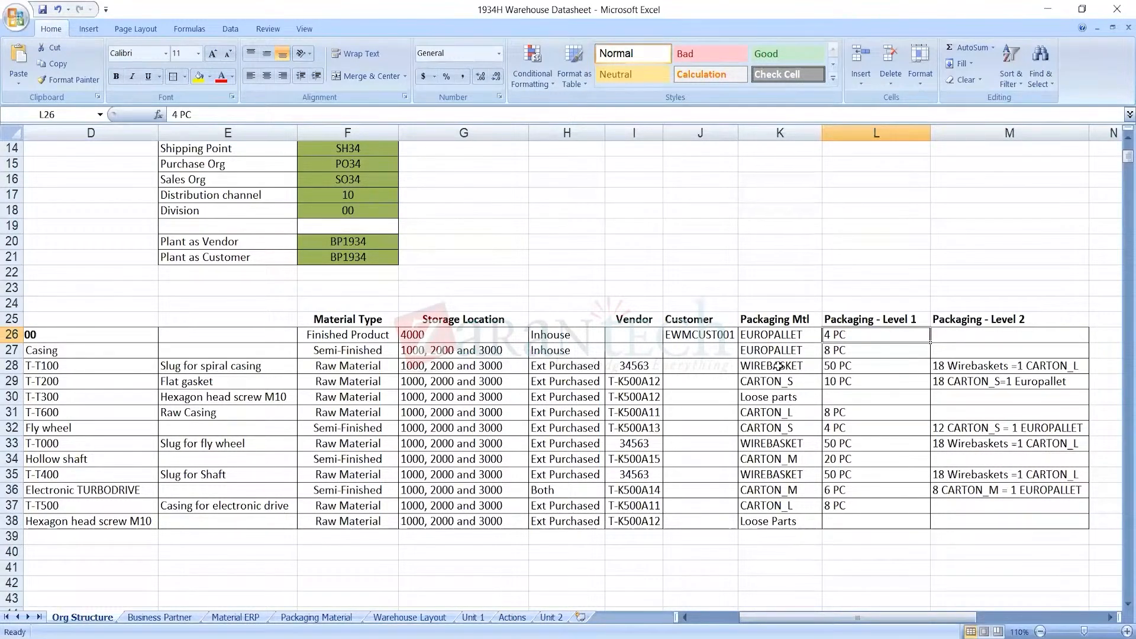
- Compare the packaging materials of the spiral casing slug T-T100, hexagon head screw T-T300 and flat gasket T-T200
left_click(778, 367)
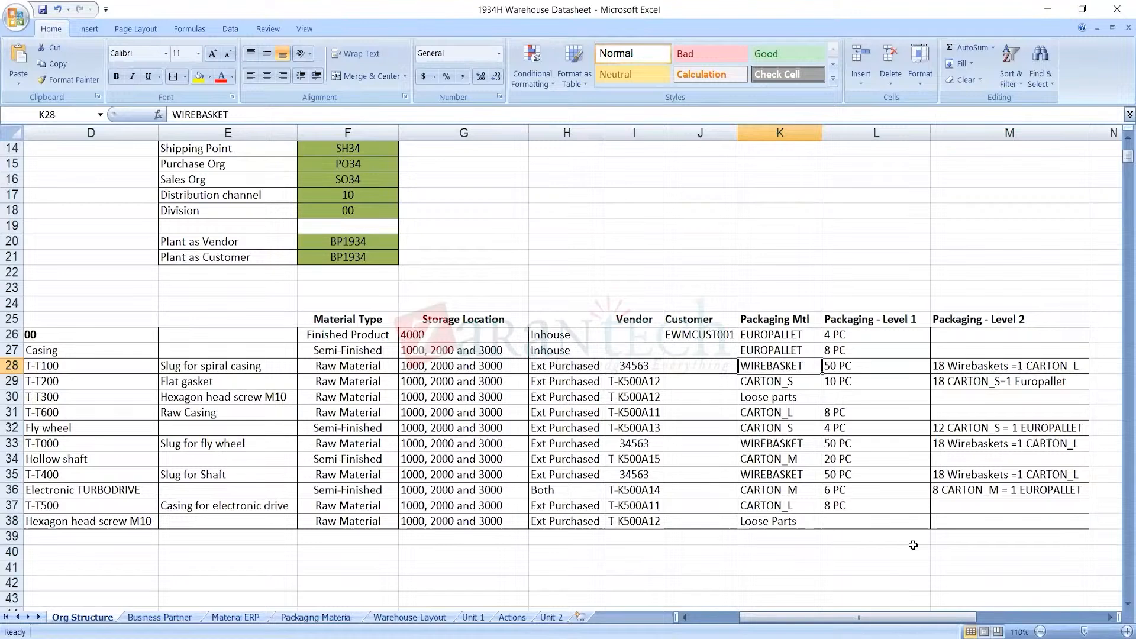
left_click(761, 395)
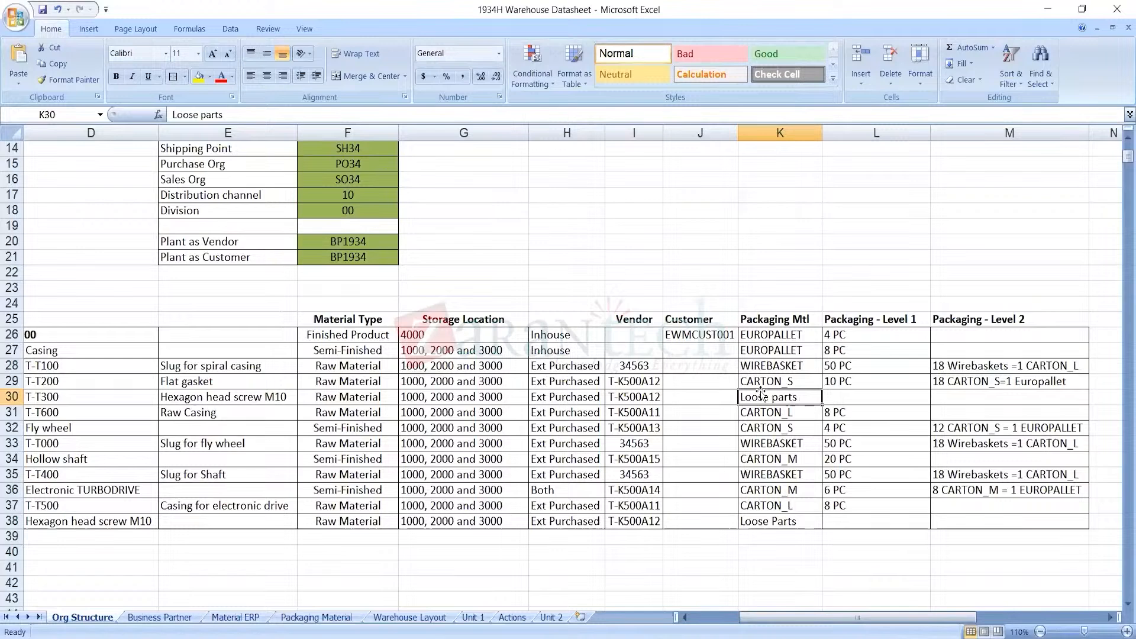
key("Up")
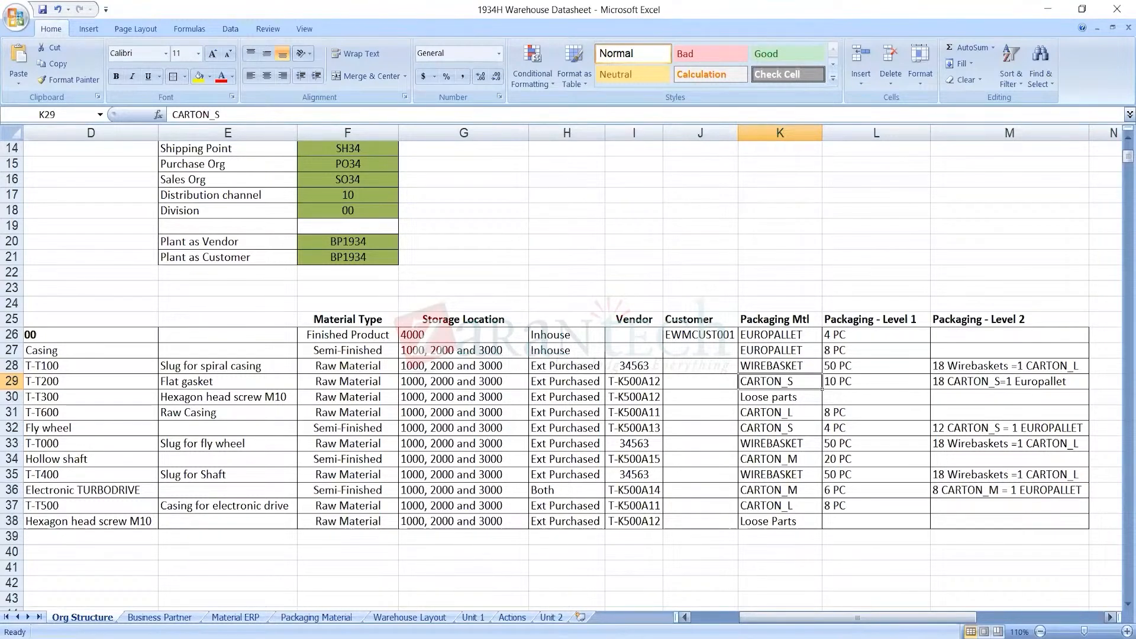
- Switch to the Module 2 PowerPoint presentation and look through the slide thumbnails for the Packaging Specifications slides
key("alt+Tab")
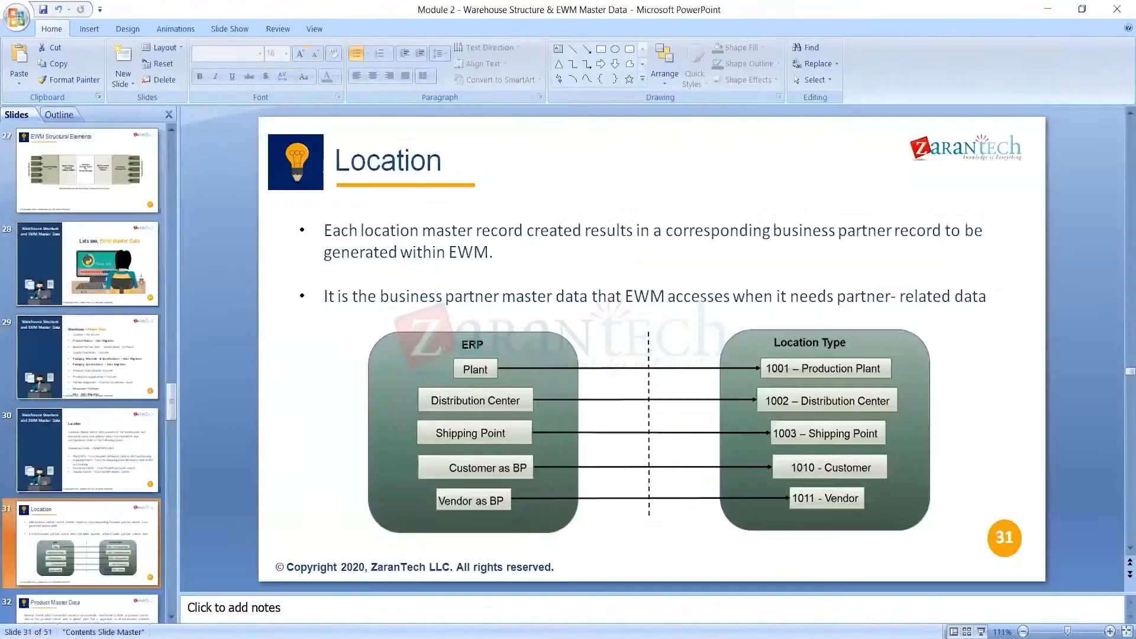
scroll(173, 608, "down", 4)
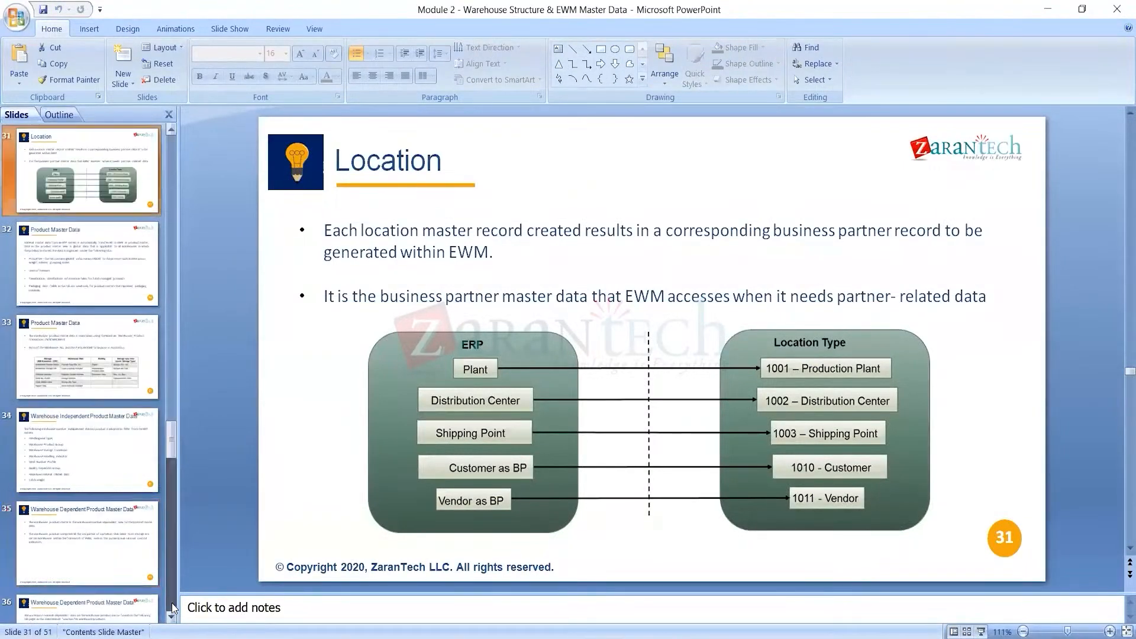
scroll(173, 608, "down", 8)
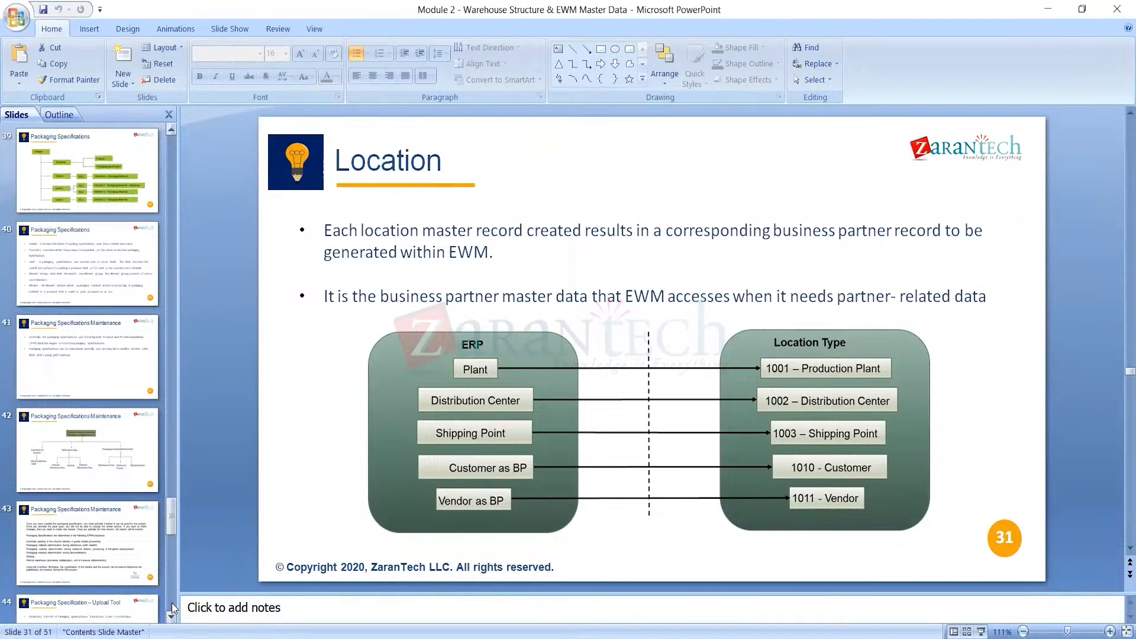
scroll(173, 608, "down", 4)
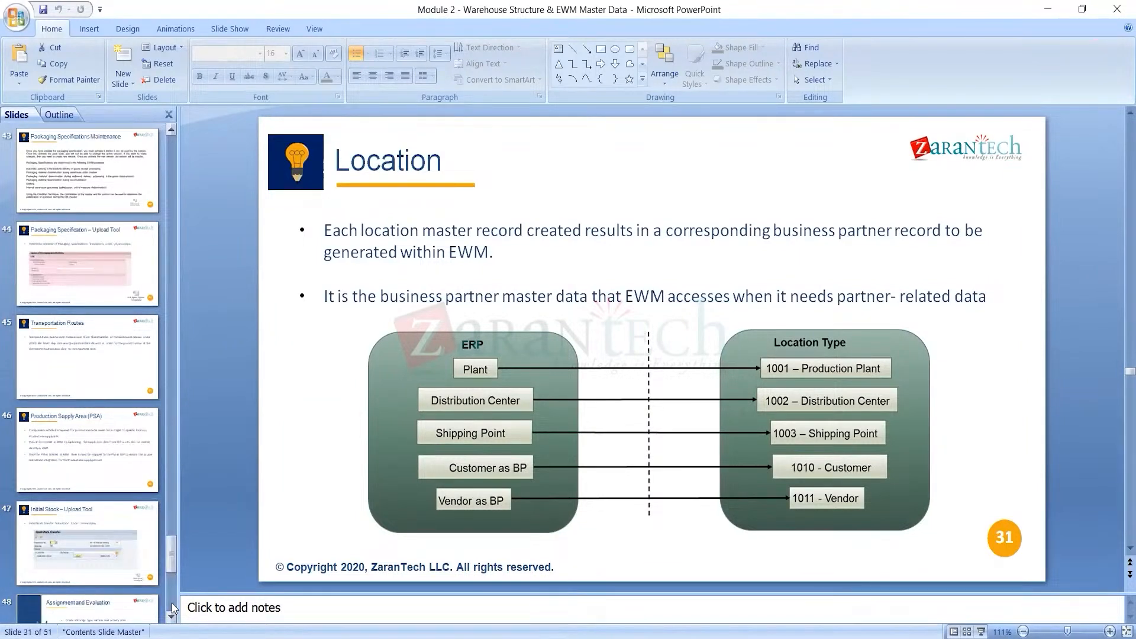
left_click(174, 130)
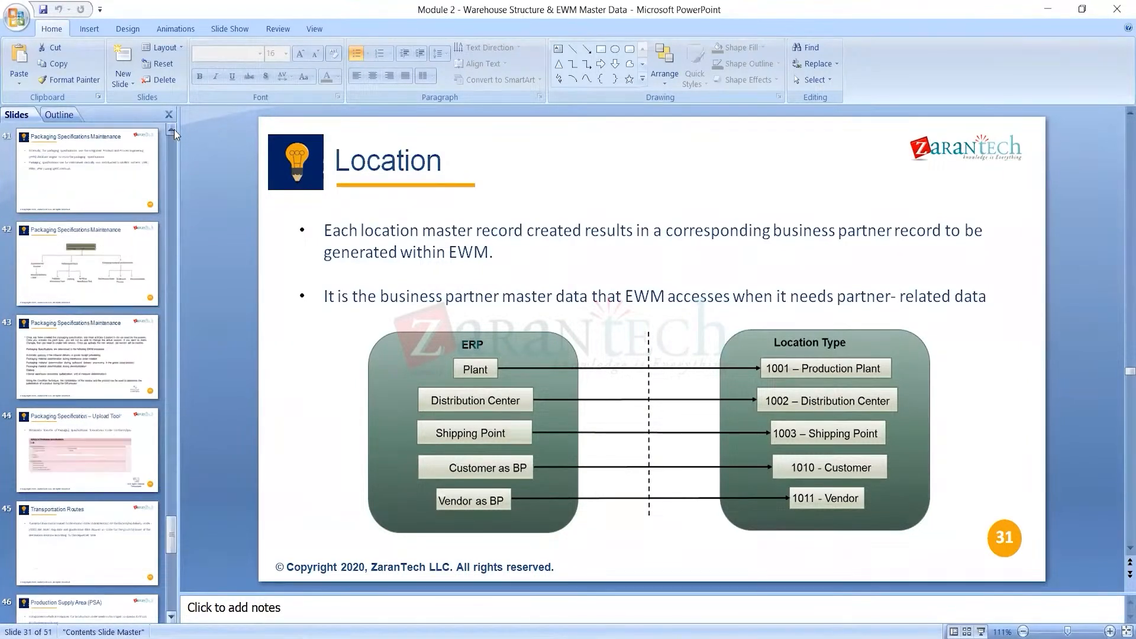
left_click(174, 129)
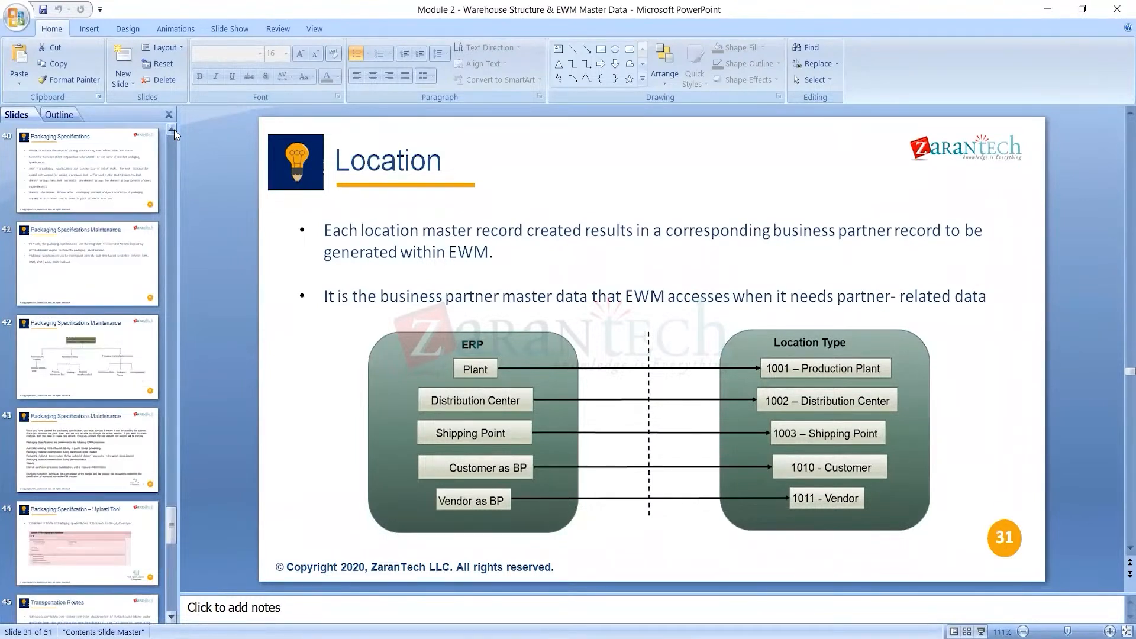
left_click(174, 130)
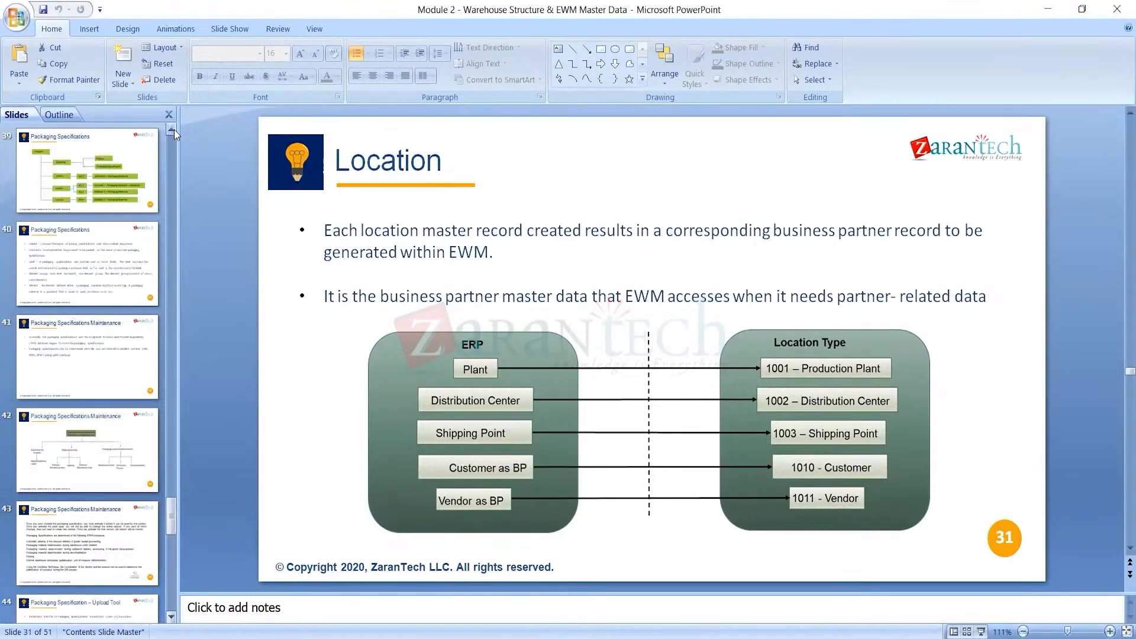